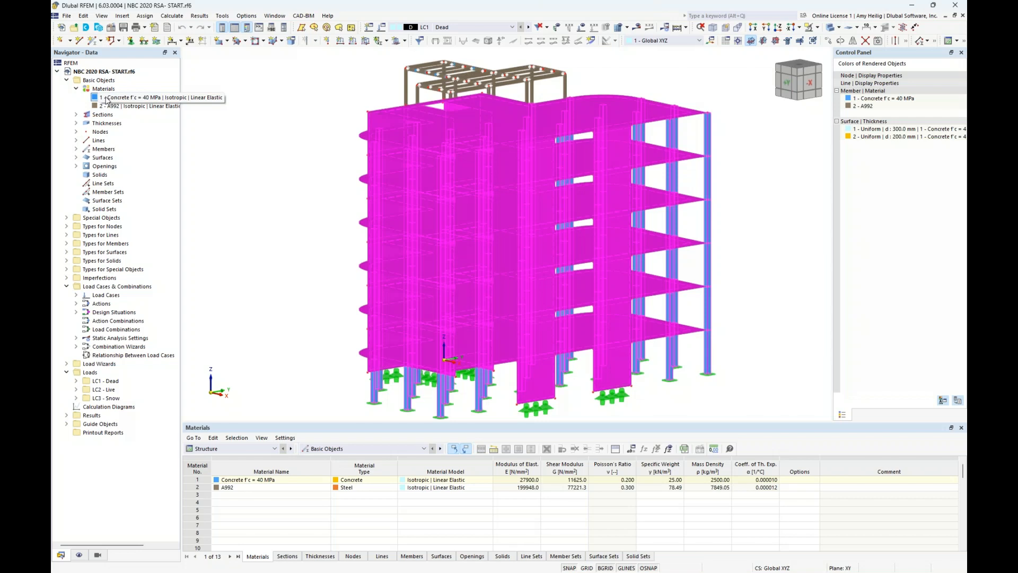
Highlight in the model the objects assigned to each material, the 40 MPa concrete and the A992 steel
left_click(106, 98)
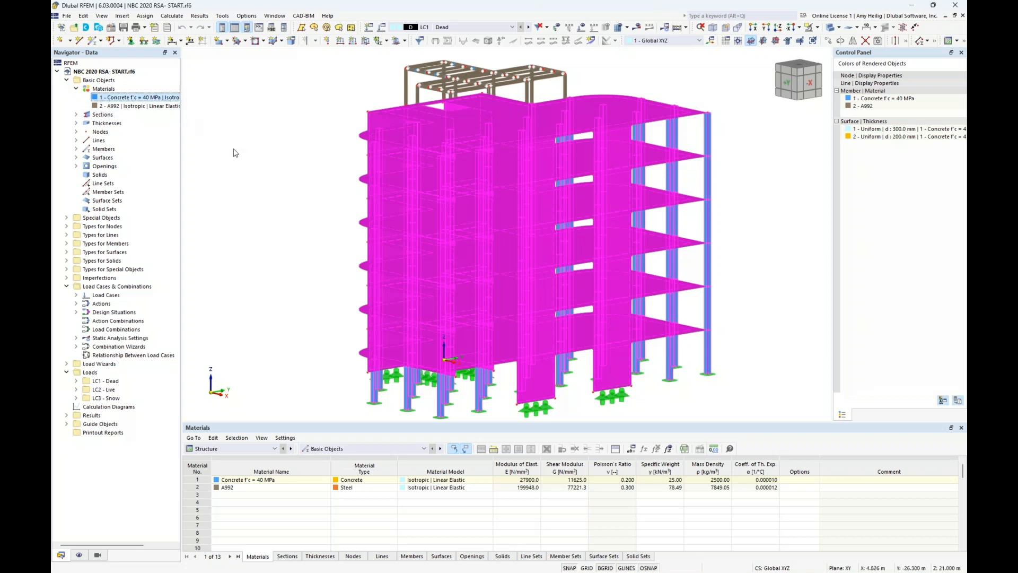
left_click(117, 107)
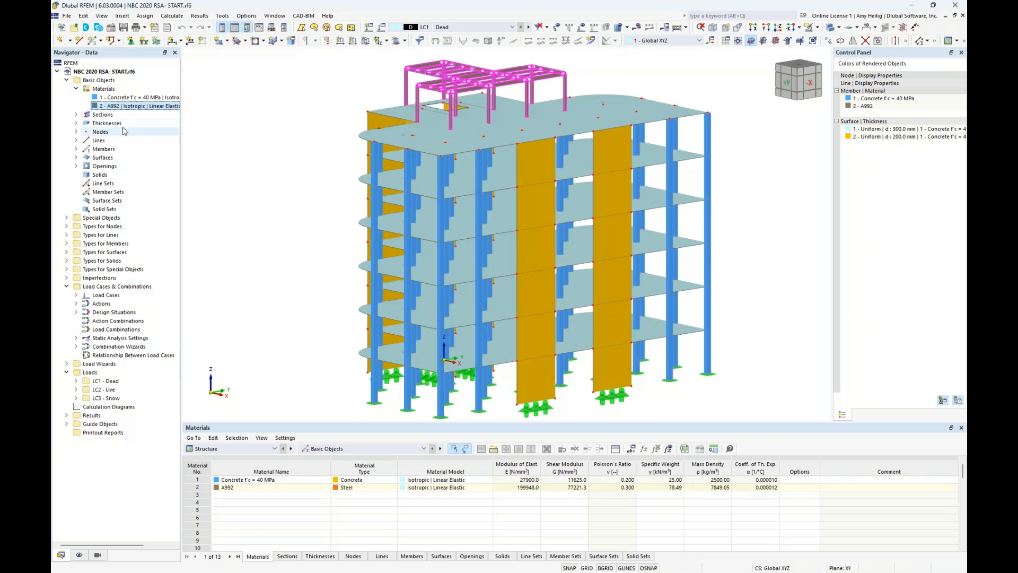
left_click(76, 88)
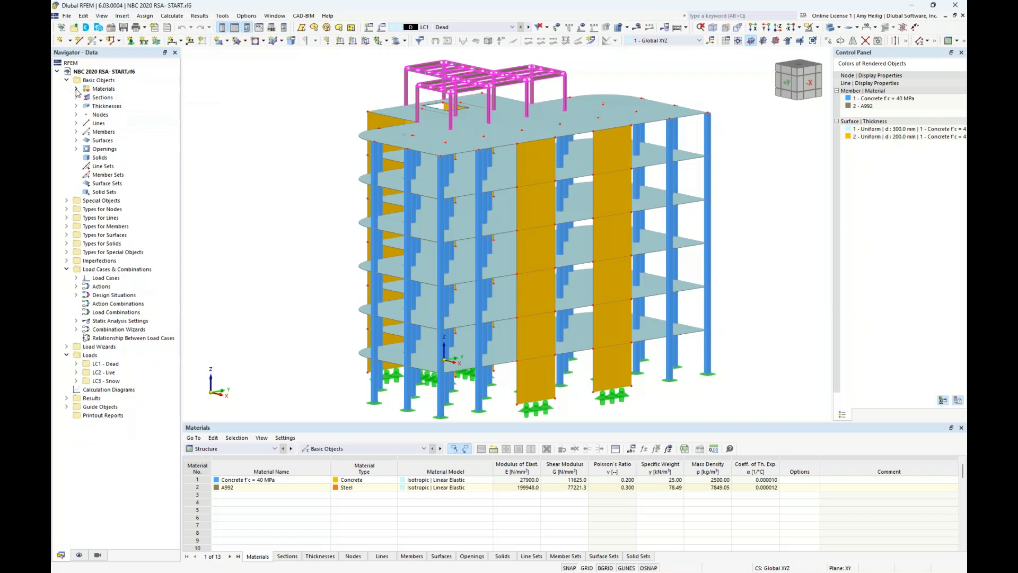
Highlight in turn the members using the SQ_M1 350, W 150x37, W 250x25 and W 150x14 sections
left_click(76, 97)
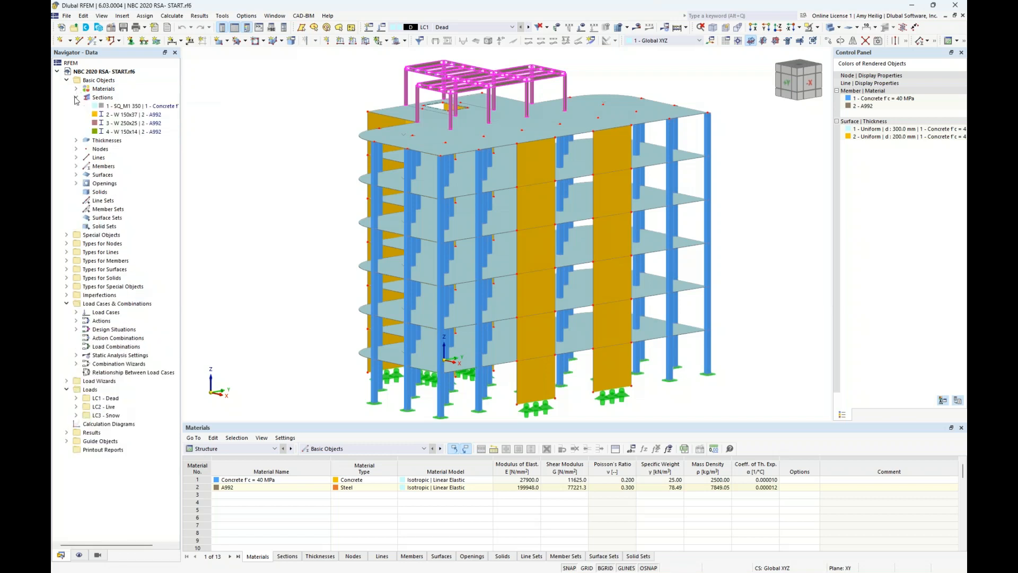
left_click(105, 106)
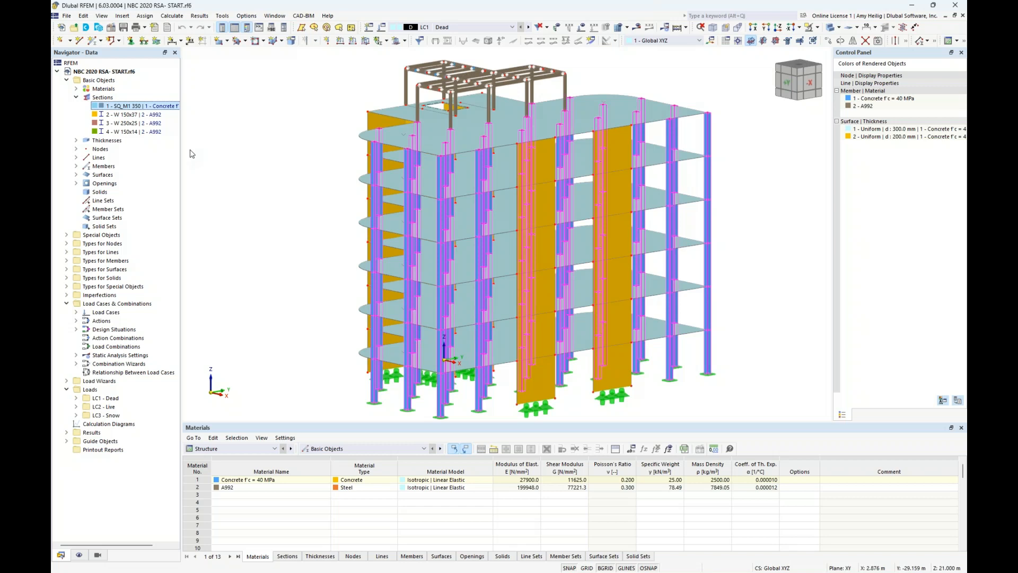
left_click(108, 117)
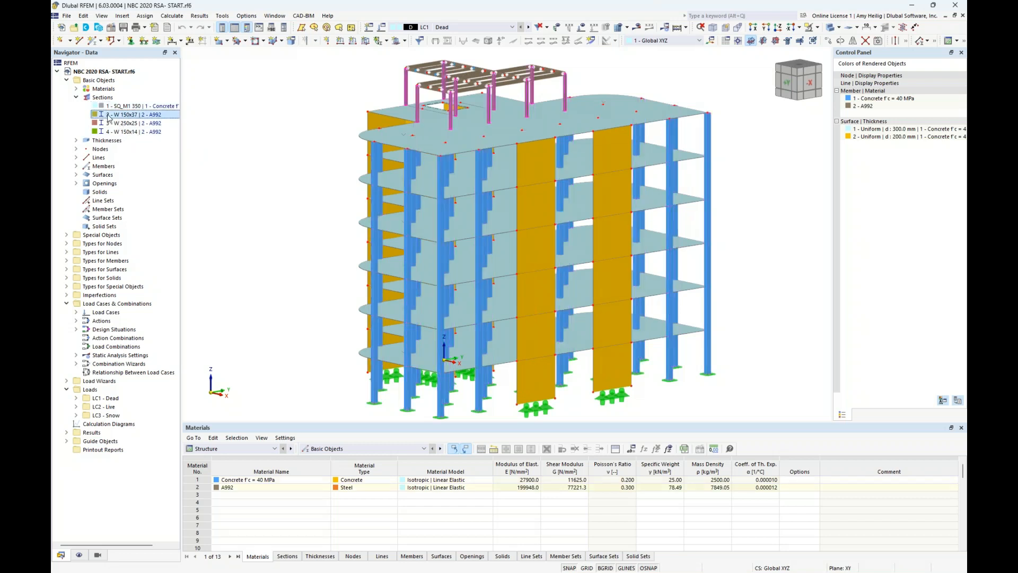
left_click(110, 123)
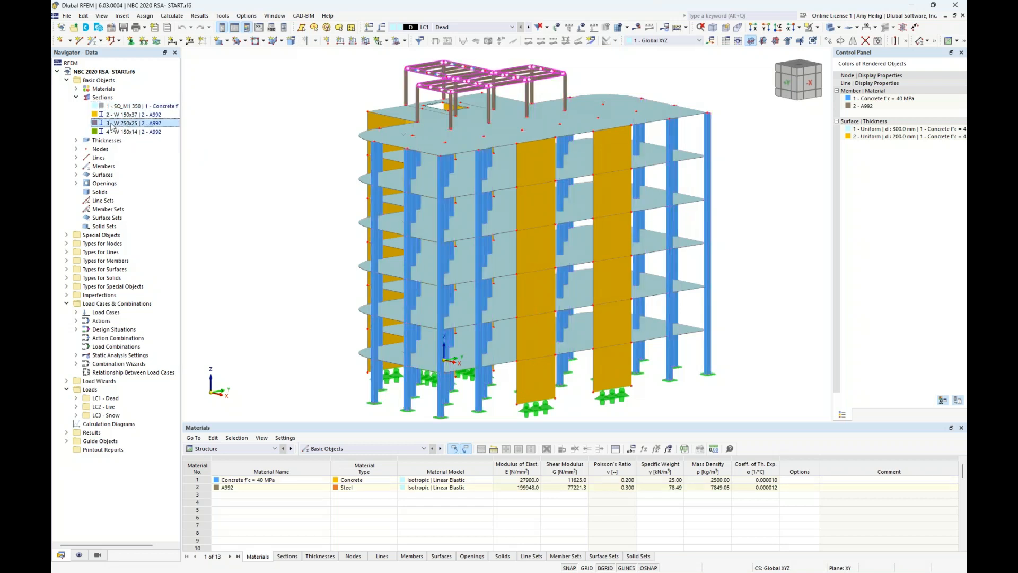
left_click(111, 131)
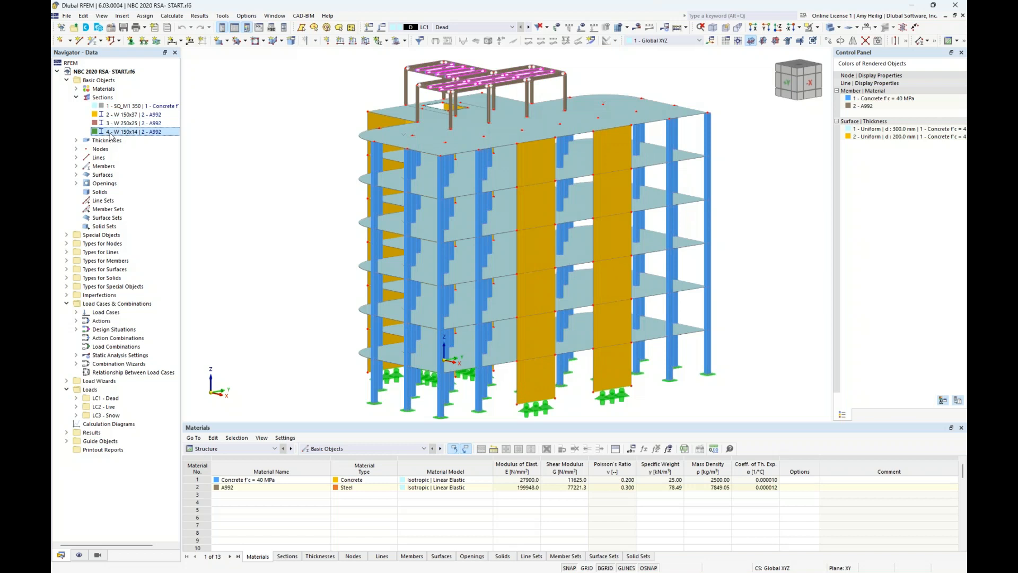
left_click(76, 97)
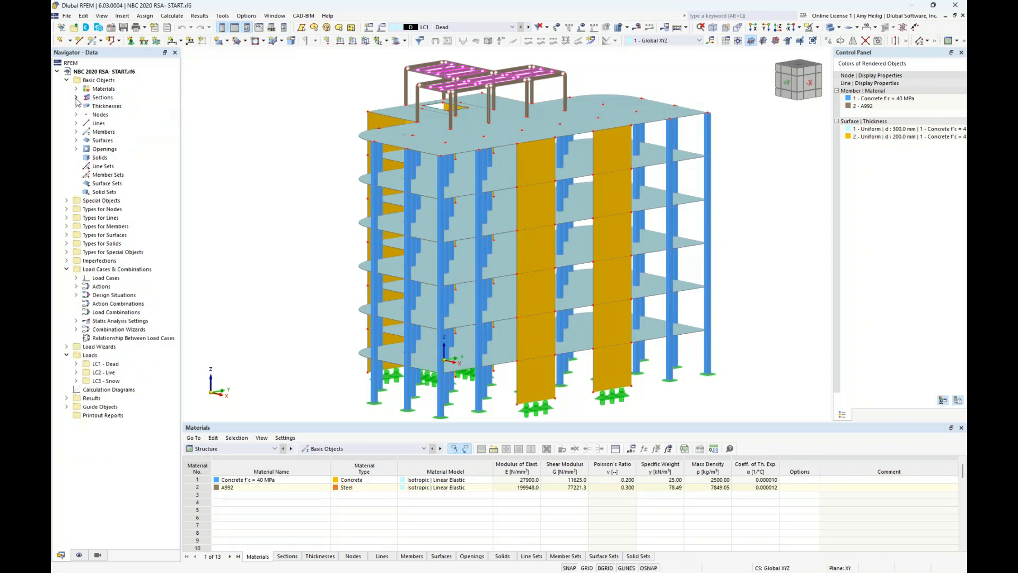
Highlight the surfaces assigned to the 300 mm thickness and those assigned to the 200 mm thickness
left_click(77, 106)
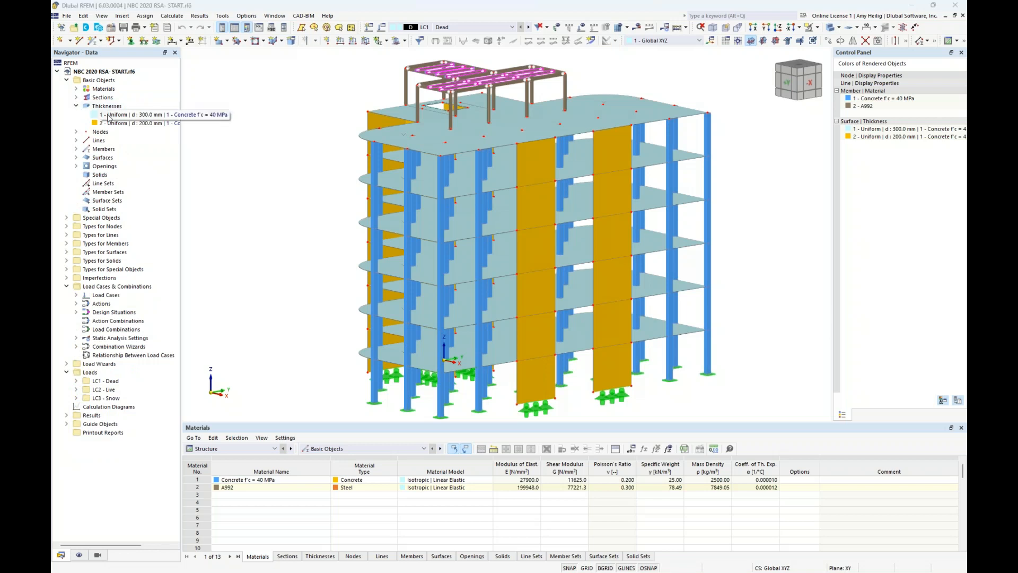
left_click(111, 115)
middle_click_drag(282, 198, 275, 181, "ctrl")
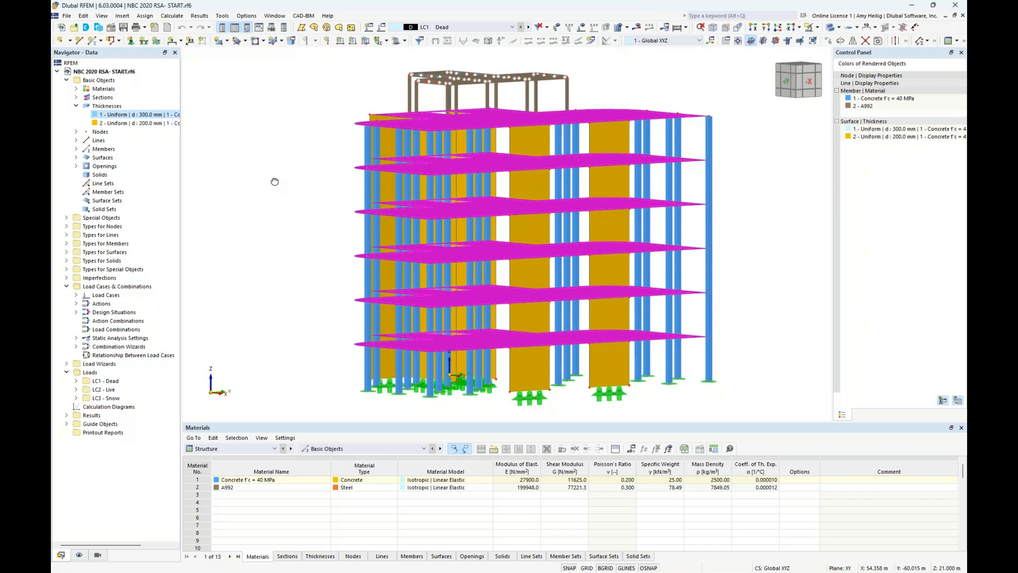
left_click(126, 123)
mouse_move(245, 164)
middle_mouse_down("ctrl")
mouse_move(277, 182)
mouse_move(420, 188)
mouse_move(255, 162)
middle_mouse_up("ctrl")
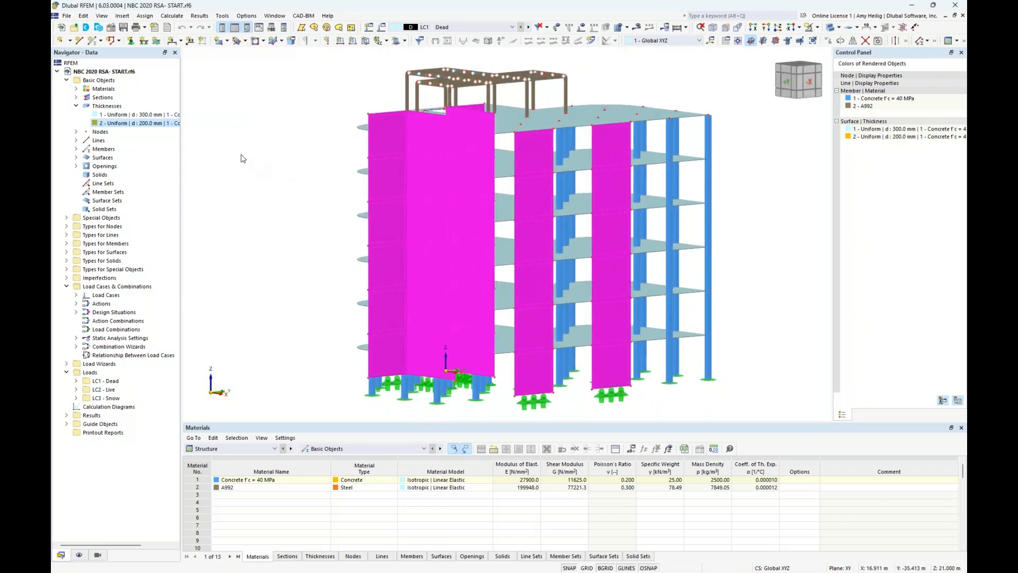
left_click(76, 107)
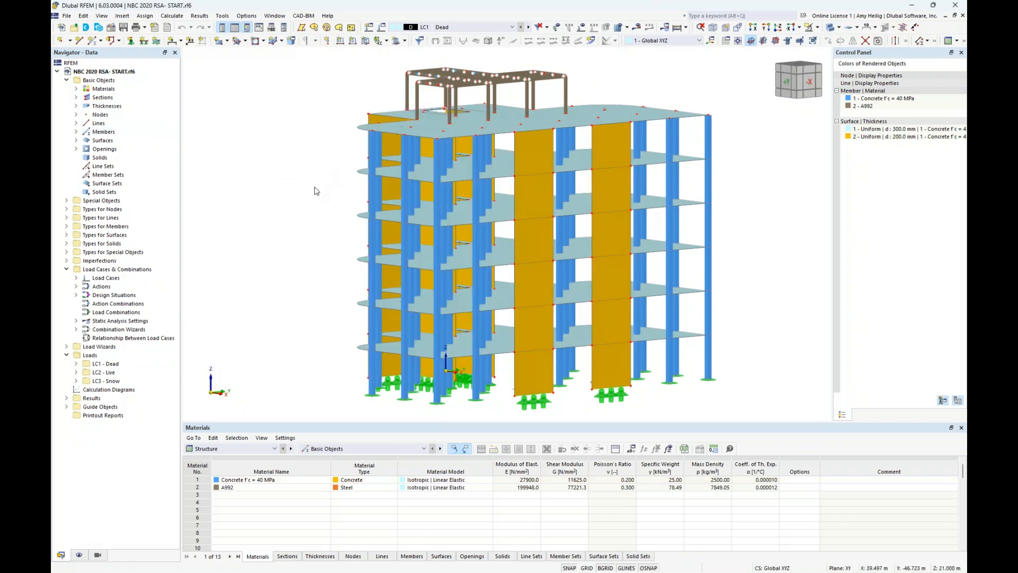
Display the applied loads on the building for the Dead, Live and Snow load cases in turn, and hide them again
middle_click_drag(303, 199, 299, 208, "ctrl")
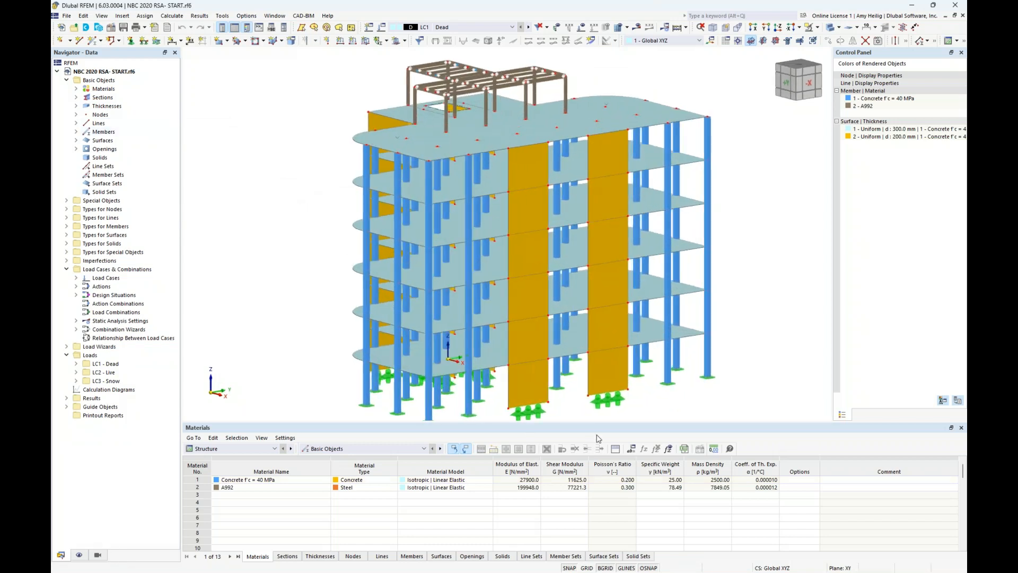
left_click_drag(609, 427, 610, 466)
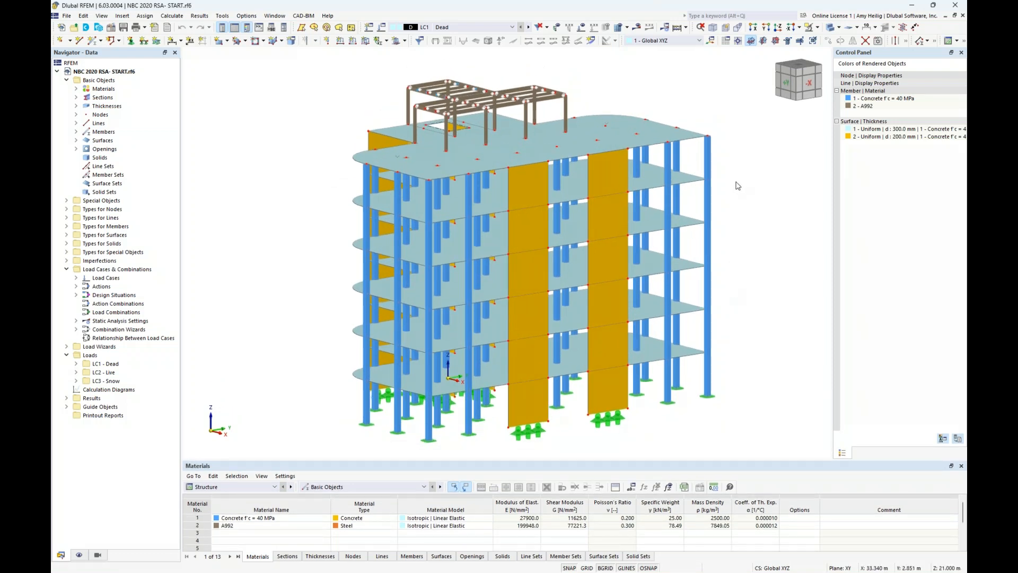
middle_click_drag(736, 186, 710, 189)
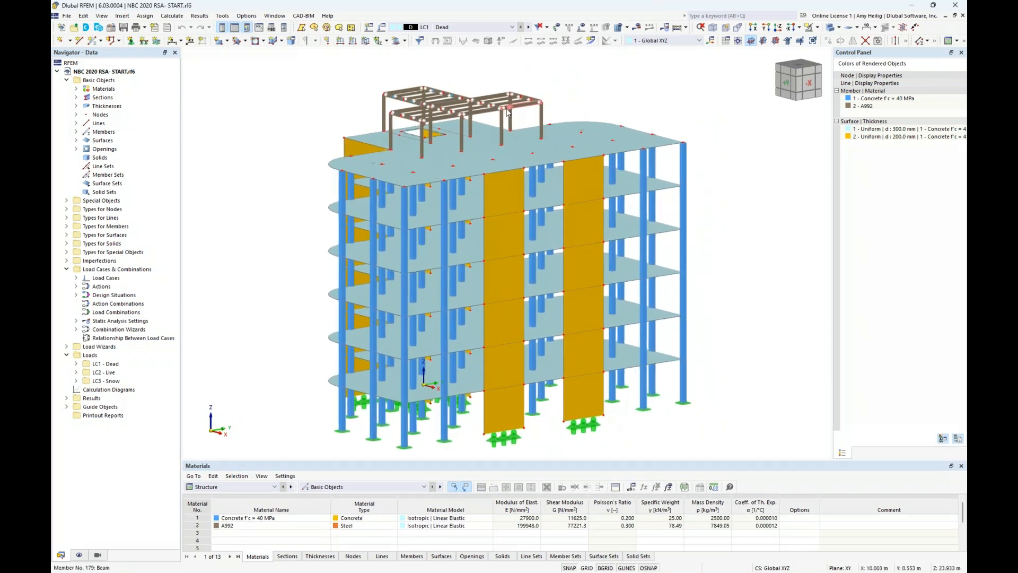
left_click(498, 28)
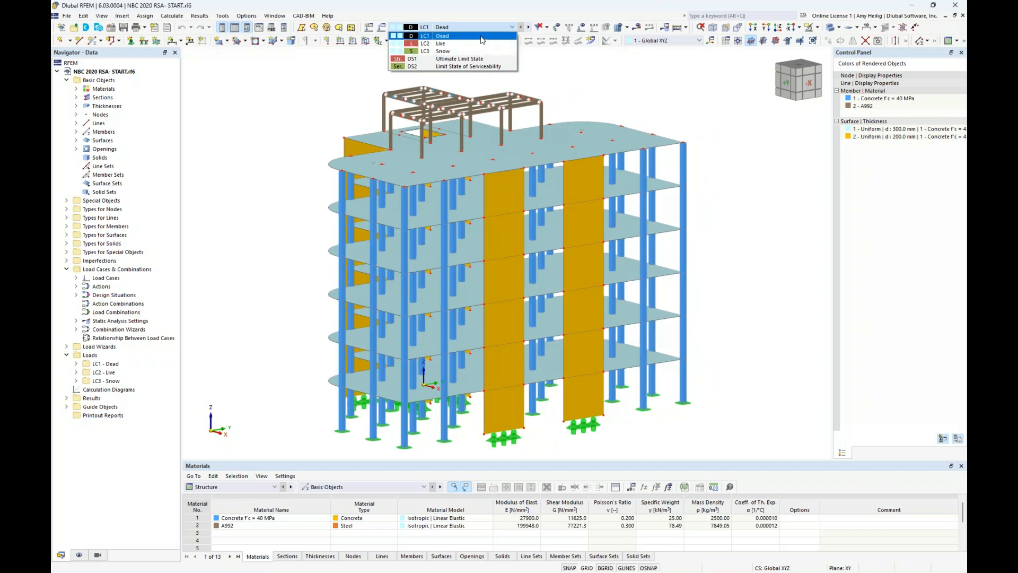
left_click(482, 37)
left_click(581, 27)
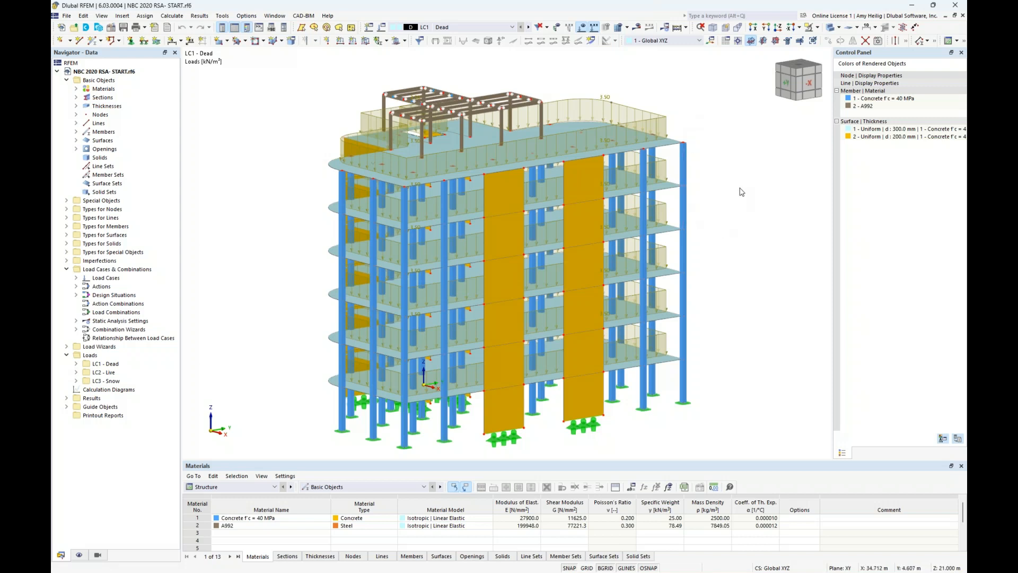
left_click(528, 27)
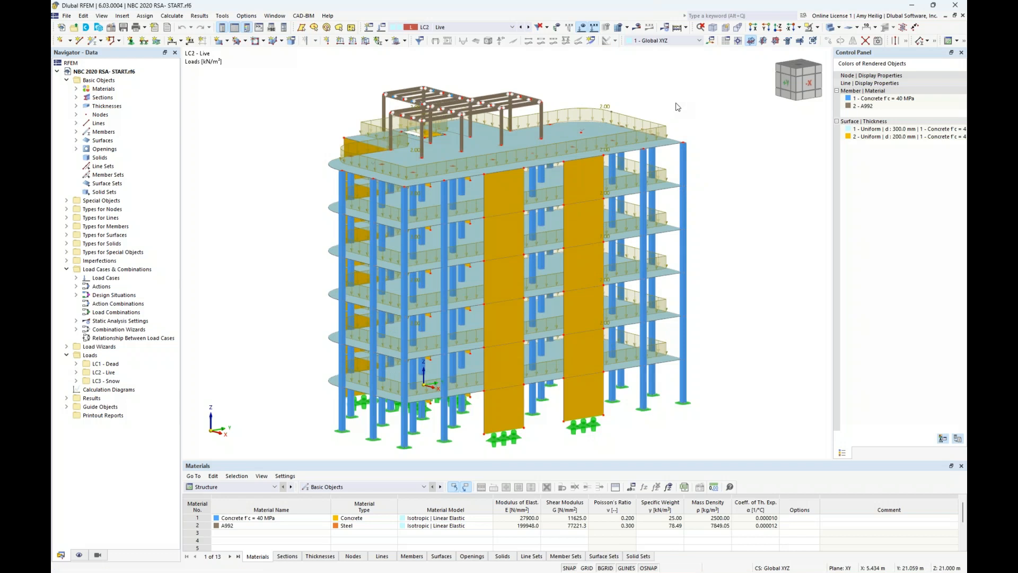
left_click(528, 27)
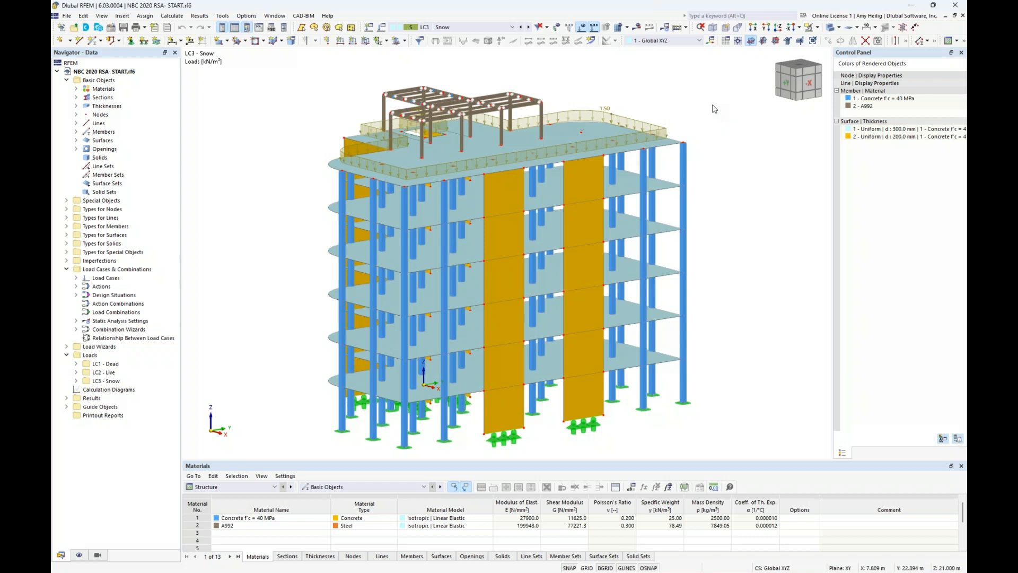
left_click(582, 29)
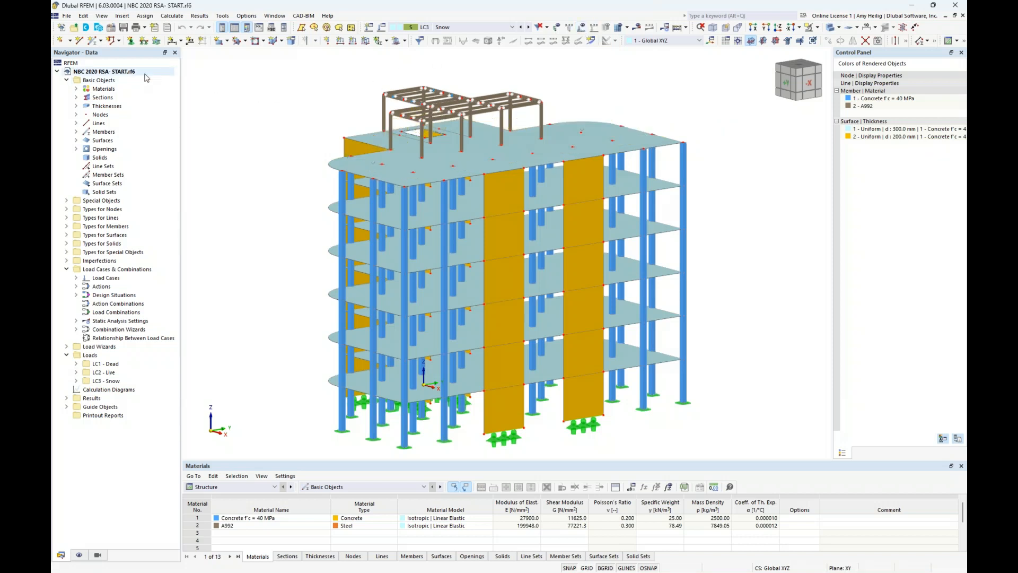
Activate the Modal Analysis add-on in the model's base data
right_click(146, 77)
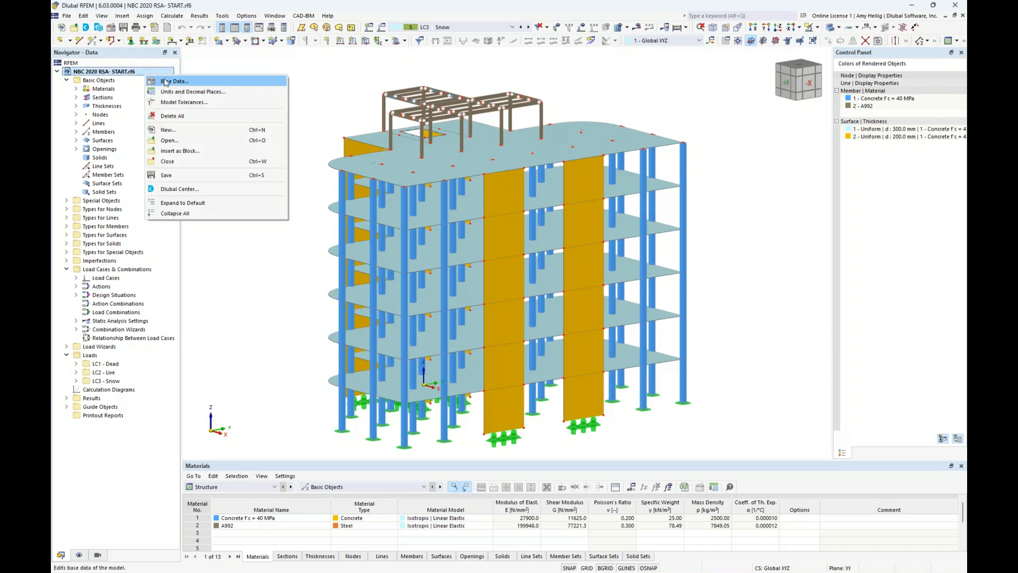
left_click(168, 82)
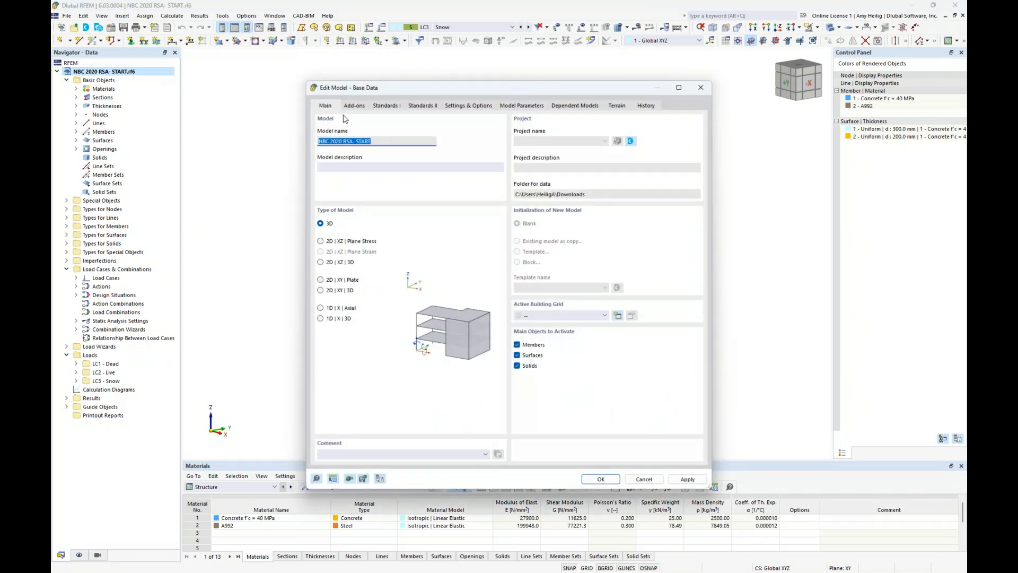
left_click(386, 144)
left_click(362, 105)
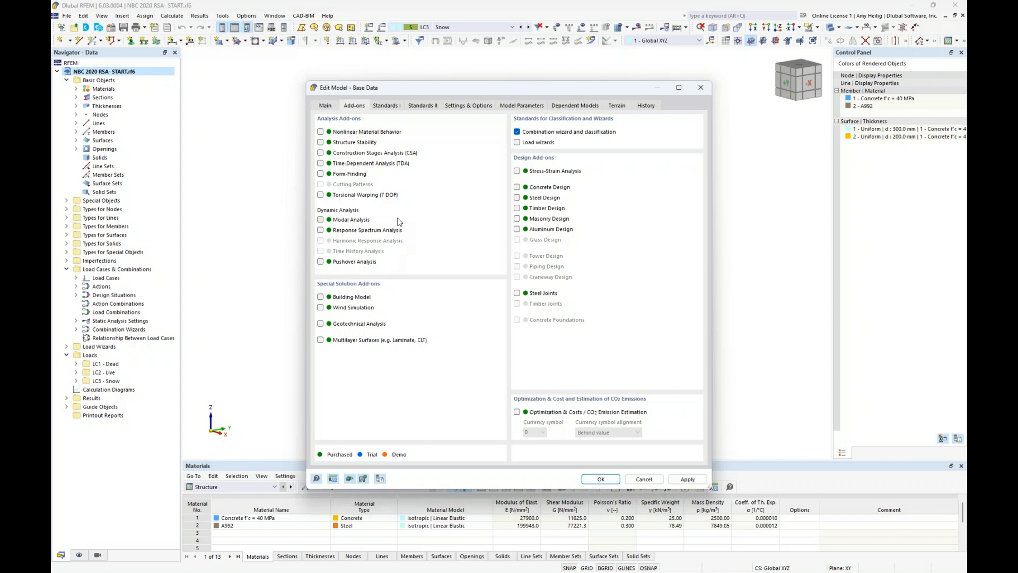
left_click(320, 219)
Check that NBC 2020 is selected for load combinations and dynamic analysis, and confirm the base data
left_click(381, 109)
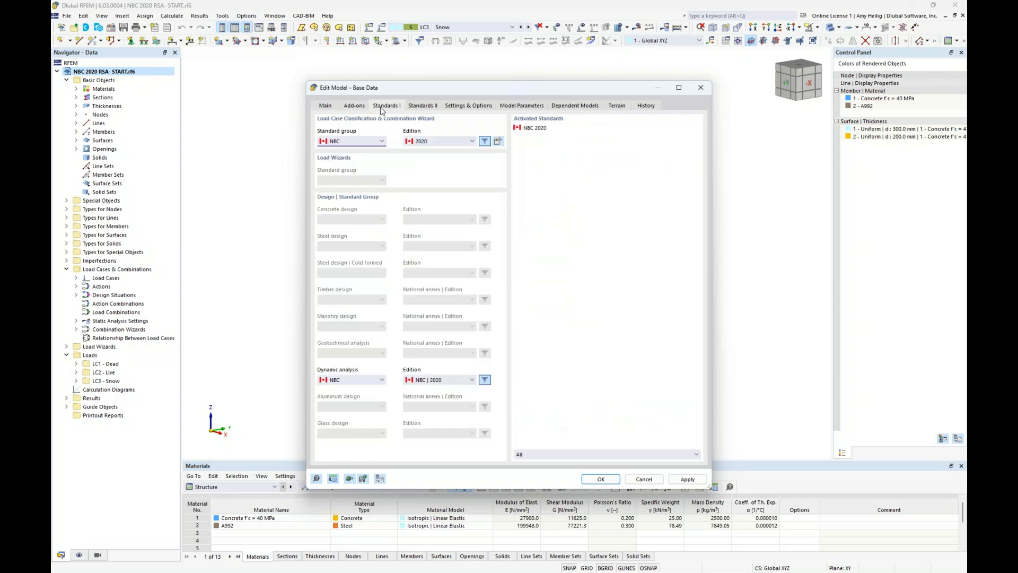
left_click(381, 141)
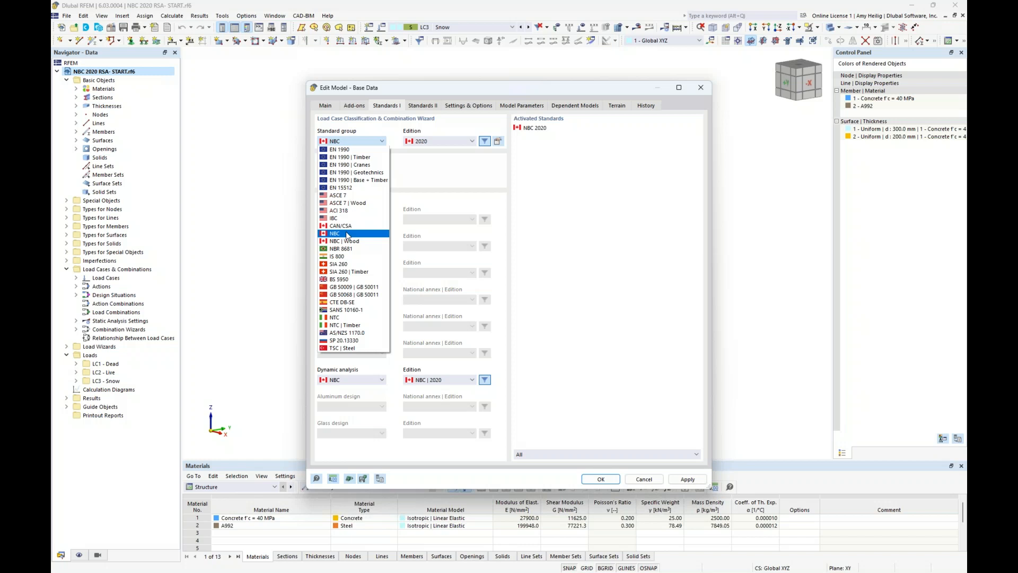
left_click(419, 189)
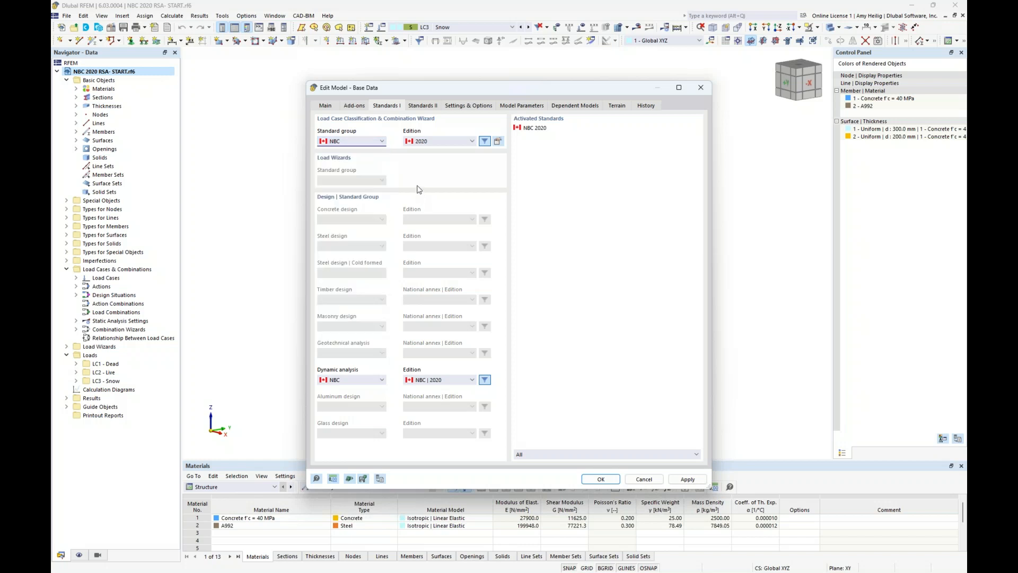
left_click(371, 380)
left_click(371, 381)
left_click(598, 479)
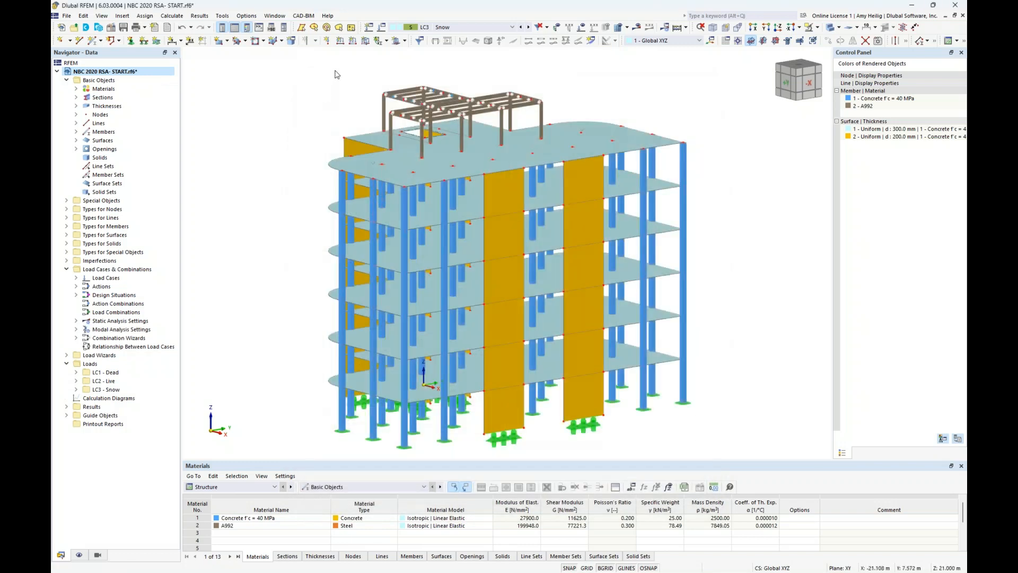
Create a new load case named Modal Analysis and set its analysis type to Modal Analysis
left_click(382, 30)
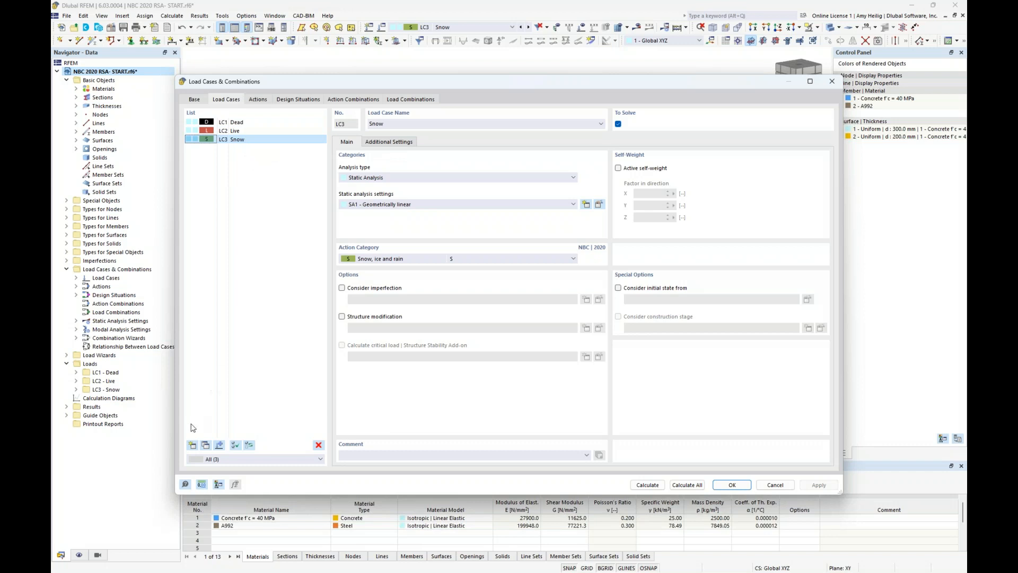
left_click(193, 445)
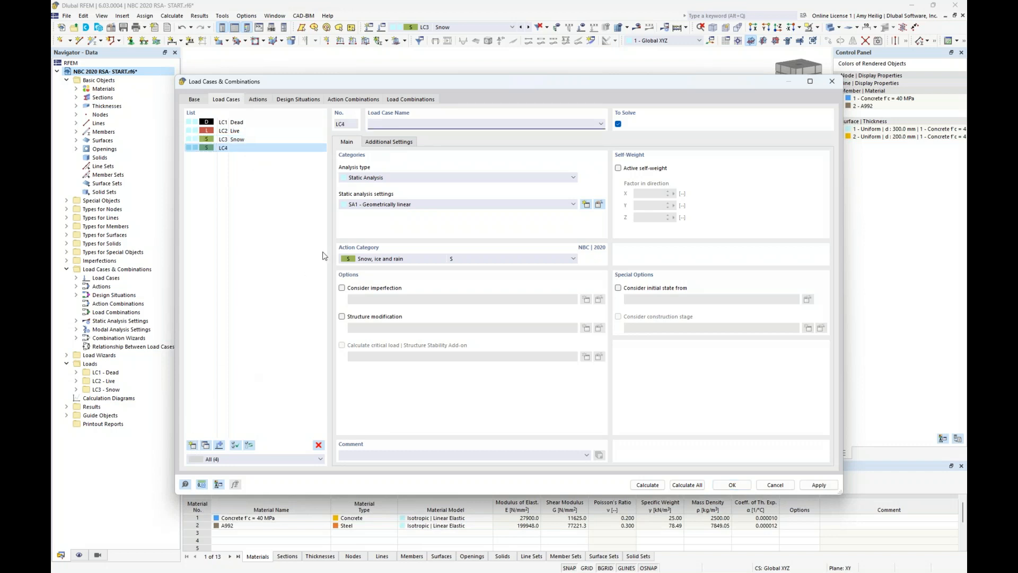
type("Modal Analysis")
left_click(385, 178)
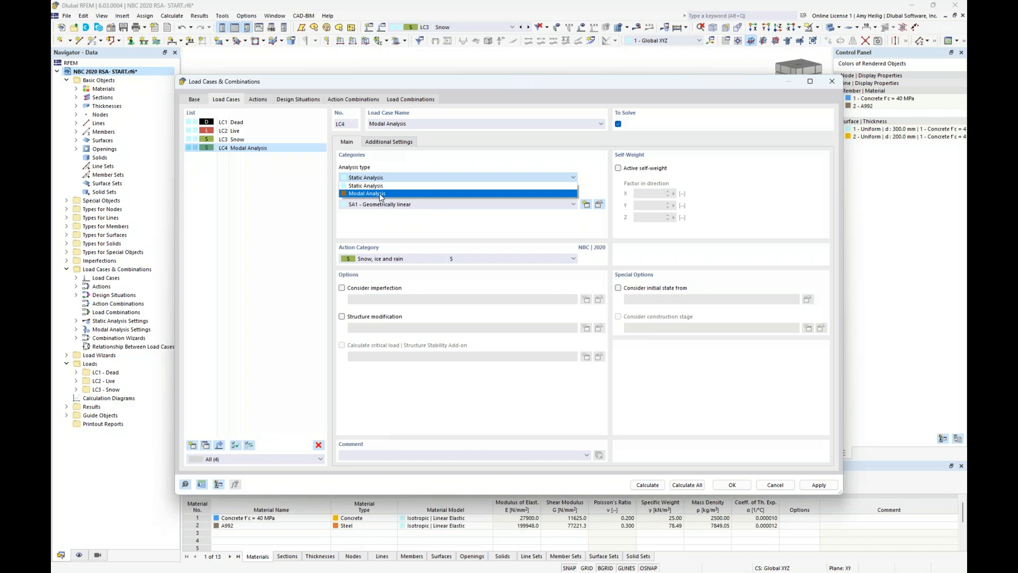
left_click(381, 194)
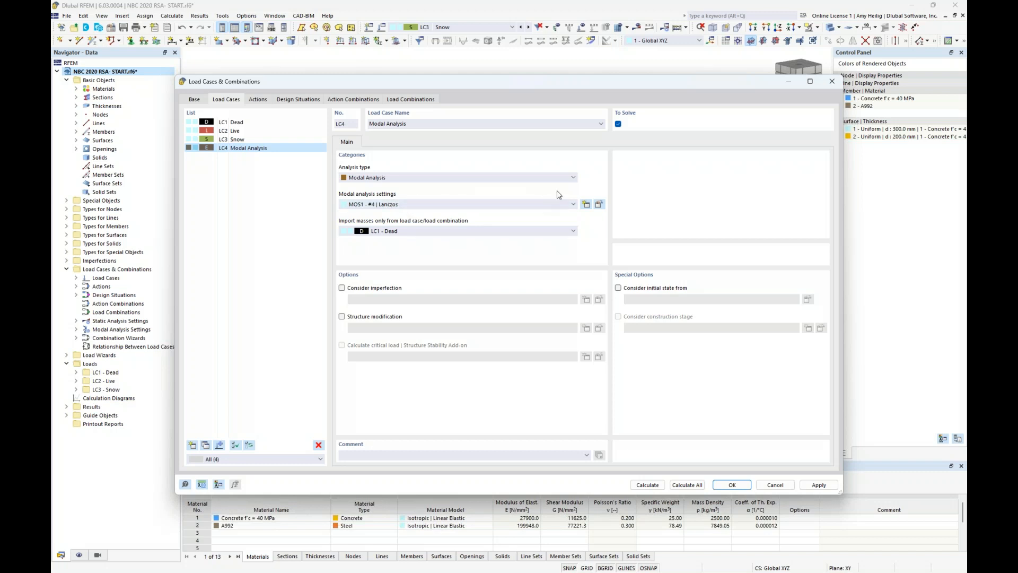
Set the number of modes to 10 in the modal analysis settings assigned to the new load case
left_click(599, 204)
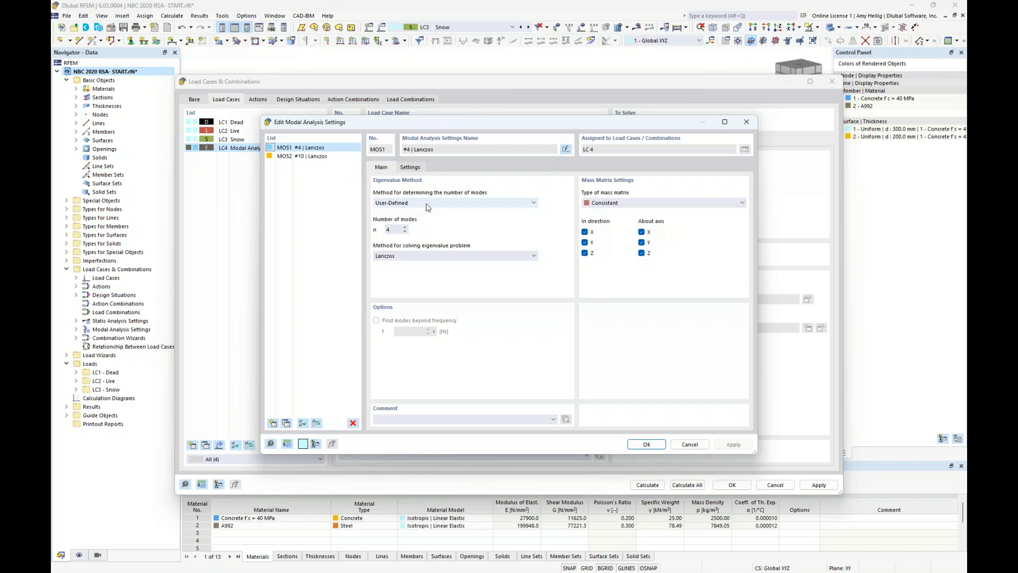
double_click(388, 230)
type("10")
Try determining the modes automatically to reach the maximum natural frequency, and restore the User-Defined method with the Lanczos solver
left_click(452, 203)
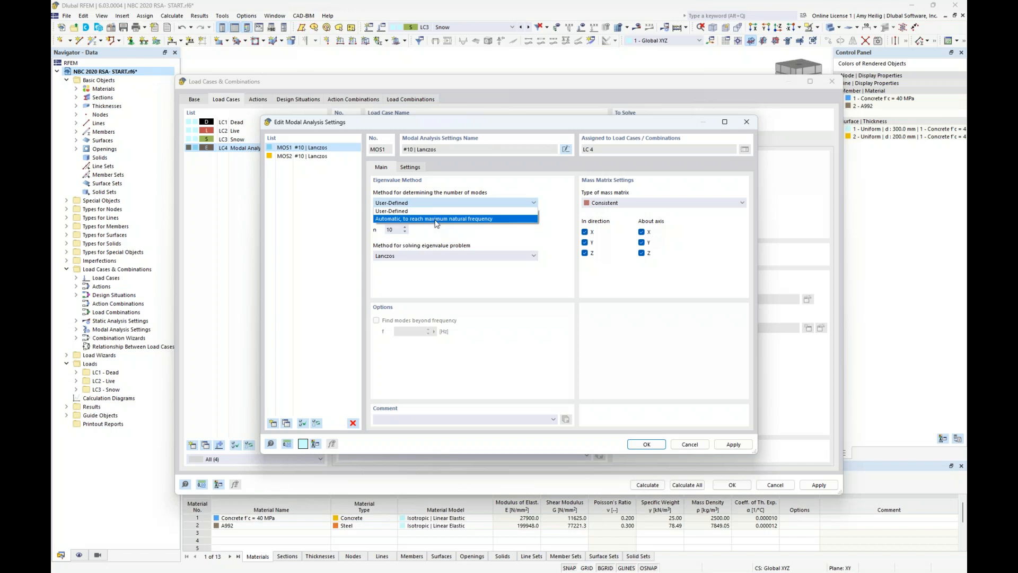
left_click(436, 219)
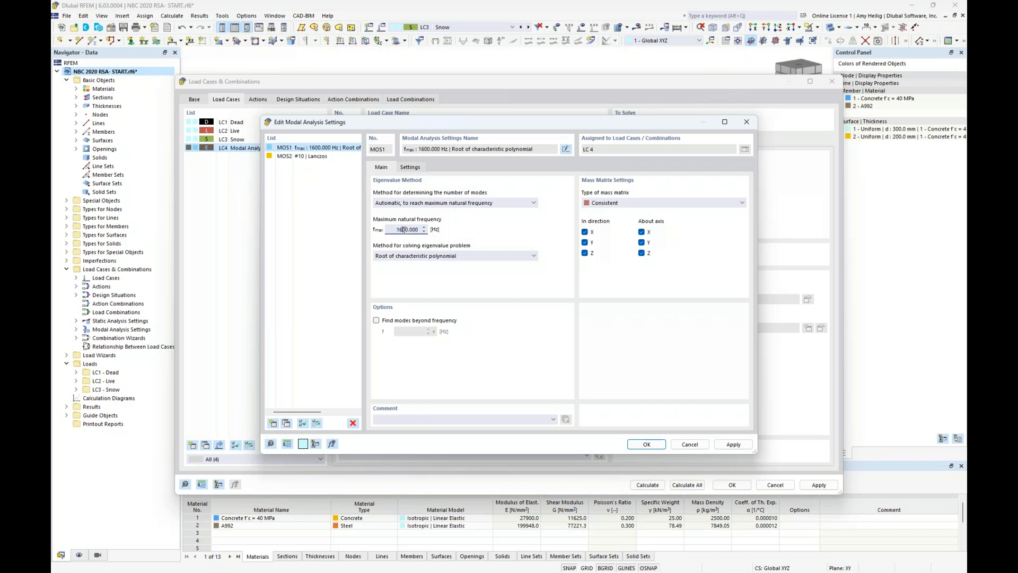
left_click(436, 206)
left_click(430, 212)
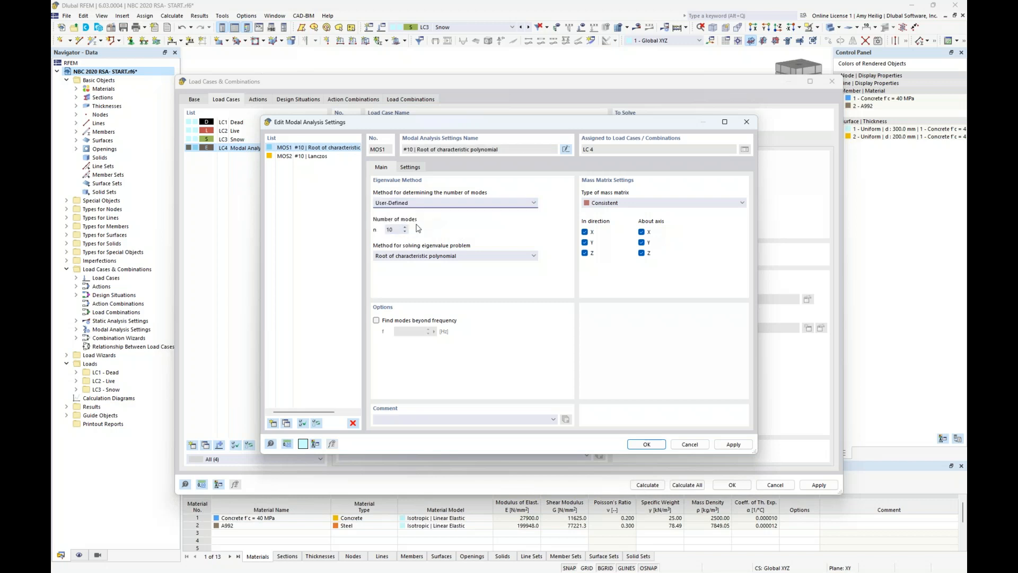
left_click(418, 259)
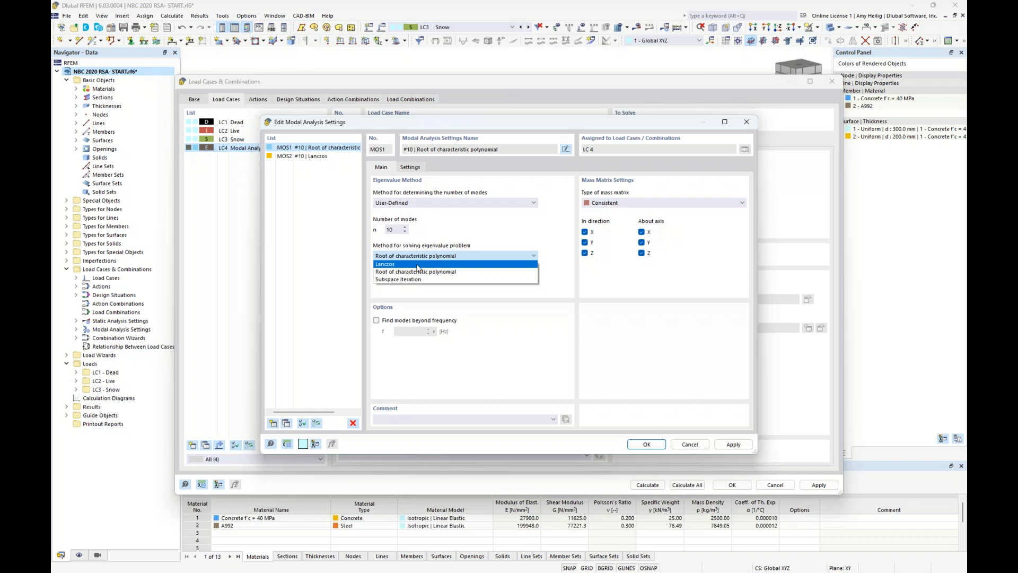
left_click(464, 264)
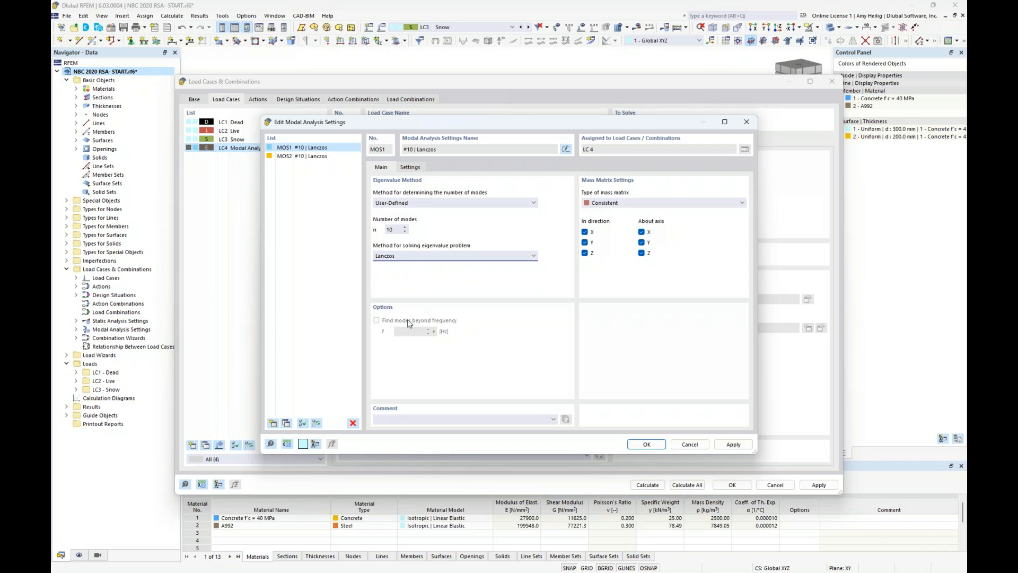
Try the Root of characteristic polynomial solver with the option to find modes beyond a frequency, and return to Lanczos
left_click(427, 256)
left_click(418, 272)
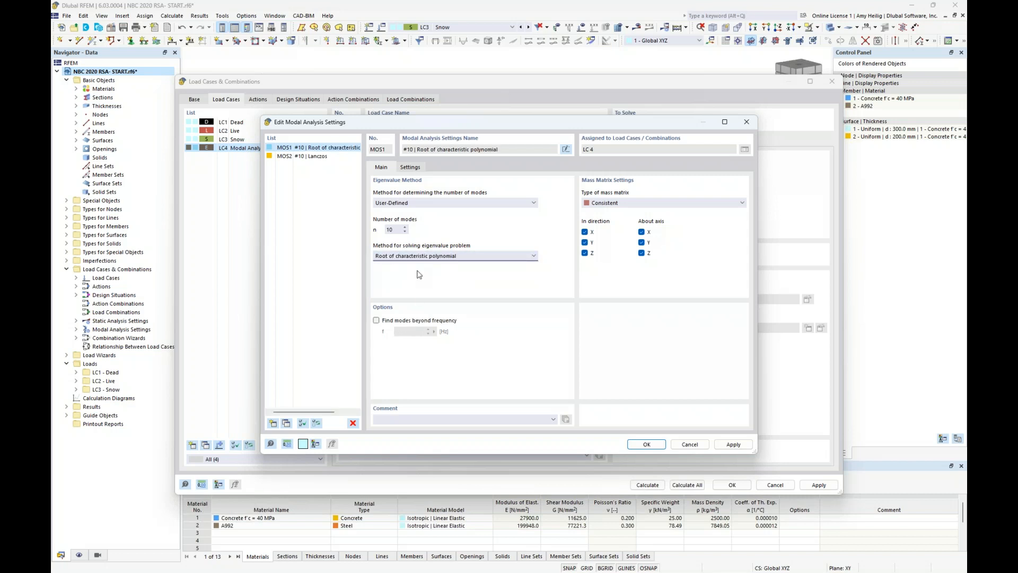
left_click(377, 320)
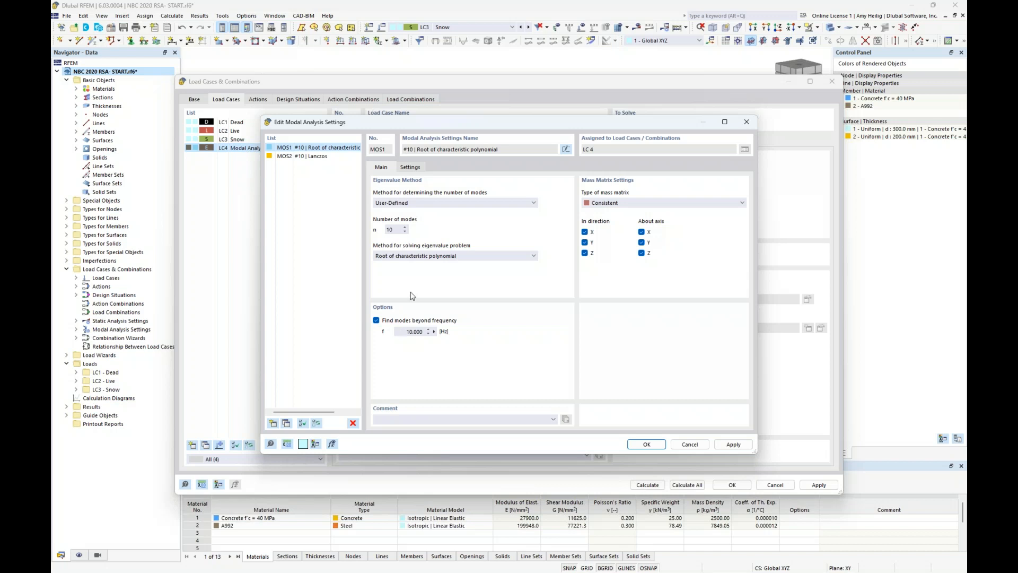
left_click(404, 256)
left_click(395, 270)
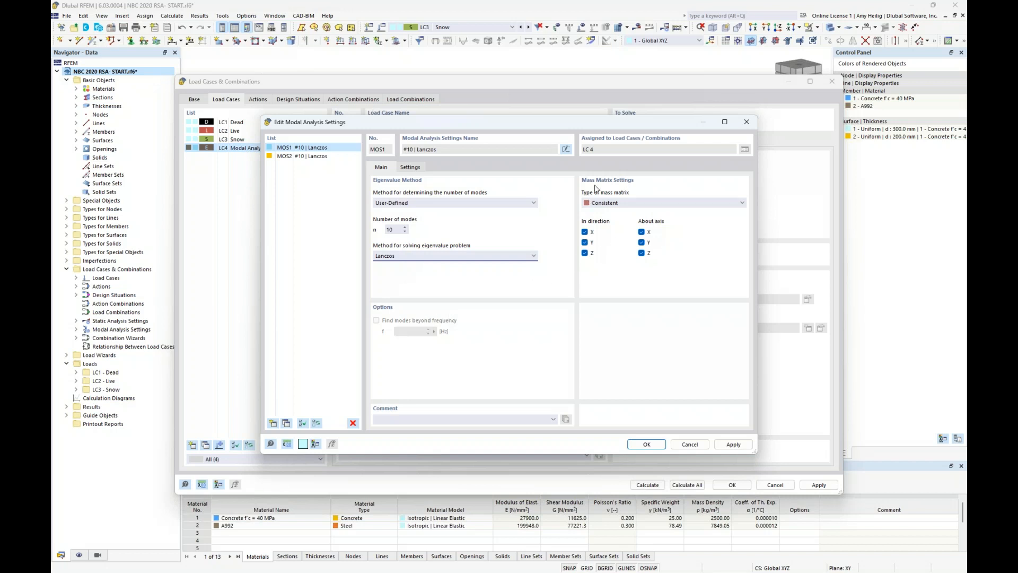
Keep the Consistent mass matrix, exclude direction Z and rotations about X, Y and Z, review the mass conversion options, and confirm the settings
left_click(649, 204)
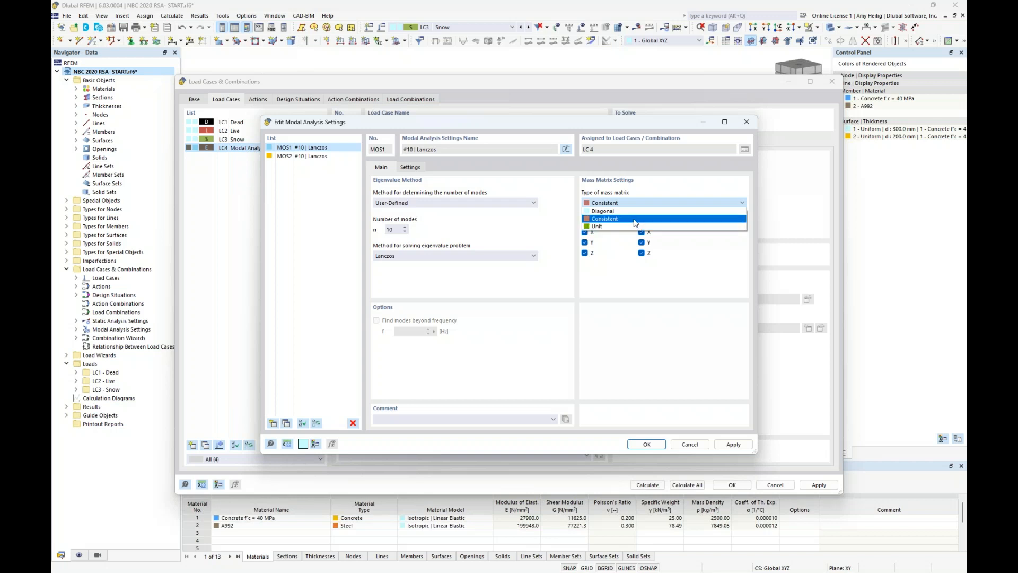
left_click(635, 219)
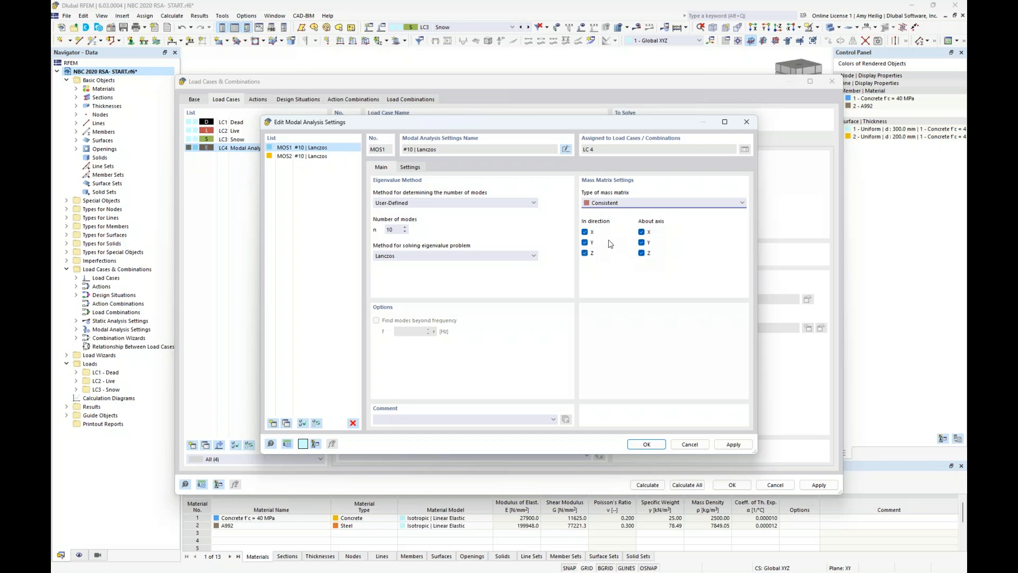
left_click(641, 252)
left_click(641, 242)
left_click(641, 232)
left_click(584, 252)
left_click(412, 167)
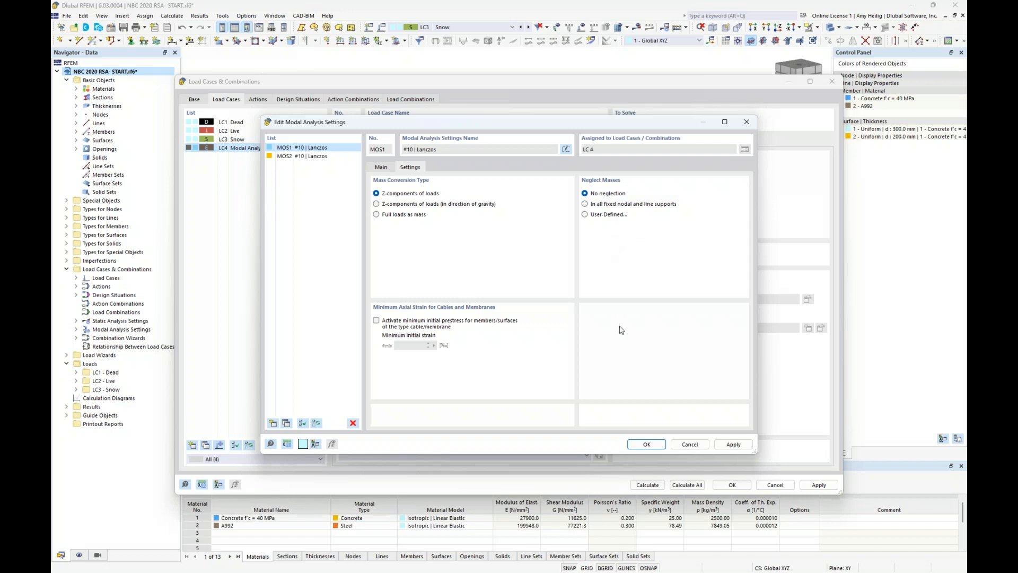
left_click(643, 445)
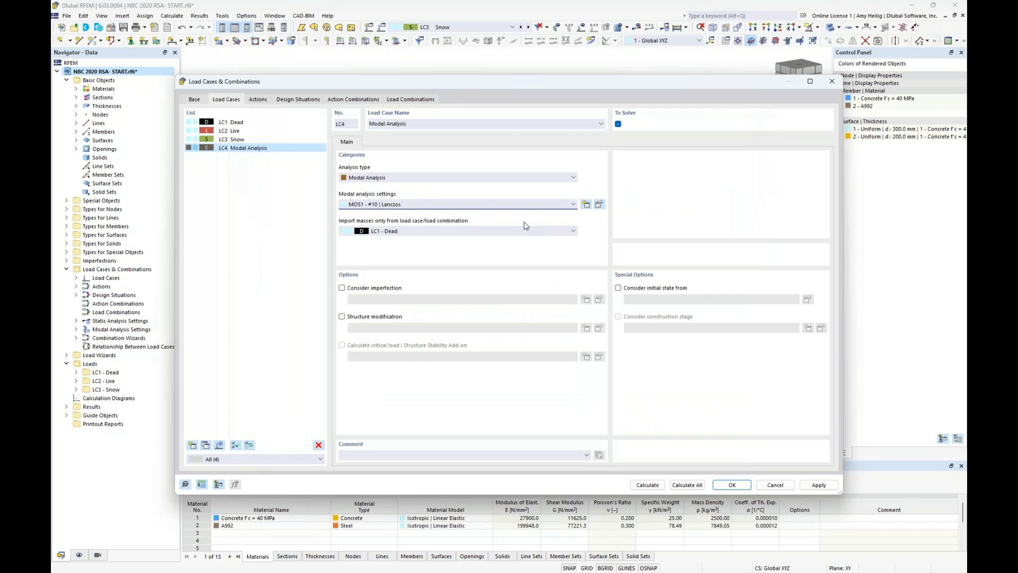
Check the mass import sources for the modal load case and add a new design situation of type Effective Seismic Weight
left_click(414, 231)
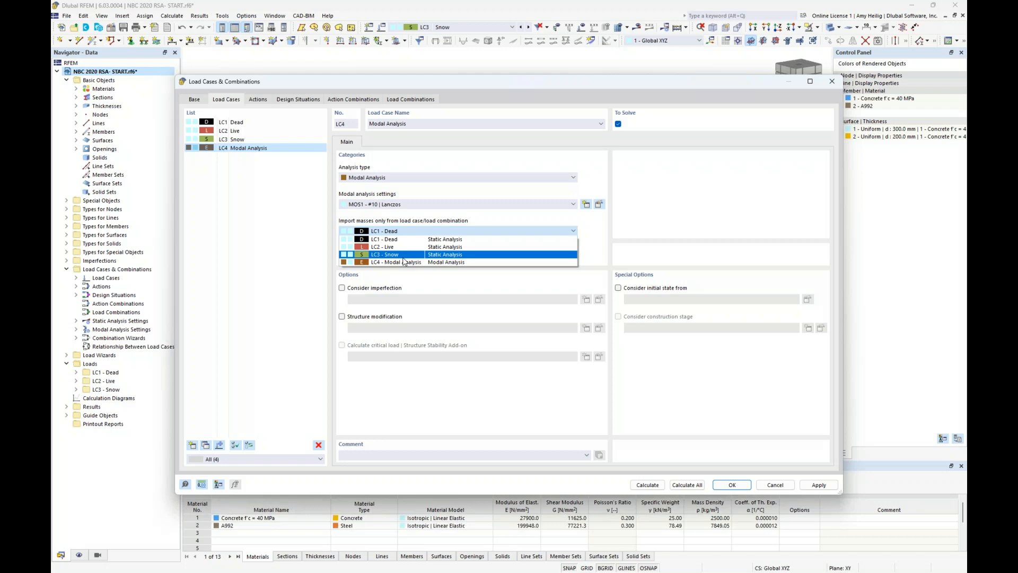
left_click(298, 100)
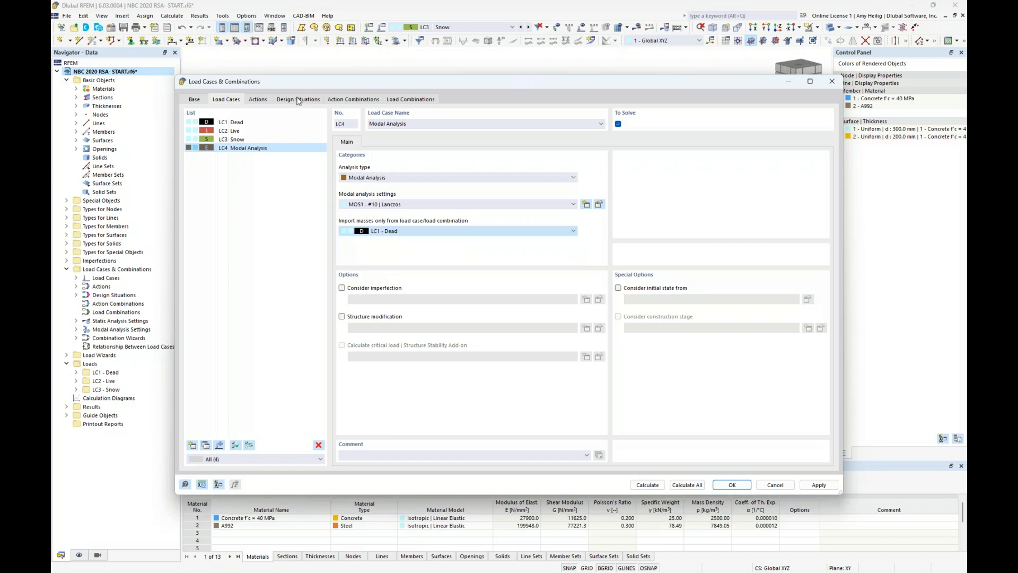
left_click(298, 101)
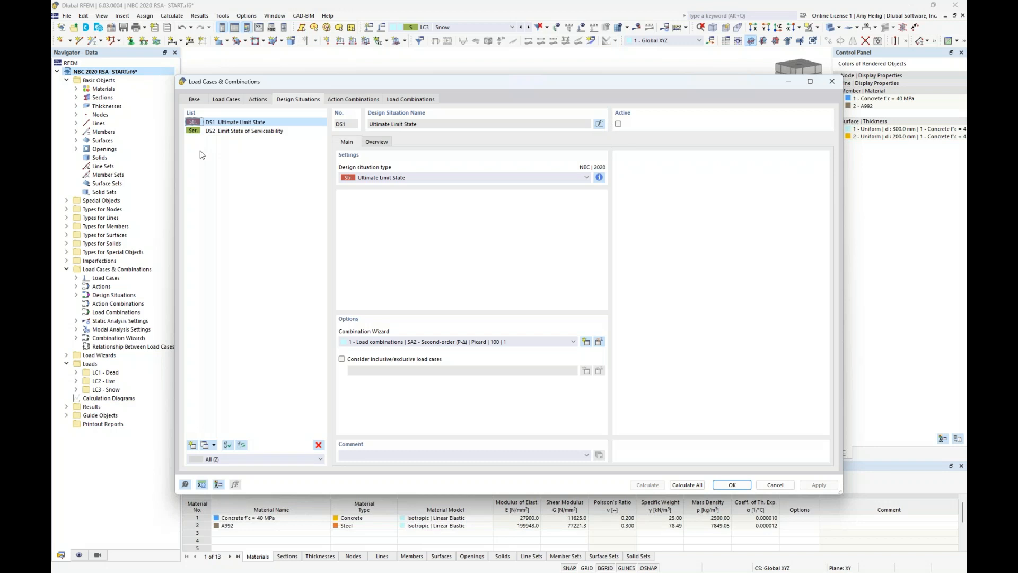
left_click(191, 445)
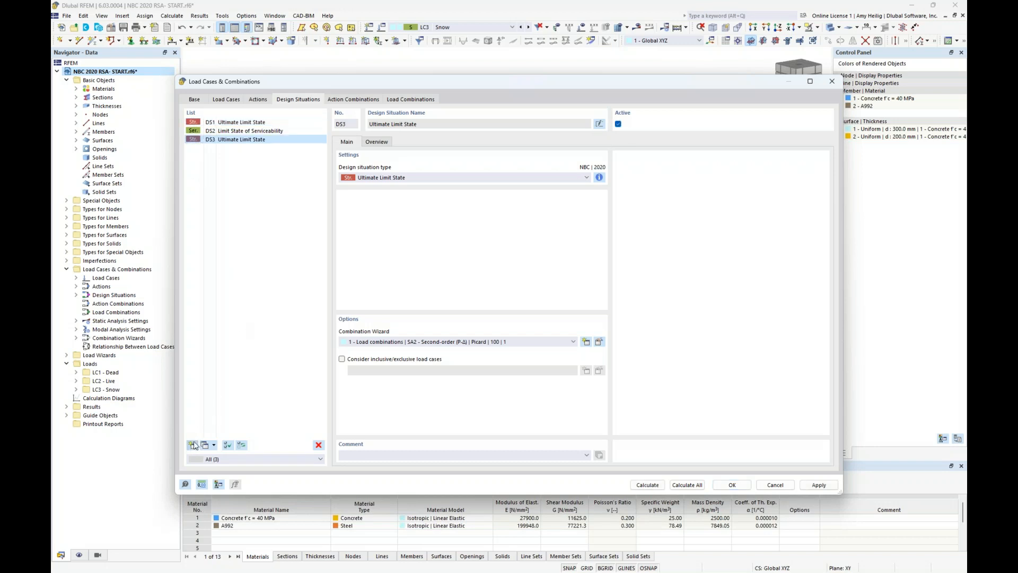
left_click(432, 180)
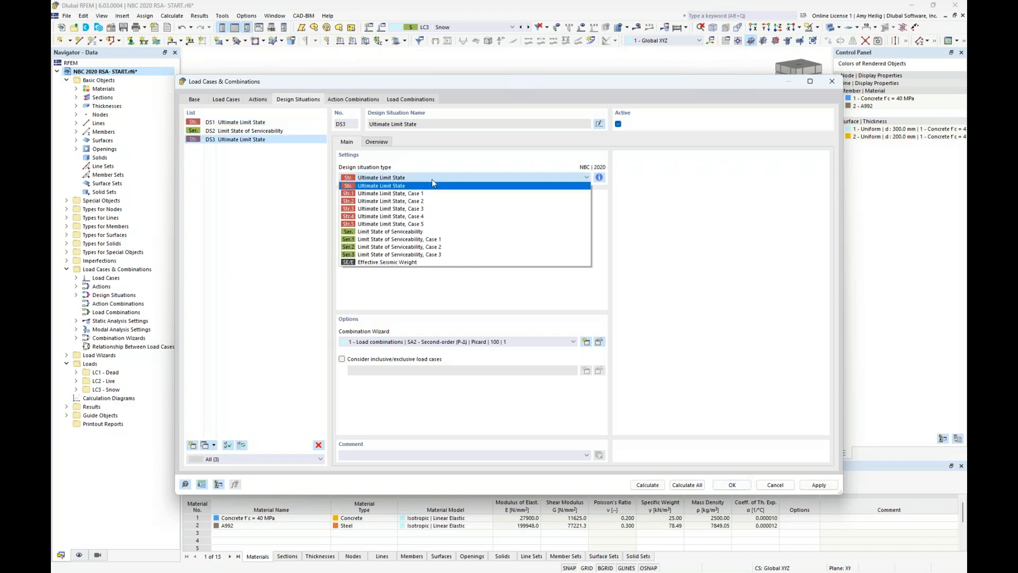
left_click(420, 263)
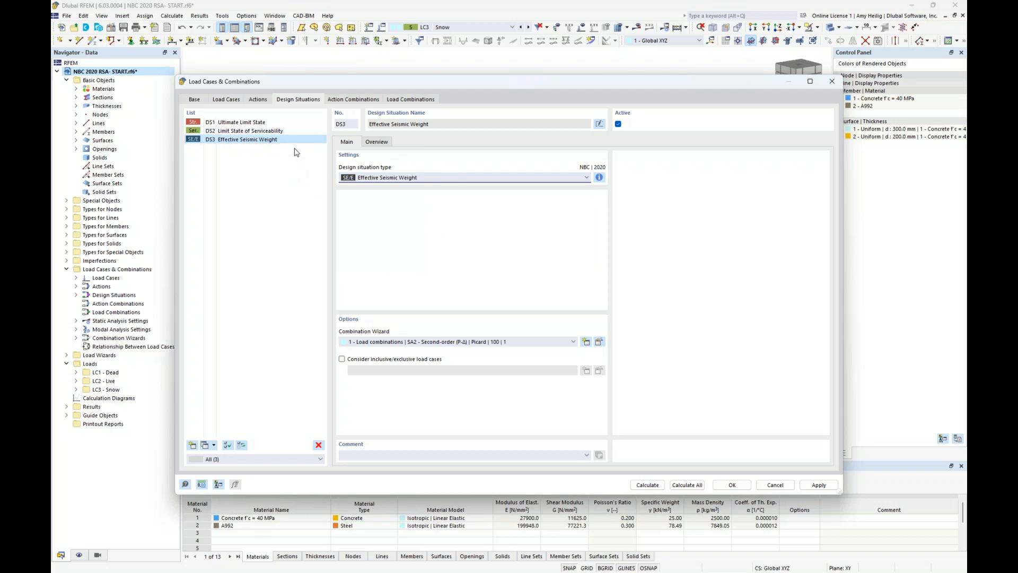
Check the load cases assigned to the generated seismic weight combination and the Dead load case's combination wizard options
left_click(405, 103)
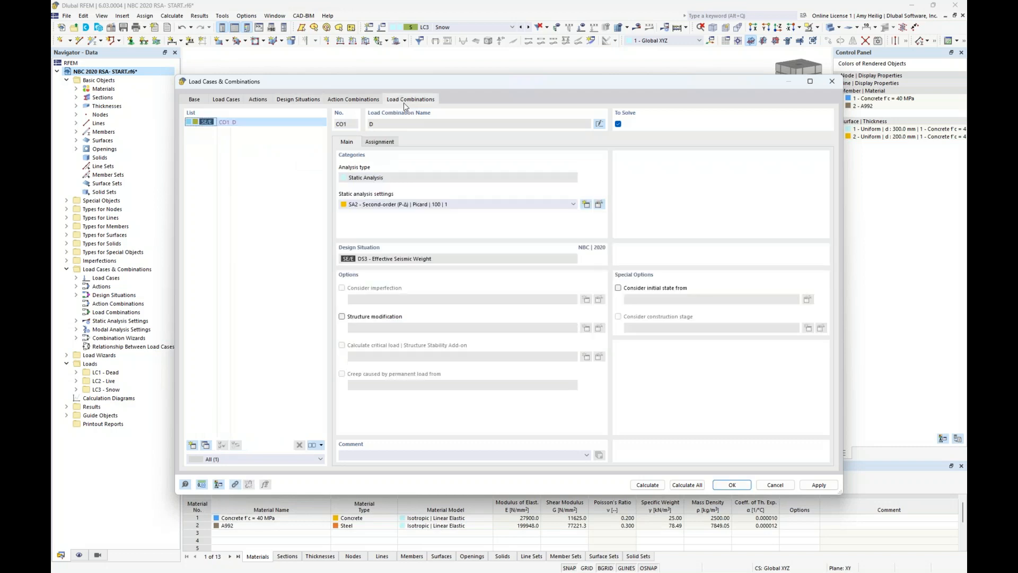
left_click(376, 145)
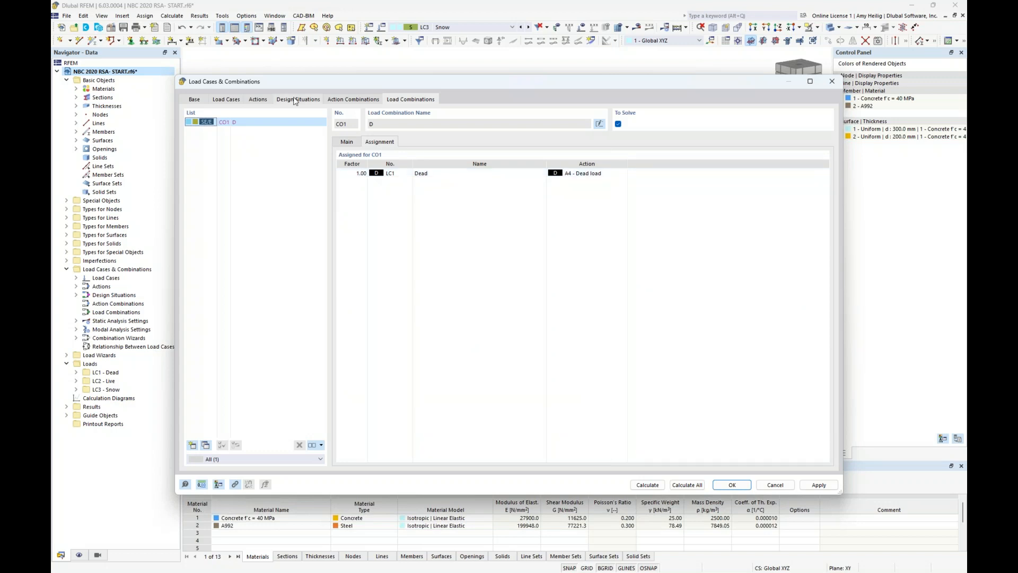
left_click(232, 101)
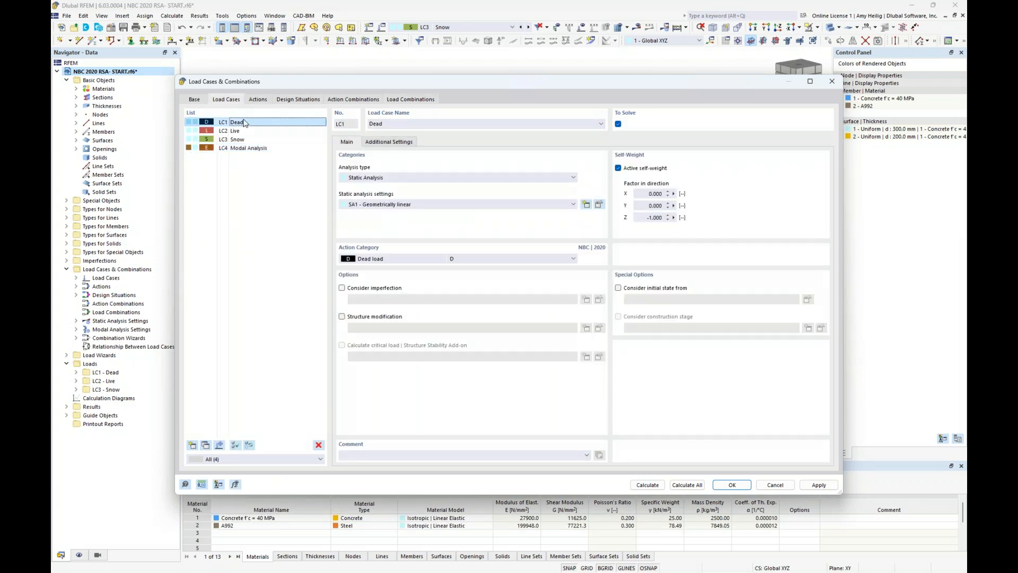
left_click(384, 144)
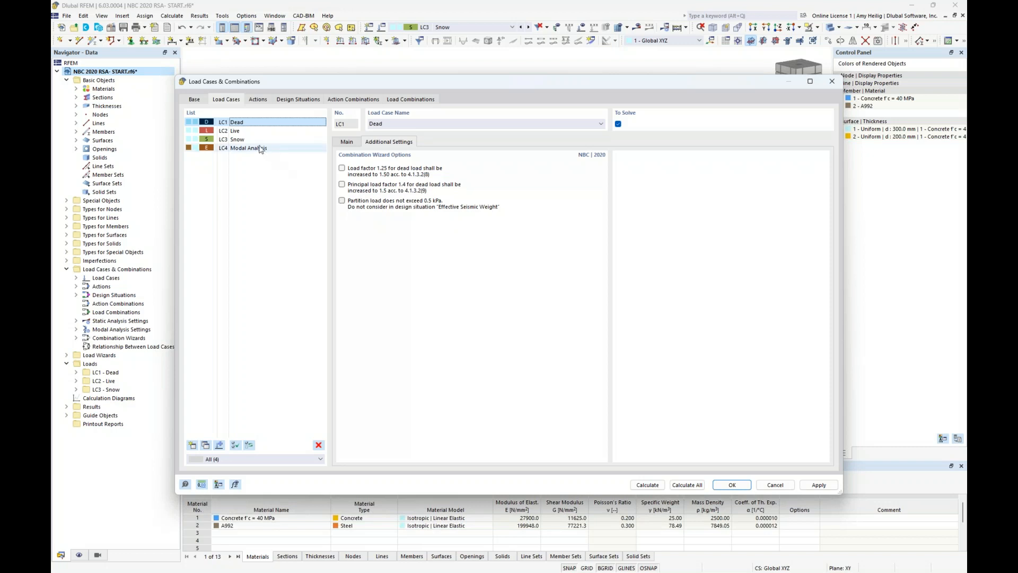
Include the Live and Snow load cases in the Effective Seismic Weight design situation and check the factors assigned in the load combination
left_click(248, 132)
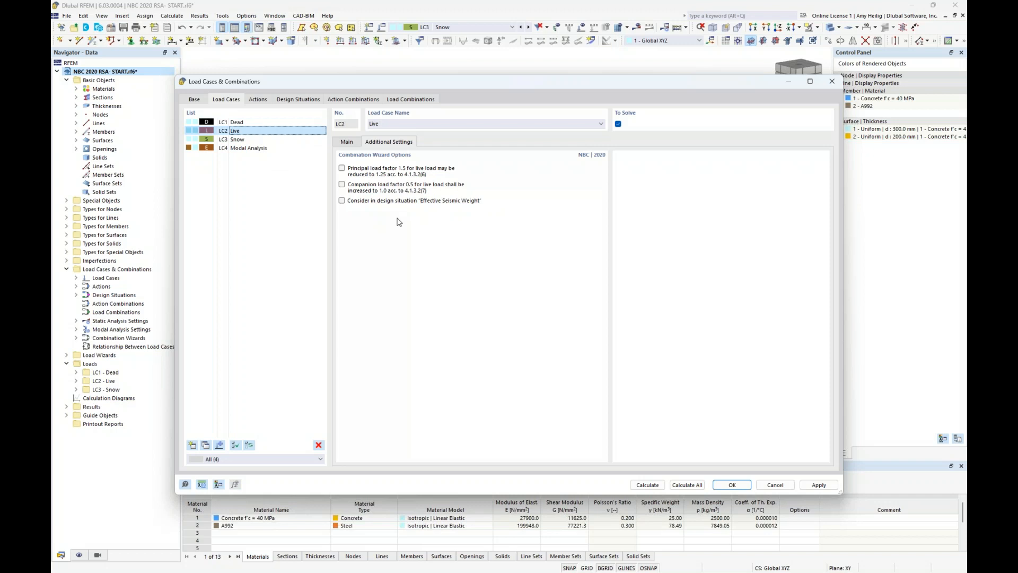
left_click(342, 201)
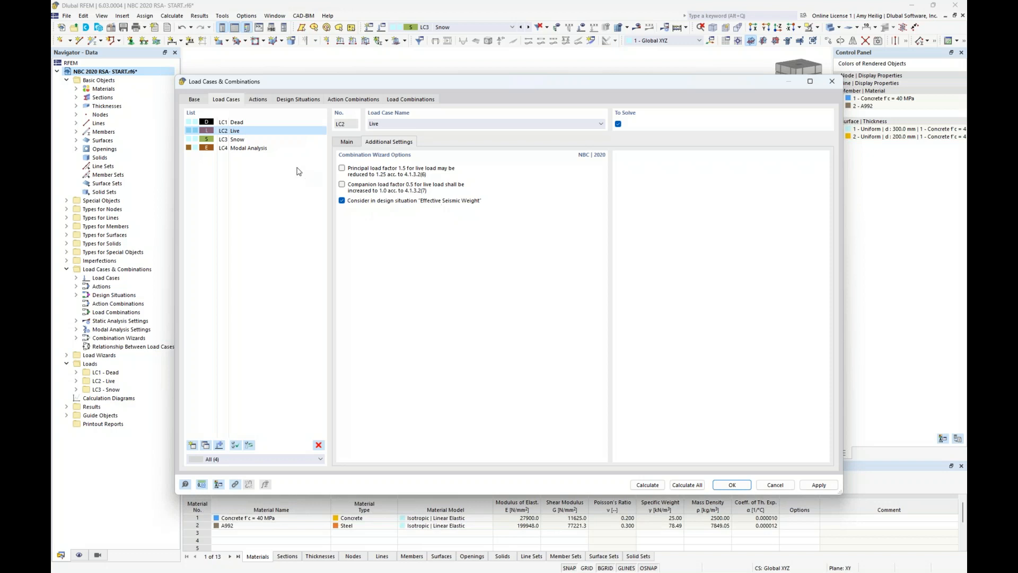
left_click(241, 139)
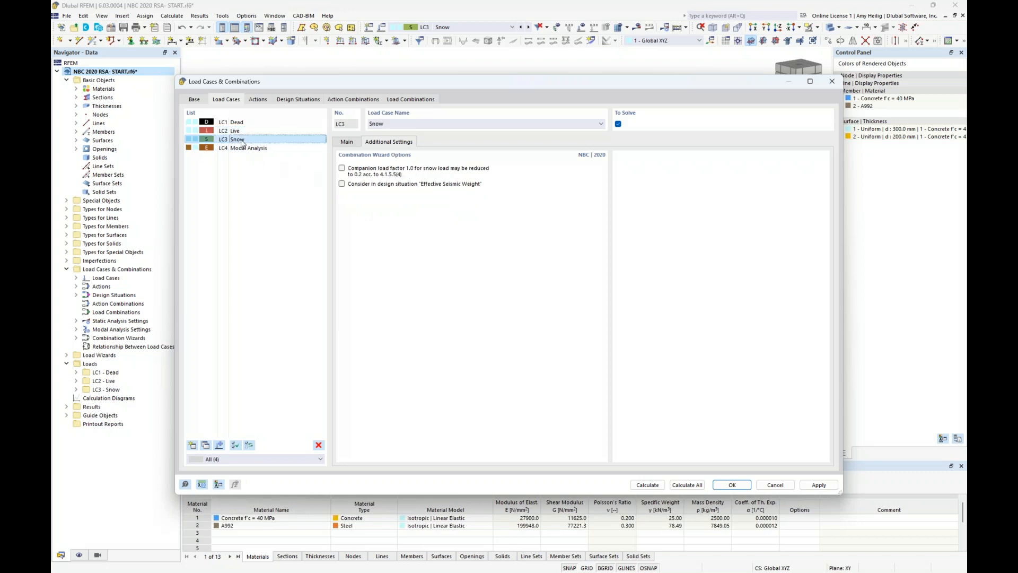
left_click(342, 184)
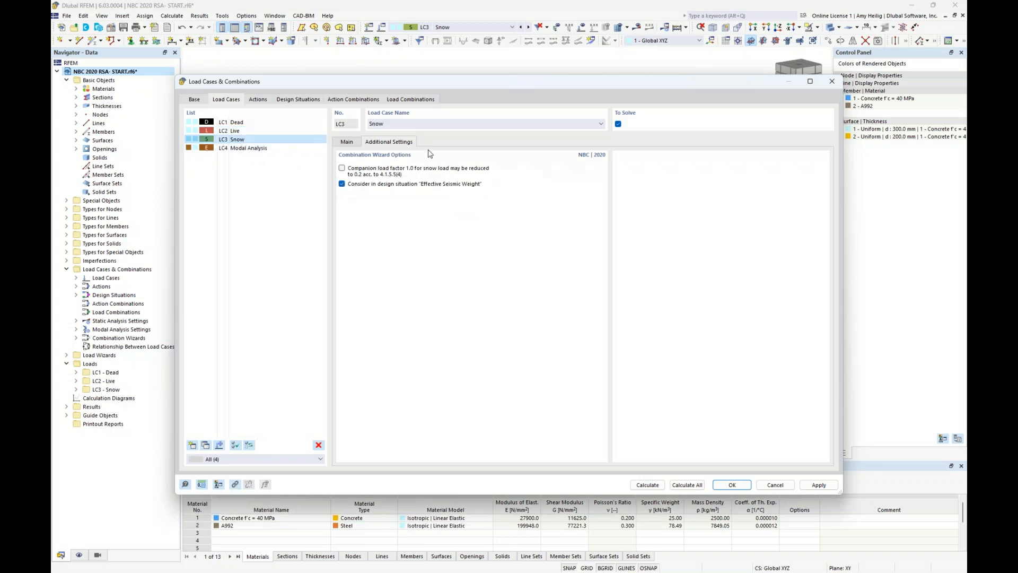
left_click(425, 101)
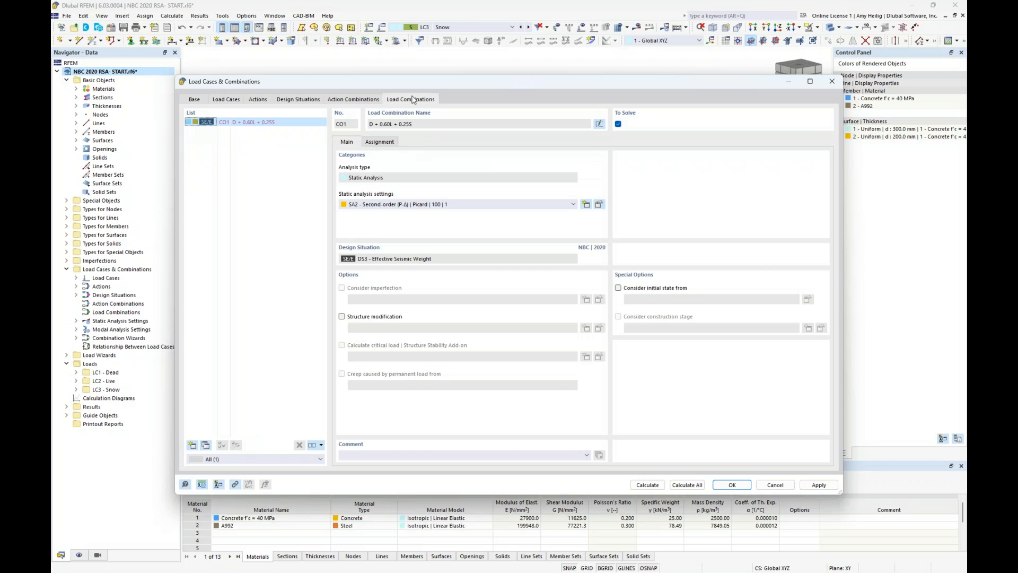
left_click(390, 144)
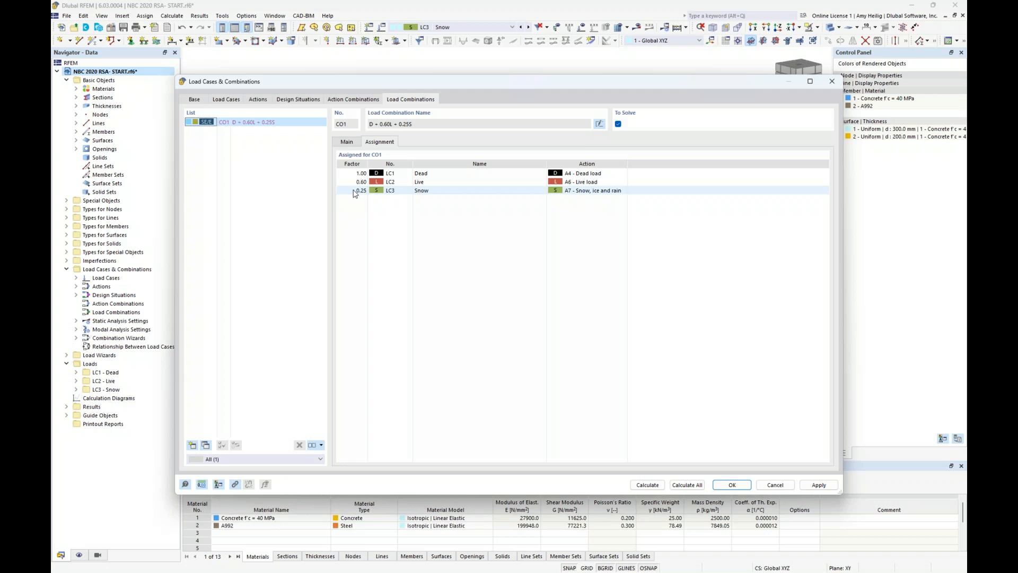
Import the Modal Analysis load case's masses from combination CO1 (D + 0.60L + 0.25S) and calculate the load case
left_click(226, 100)
left_click(267, 148)
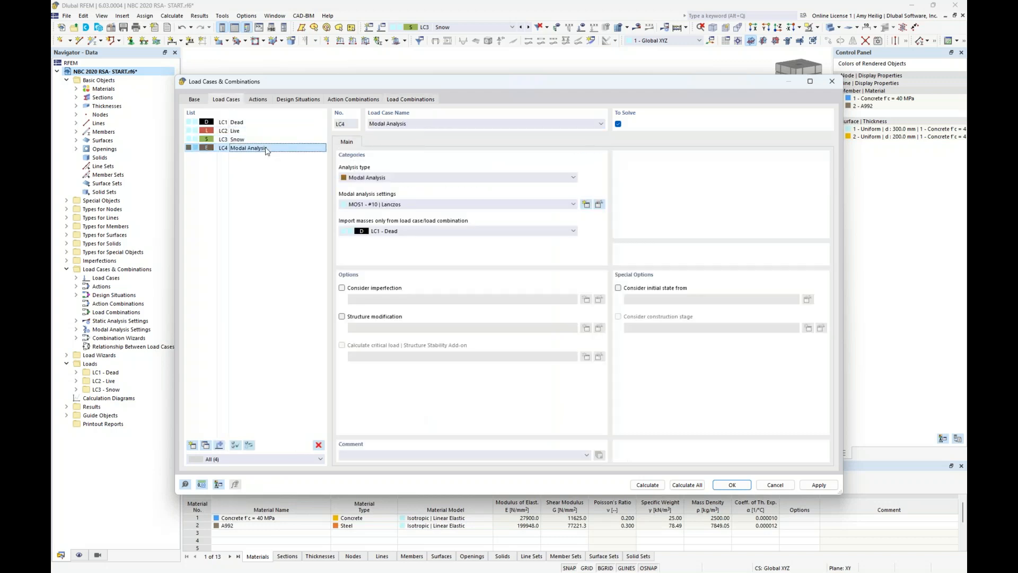
left_click(399, 232)
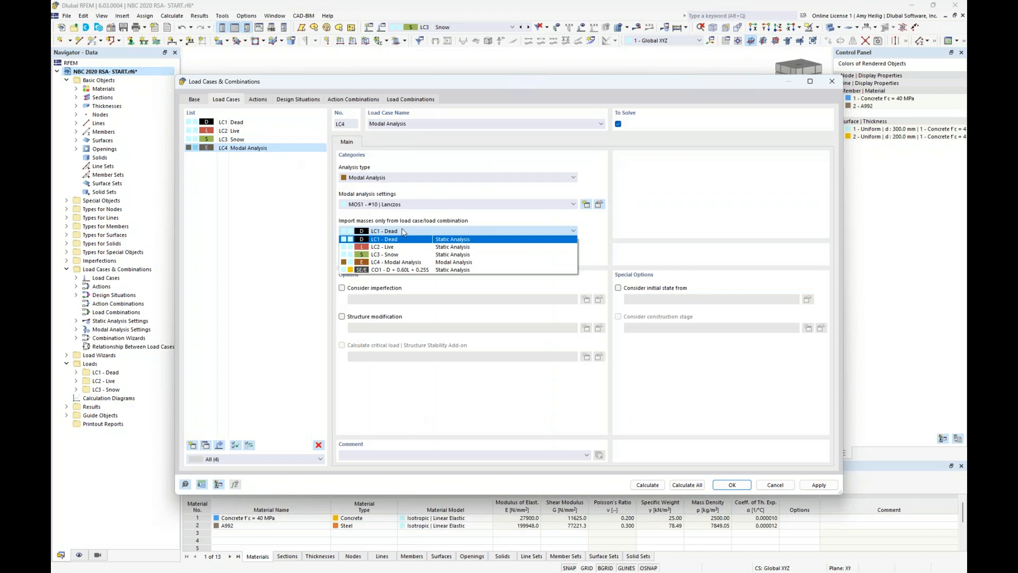
left_click(395, 271)
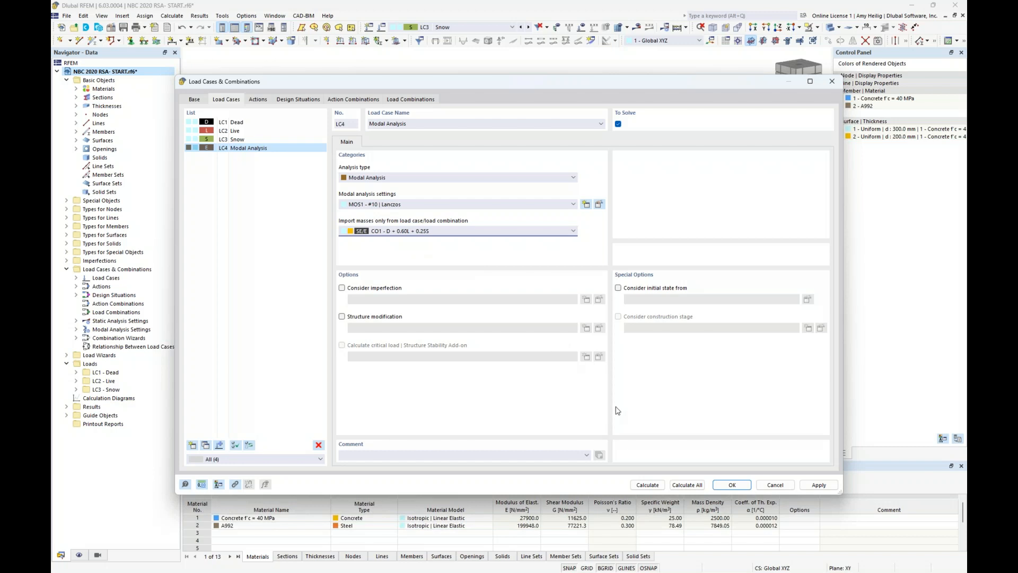
left_click(646, 485)
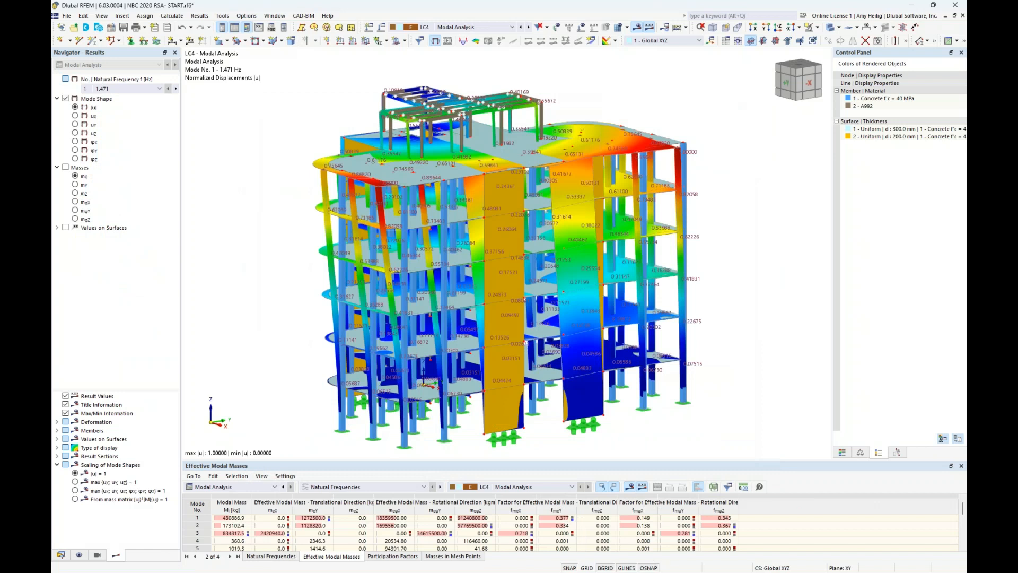
Show the mode shape colours on the solid building model and display the results for mode 2
left_click(831, 29)
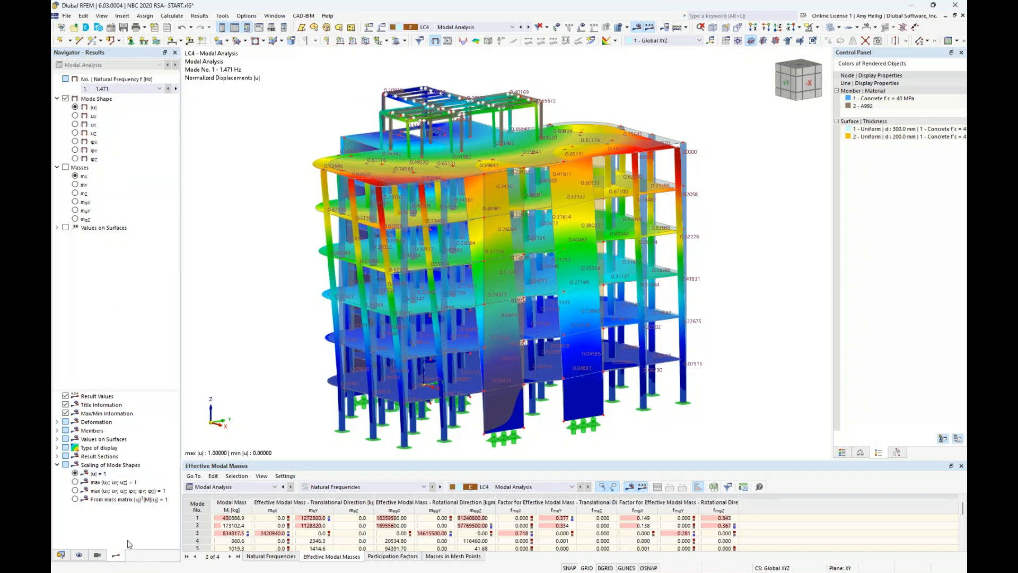
left_click(158, 89)
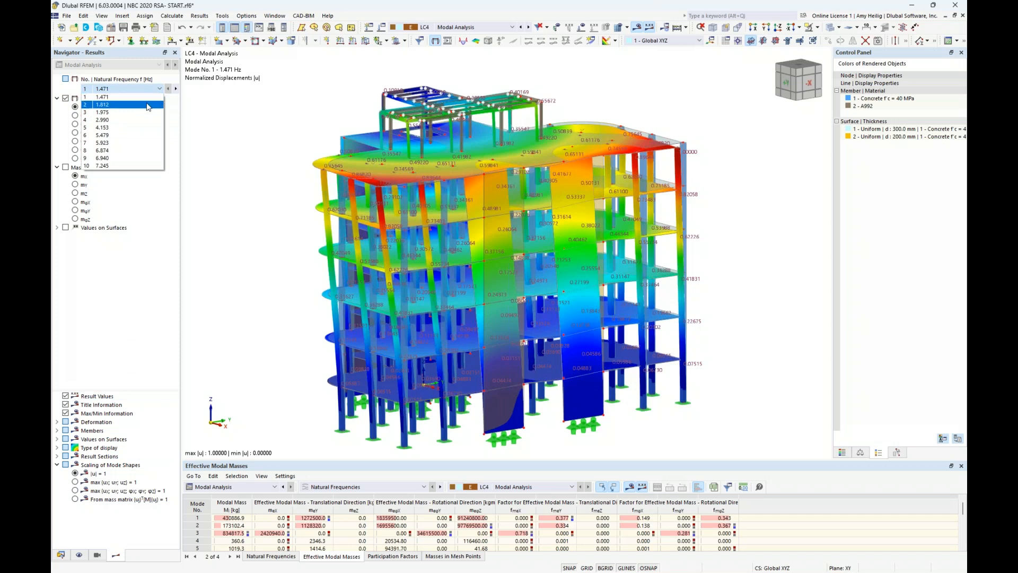
left_click(148, 105)
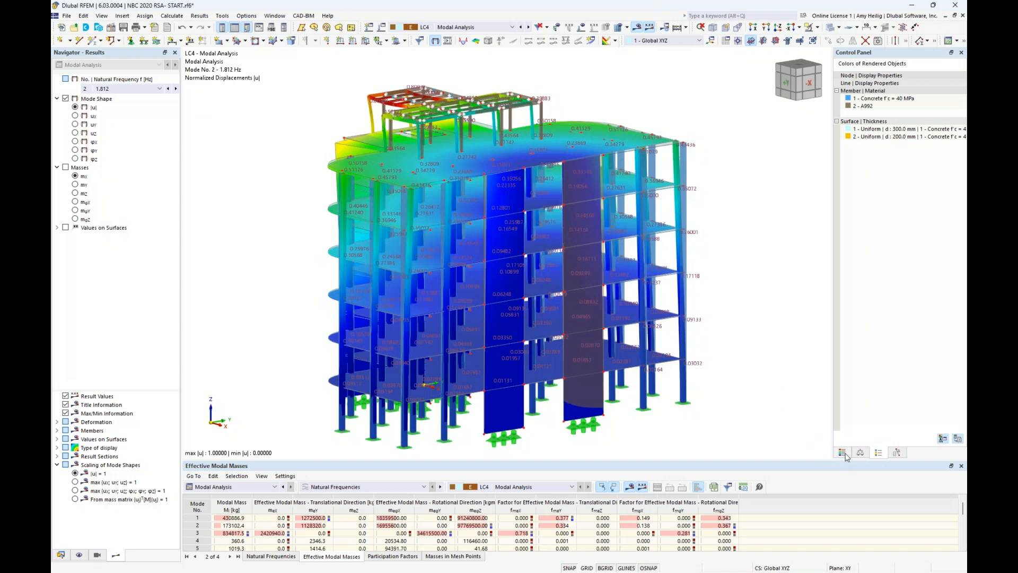
Display mode 3, compare its shape with scaling by maximum displacement and rotation components, and restore the |u| = 1 scaling
left_click(176, 89)
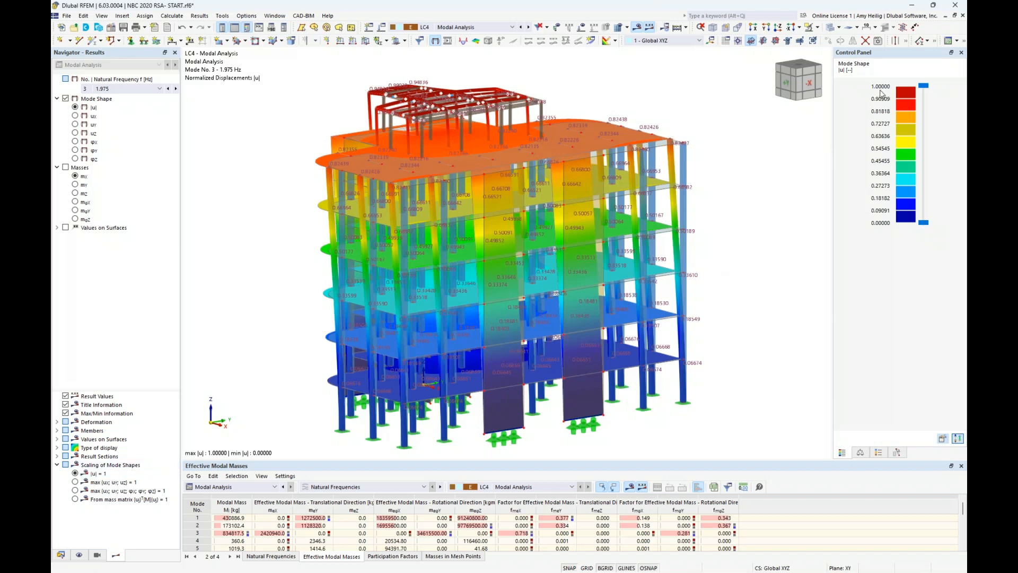
left_click(76, 490)
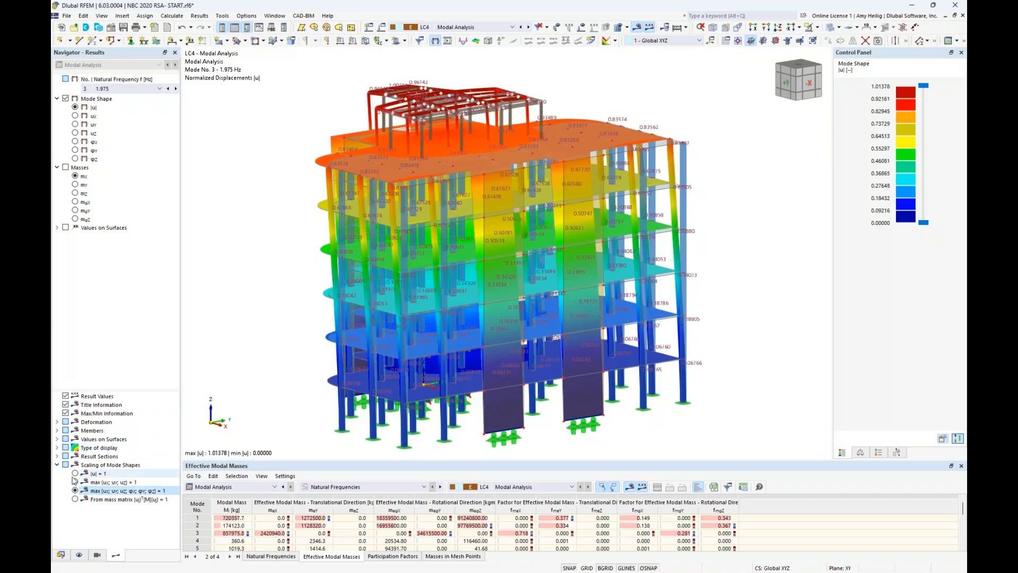
left_click(75, 473)
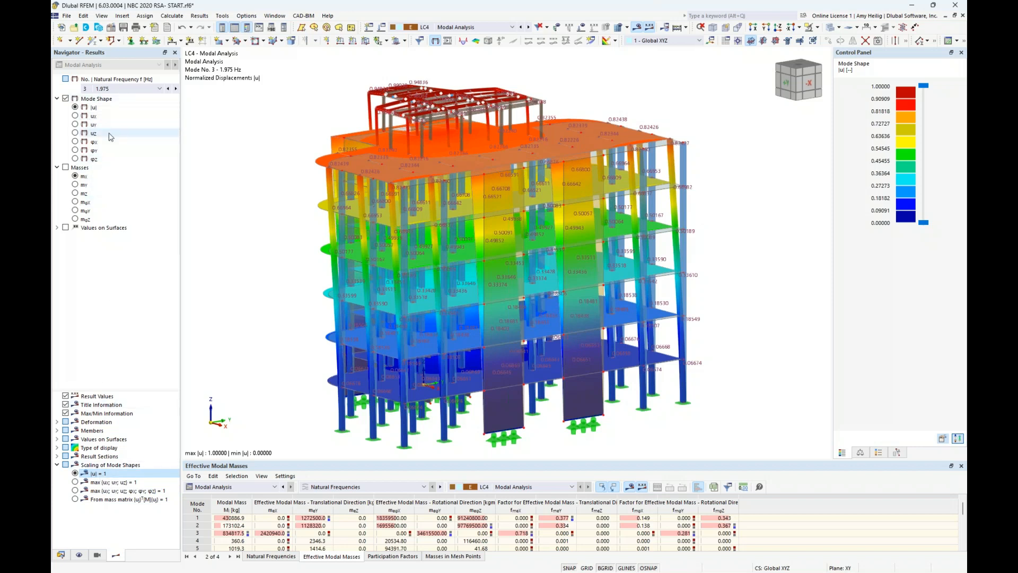
Display the translational masses in X on the transparent model and examine their distribution along the floors and columns
left_click(66, 167)
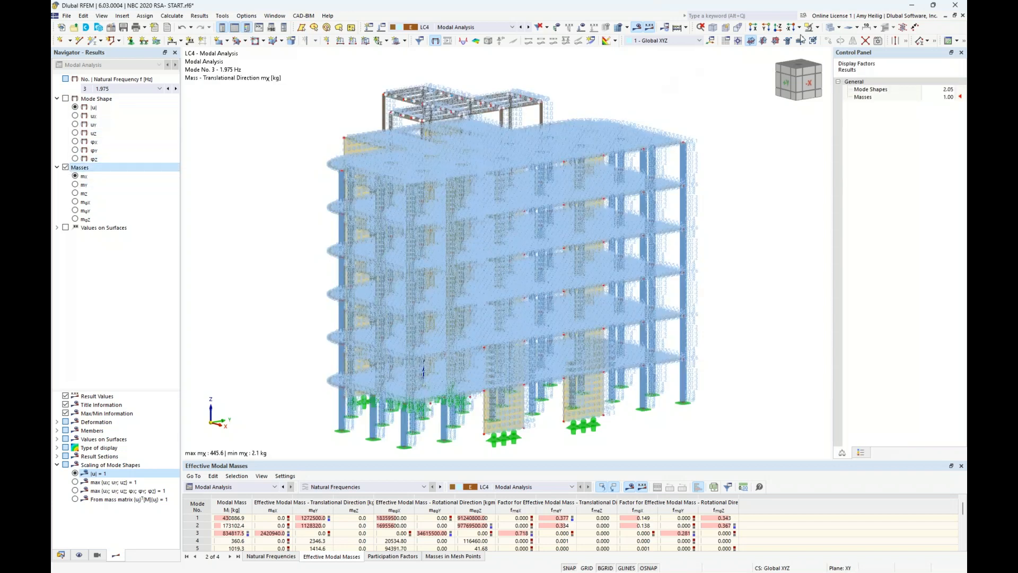
left_click(828, 30)
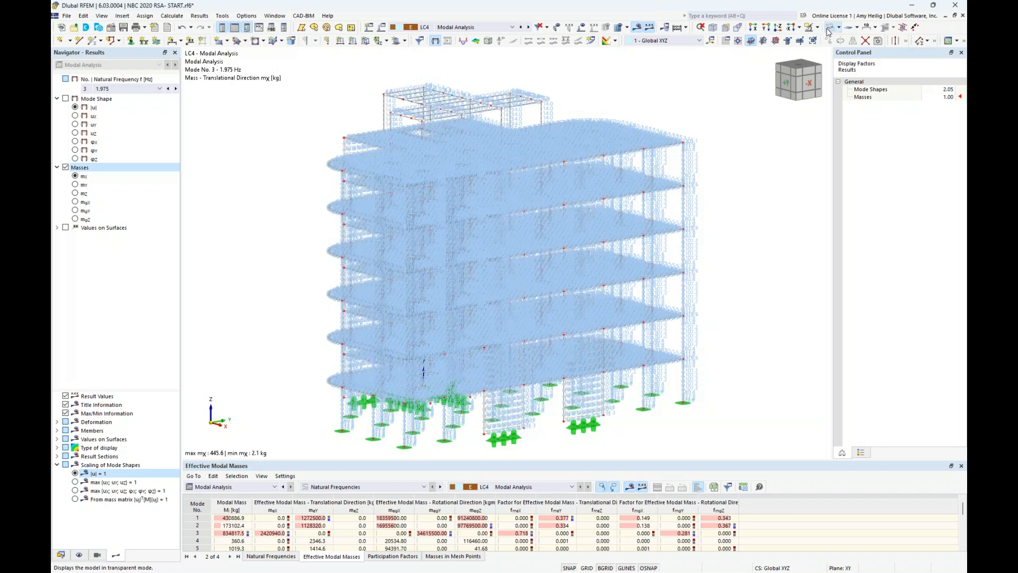
scroll(688, 175, "up", 5)
scroll(688, 175, "up", 5)
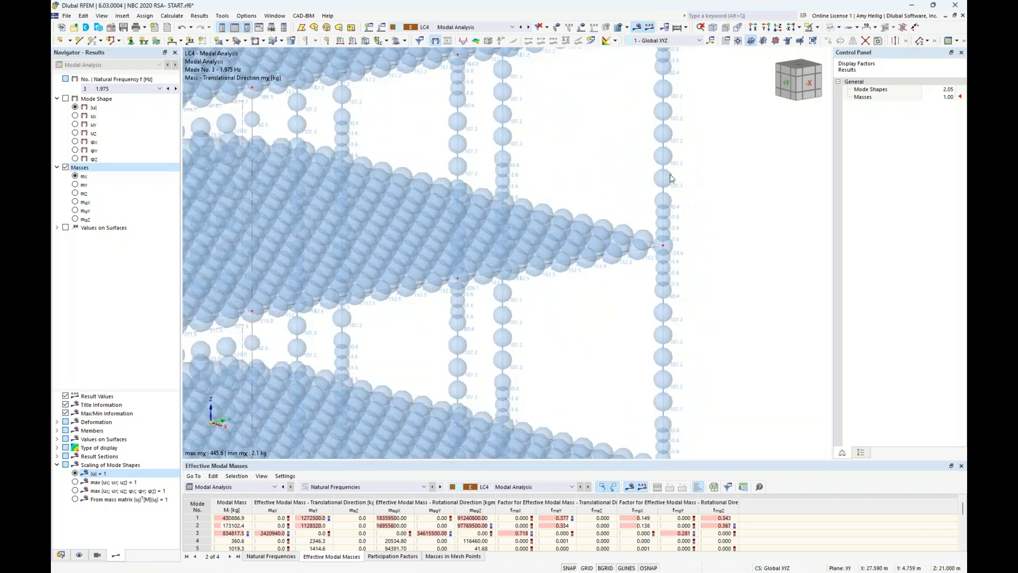
middle_click_drag(690, 197, 677, 262)
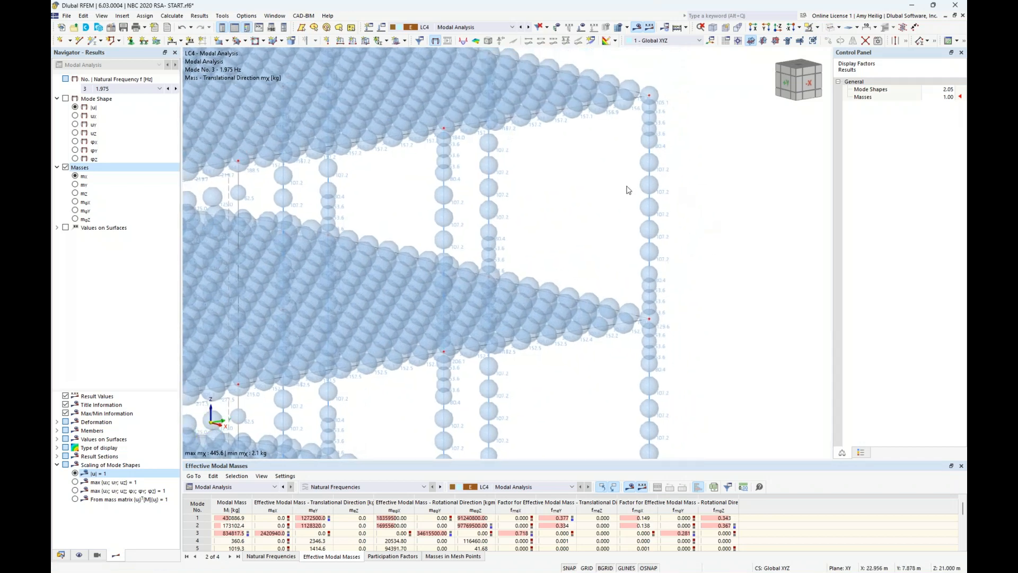
middle_click_drag(594, 221, 687, 243)
scroll(510, 221, "down", 8)
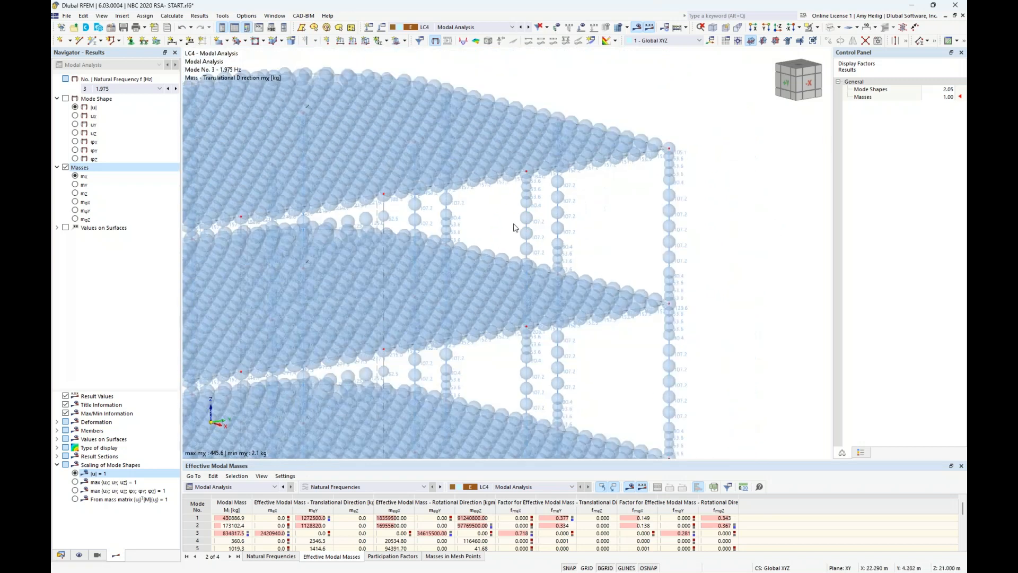
middle_click_drag(507, 249, 619, 187)
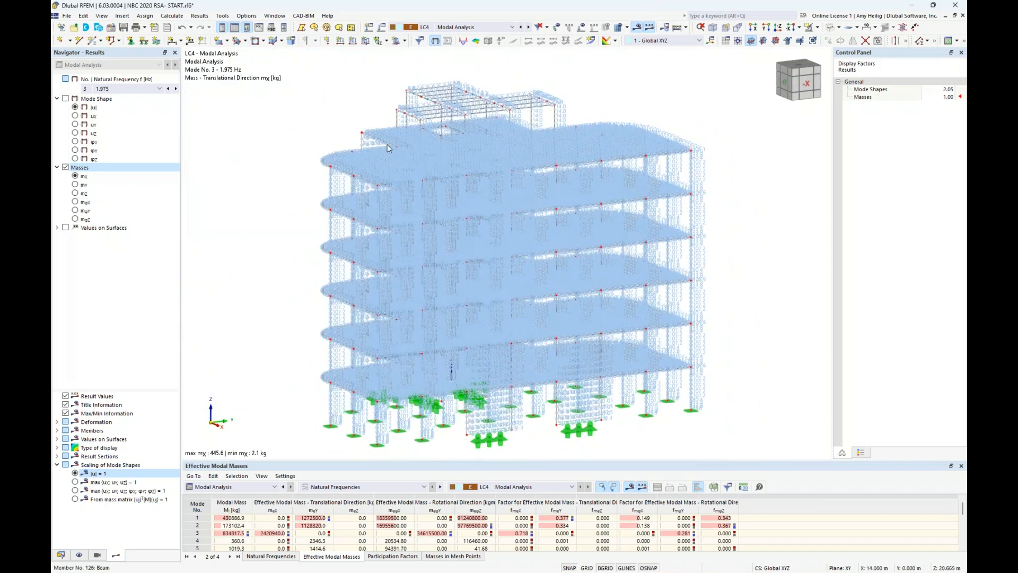
Switch the model results back to the mode shape and enlarge the results table to show all ten modes
left_click(67, 99)
left_click(66, 98)
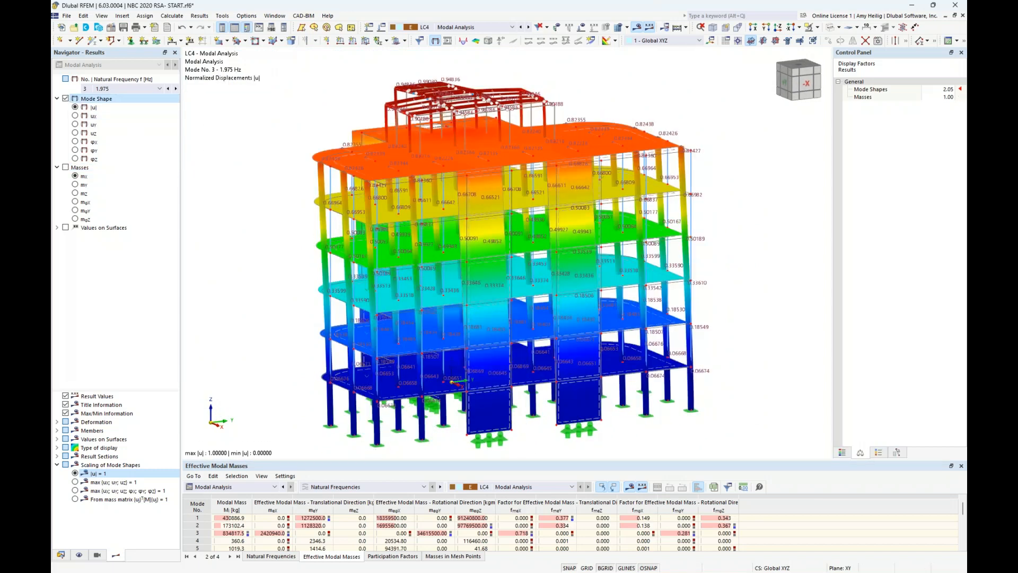
left_click_drag(378, 460, 393, 359)
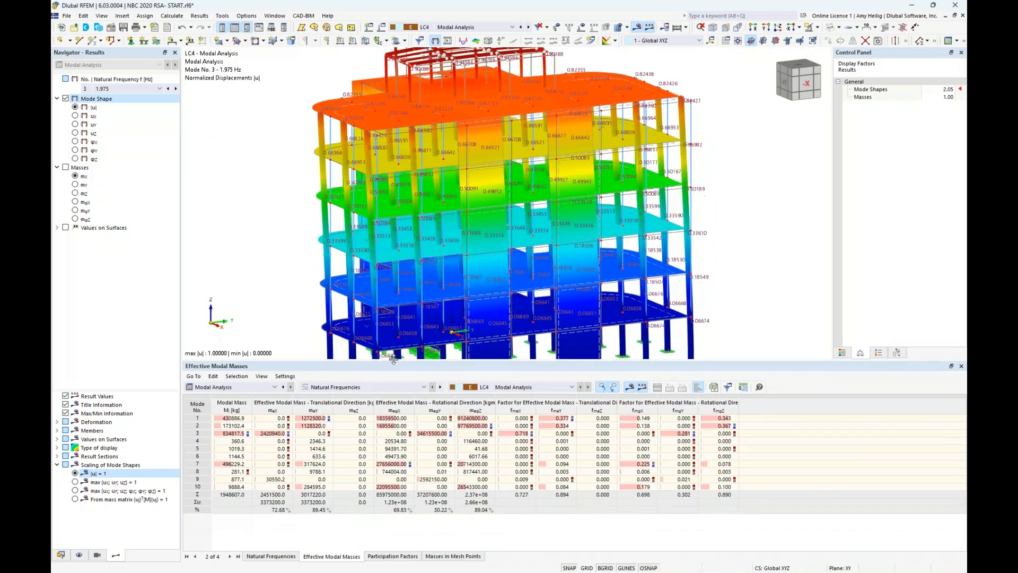
scroll(285, 230, "down", 1)
middle_click_drag(282, 251, 329, 220)
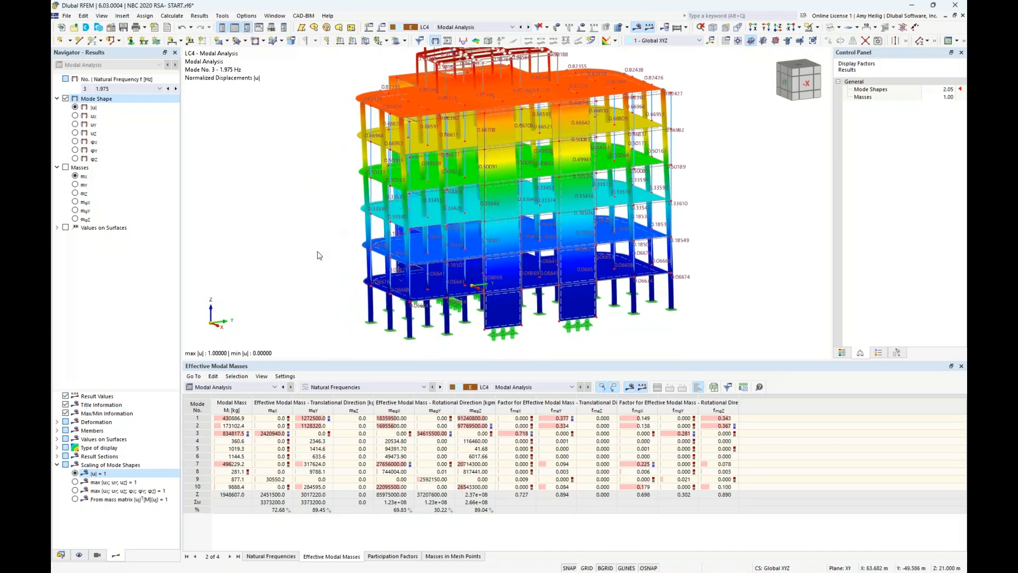
Review the natural frequencies and periods of the modal analysis for modes 1, 2 and 3
left_click(230, 386)
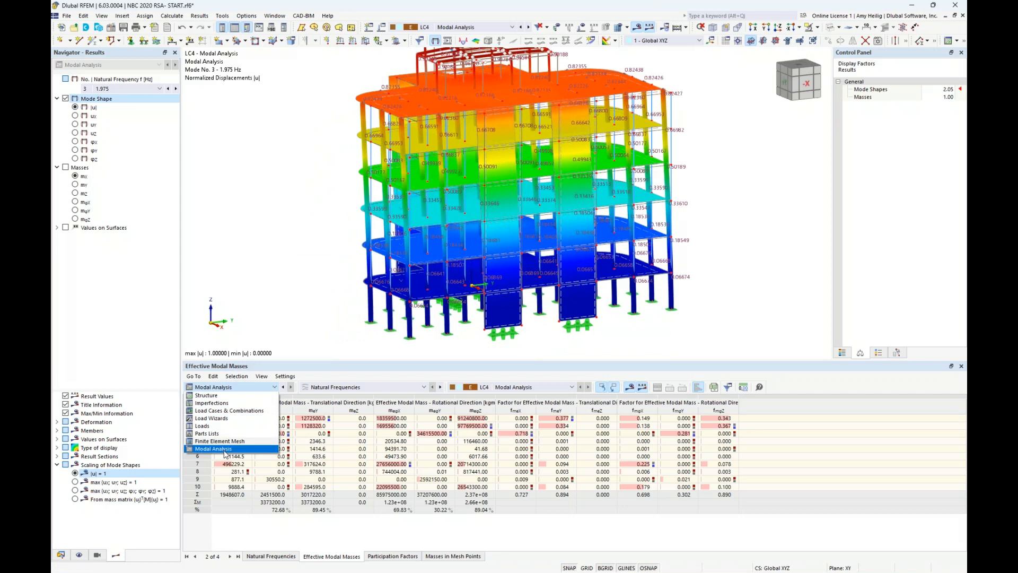
left_click(280, 541)
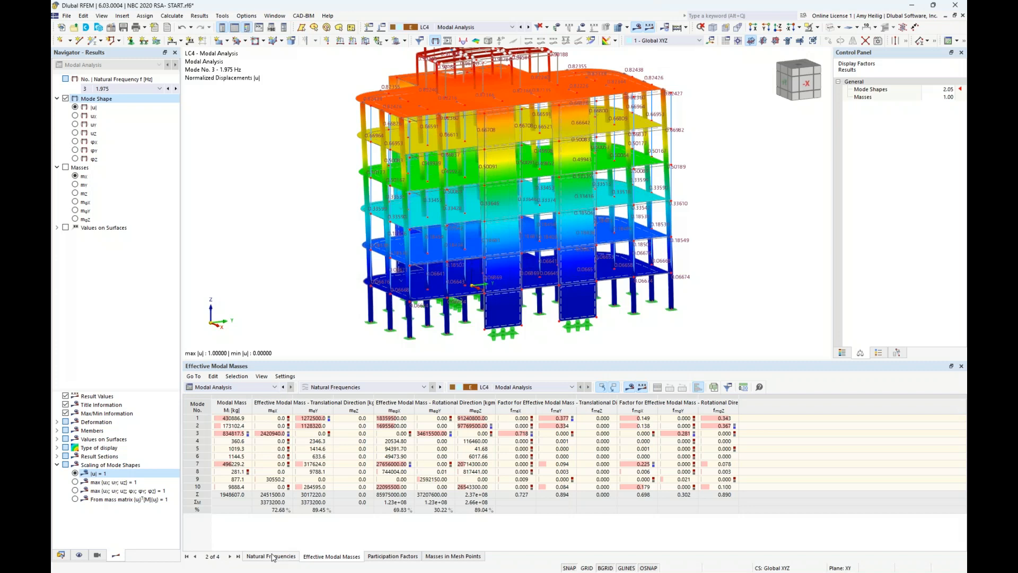
left_click(270, 556)
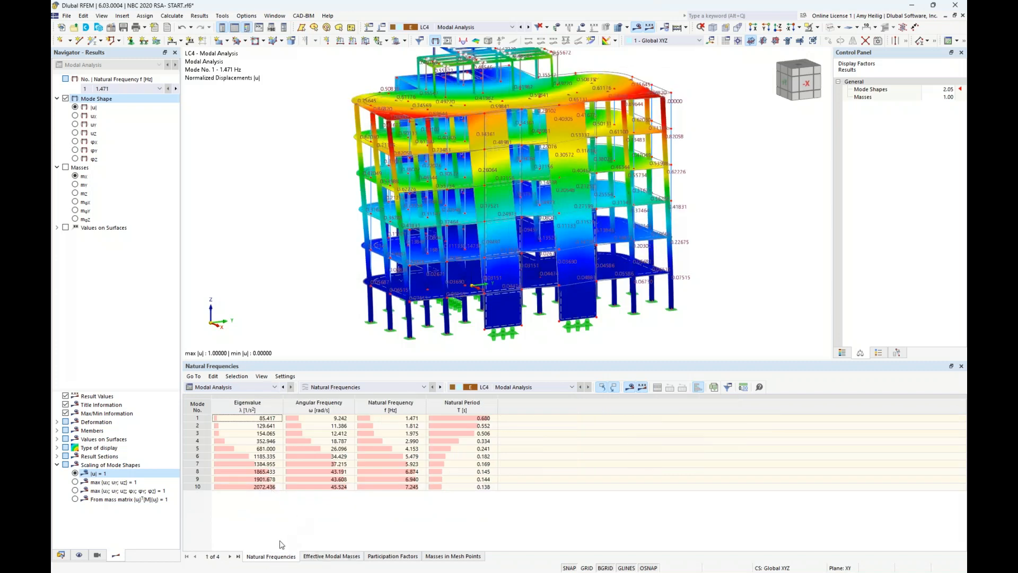
left_click(255, 420)
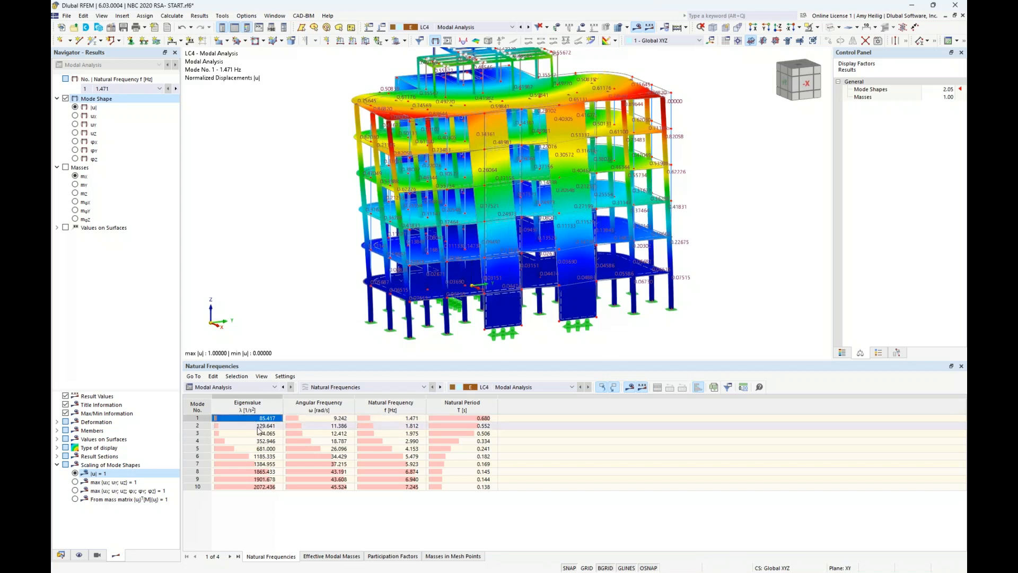
left_click(259, 426)
left_click(259, 433)
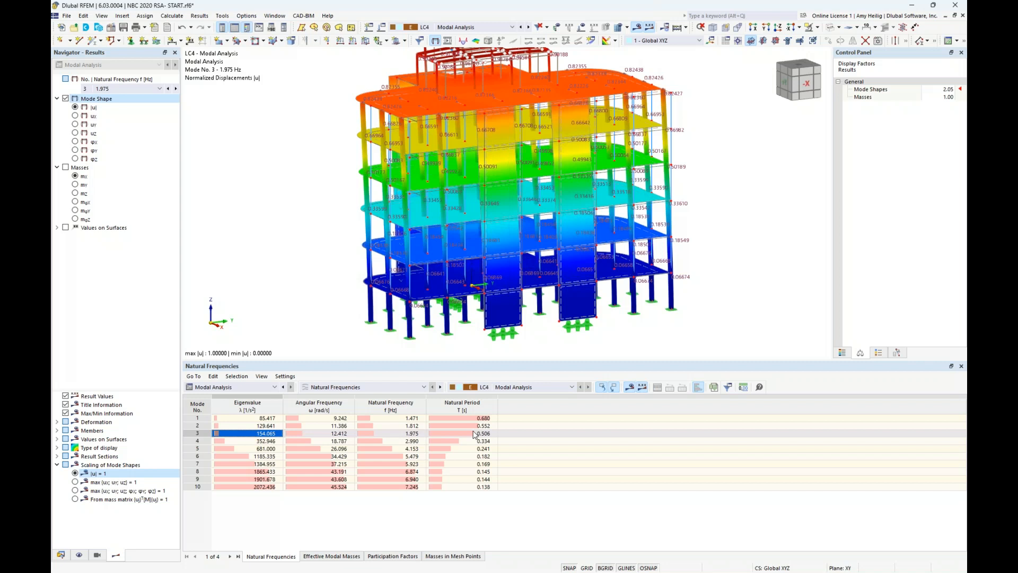
Review the effective modal masses, checking mode 1 in the Y direction and mode 3 in the X direction
left_click(336, 556)
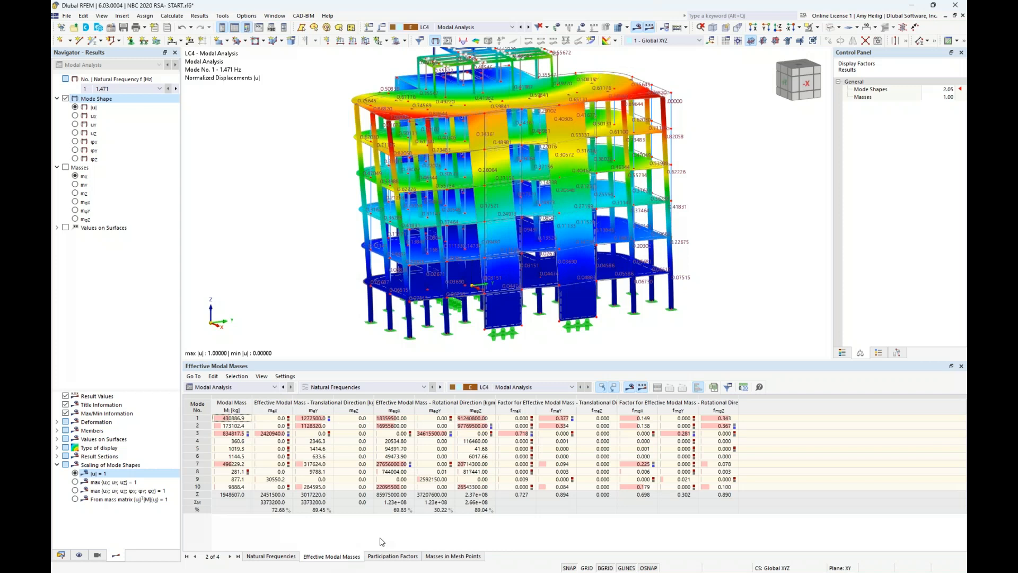
left_click(312, 421)
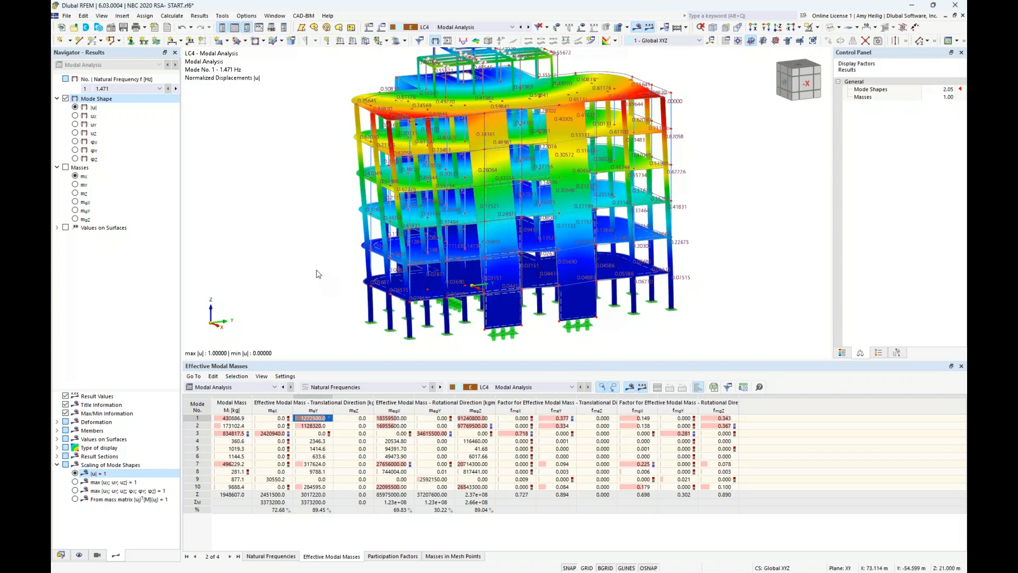
left_click(276, 433)
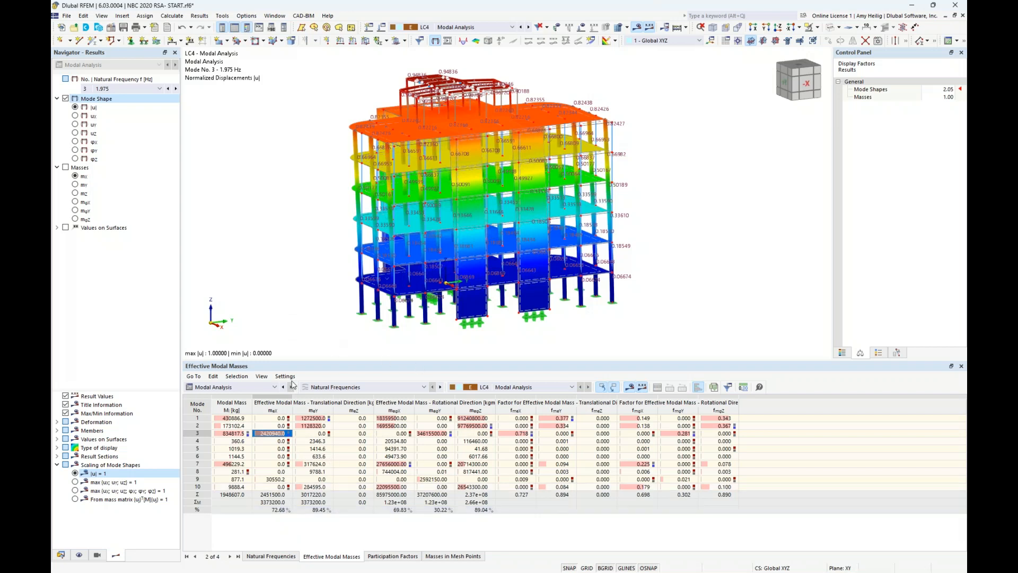
Display mode 4 from the effective modal masses and examine the deformation of the steel roof frame up close
left_click(263, 441)
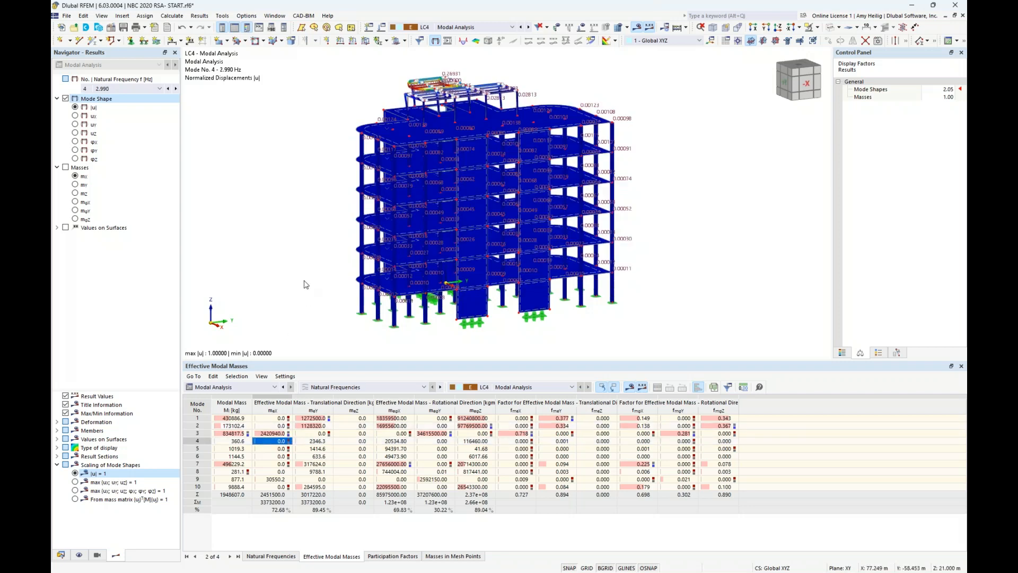
middle_click_drag(287, 227, 318, 240, "ctrl")
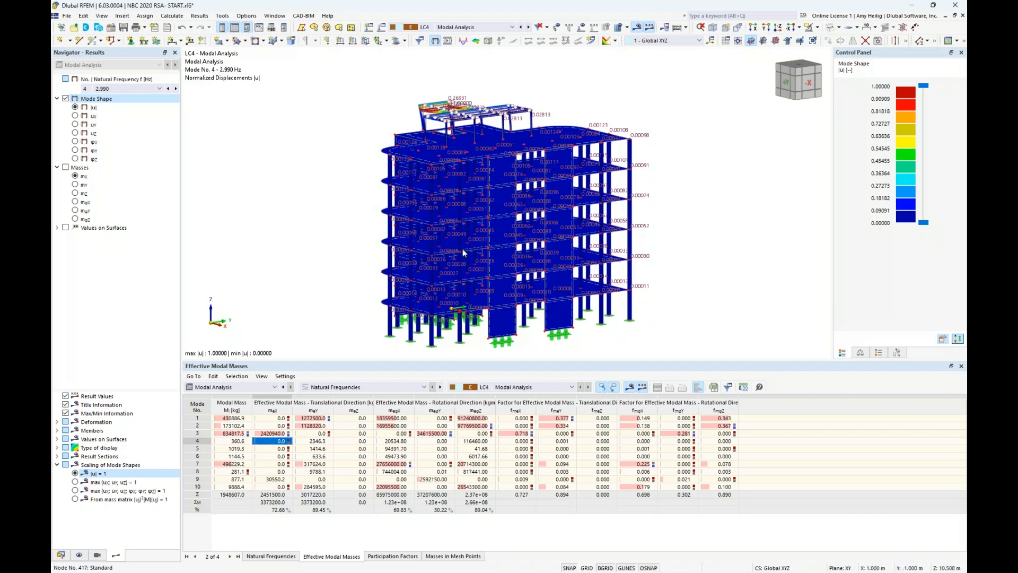
scroll(444, 116, "up", 5)
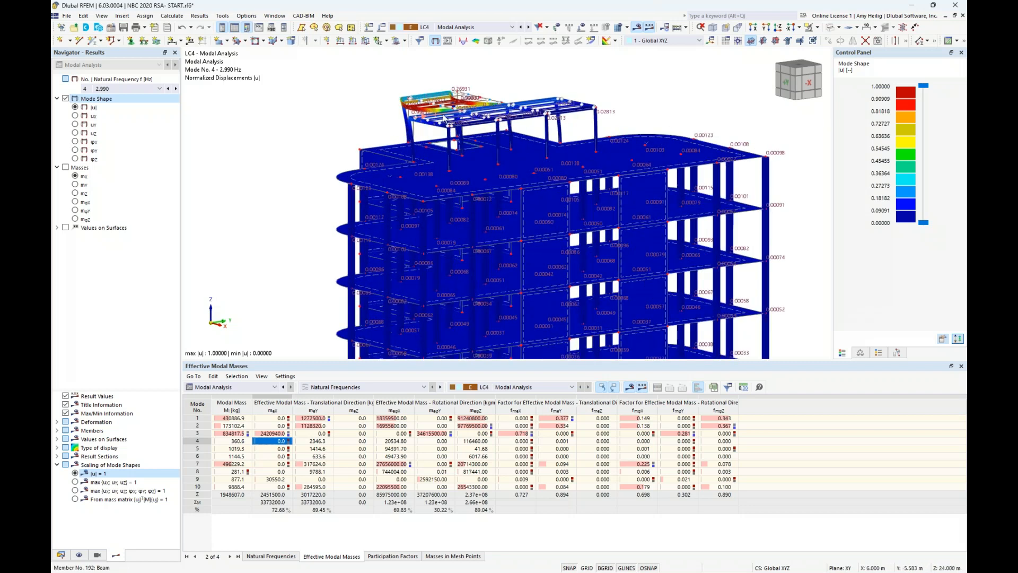
middle_click_drag(357, 139, 416, 130)
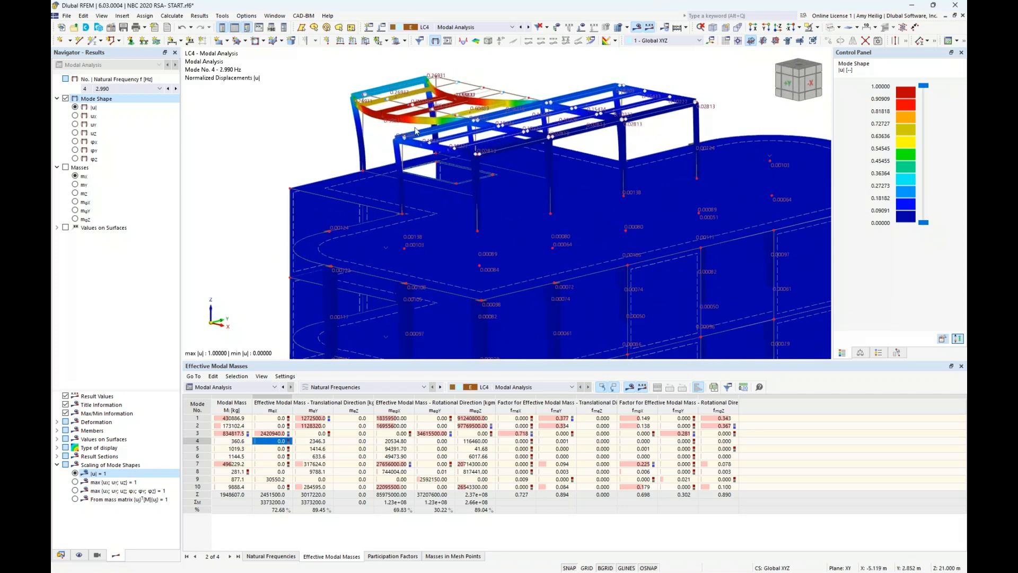
Display modes 5 and 6 and examine how the steel roof frame moves relative to the building
left_click(271, 451)
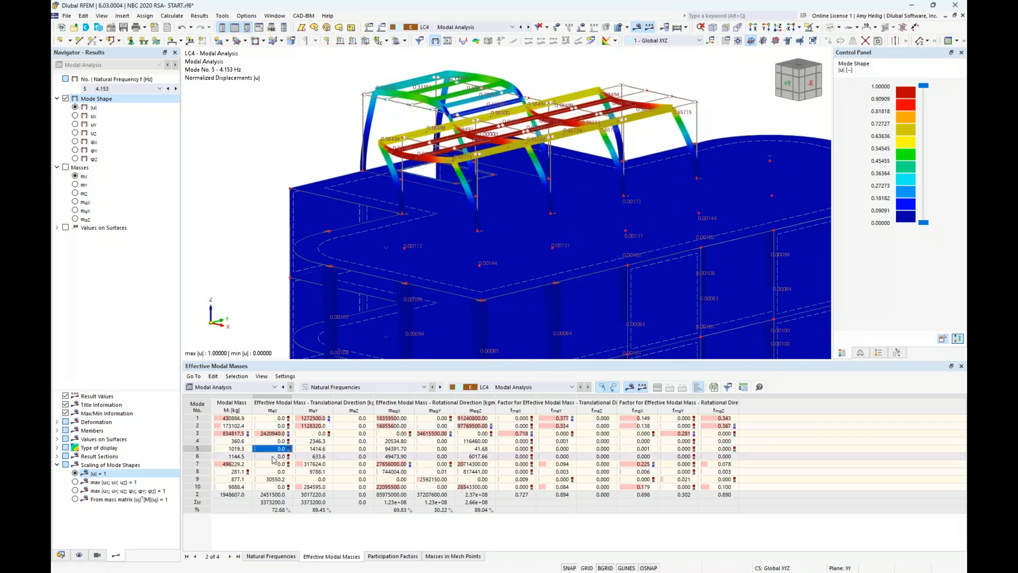
left_click(273, 457)
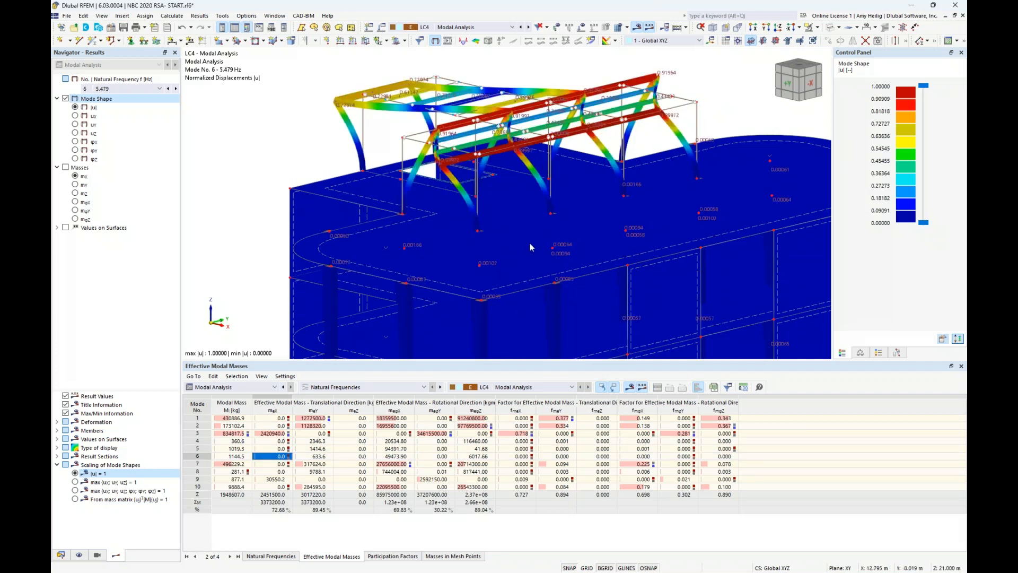
scroll(577, 138, "down", 4)
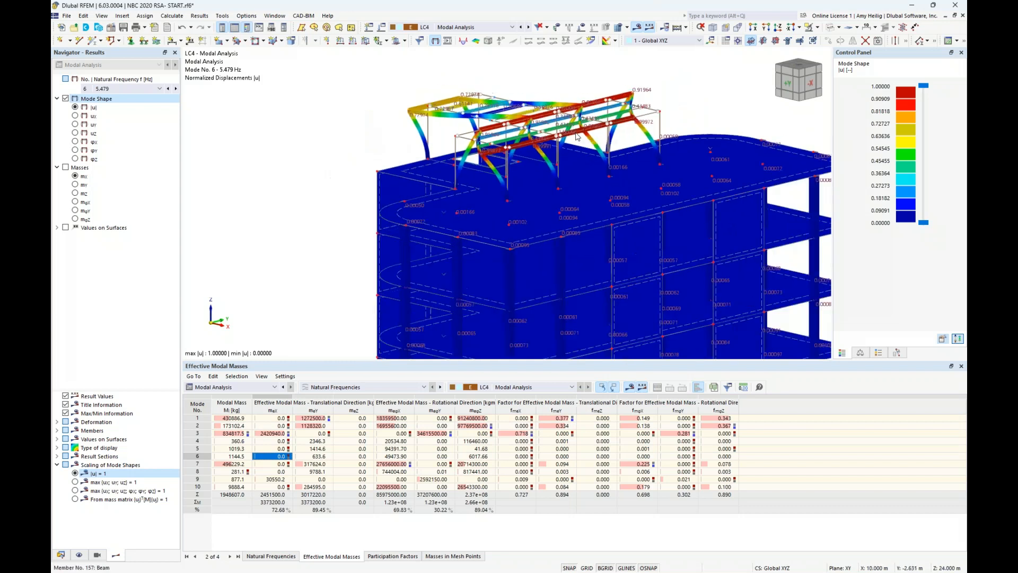
middle_click_drag(562, 288, 415, 237)
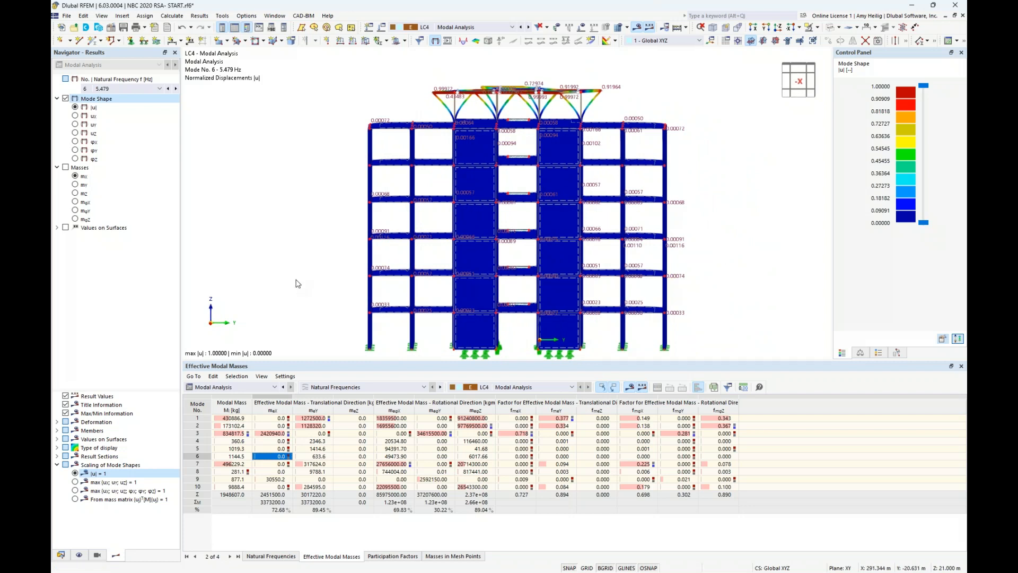
Set the mass neglection to User-Defined in modal analysis settings MOS1 of load case LC4 and show the objects to neglect
left_click(382, 27)
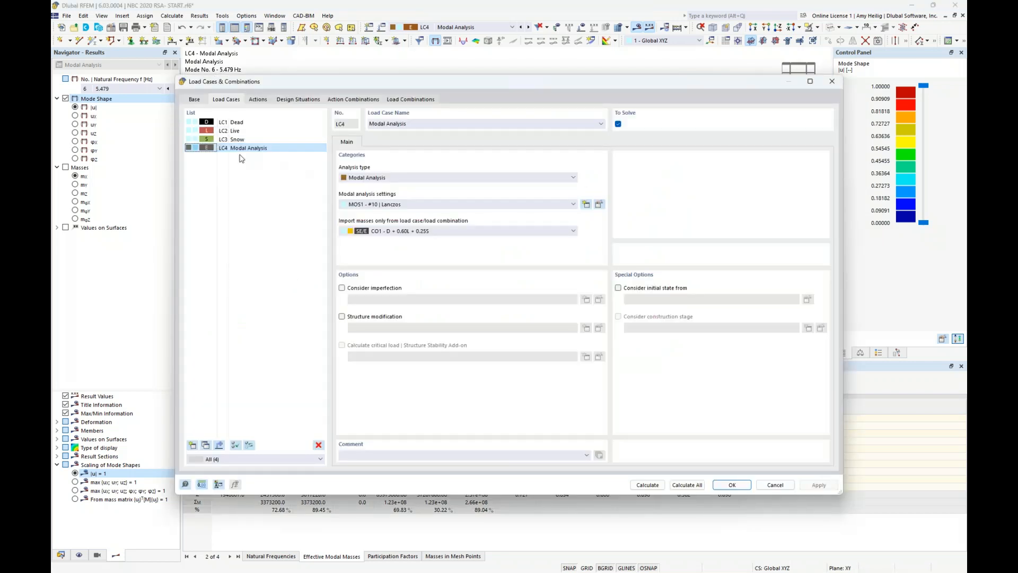
left_click(599, 204)
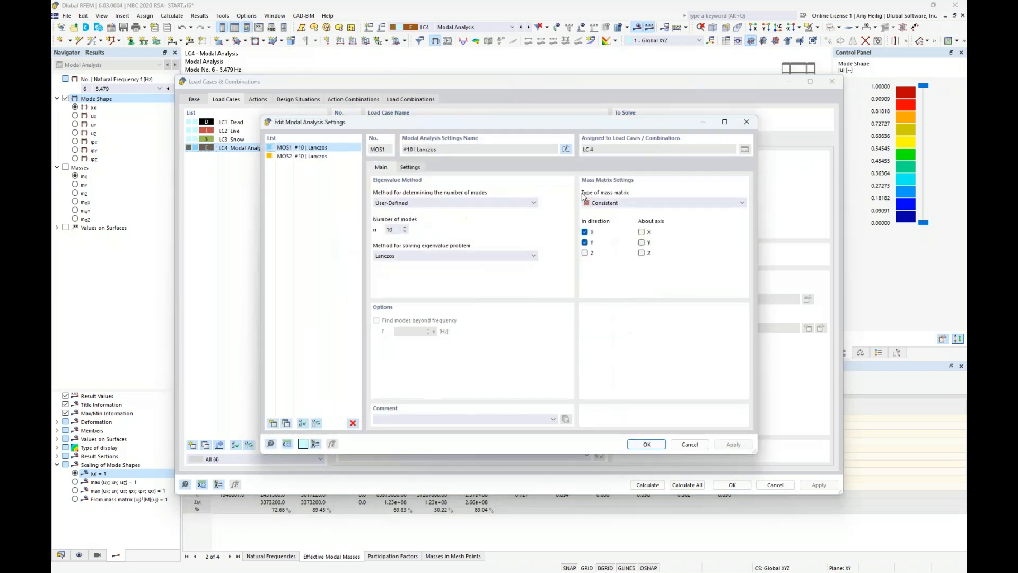
left_click(419, 168)
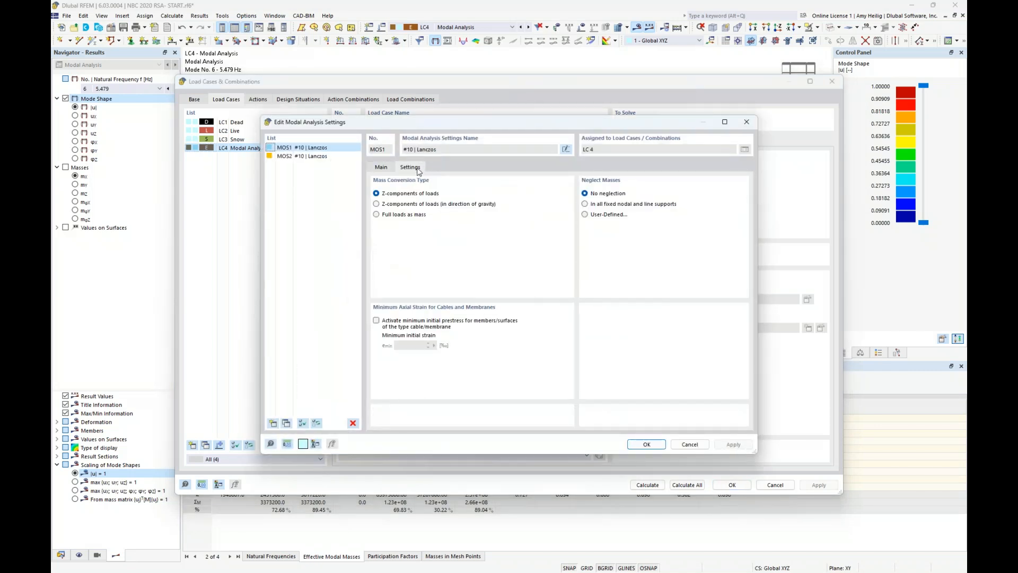
left_click(585, 215)
left_click(453, 169)
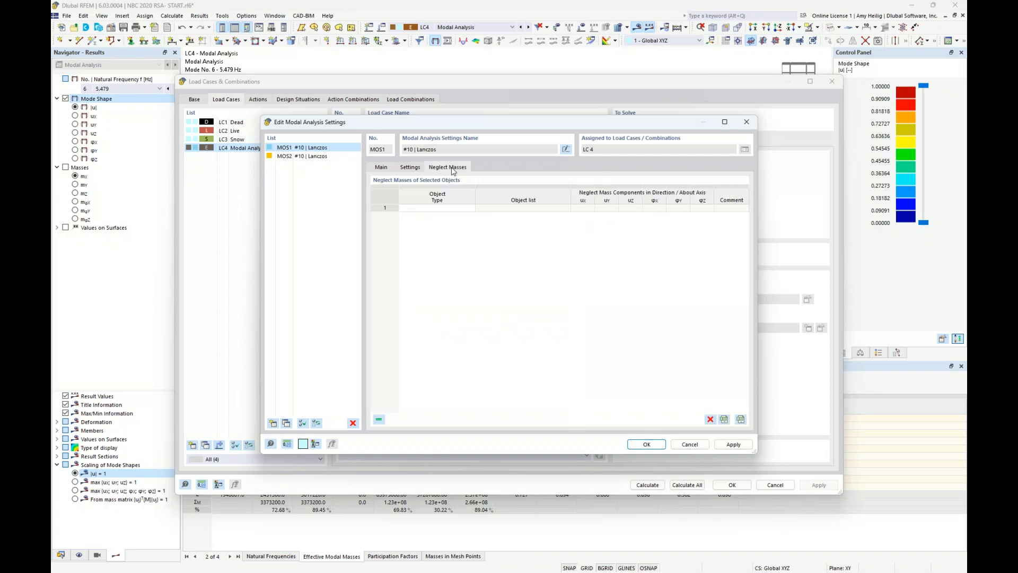
Add a Member entry to the objects whose masses are neglected in modal analysis settings MOS1
left_click(454, 209)
left_click(471, 209)
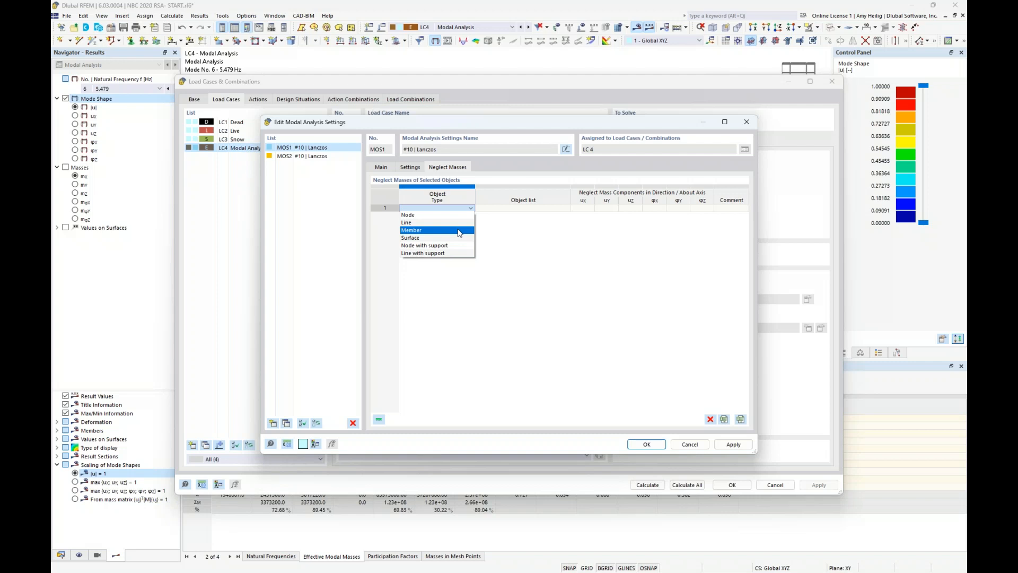
left_click(460, 230)
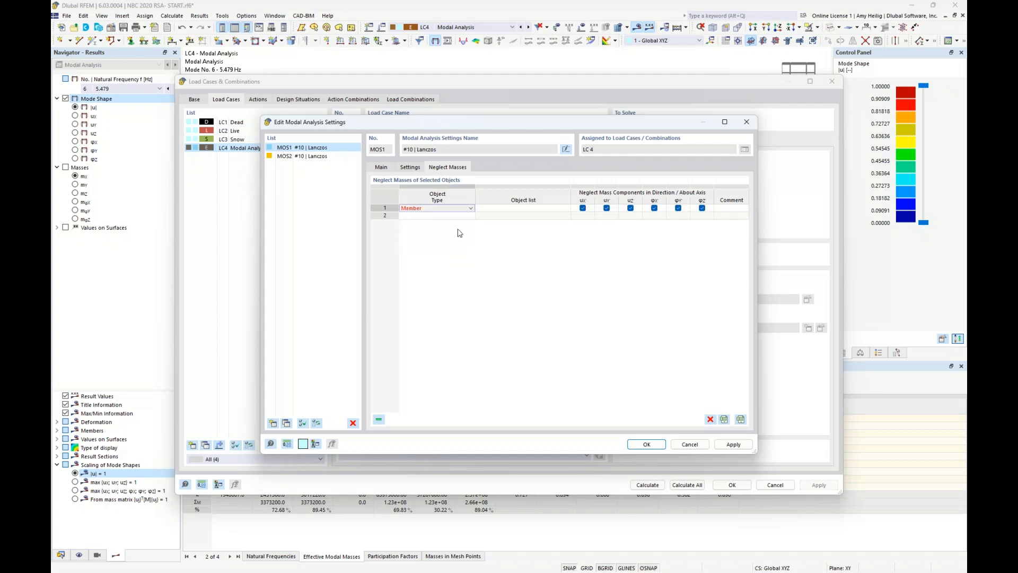
Assign the steel roof frame members 149,150,155-158,160,172-205 to the entry and save the load case settings, accepting the deletion of all results
left_click(525, 208)
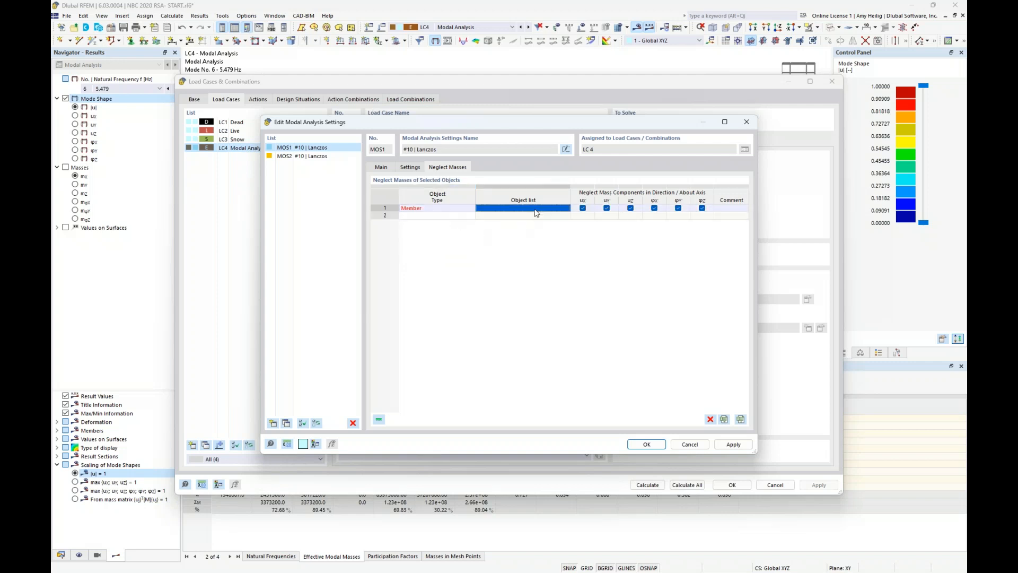
left_click(565, 210)
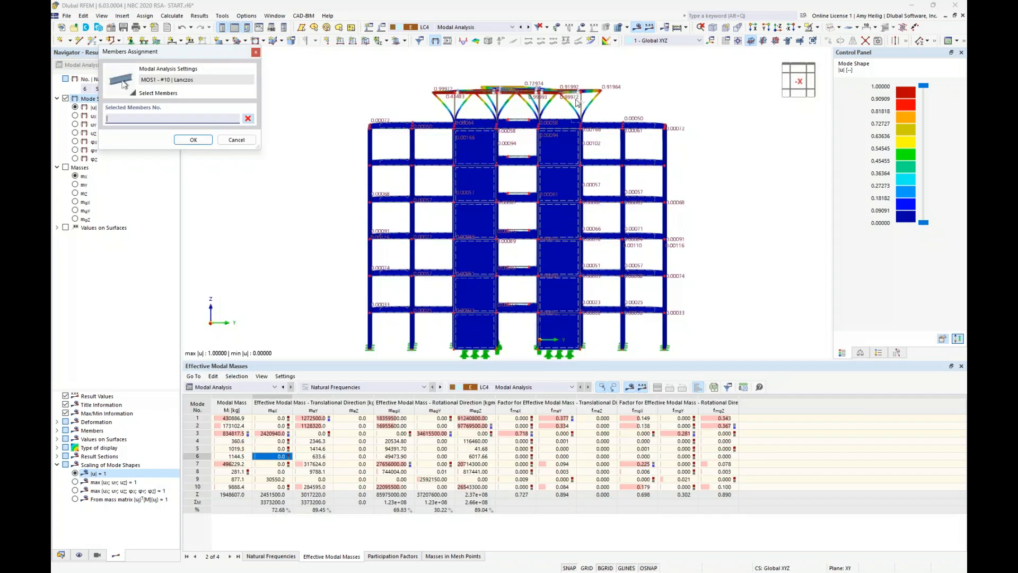
left_click(638, 29)
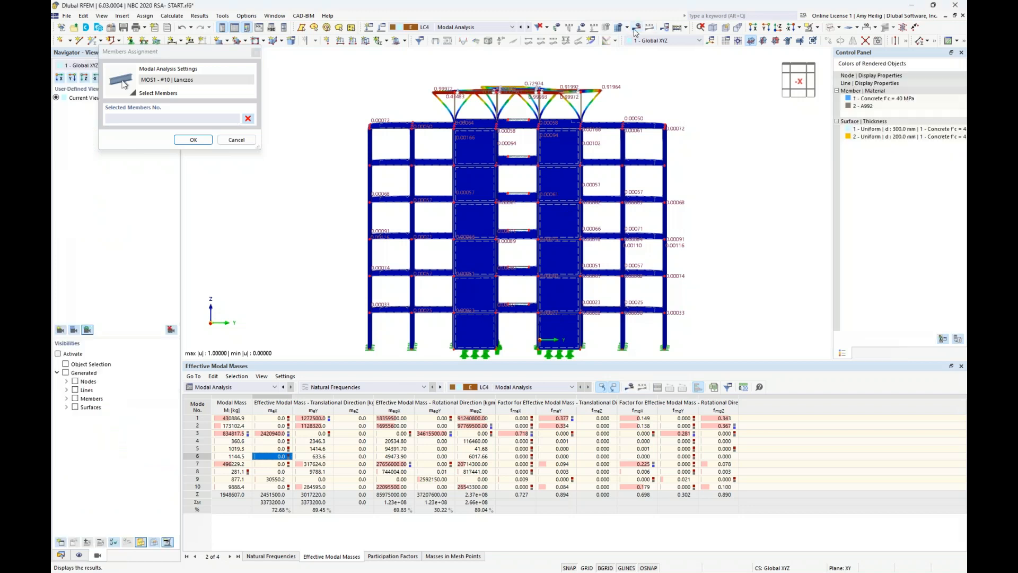
left_click(826, 30)
scroll(528, 98, "up", 5)
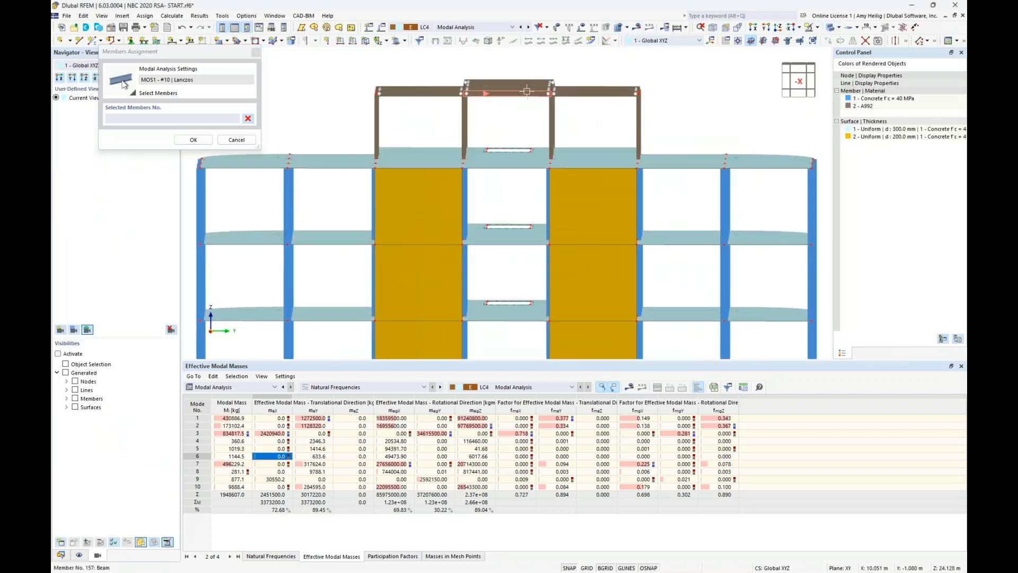
middle_click_drag(597, 145, 625, 195)
left_click_drag(757, 190, 313, 90)
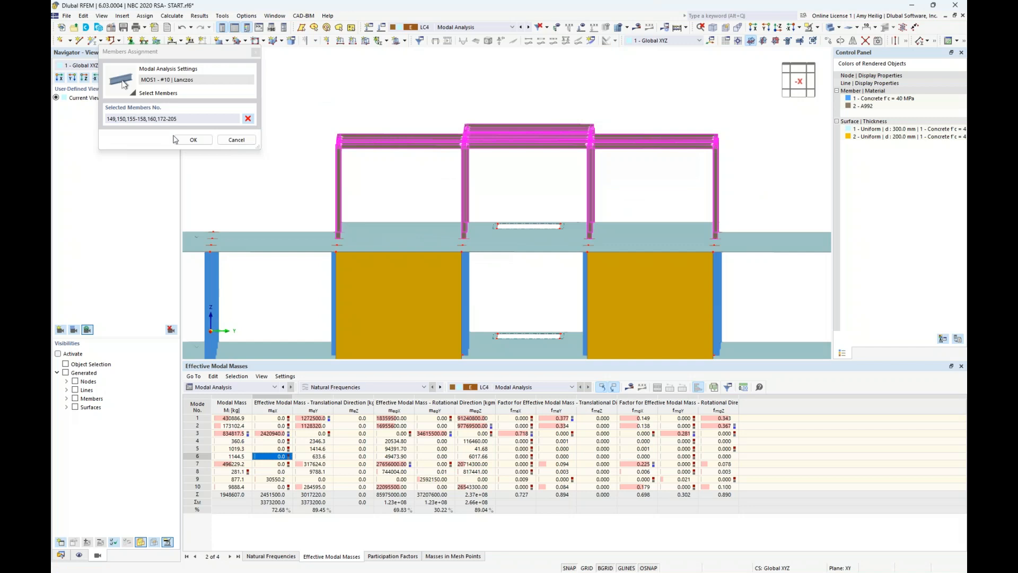
left_click(193, 140)
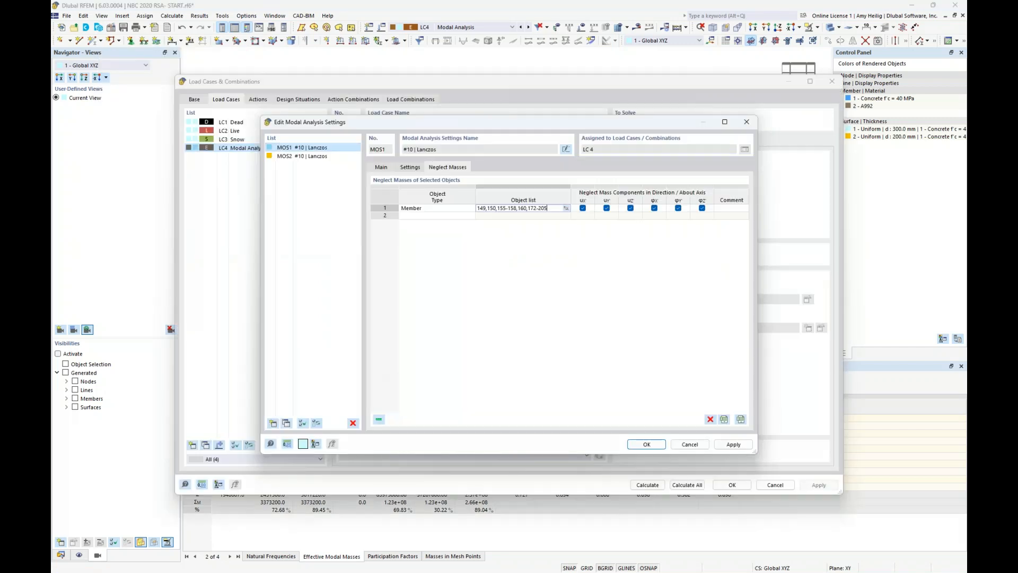
left_click(646, 445)
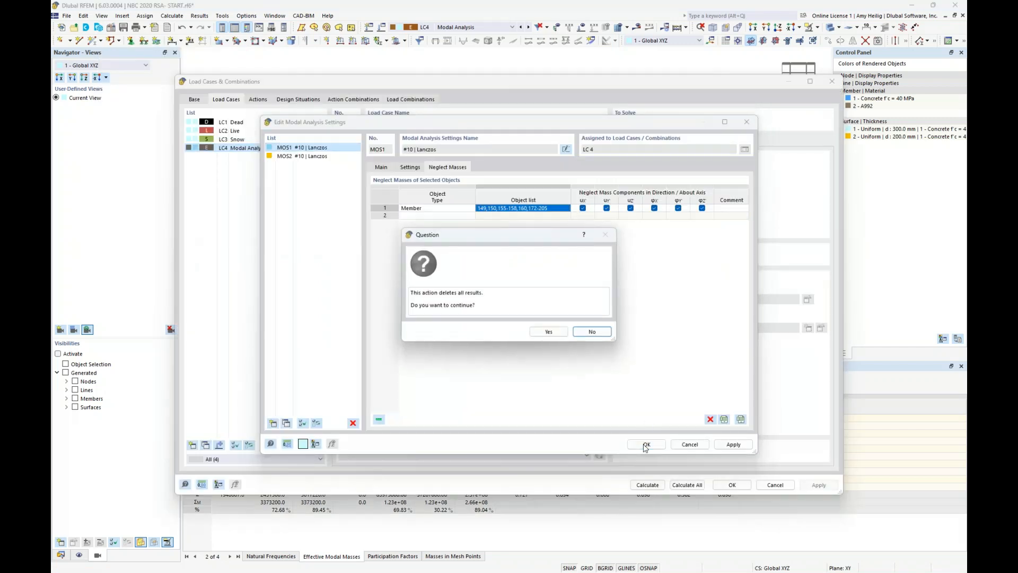
left_click(551, 333)
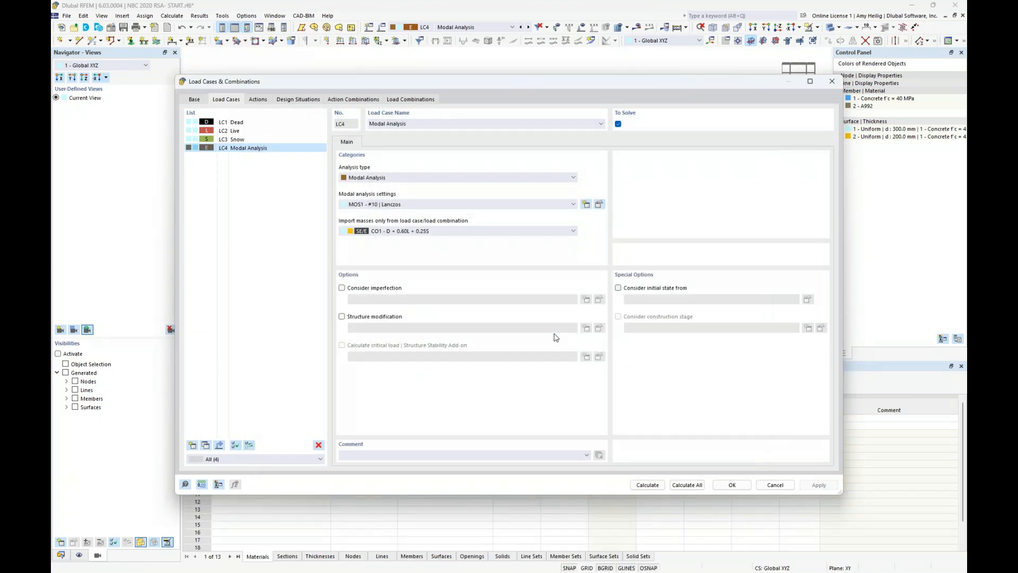
left_click(725, 485)
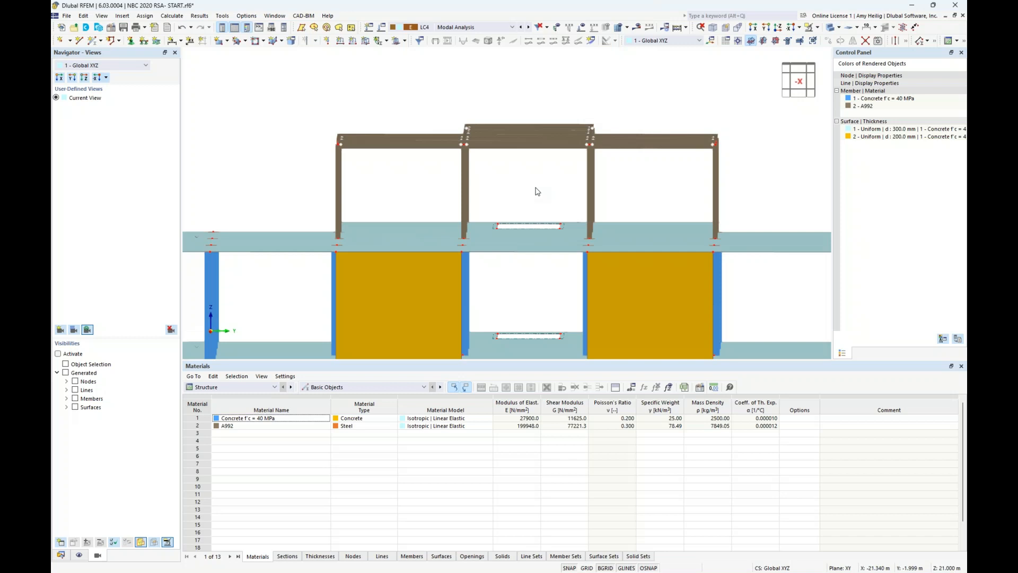
Show the center of gravity and mass of the steel roof frame members and create a new node at their center of gravity
left_click_drag(762, 195, 299, 91)
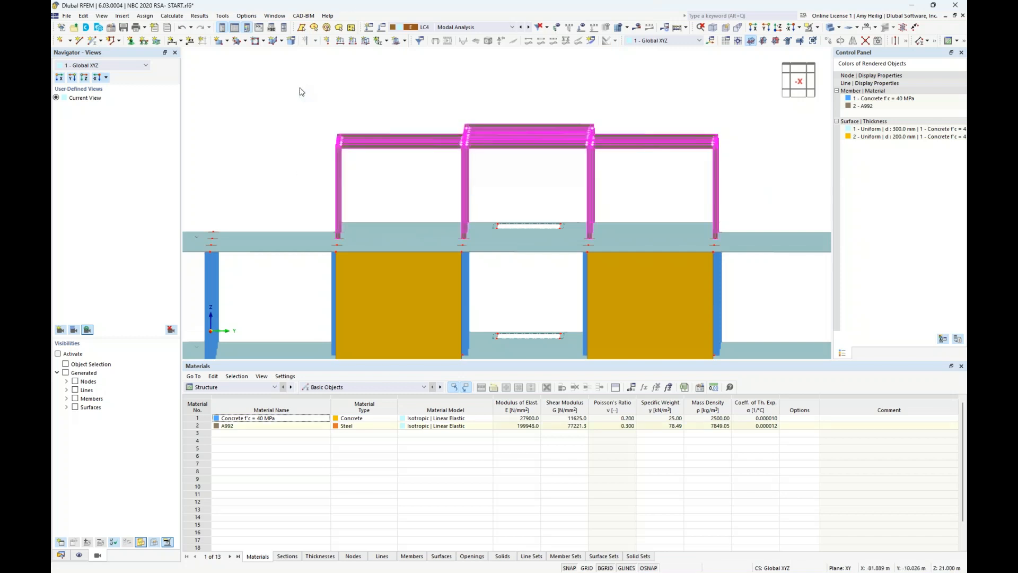
right_click(503, 142)
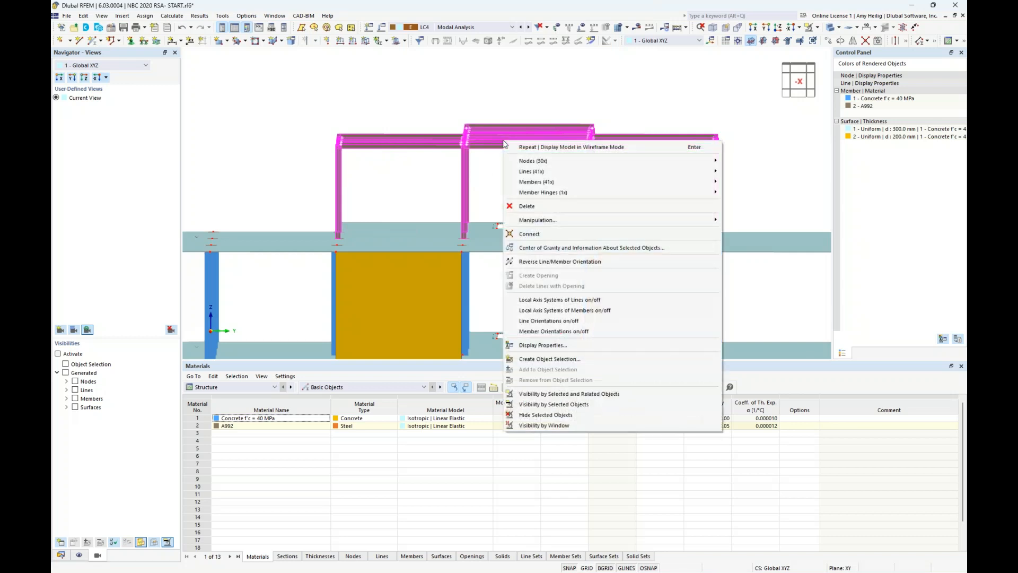
left_click(559, 251)
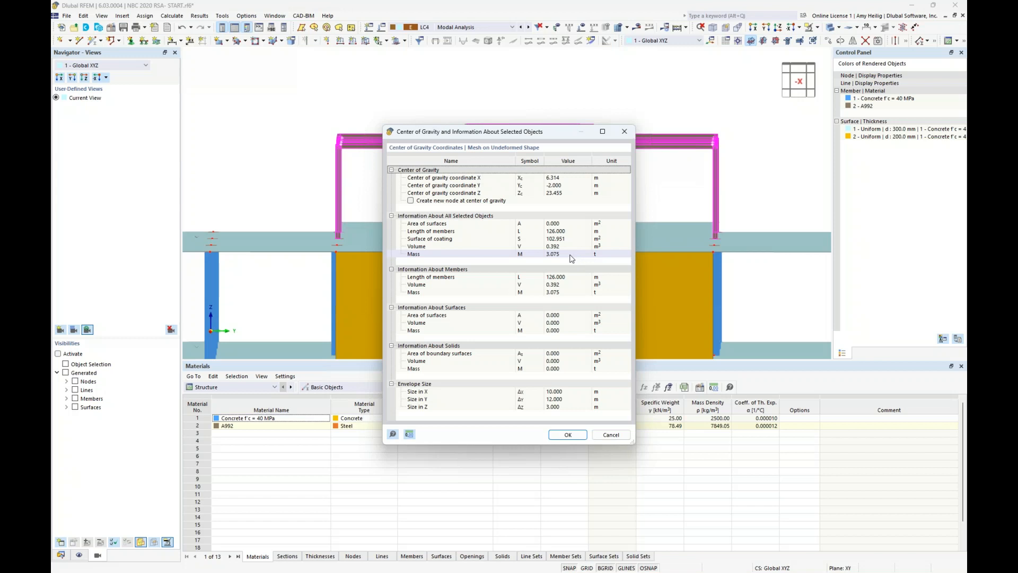
left_click(410, 201)
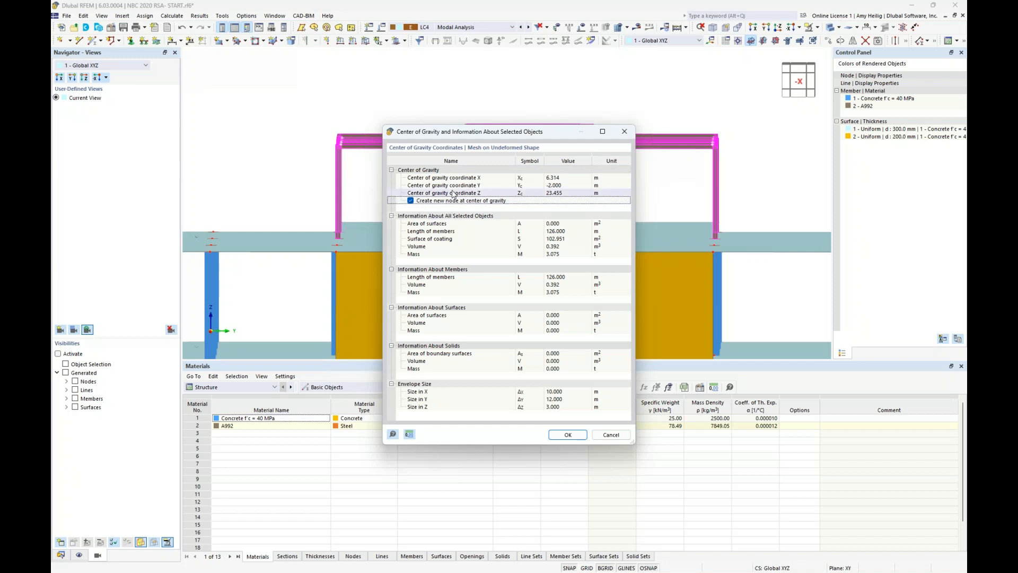
left_click_drag(486, 142, 498, 246)
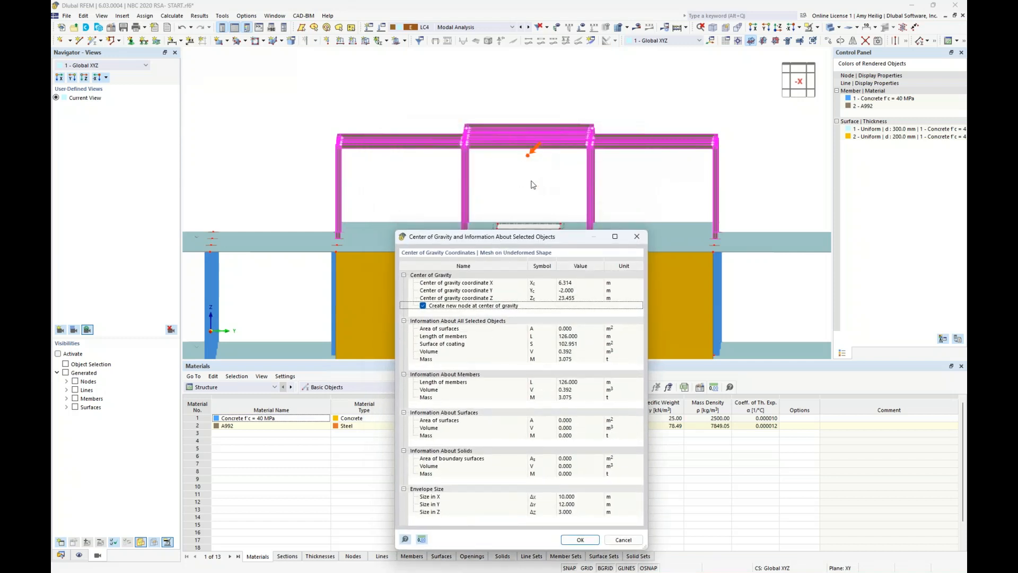
left_click_drag(529, 239, 528, 141)
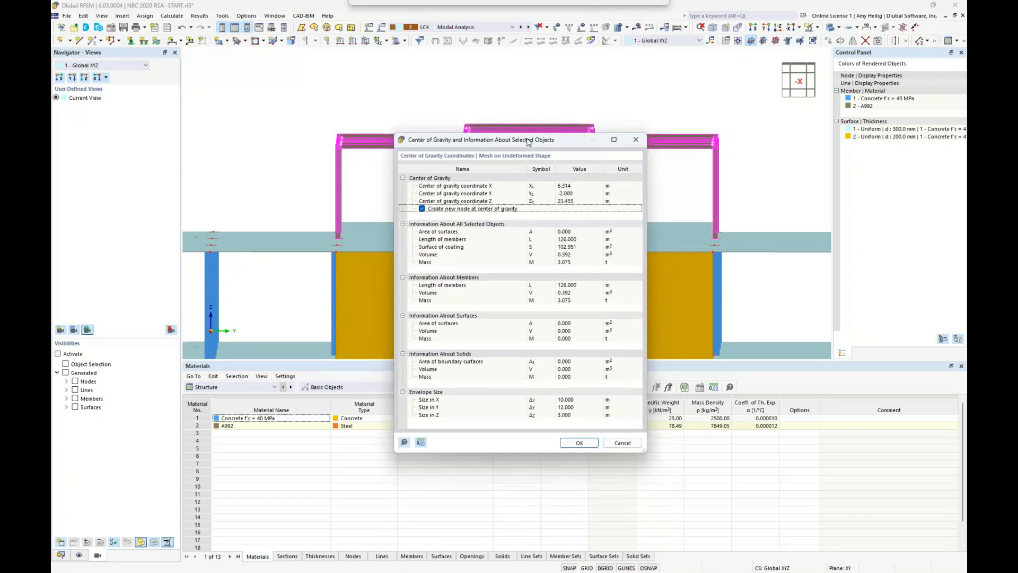
left_click(579, 442)
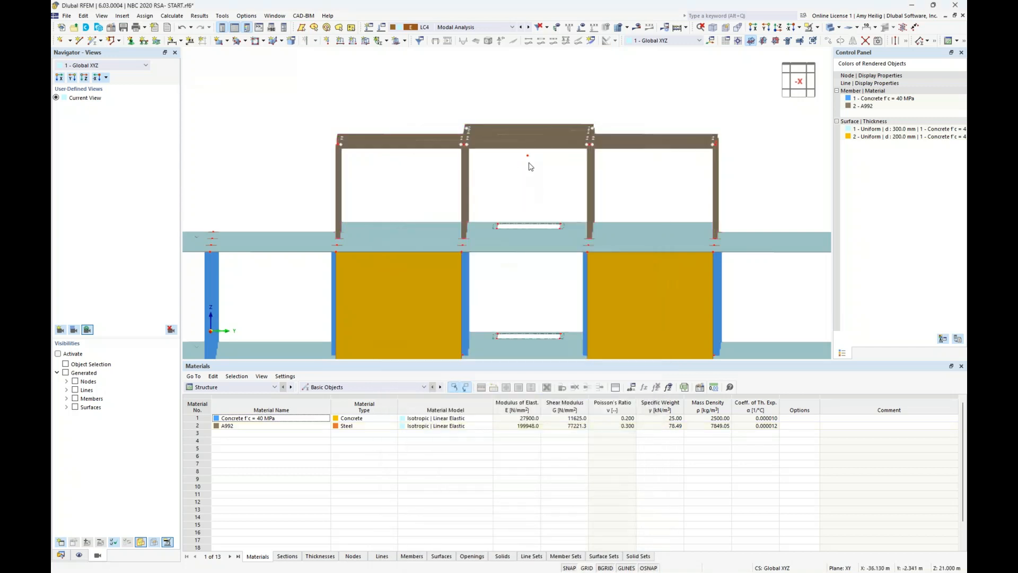
Move the new center-of-gravity node down to roof slab level by setting its Z coordinate to 21 m
double_click(528, 157)
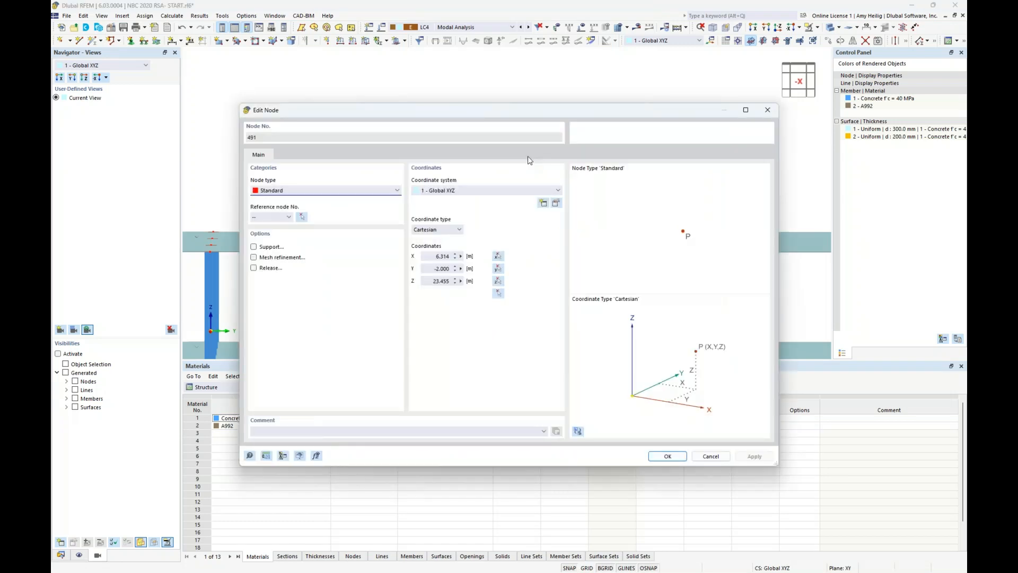
left_click(430, 280)
type("21")
left_click(660, 457)
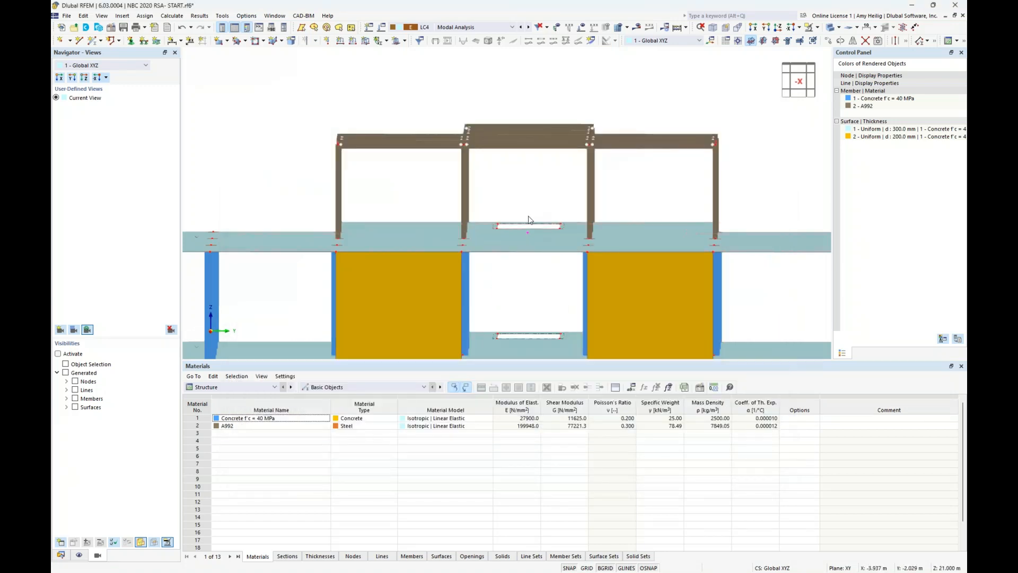
mouse_move(527, 236)
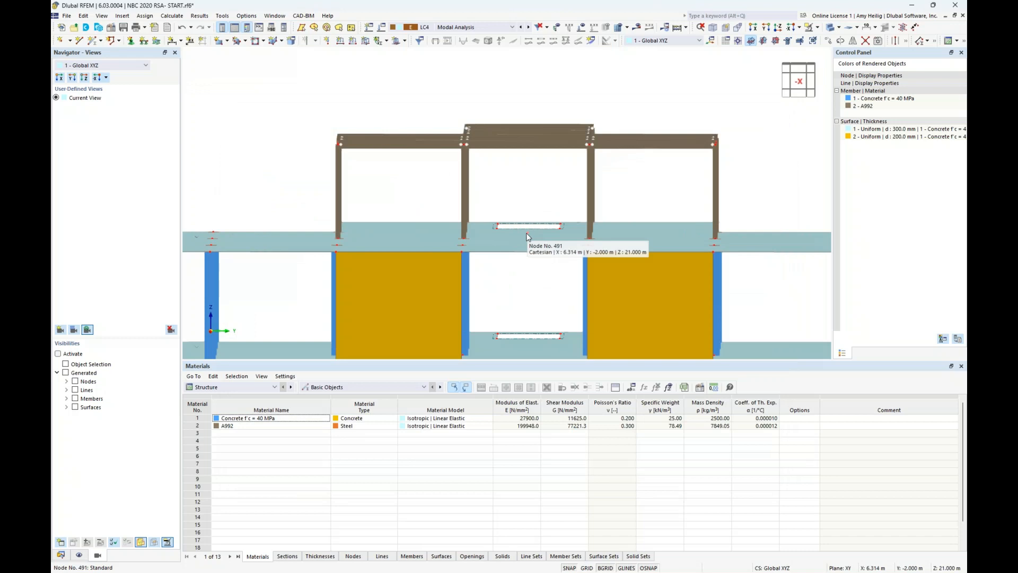
Add a nodal load of type Mass with 3.075 t to node 491 in load case LC1 - Dead, accepting the mesh deletion
mouse_move(525, 200)
middle_mouse_down("ctrl")
mouse_move(520, 191)
mouse_move(536, 199)
middle_mouse_up("ctrl")
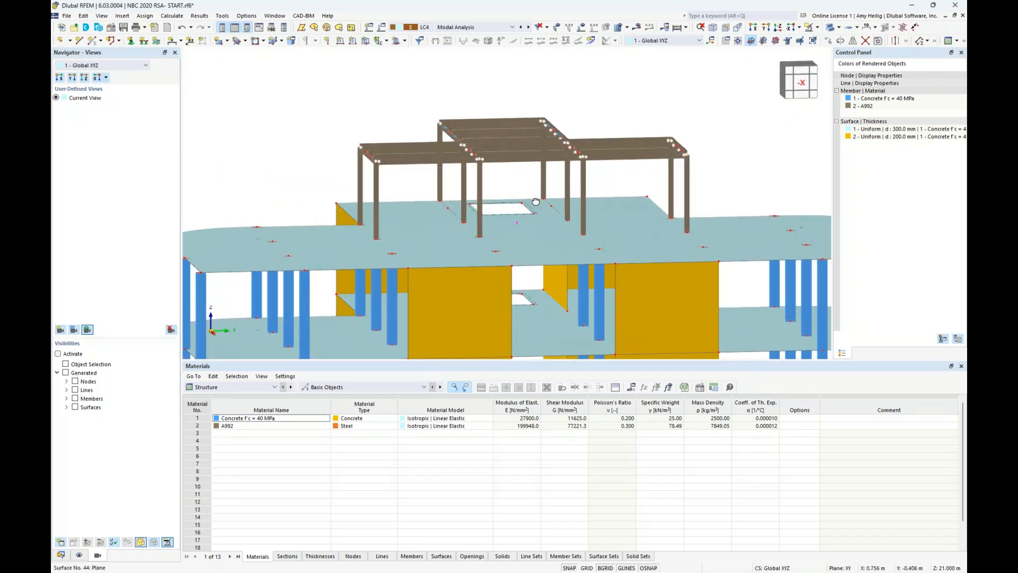
left_click(328, 42)
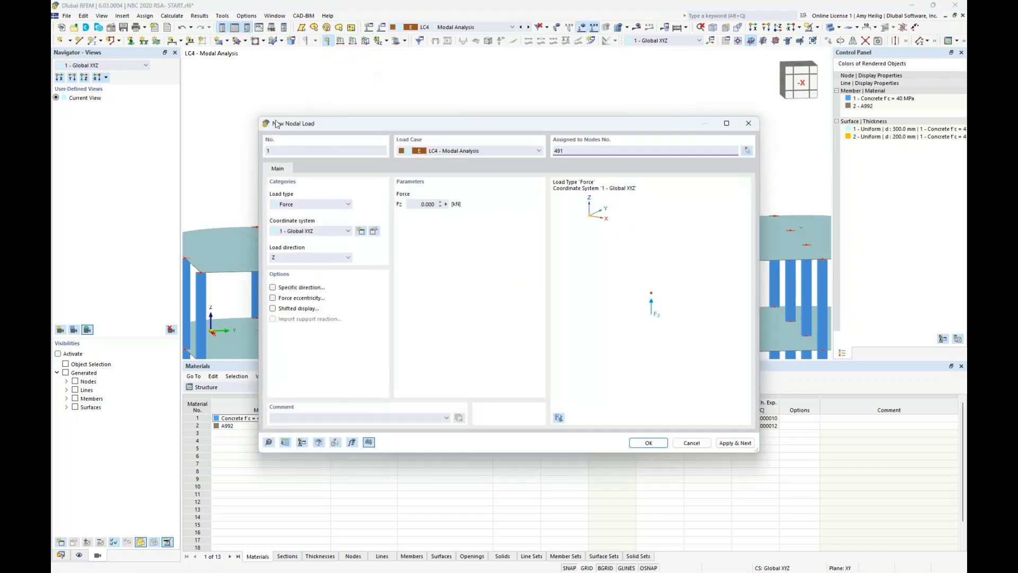
left_click(306, 206)
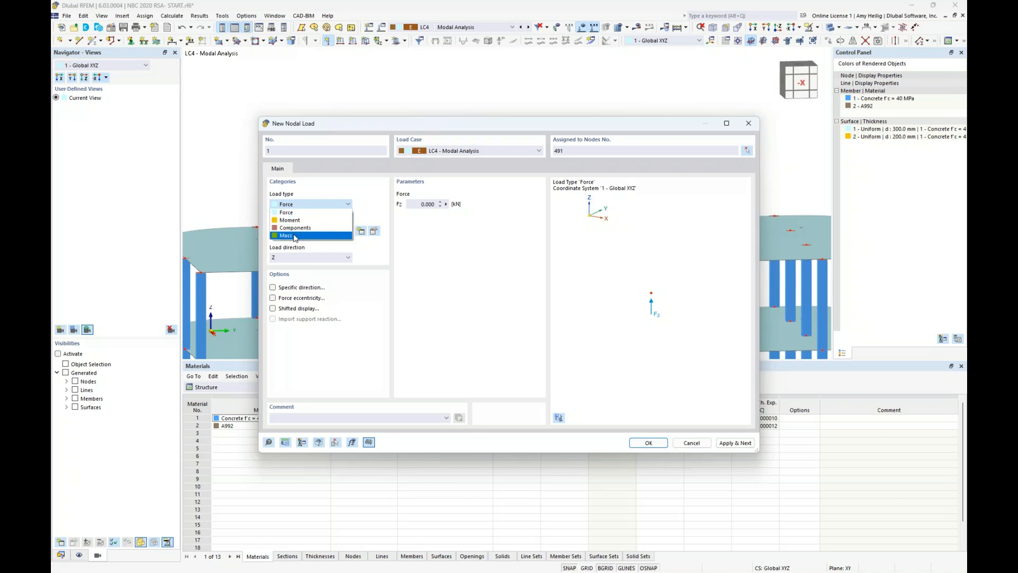
left_click(294, 236)
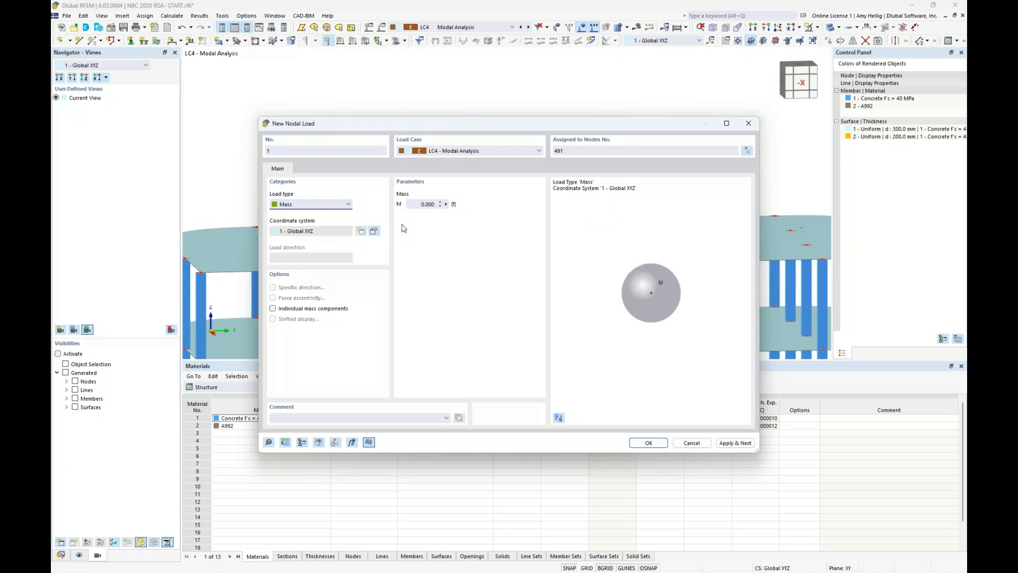
left_click(419, 205)
type("3.075")
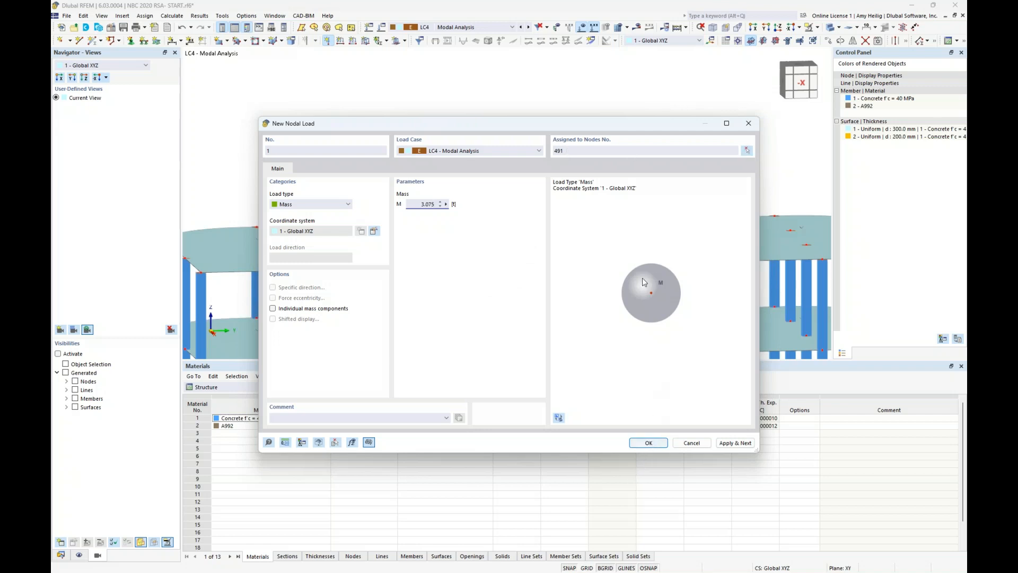
left_click(531, 151)
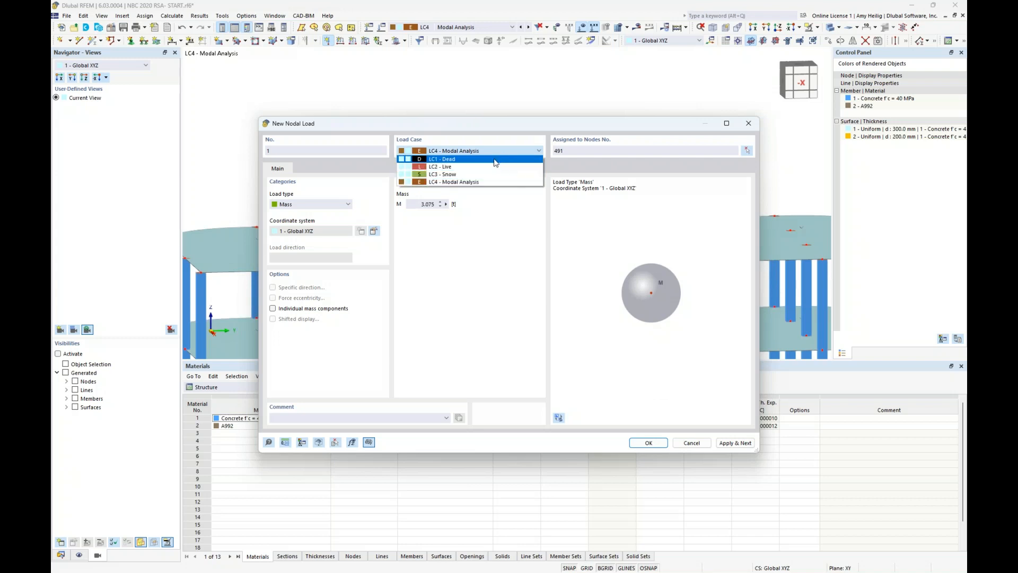
left_click(495, 160)
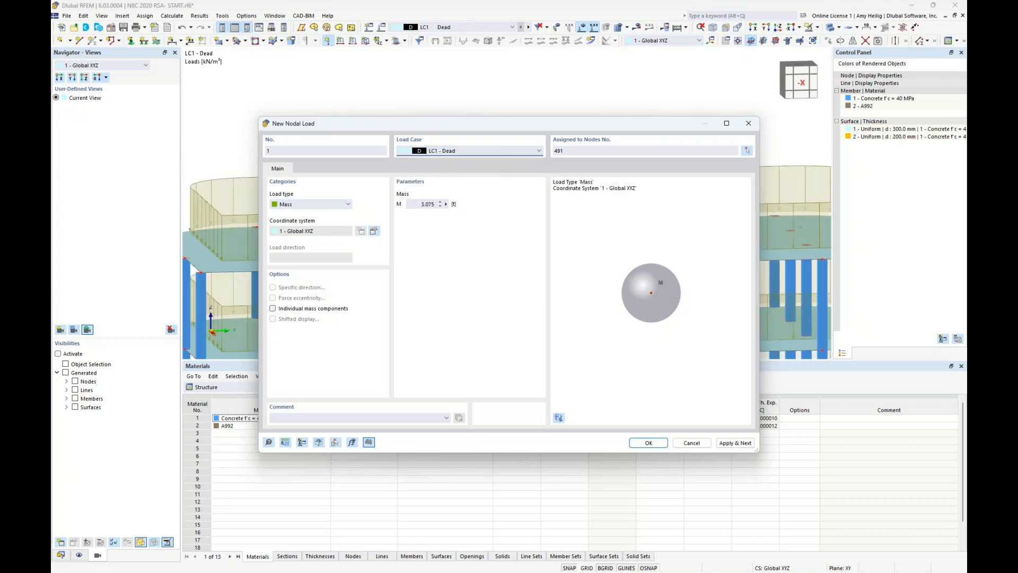
left_click(647, 442)
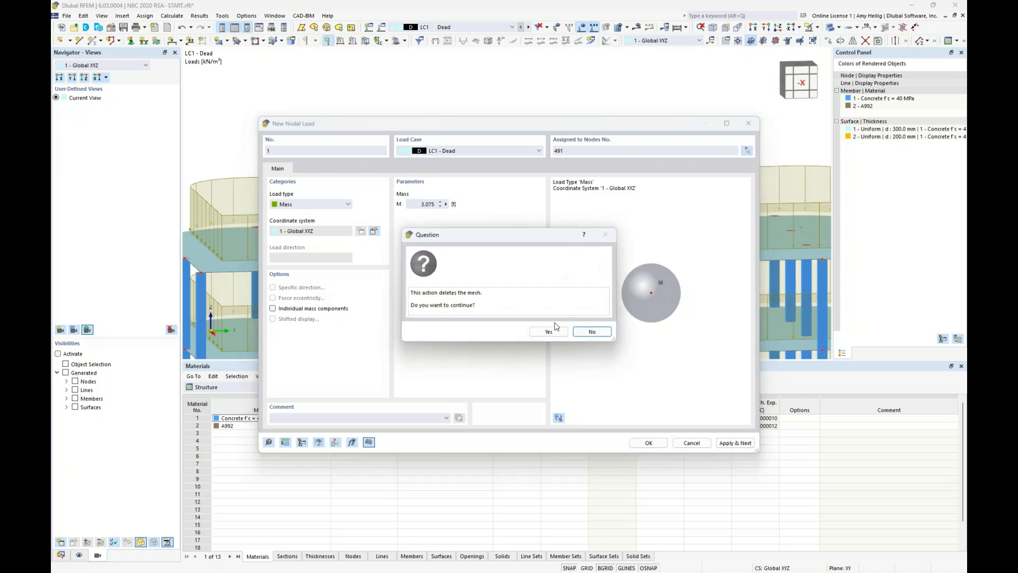
left_click(550, 331)
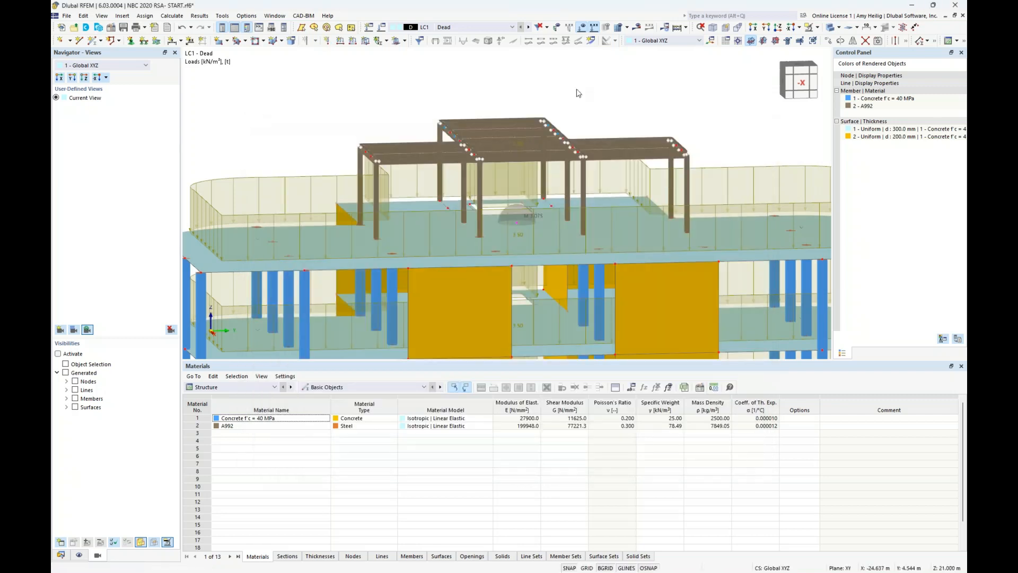
Display the model transparently and examine the nodal mass on the roof slab from the side
left_click(830, 27)
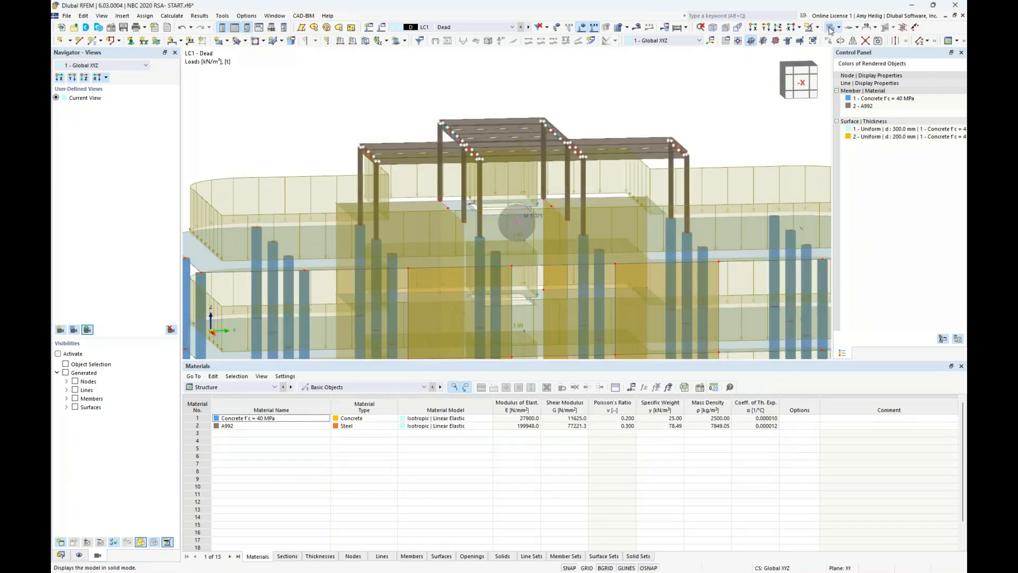
middle_click_drag(701, 126, 691, 108, "ctrl")
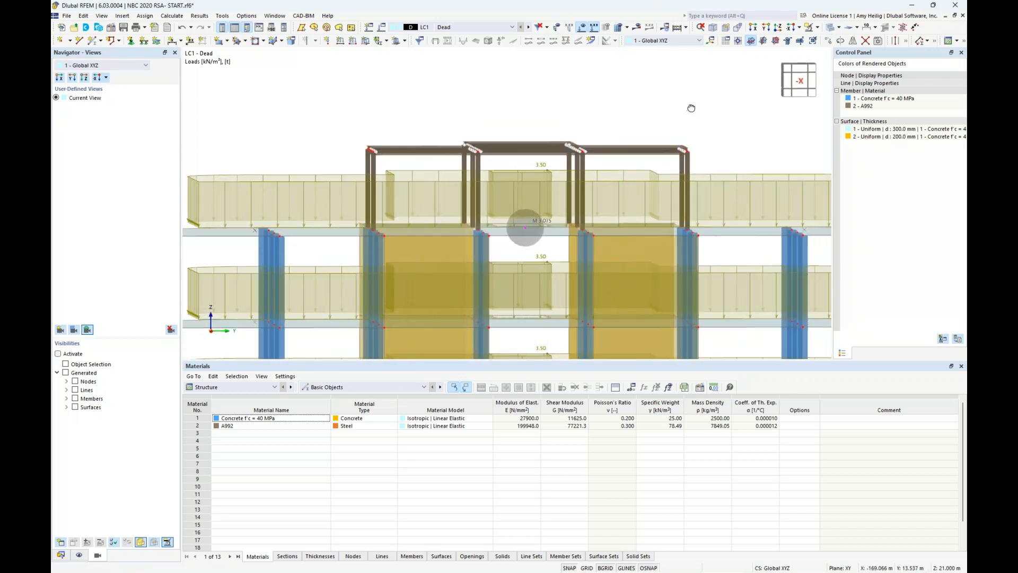
left_click(526, 229)
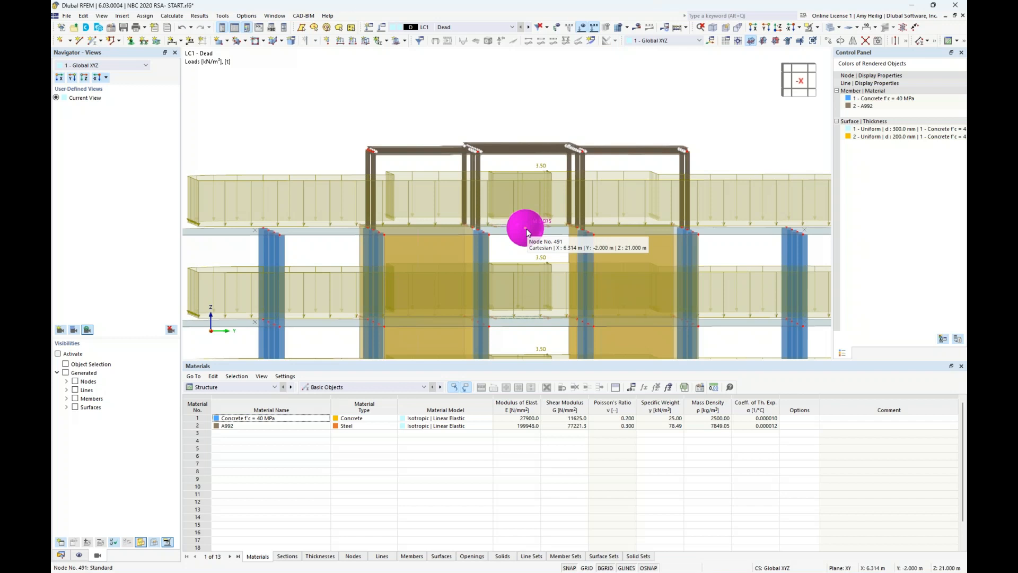
left_click(538, 103)
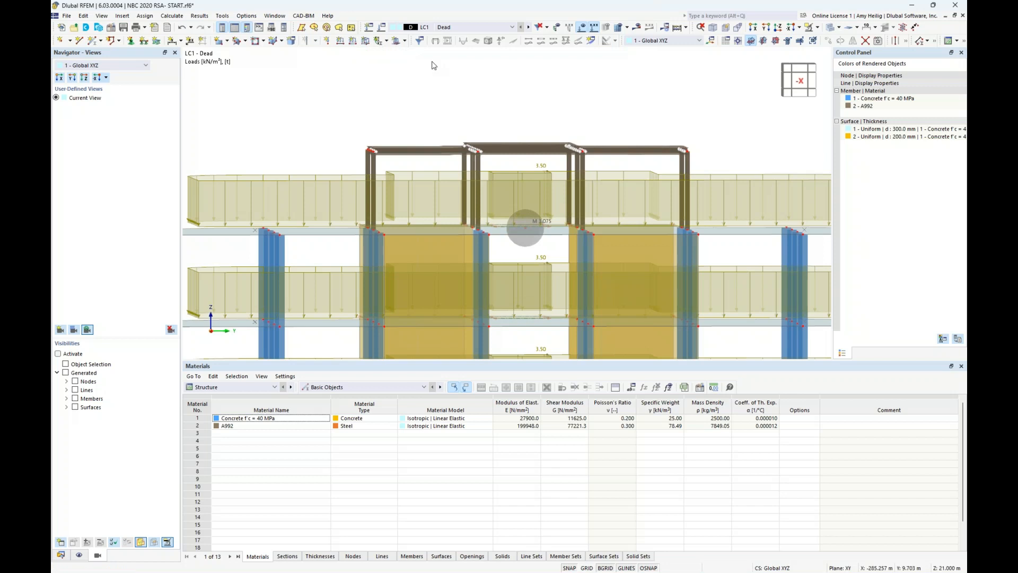
Switch to load case LC4 - Modal Analysis, rerun the calculation, and show the mode shape results for the whole building
left_click(473, 26)
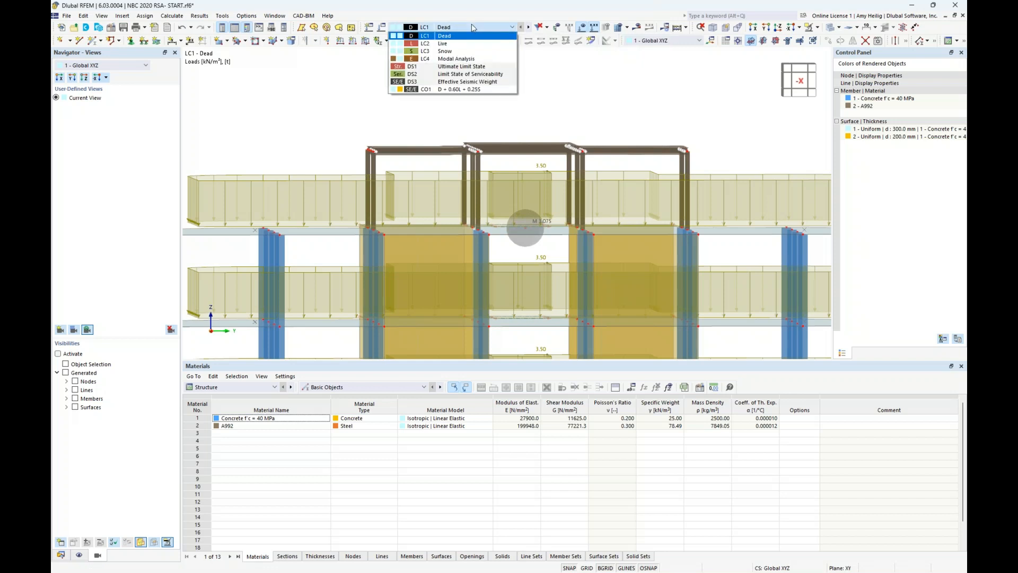
left_click(466, 63)
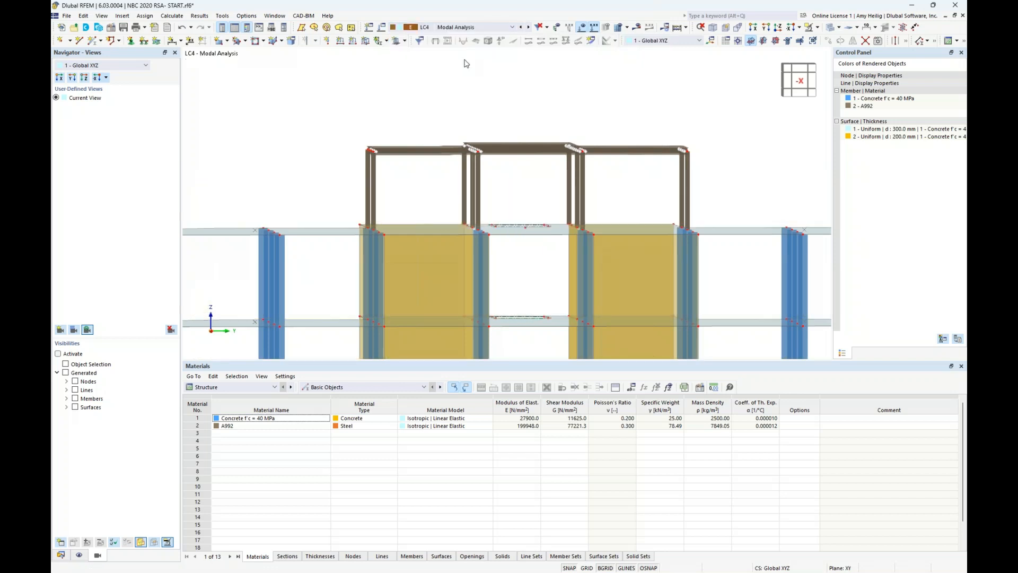
left_click(638, 29)
left_click(552, 331)
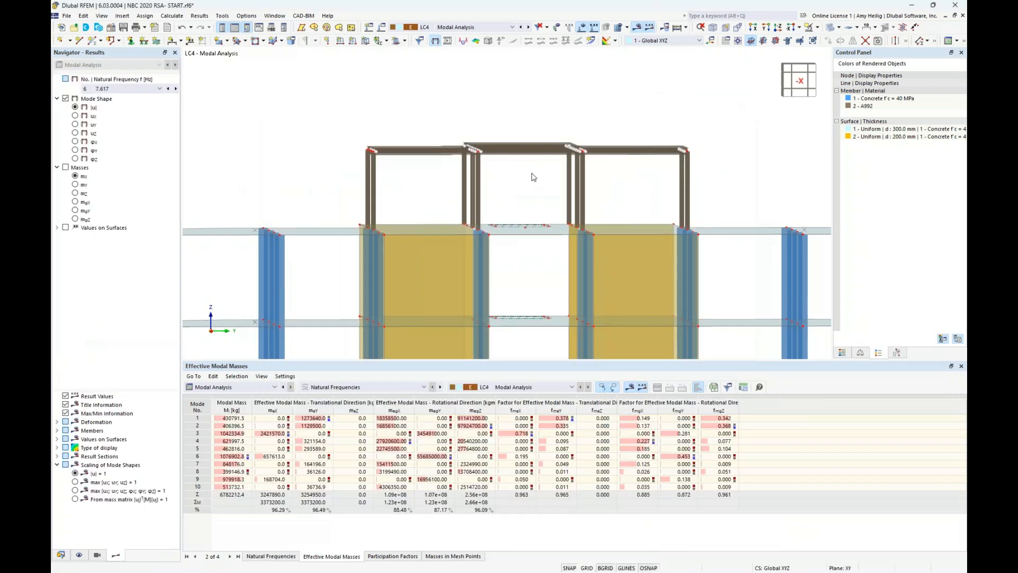
scroll(532, 174, "down", 5)
middle_click_drag(542, 232, 525, 160)
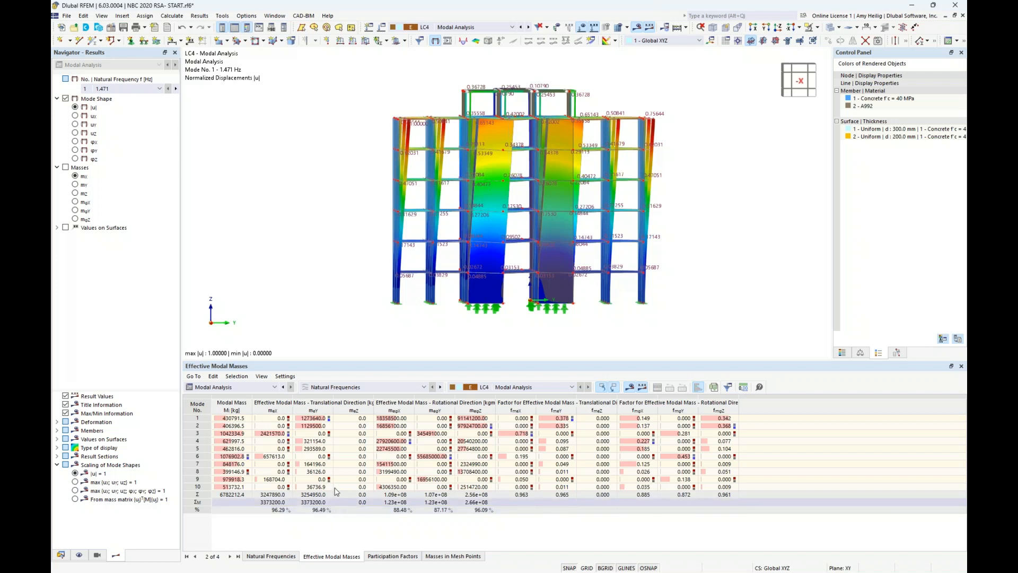
Examine mode shapes 4 and 5 on the model in a 3D view, with the displacement color scale shown
left_click(232, 442)
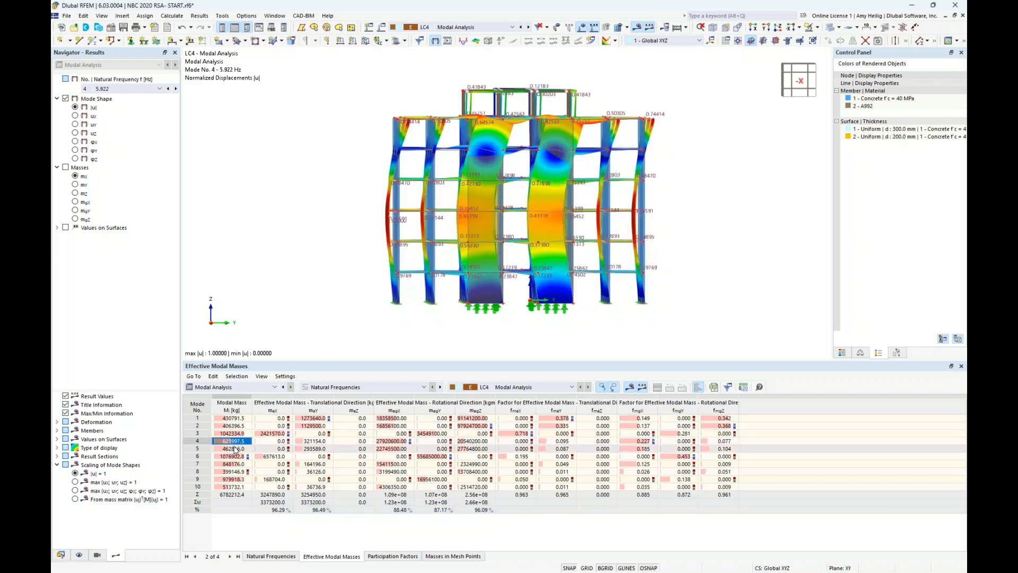
left_click(236, 449)
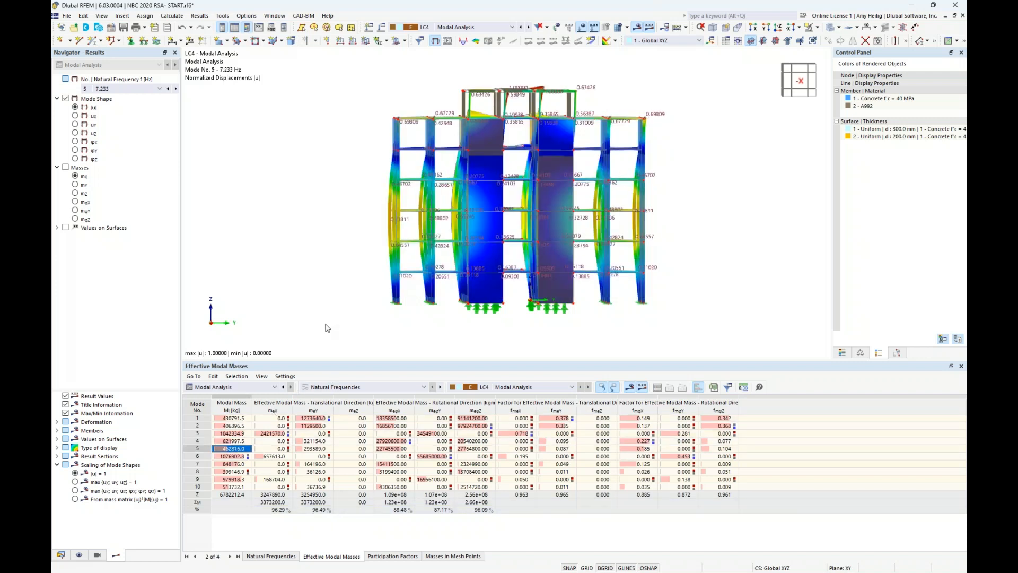
middle_click_drag(319, 245, 351, 267, "ctrl")
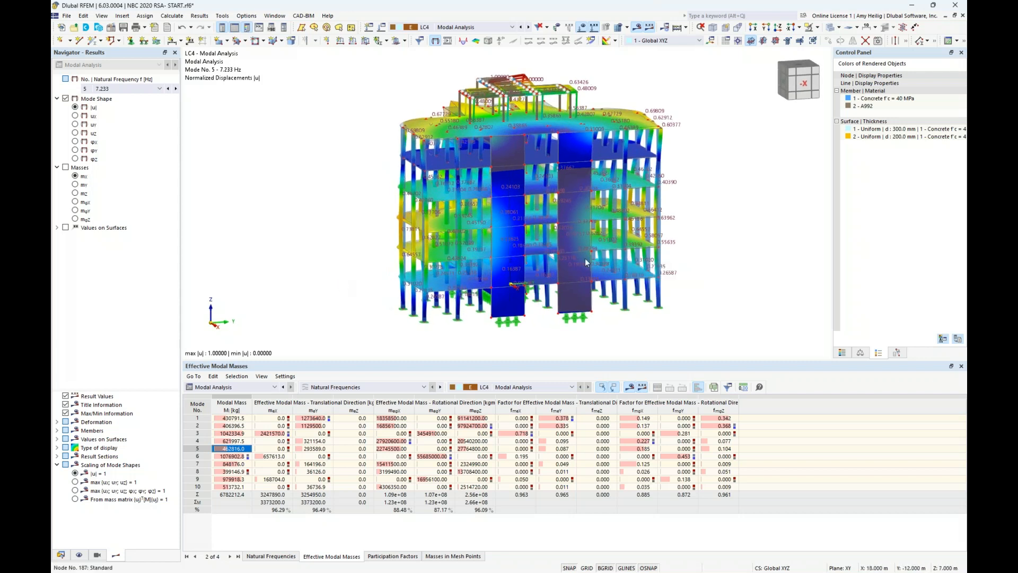
left_click(843, 353)
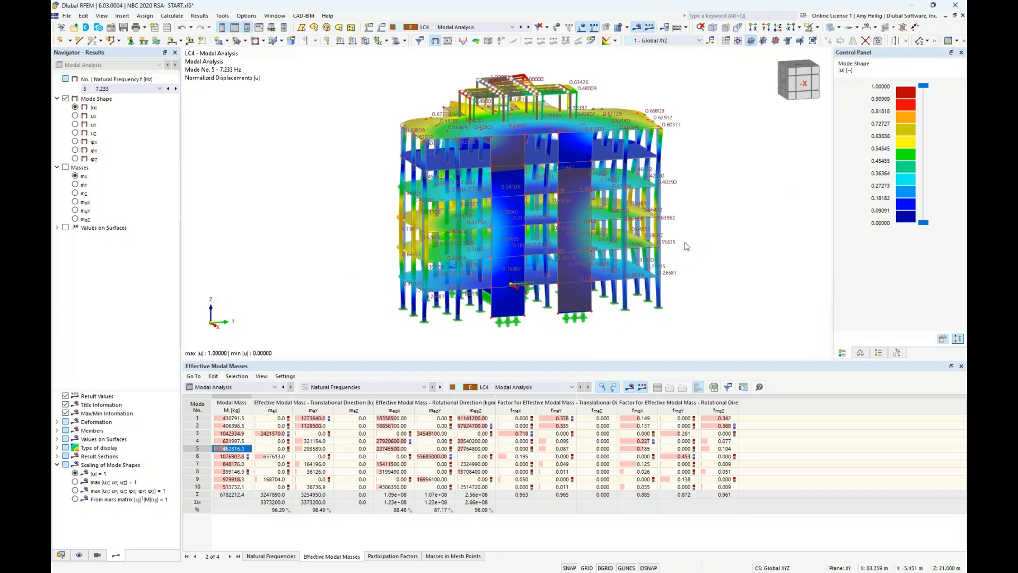
middle_click_drag(699, 234, 651, 234)
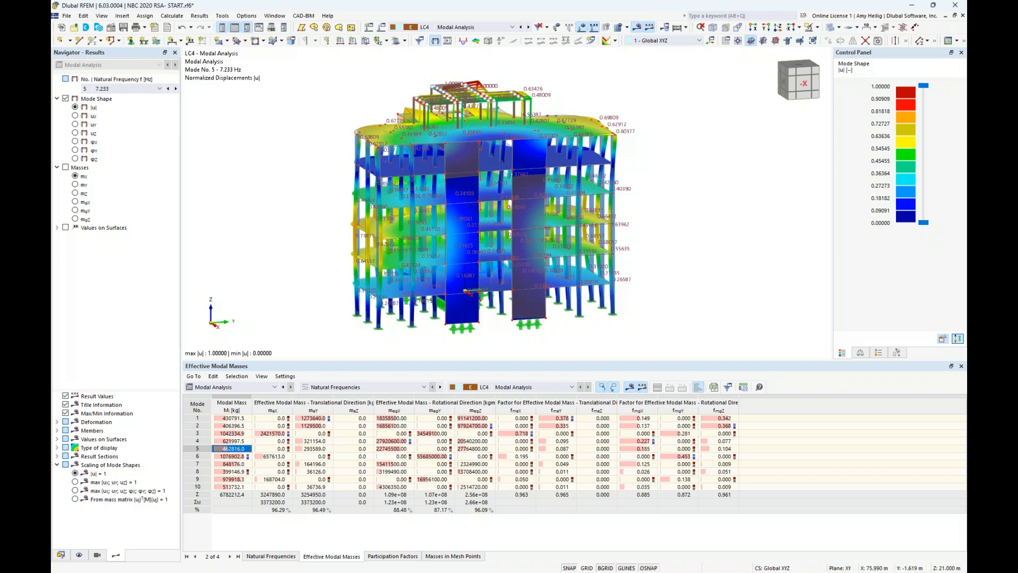
Activate the Response Spectrum Analysis add-on in the model's base data, keeping NBC 2020 as the dynamic analysis standard
left_click(61, 555)
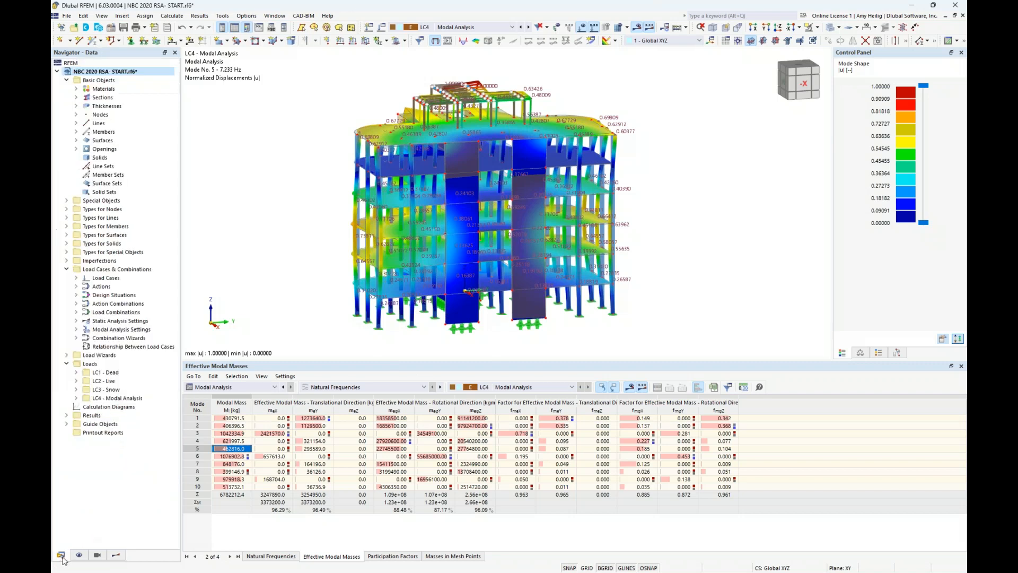
right_click(128, 76)
left_click(153, 79)
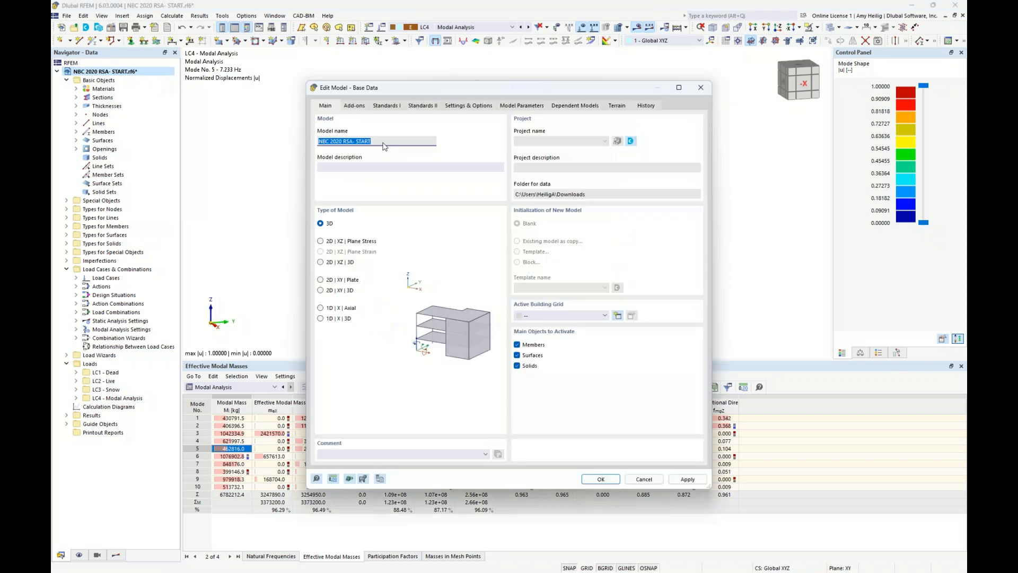
left_click(358, 110)
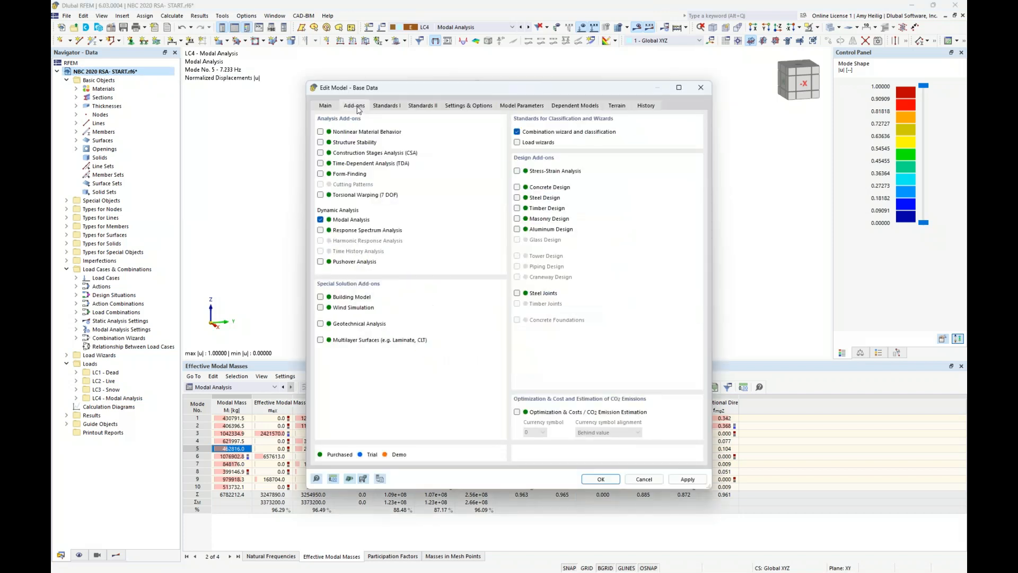
left_click(320, 232)
left_click(395, 107)
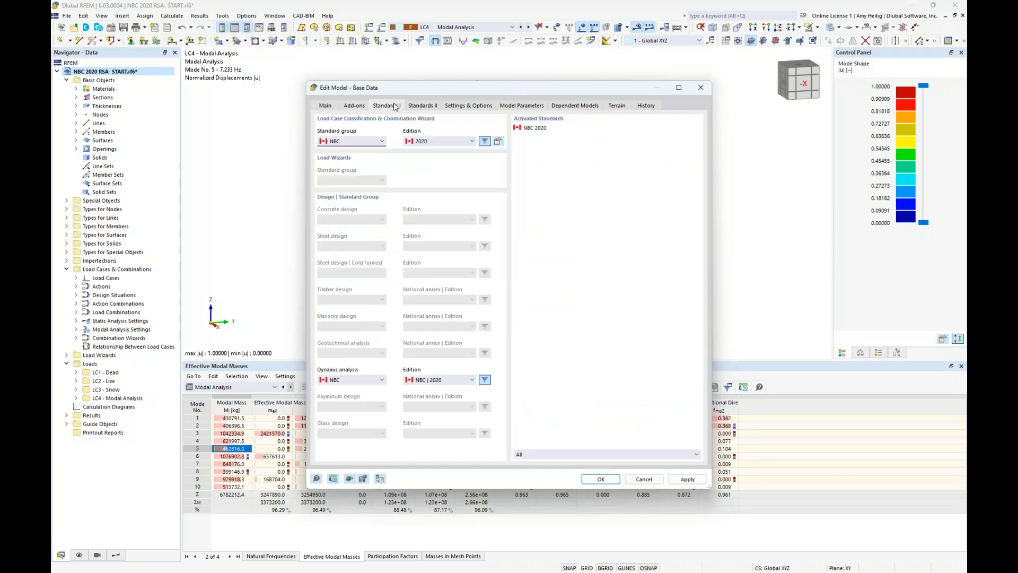
left_click(382, 381)
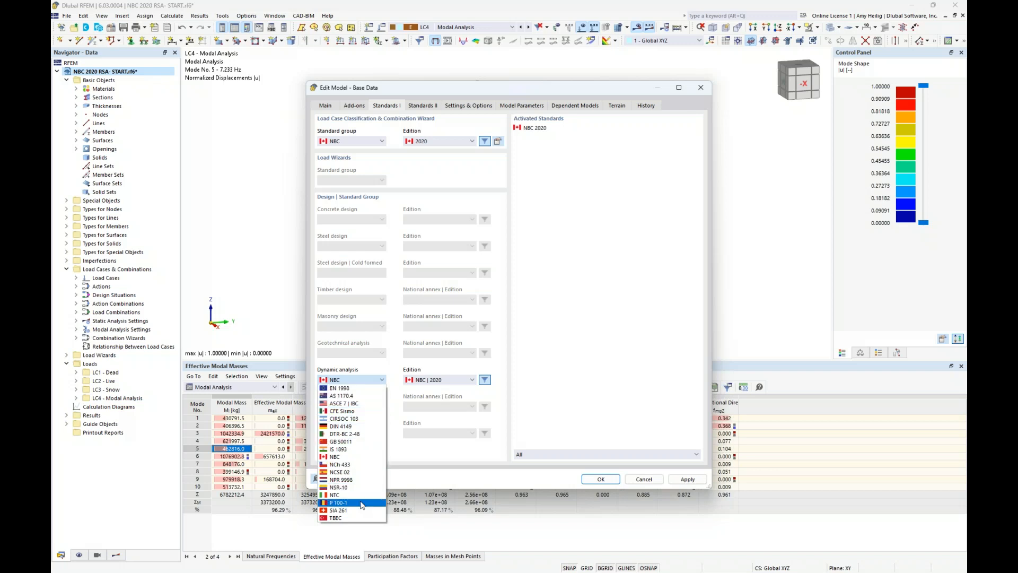
left_click(392, 376)
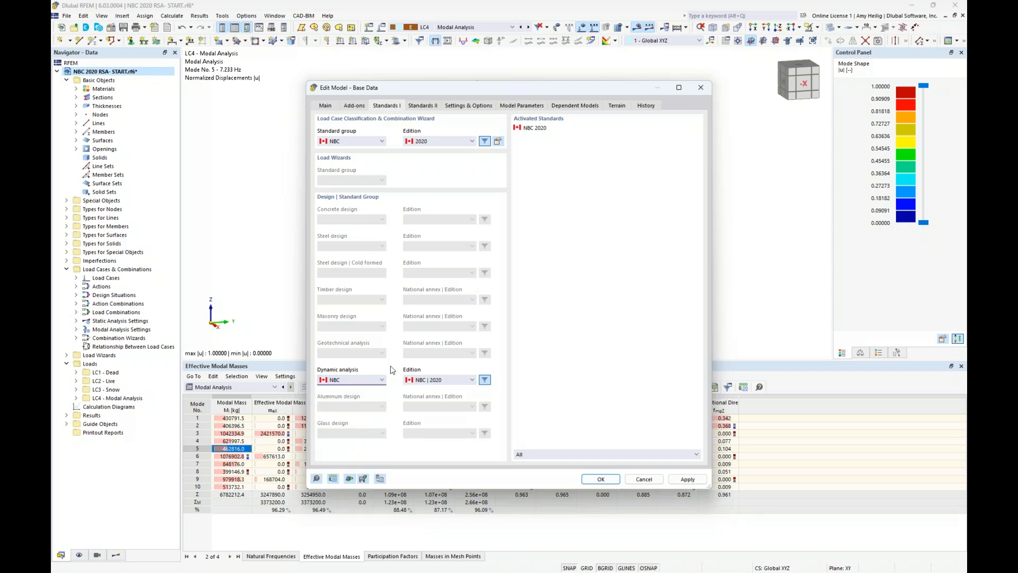
left_click(597, 479)
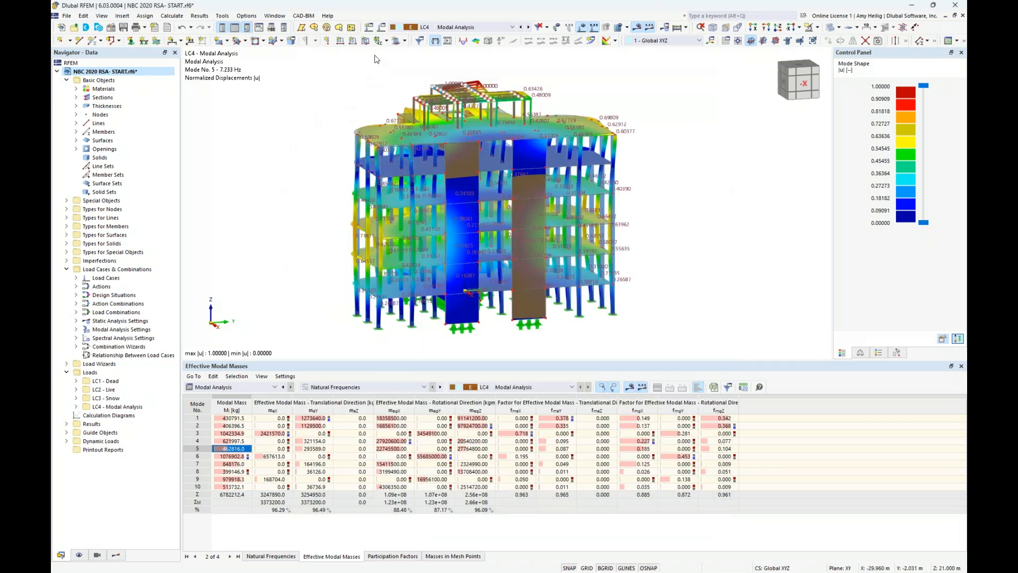
Create a new load case named RSA - Design with the analysis type Response Spectrum Analysis
left_click(382, 30)
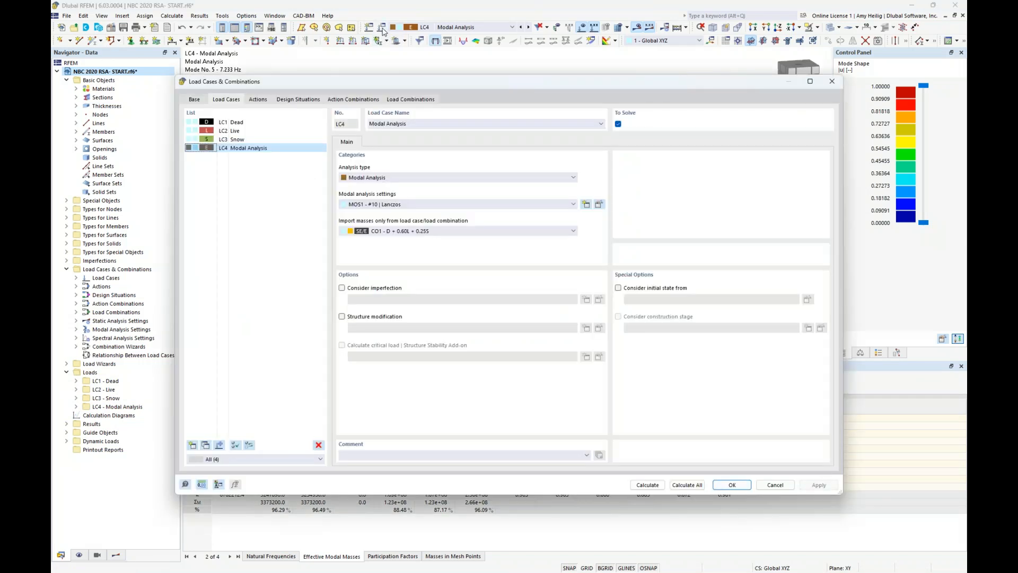
left_click(192, 444)
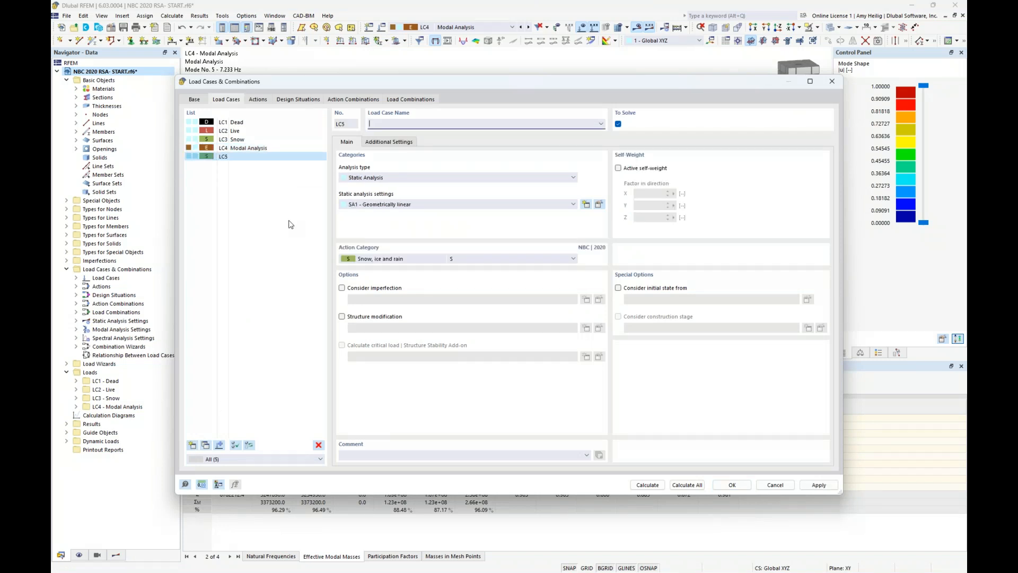
type("RSA - Design")
left_click(426, 178)
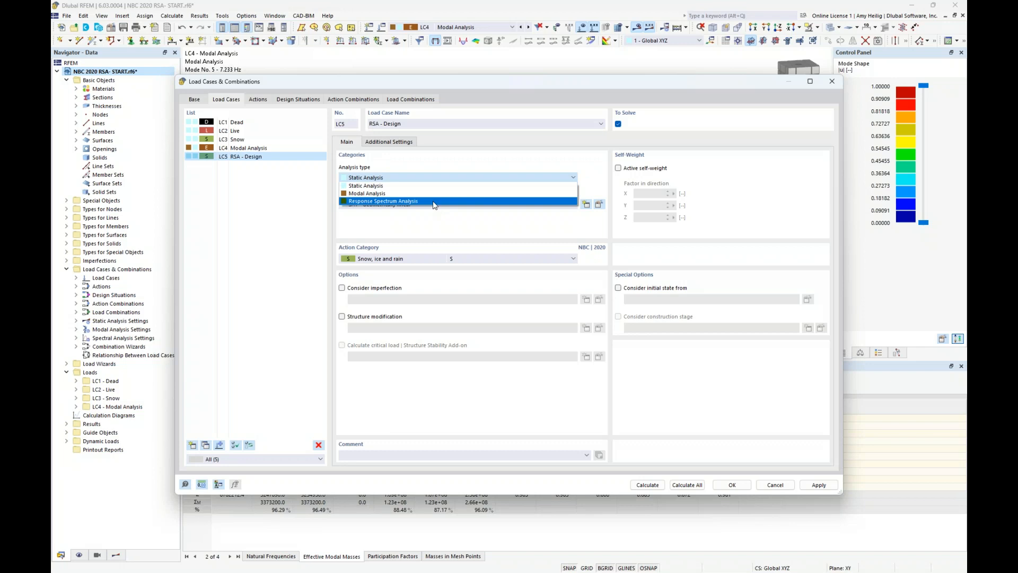
left_click(434, 201)
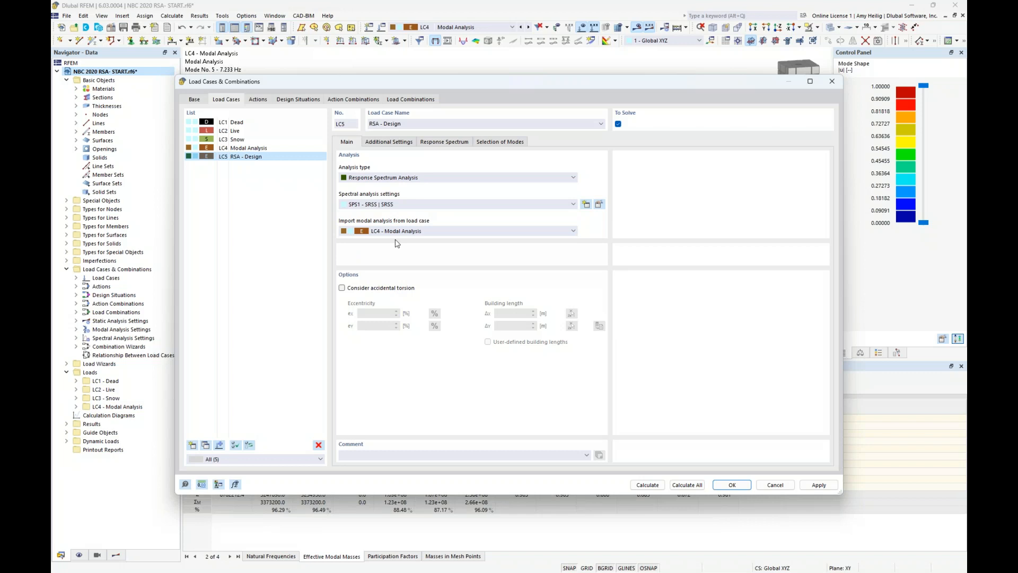
Assign response spectrum RS1 to the X and Y directions of RSA - Design and open the spectrum for editing
left_click(401, 144)
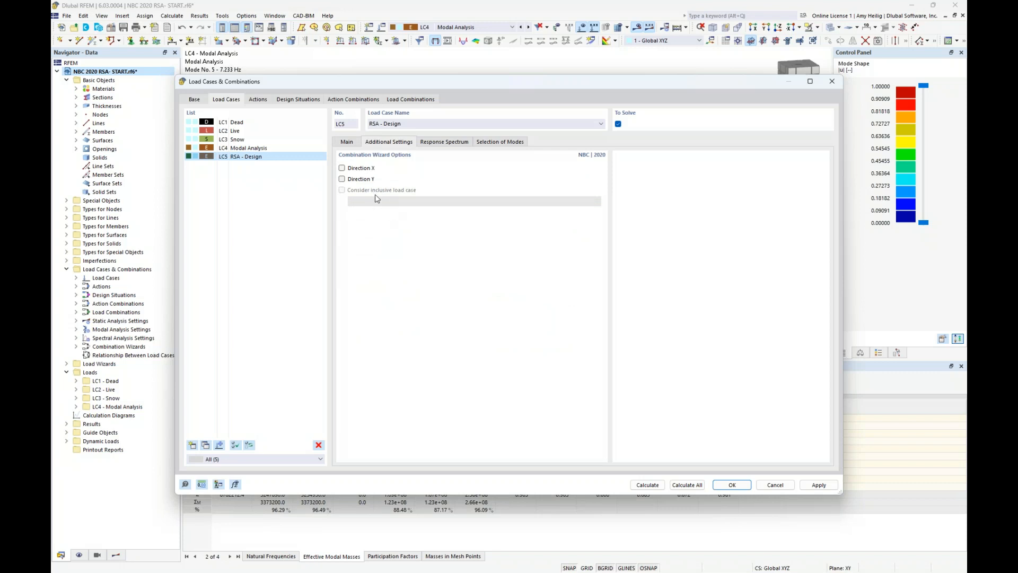
left_click(445, 144)
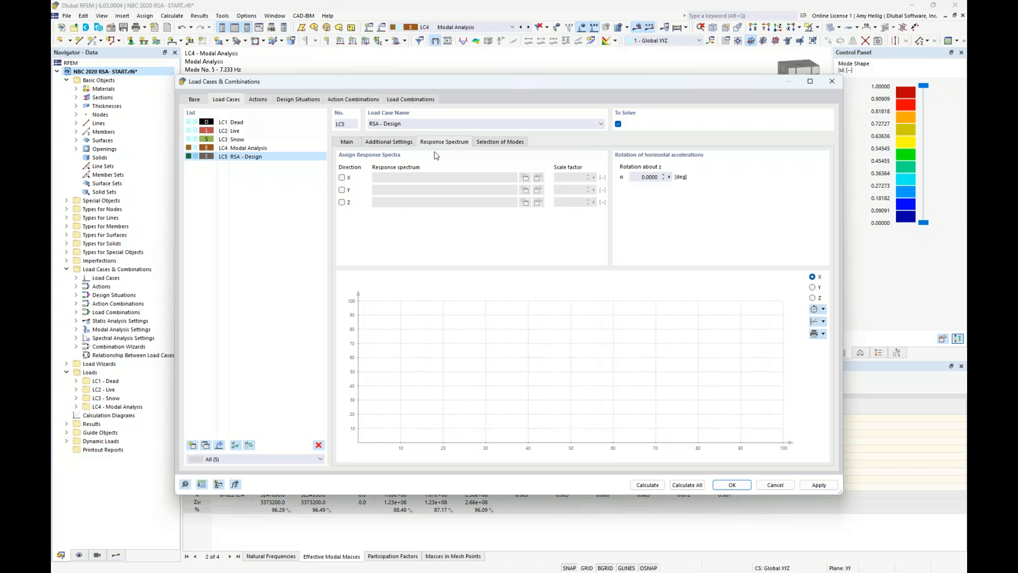
left_click(342, 178)
left_click(342, 190)
left_click_drag(360, 81, 439, 64)
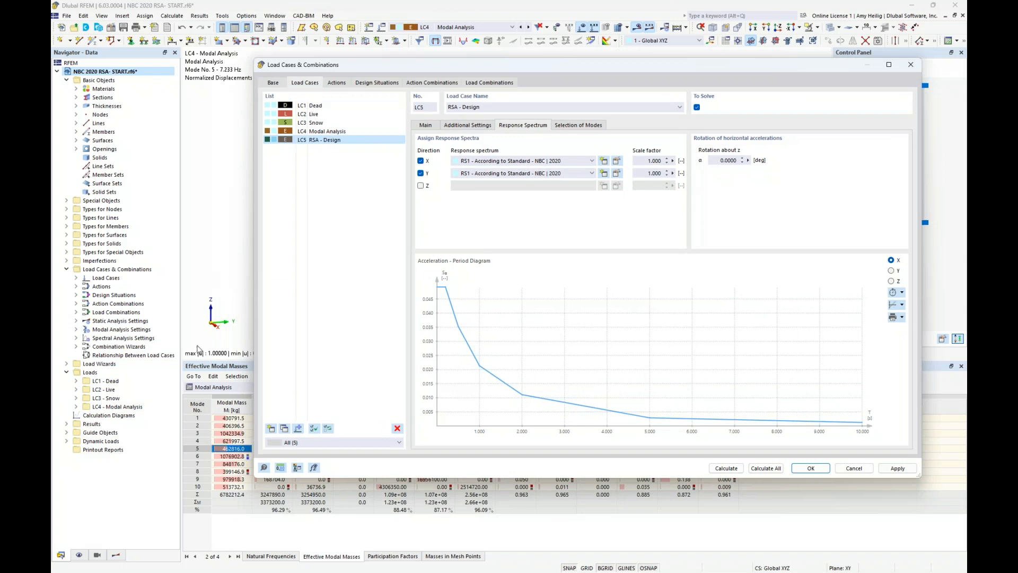
left_click_drag(522, 65, 481, 82)
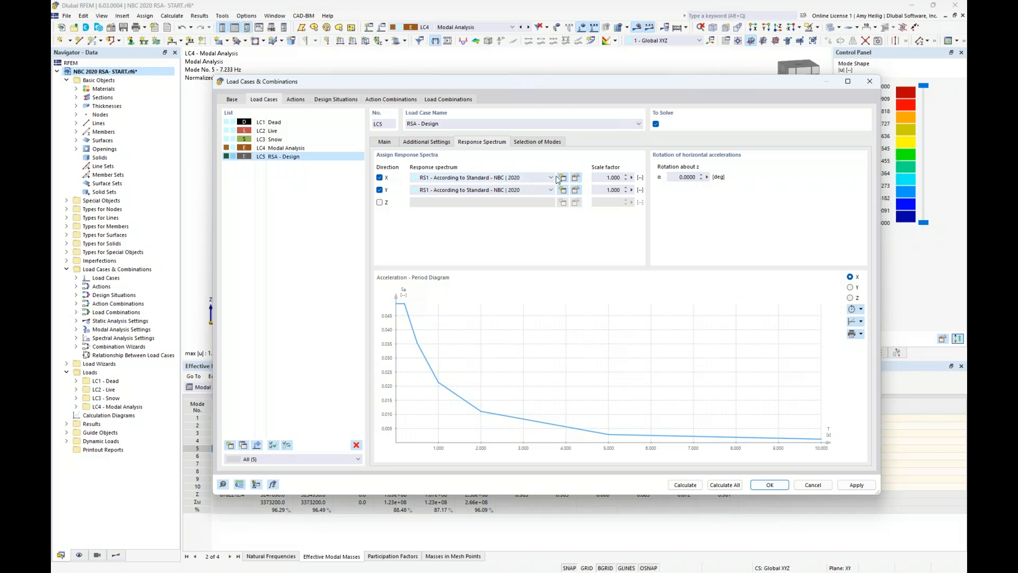
left_click(575, 179)
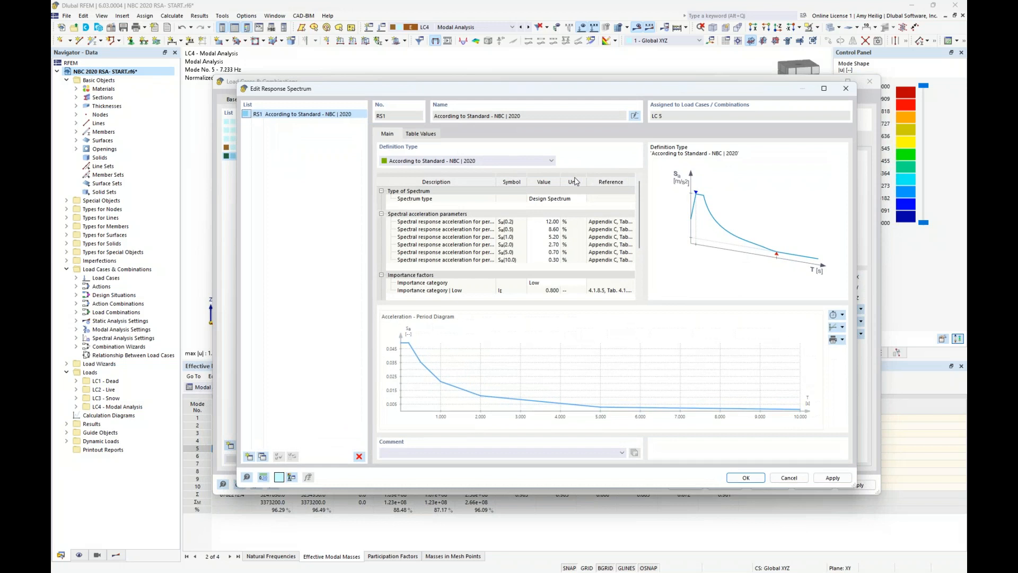
Try the User-Defined and Generate from Accelerogram definition types for response spectrum RS1
left_click(551, 162)
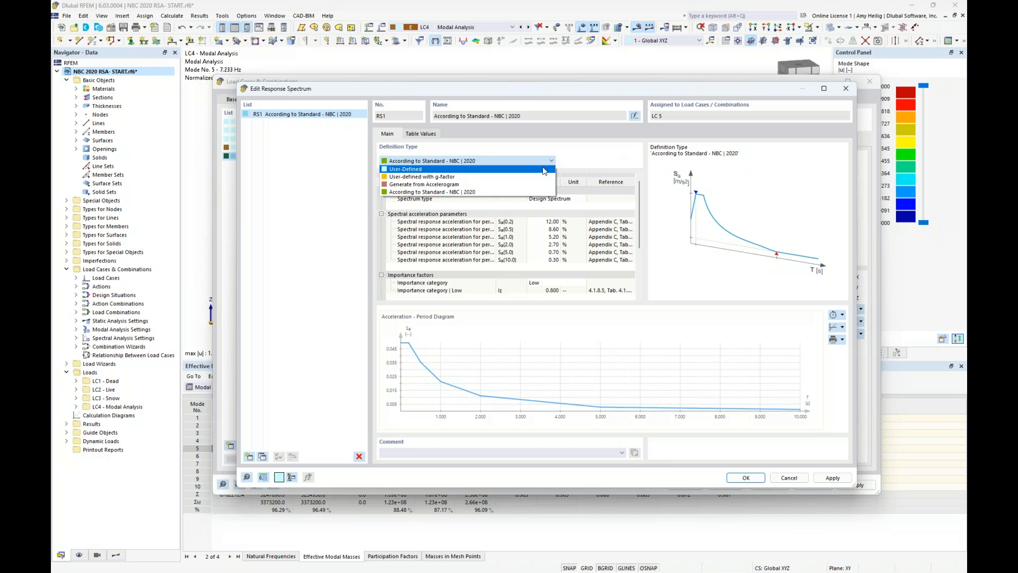
left_click(544, 170)
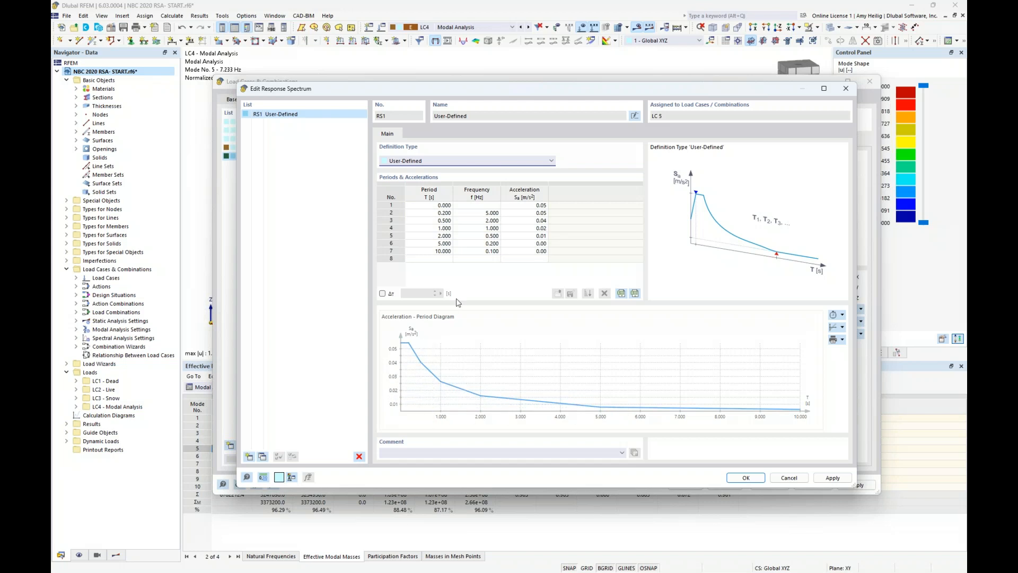
left_click(496, 161)
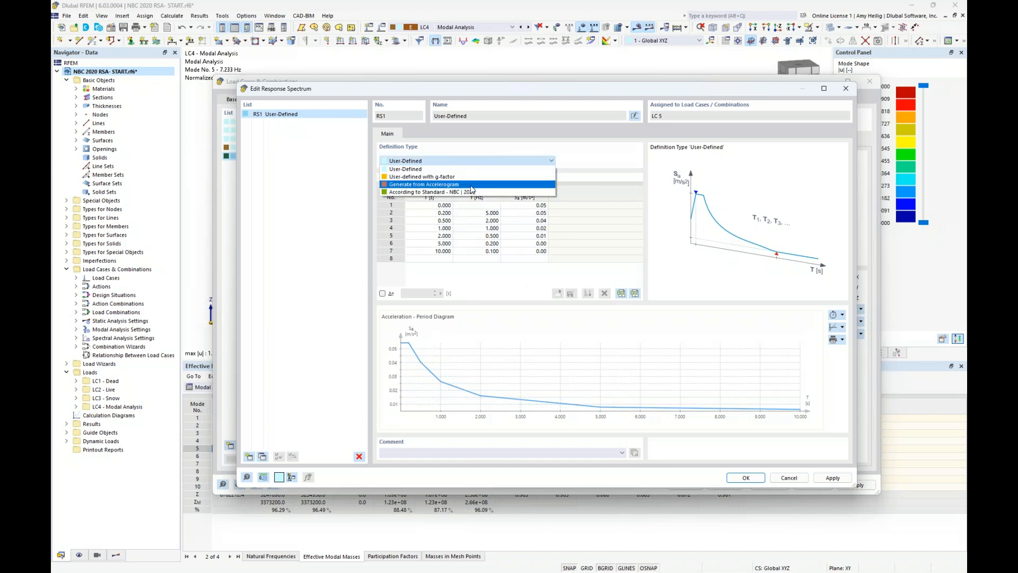
left_click(472, 186)
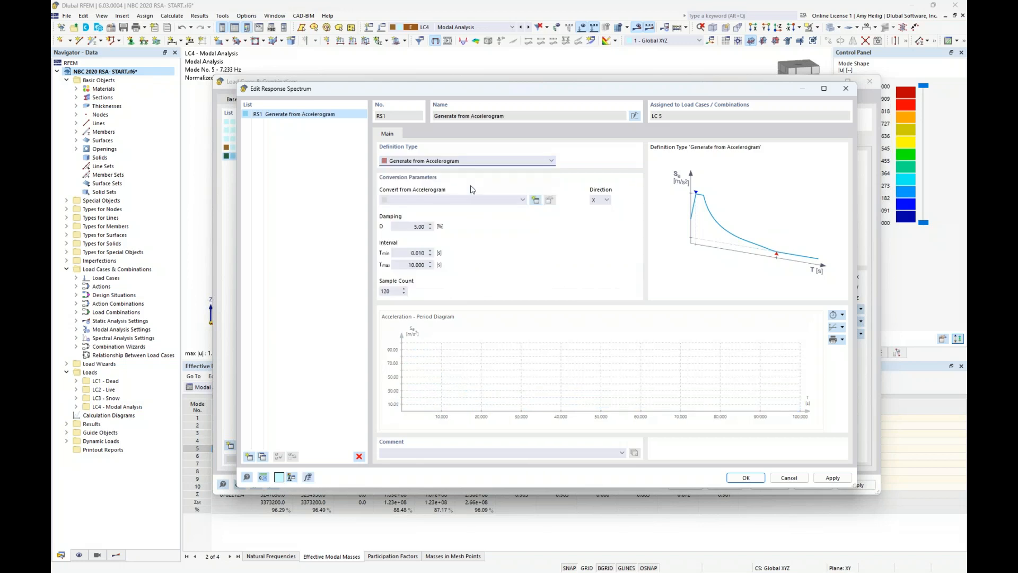
Start a new accelerogram from the library and choose the Canadian record Saguenay, 25 Nov 1988 - station: Island Falls
left_click(535, 201)
left_click(544, 158)
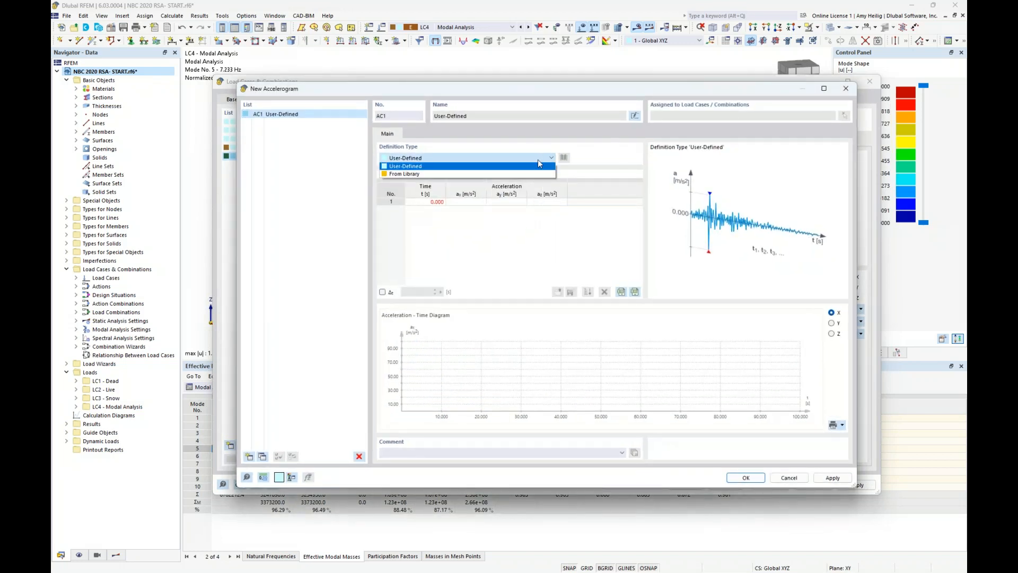
left_click(531, 179)
left_click(563, 160)
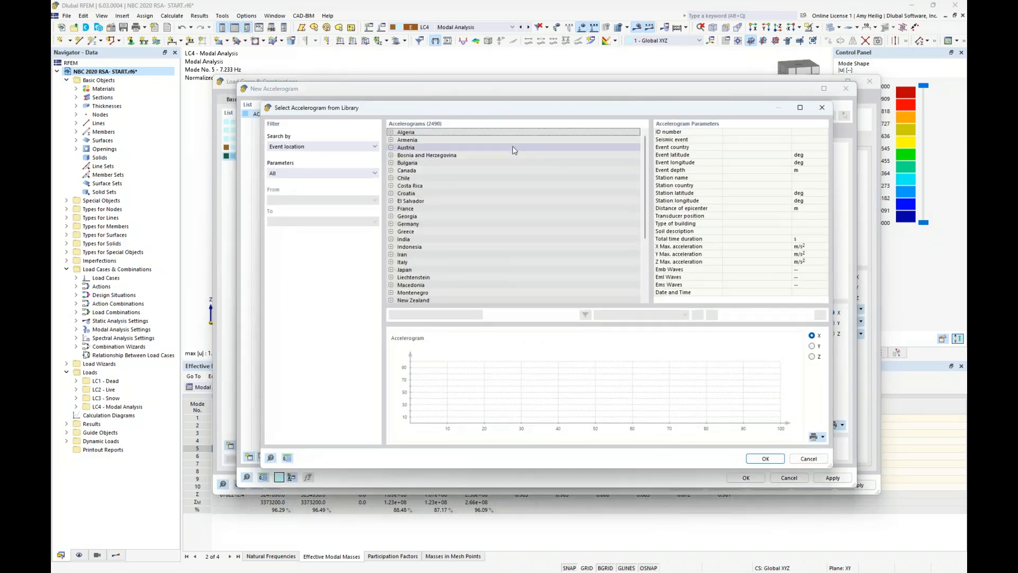
left_click(391, 170)
left_click(421, 178)
left_click(437, 193)
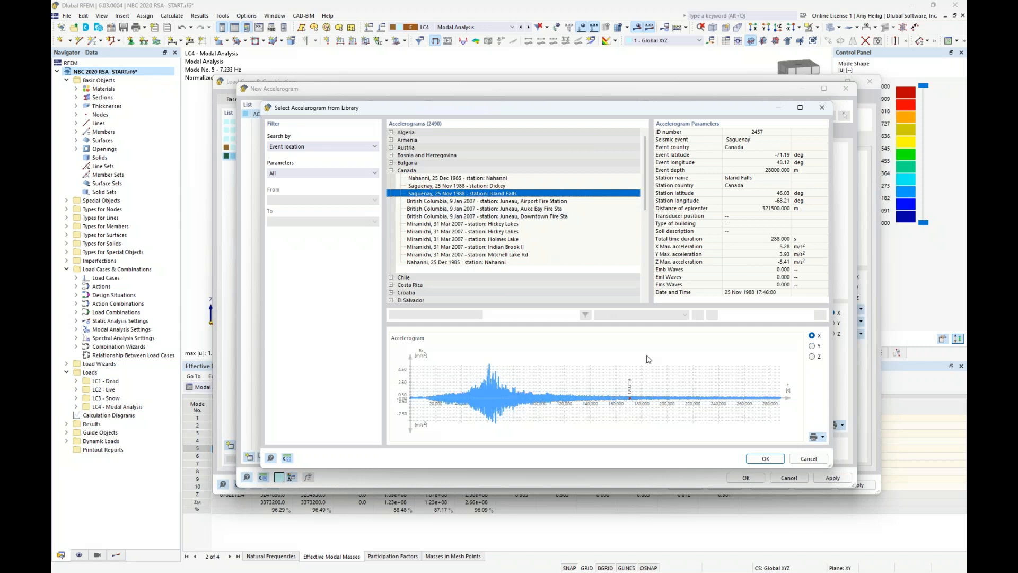
left_click(763, 459)
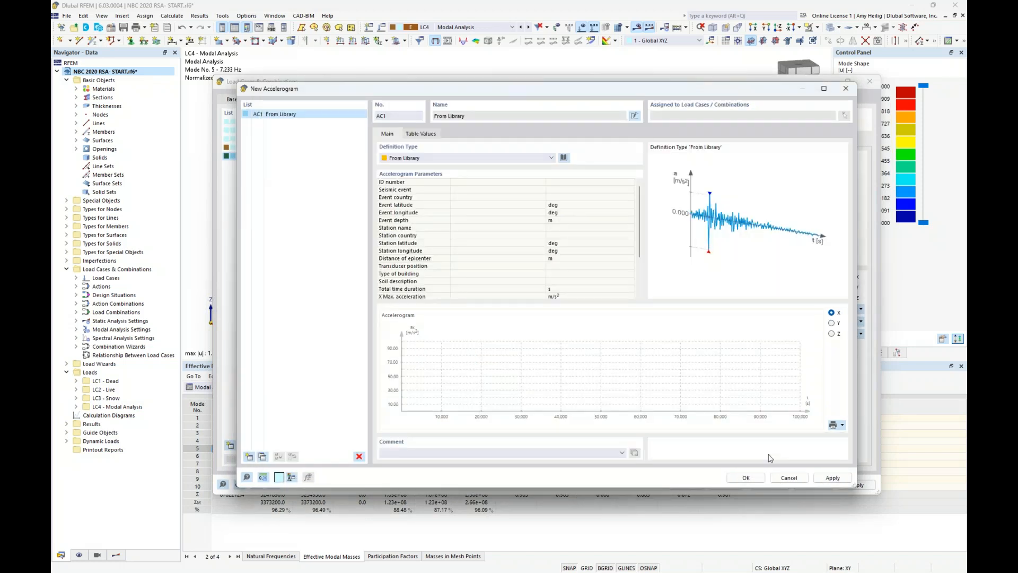
Close the new accelerogram and set the response spectrum's definition type back to According to Standard - NBC | 2020
key("Return")
left_click(499, 162)
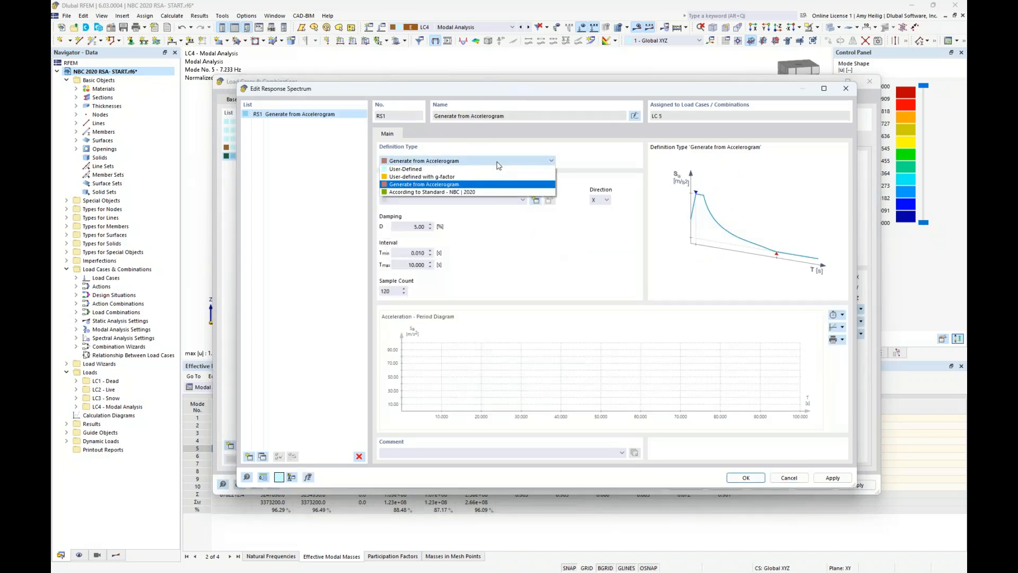
left_click(479, 194)
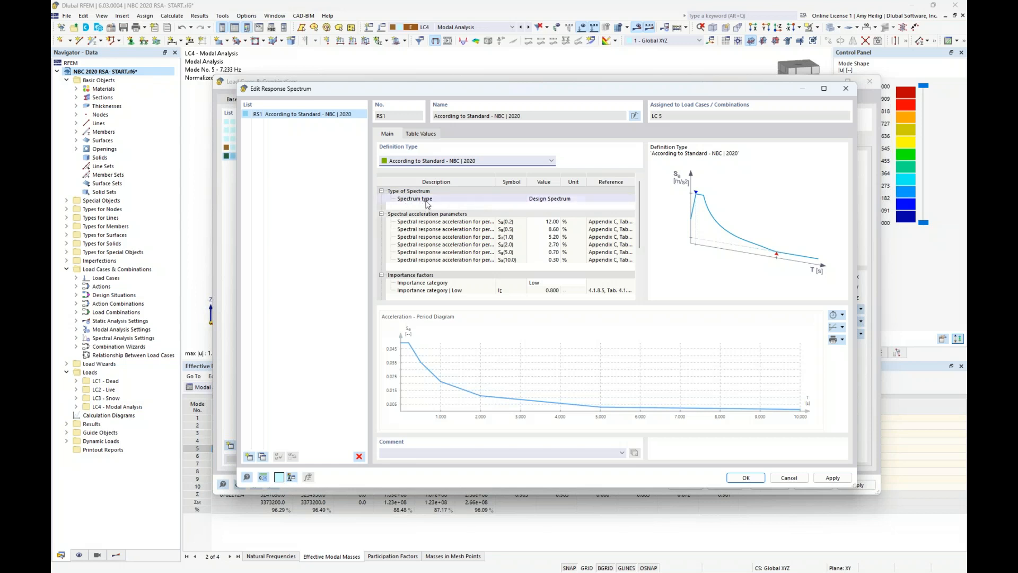
Choose Design Spectrum as the spectrum type and widen the description column of the parameter table
left_click(582, 199)
left_click(583, 199)
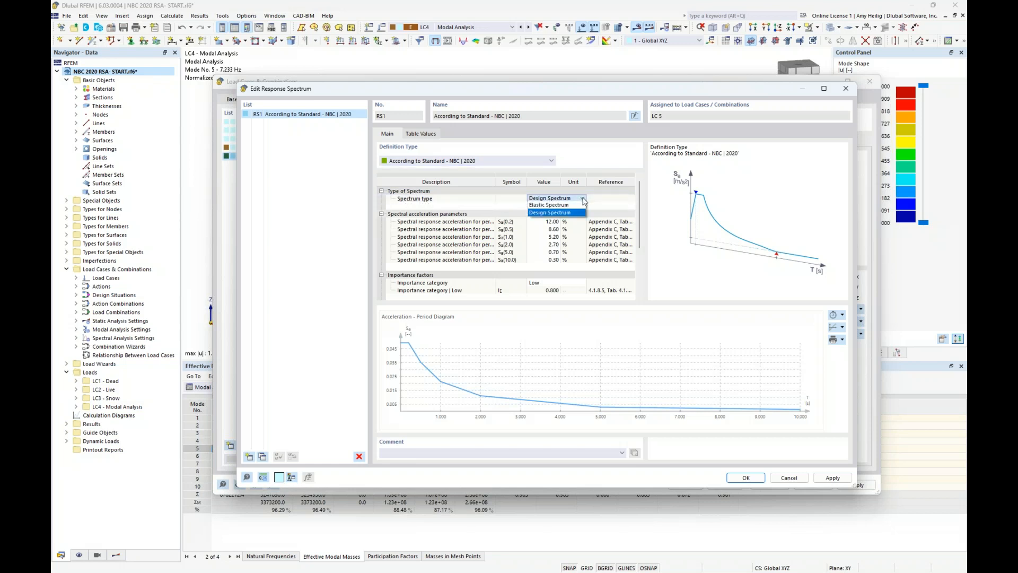
left_click(547, 213)
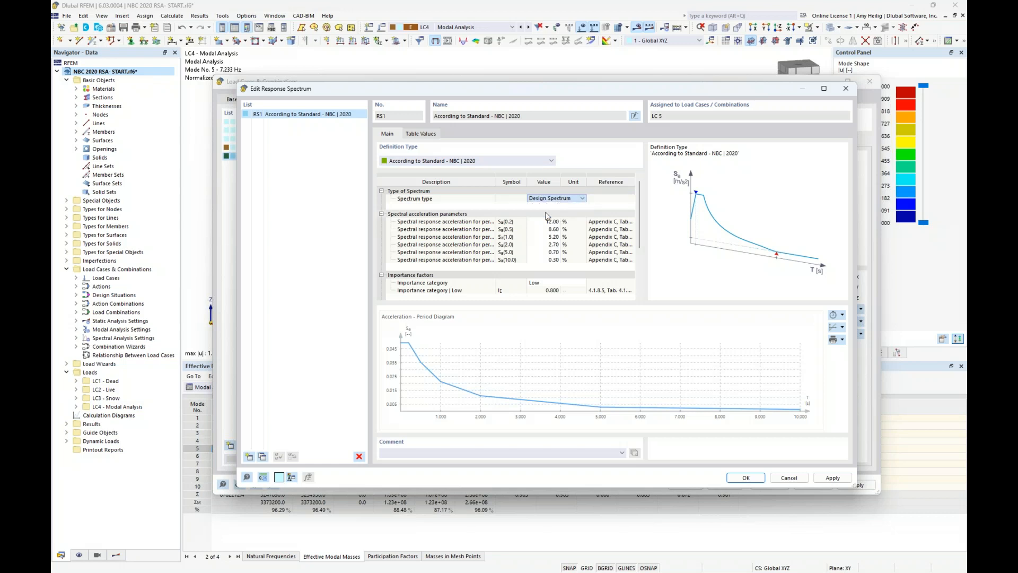
left_click_drag(497, 219, 517, 217)
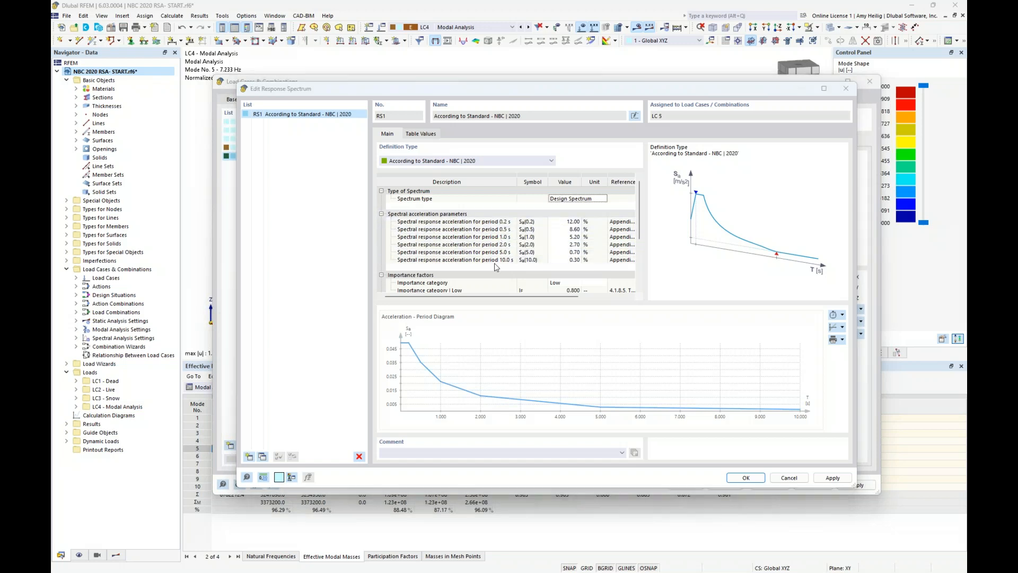
Switch to the browser's Snow Load, Wind Speed, and Seismic Load Maps page and look through the available seismic standards
key("super+Tab")
left_click(542, 284)
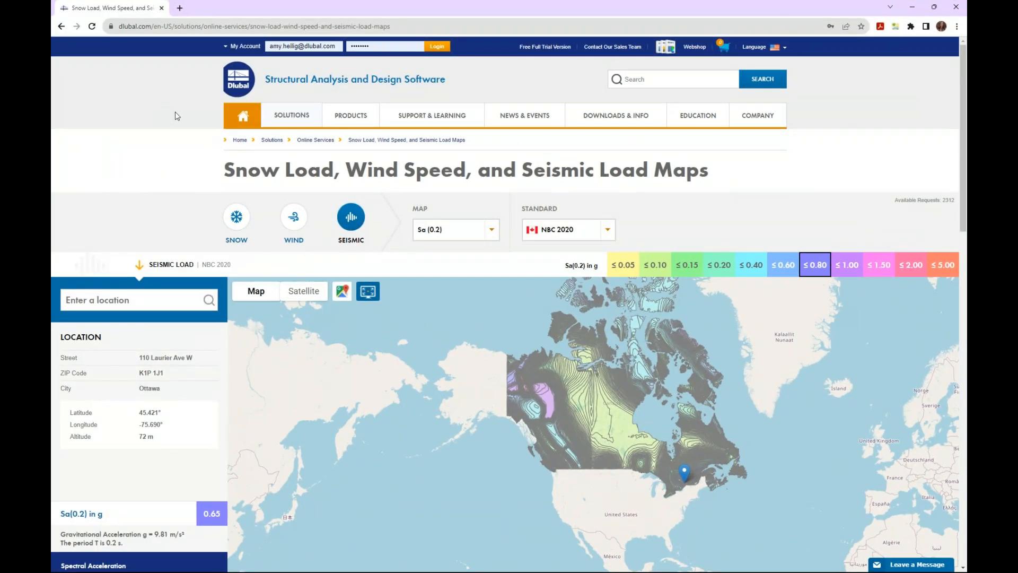
mouse_move(274, 129)
scroll(322, 249, "down", 1)
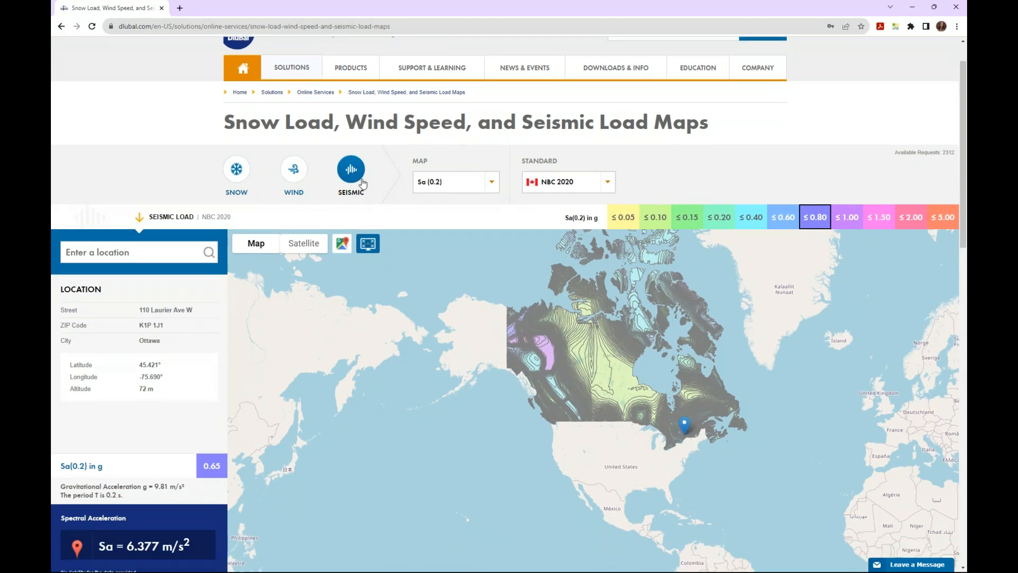
left_click(608, 185)
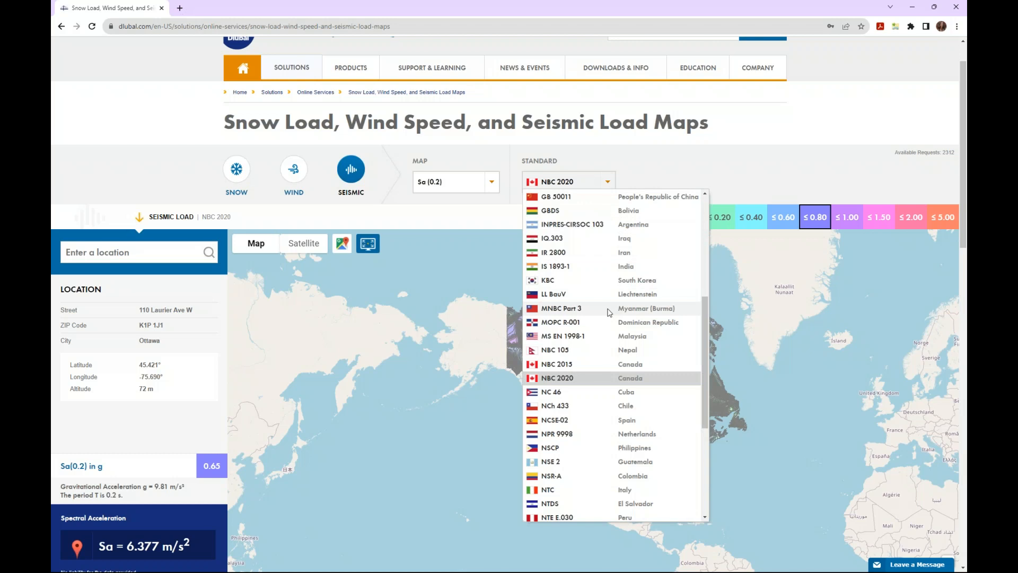
scroll(610, 312, "up", 2)
scroll(610, 312, "up", 4)
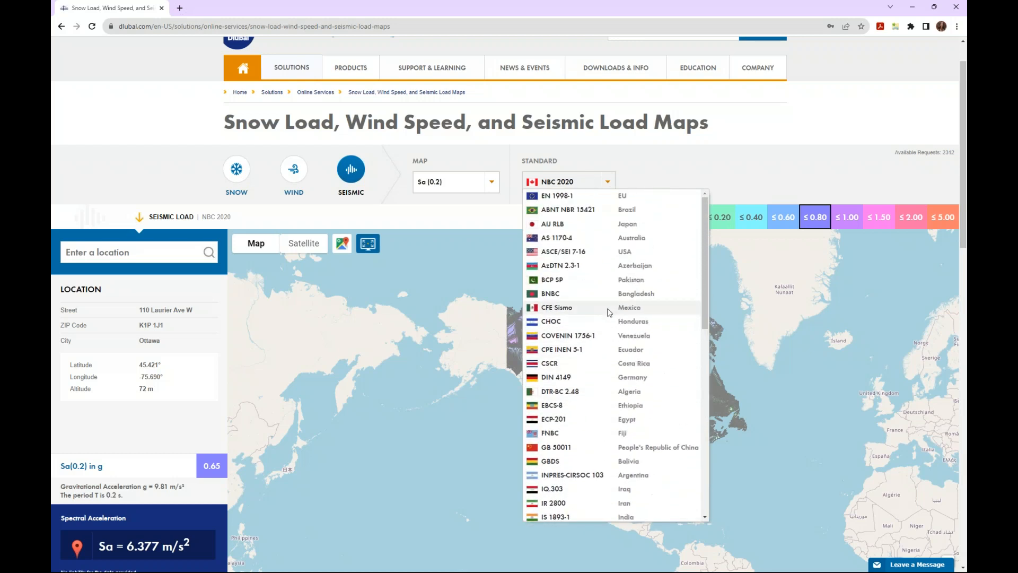
scroll(589, 256, "down", 5)
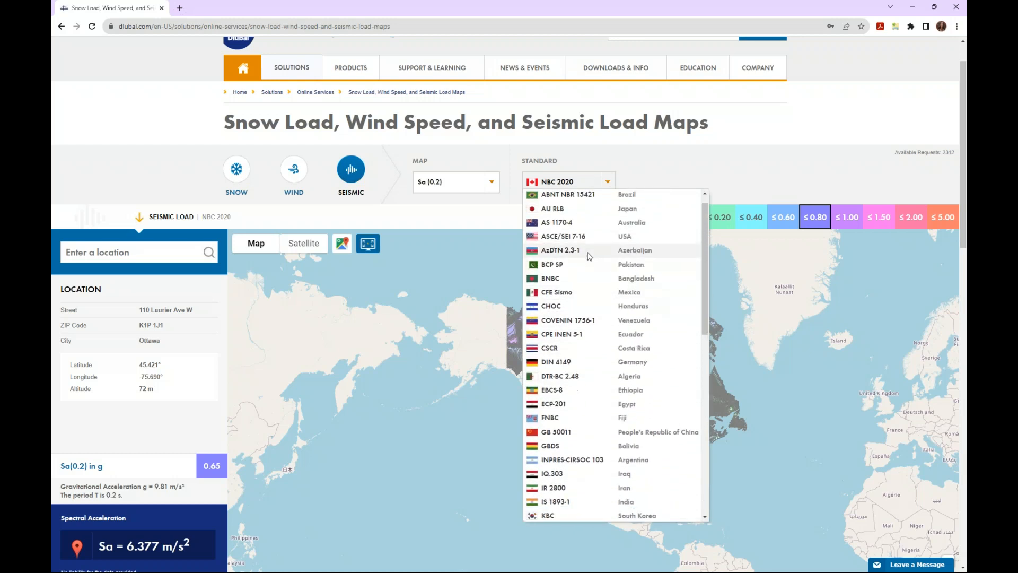
scroll(589, 257, "down", 1)
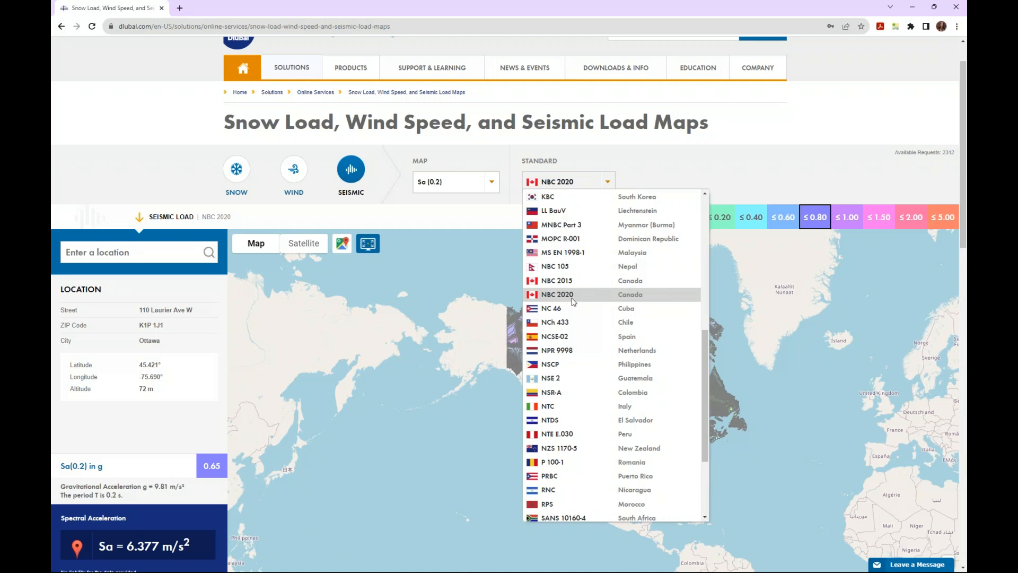
scroll(573, 300, "down", 2)
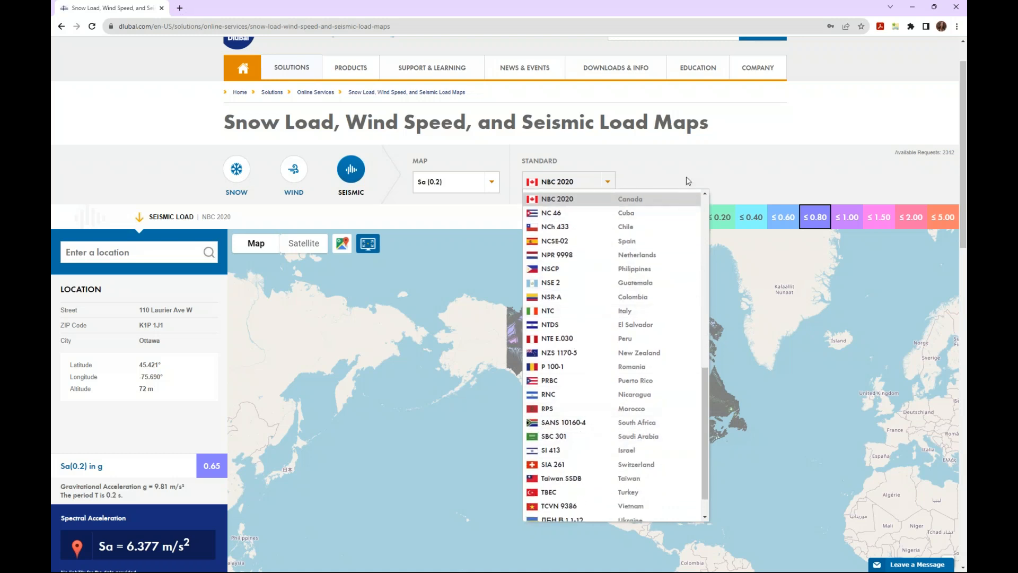
left_click(684, 173)
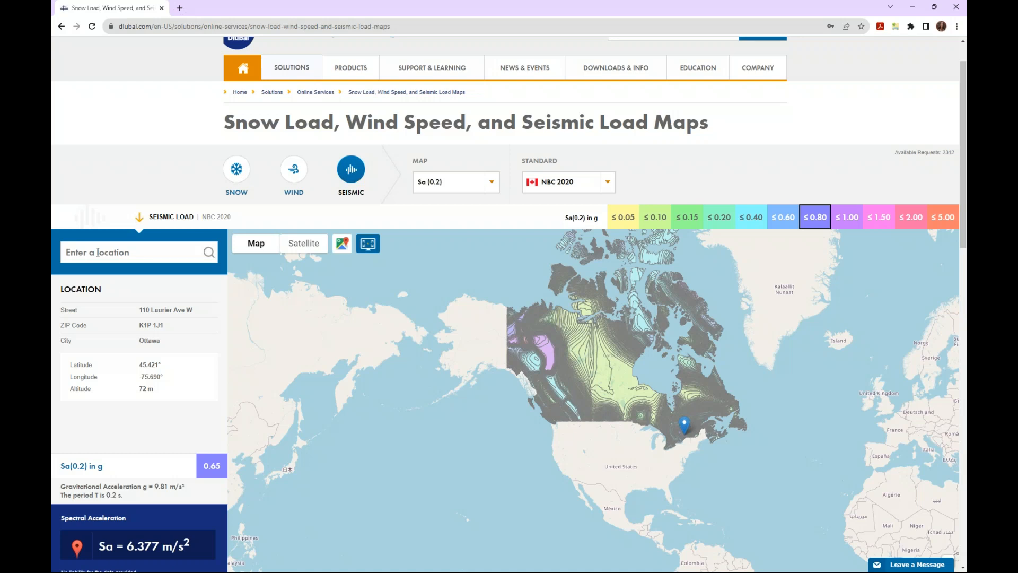
Examine the available NBC 2020 seismic map types and the Sa(0.2) spectral acceleration data for the Ottawa location
left_click(497, 185)
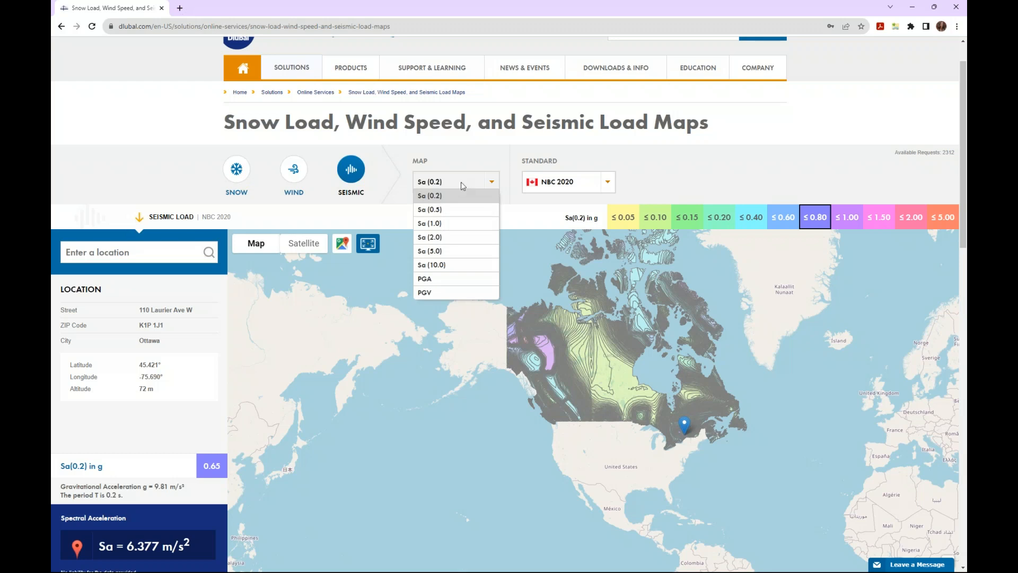
left_click(469, 159)
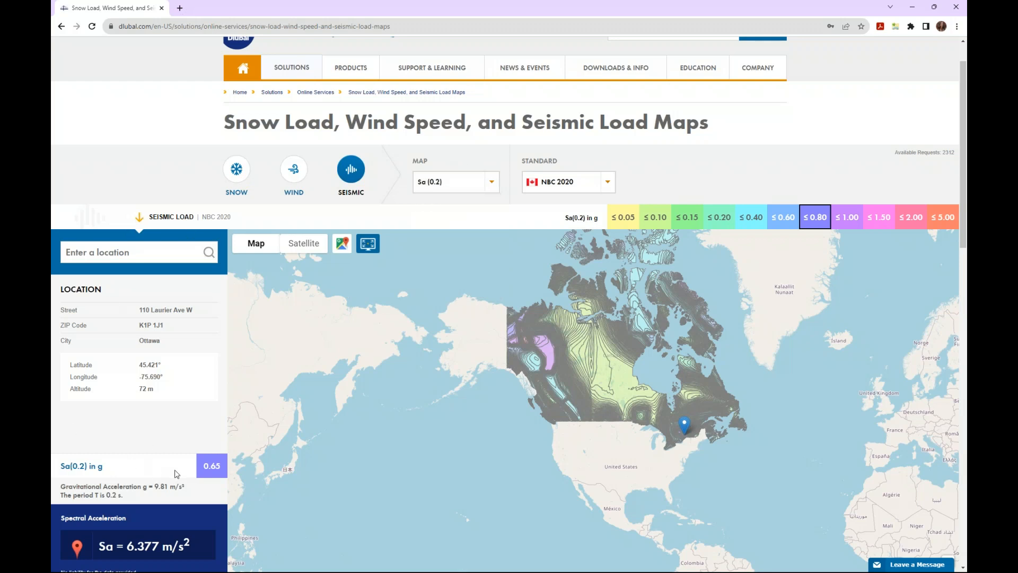
scroll(156, 473, "down", 2)
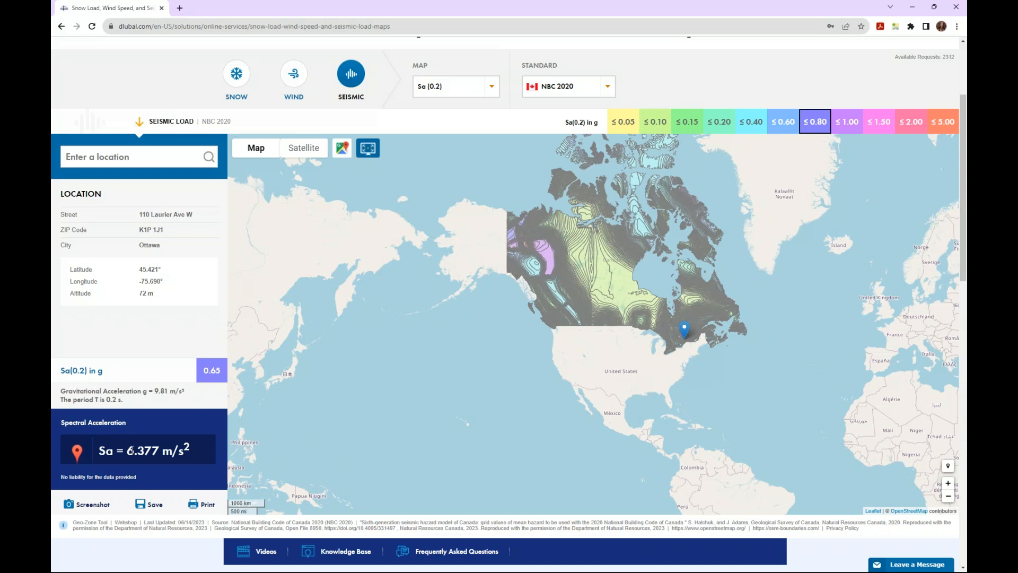
left_click(294, 74)
scroll(246, 111, "up", 2)
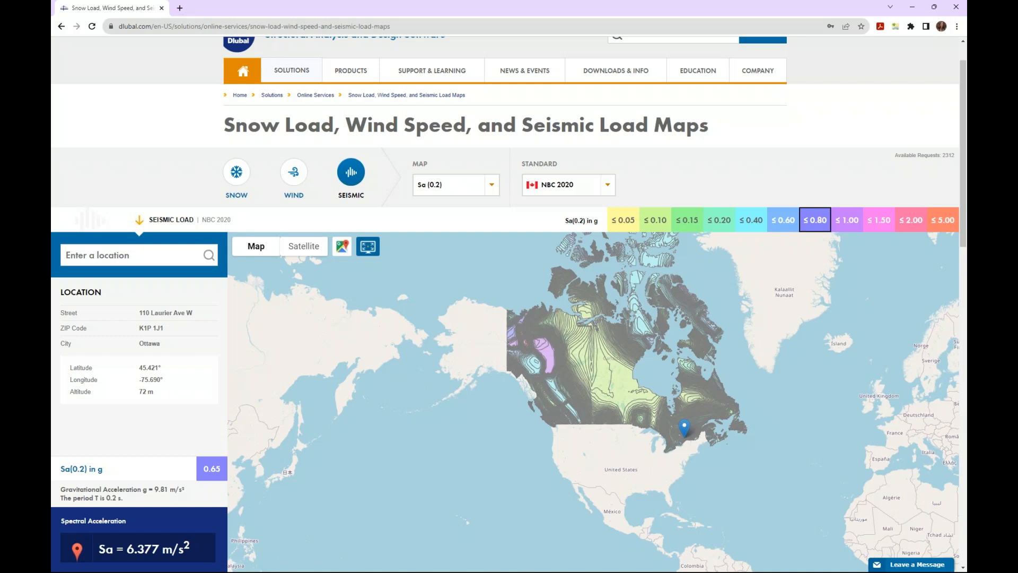
scroll(508, 305, "up", 1)
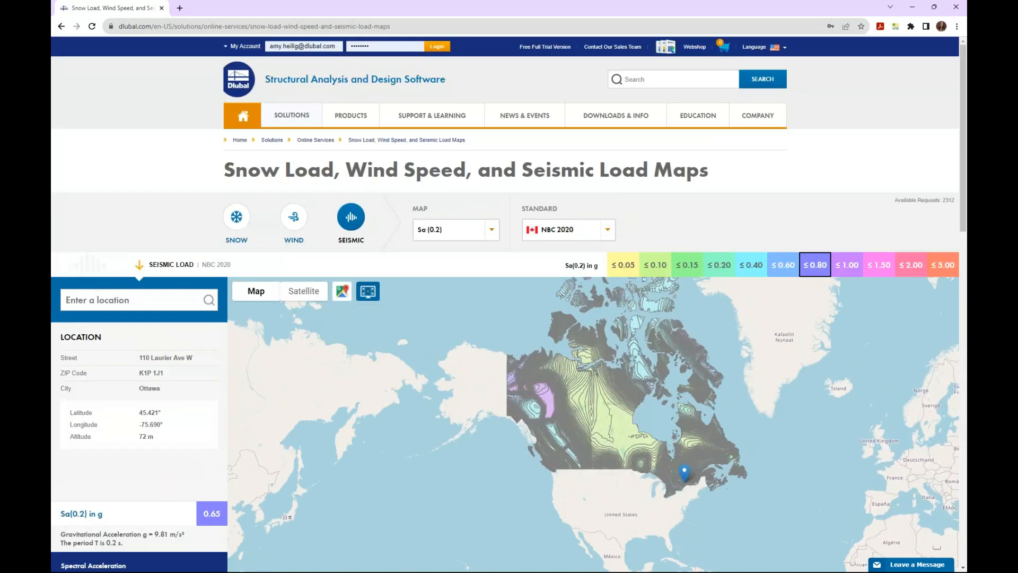
Switch back to RFEM and set the response spectrum's importance category to Normal
key("super+Tab")
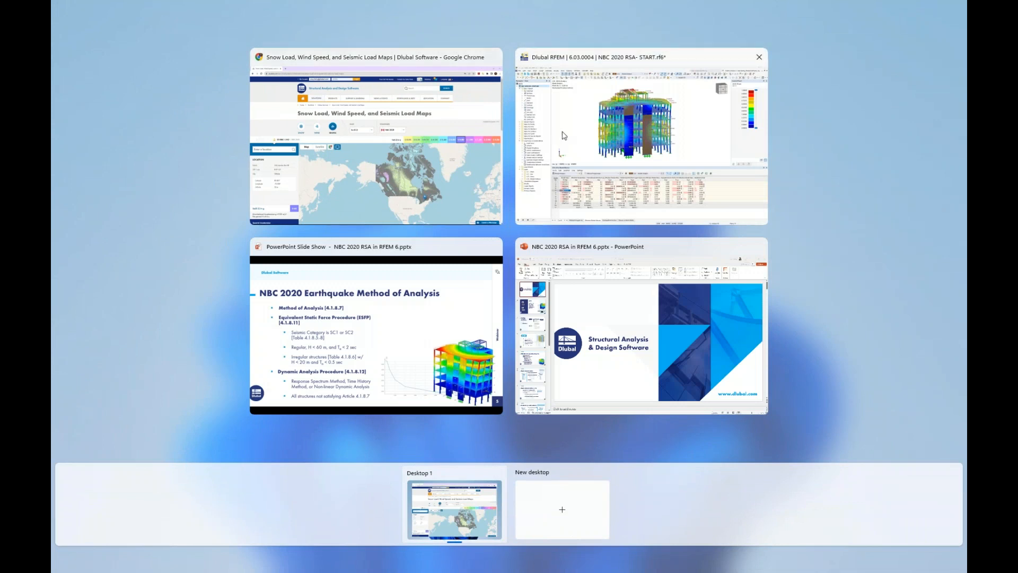
left_click(564, 136)
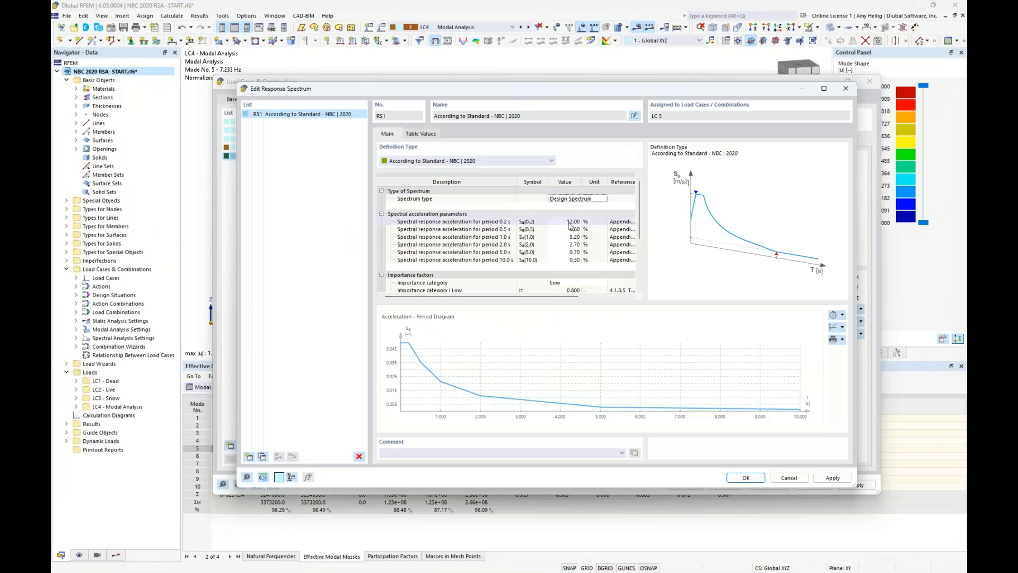
scroll(638, 231, "down", 3)
scroll(638, 231, "down", 2)
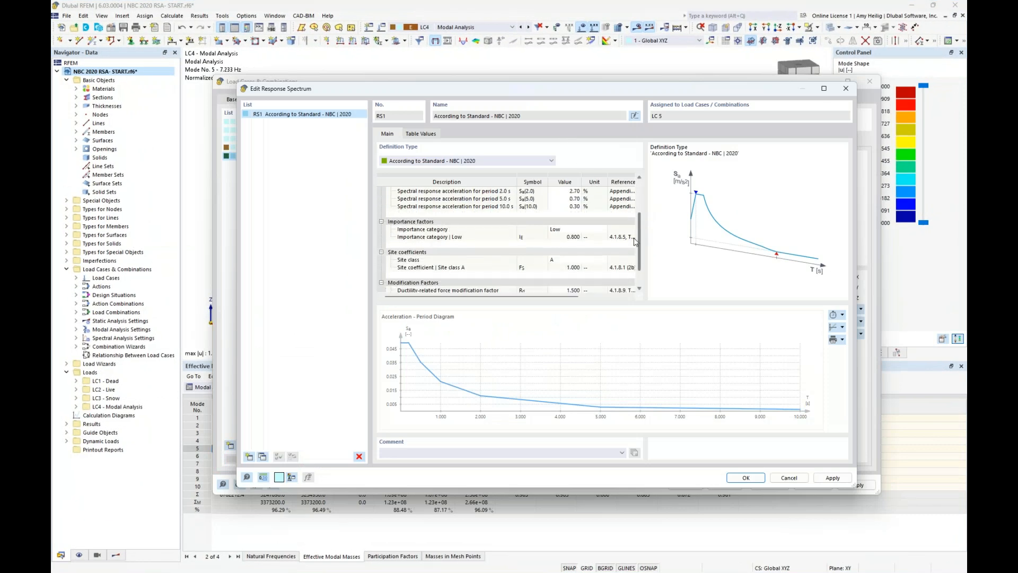
left_click(593, 225)
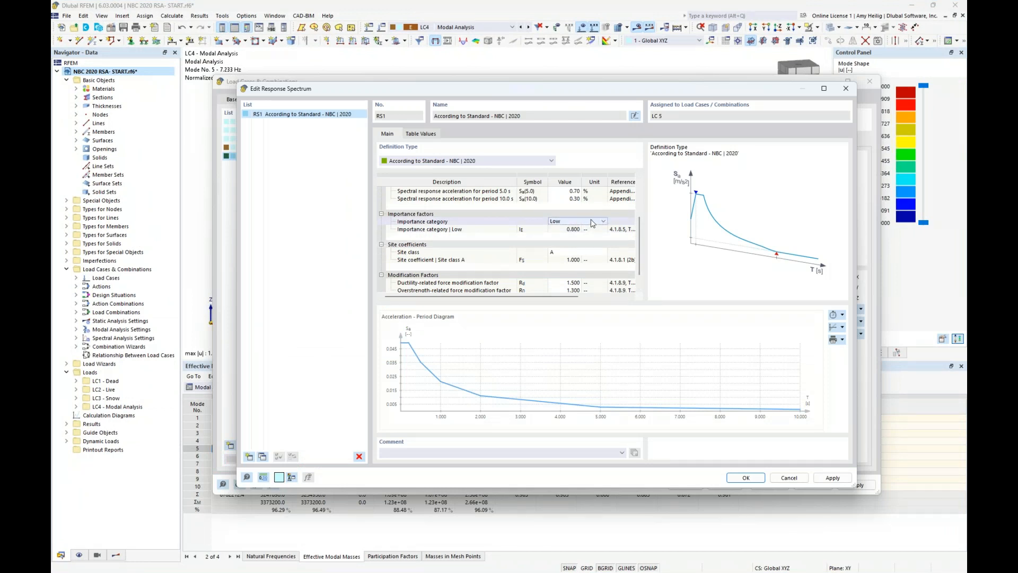
left_click(592, 223)
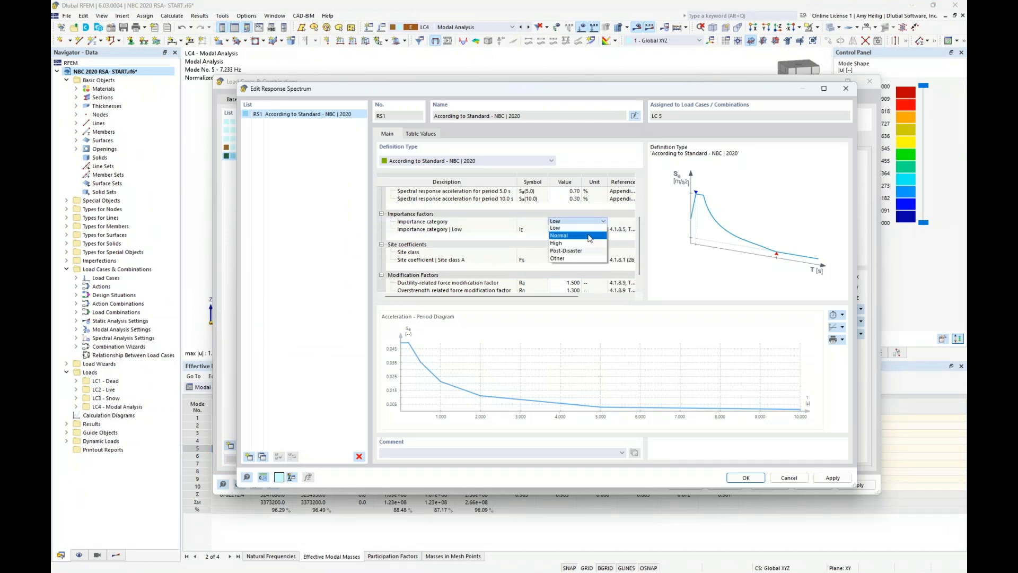
left_click(590, 237)
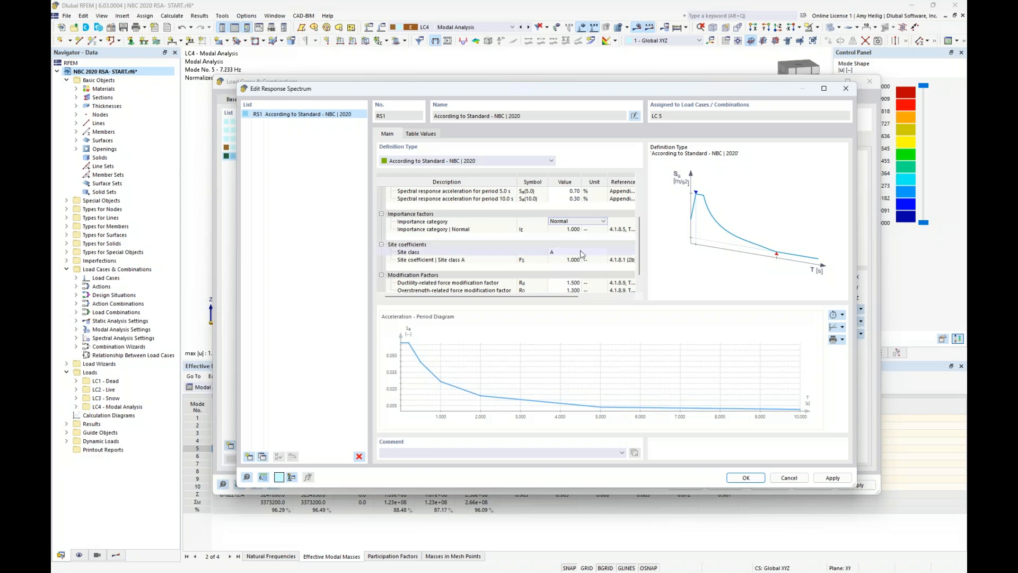
Set the site class to C and accept the response spectrum definition
left_click(582, 254)
left_click(582, 253)
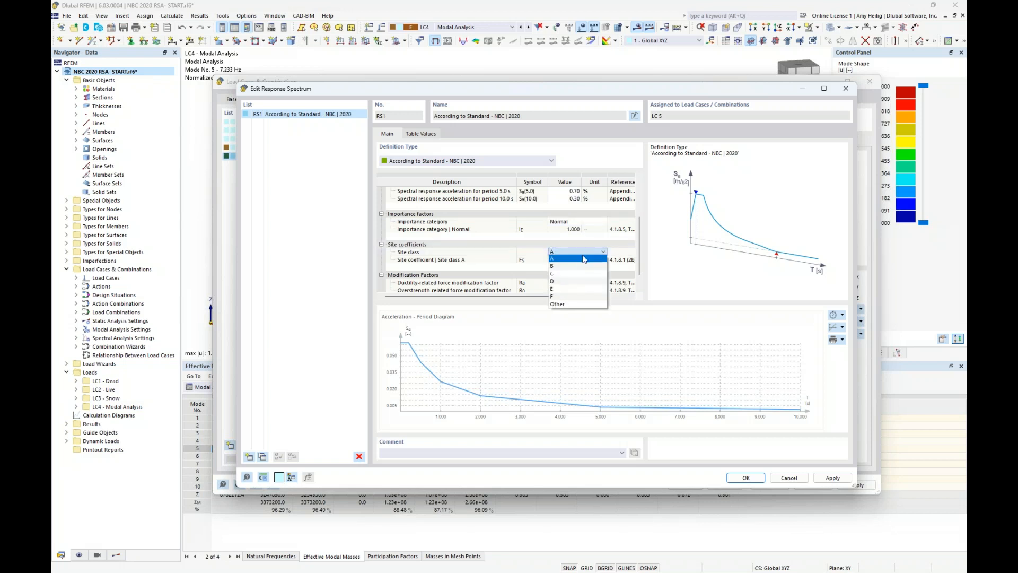
left_click(581, 273)
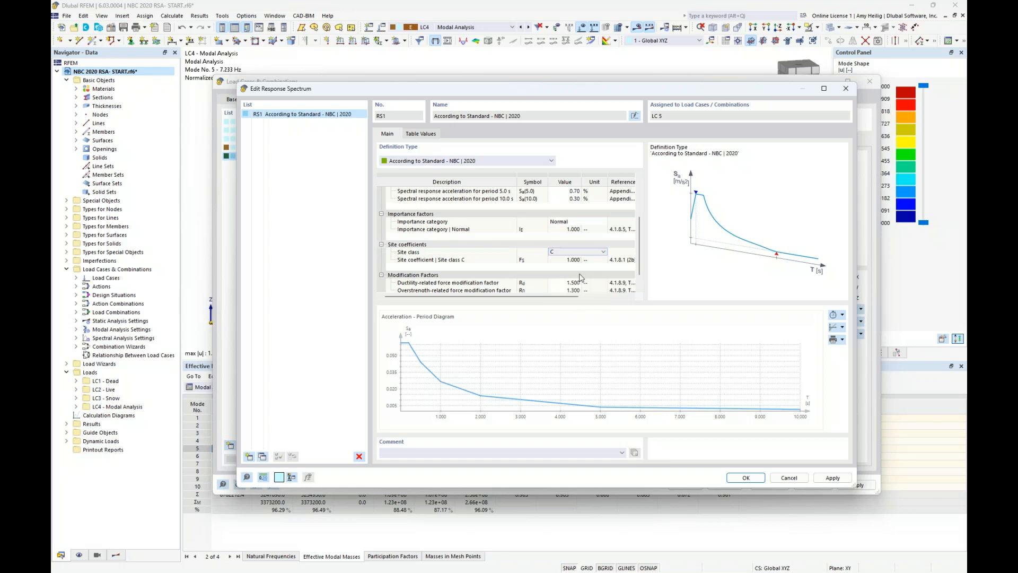
scroll(497, 267, "down", 1)
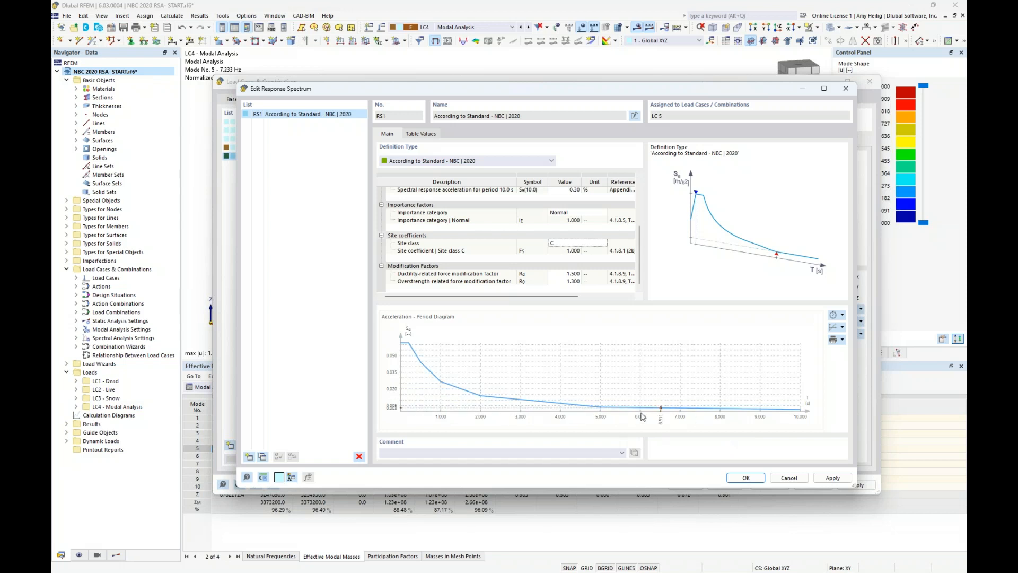
left_click(745, 478)
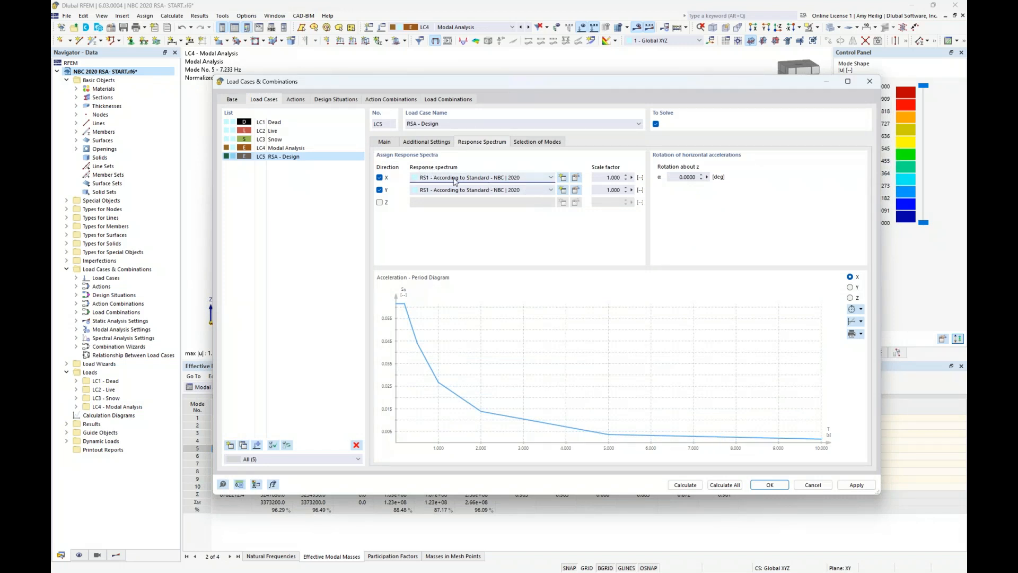
Check the spectrum assigned to the Y direction and review the activated modes and effective modal mass factors of RSA - Design
left_click(467, 191)
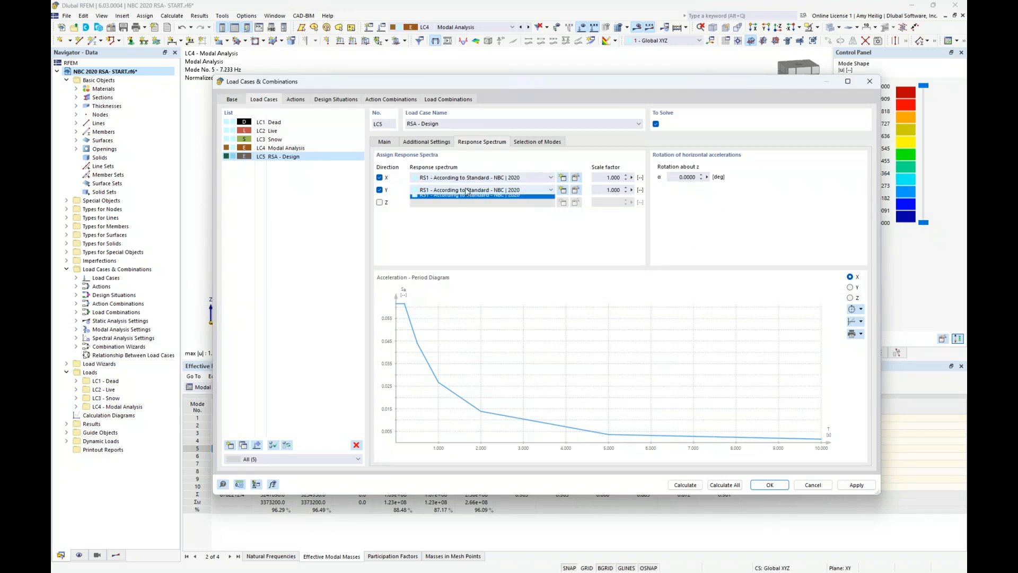
left_click(466, 190)
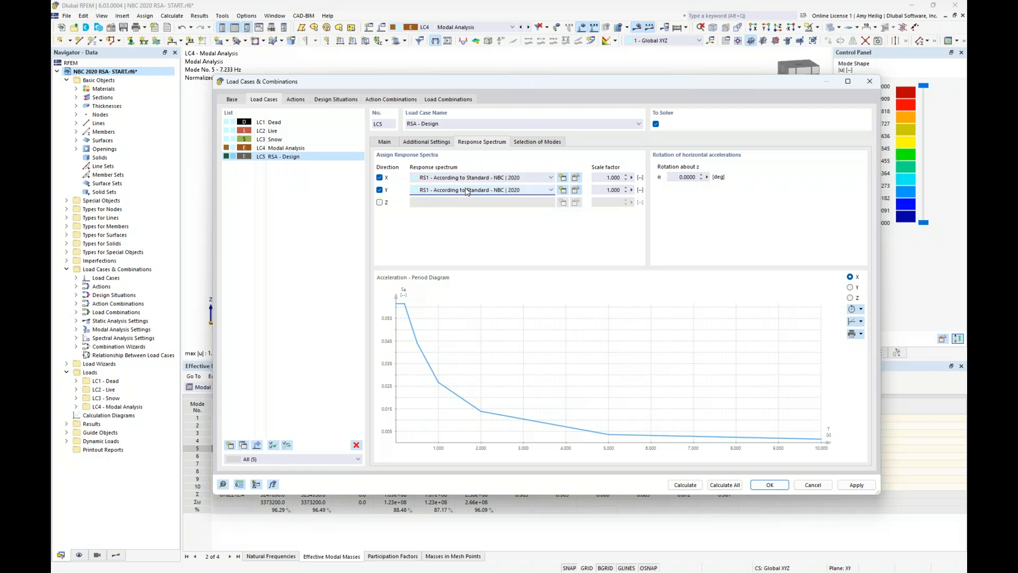
left_click(536, 142)
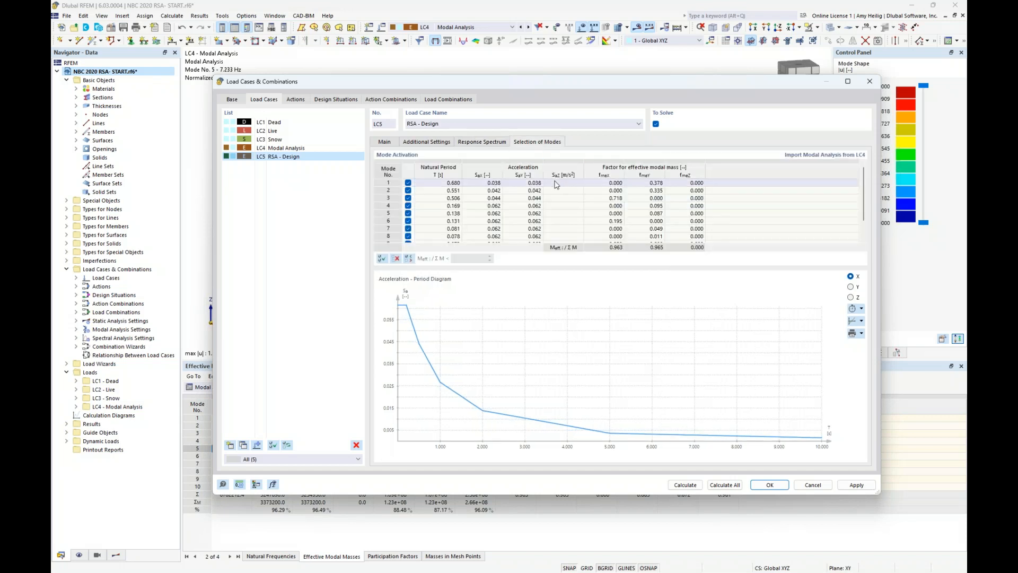
scroll(555, 183, "down", 2)
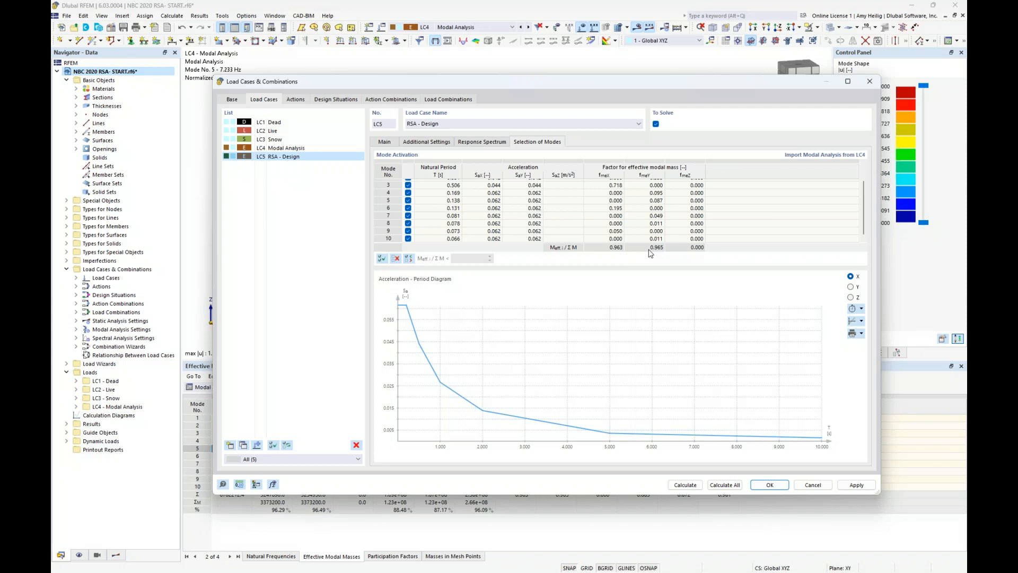
Filter the activated modes of RSA - Design by a minimum effective modal mass factor of 0.04
left_click(408, 259)
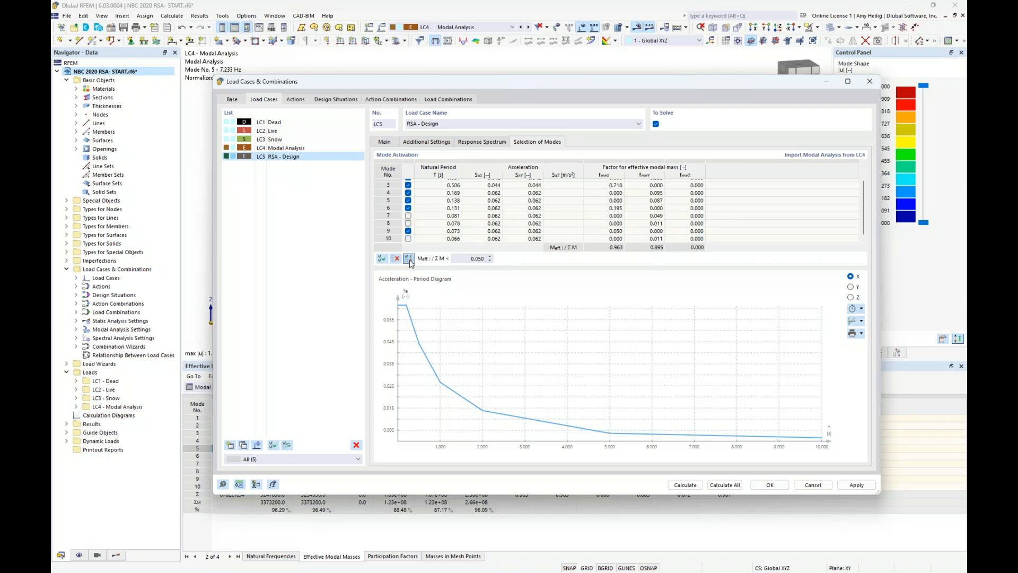
left_click(473, 259)
type("0.04")
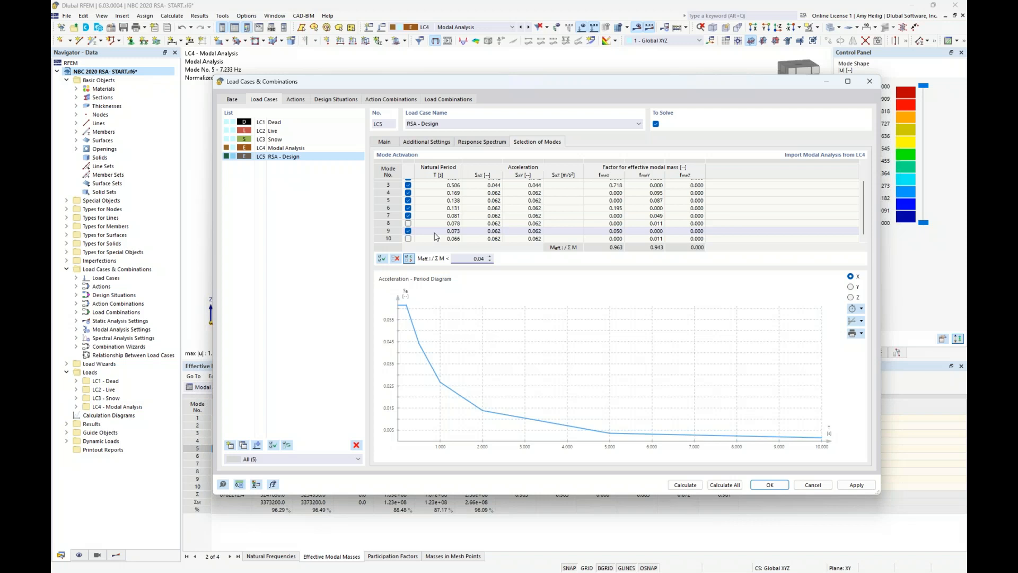
left_click(395, 224)
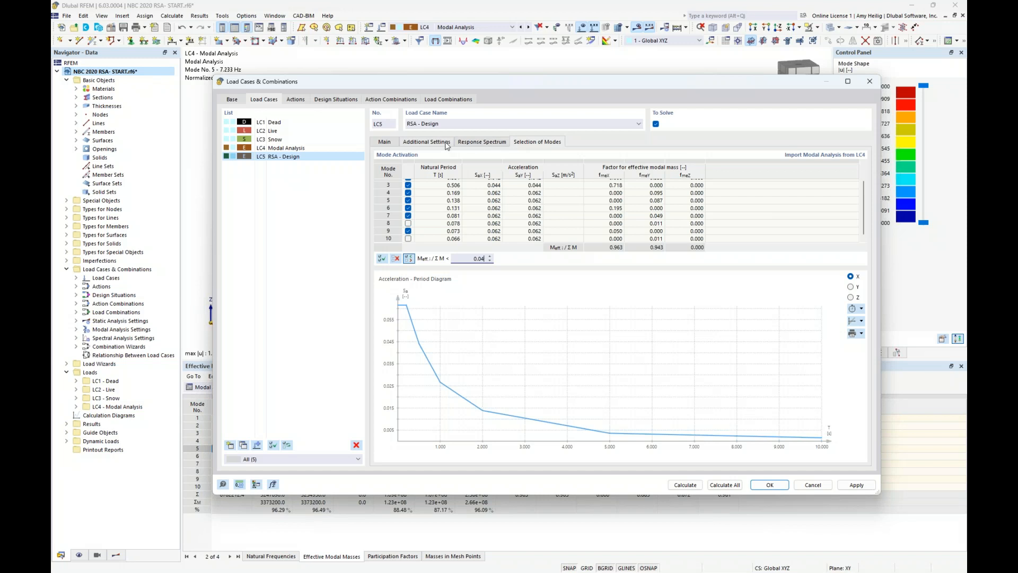
Open the spectral analysis settings of RSA - Design and review the available combination rules for periodic responses and directional components
left_click(387, 145)
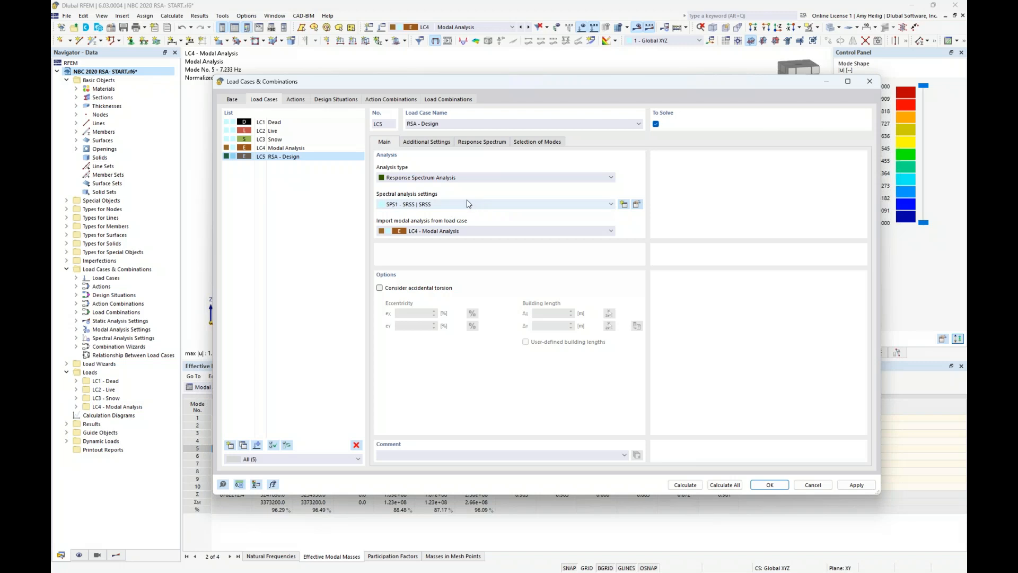
left_click(637, 205)
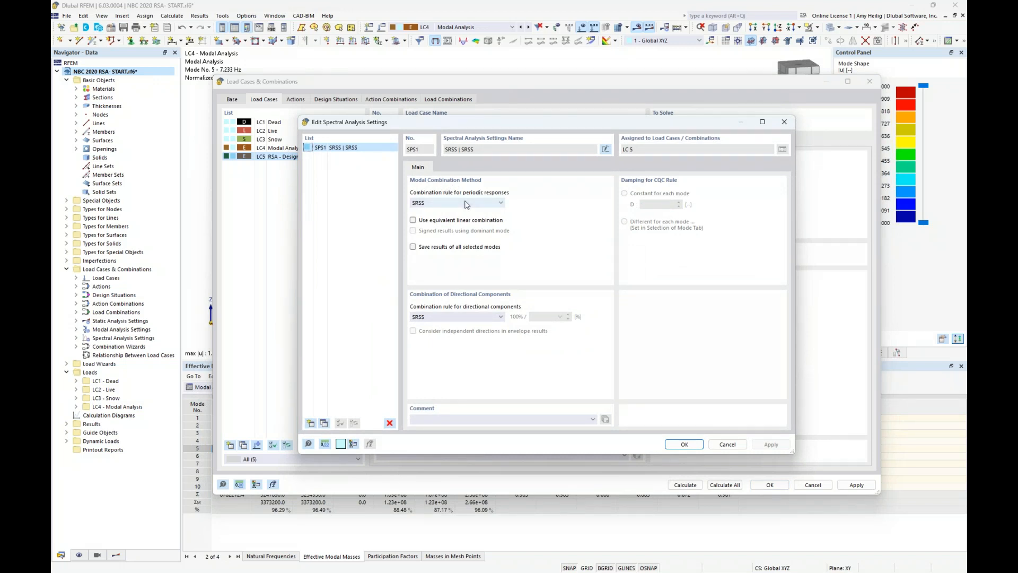
left_click(488, 203)
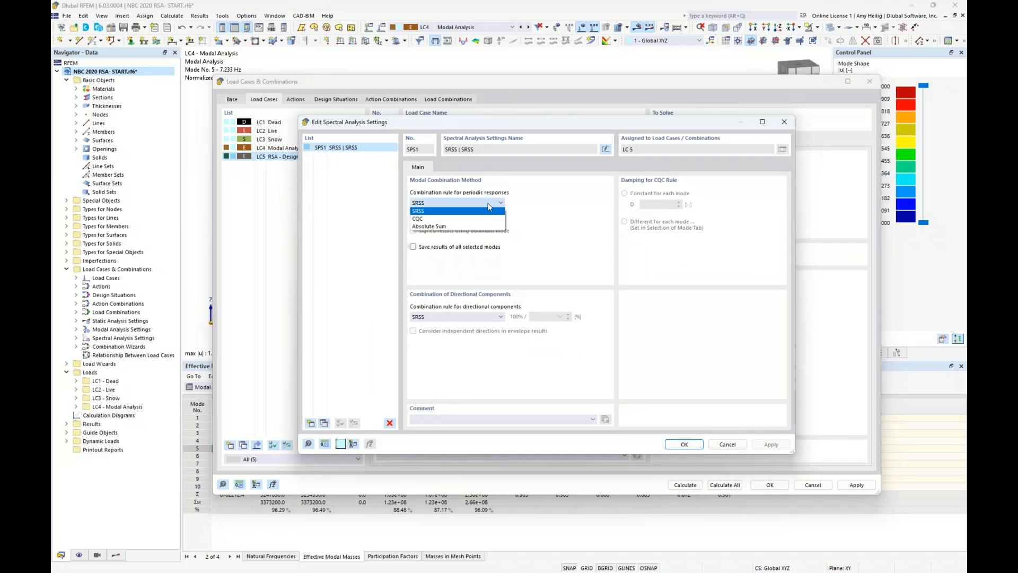
left_click(546, 239)
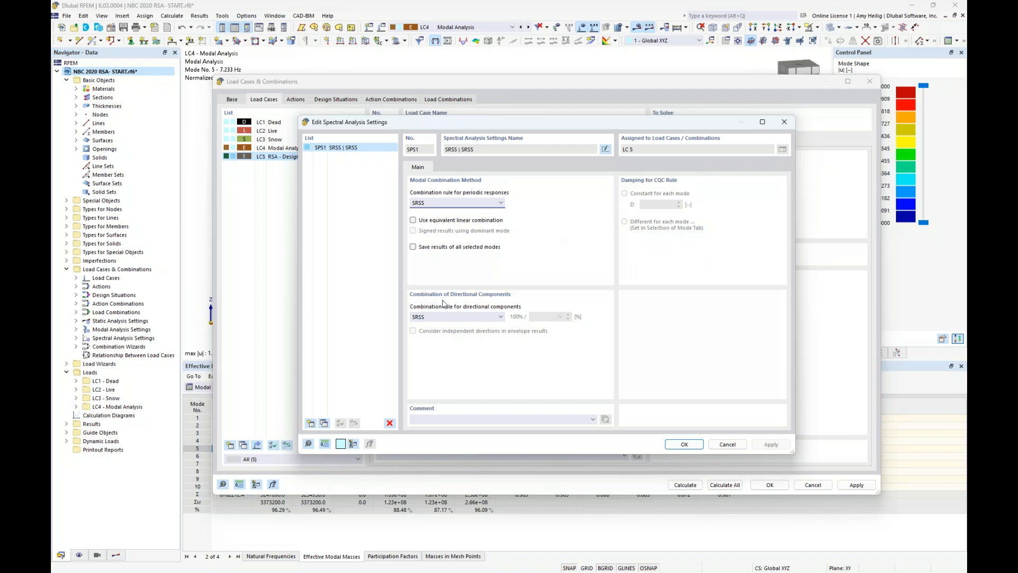
left_click(501, 317)
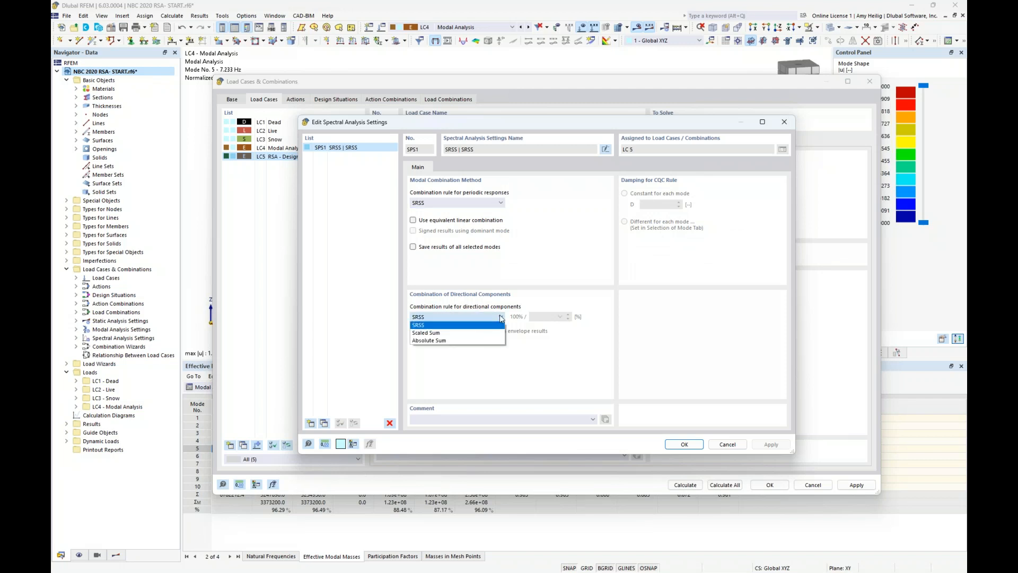
left_click(570, 271)
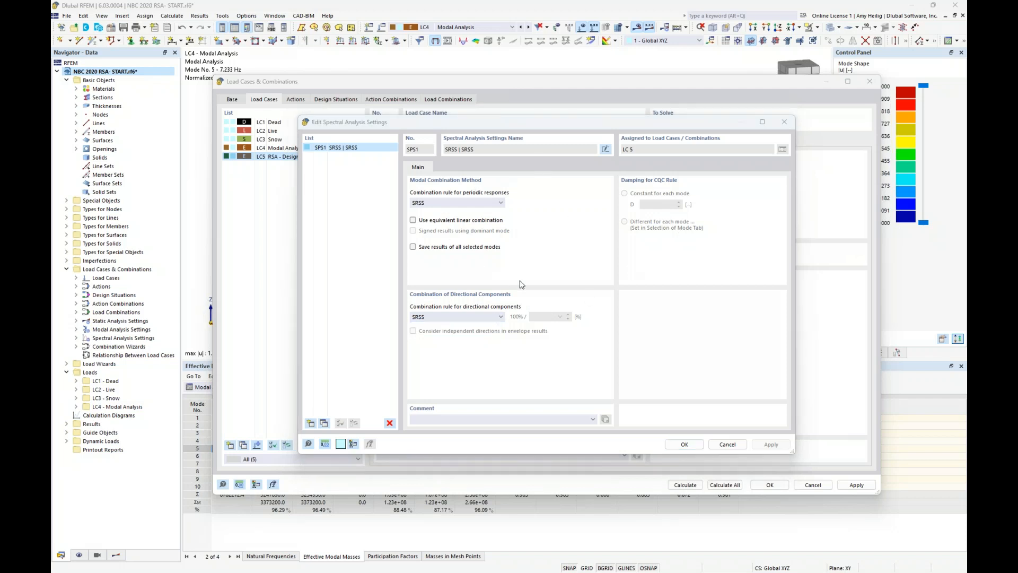
Switch to the presentation and show the Modal Combination Method slide
key("super+Tab")
left_click(435, 292)
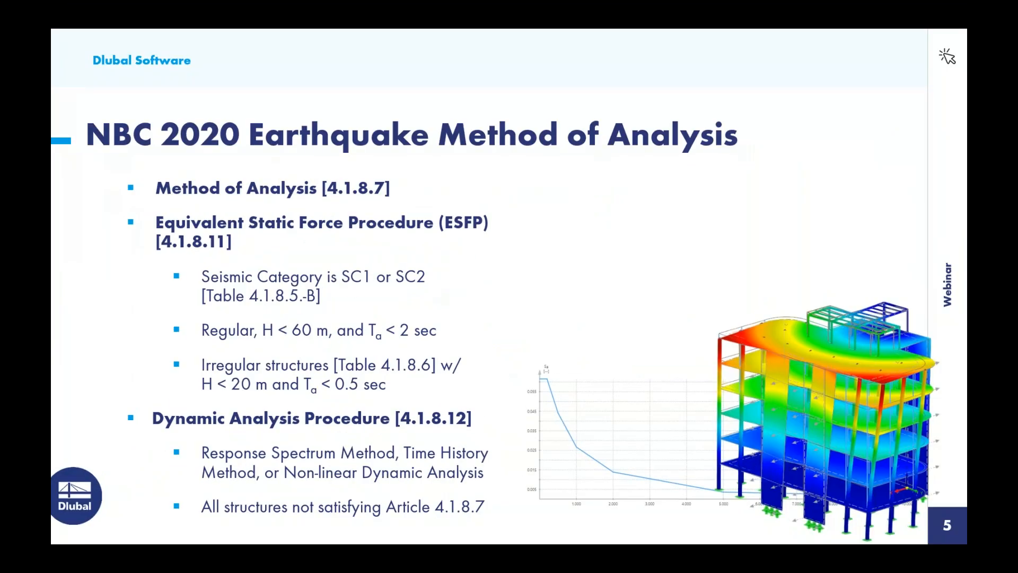
key("Right")
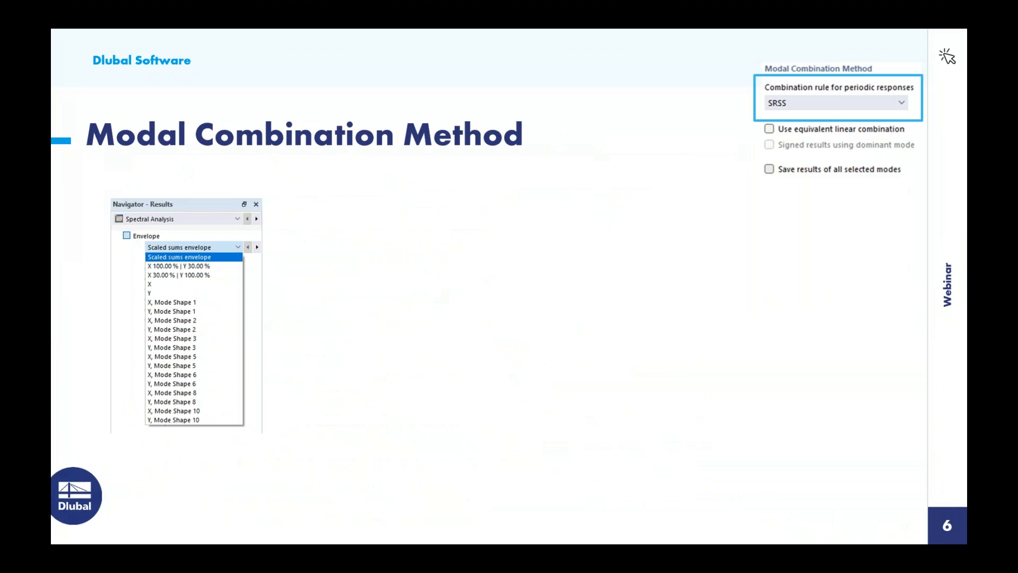
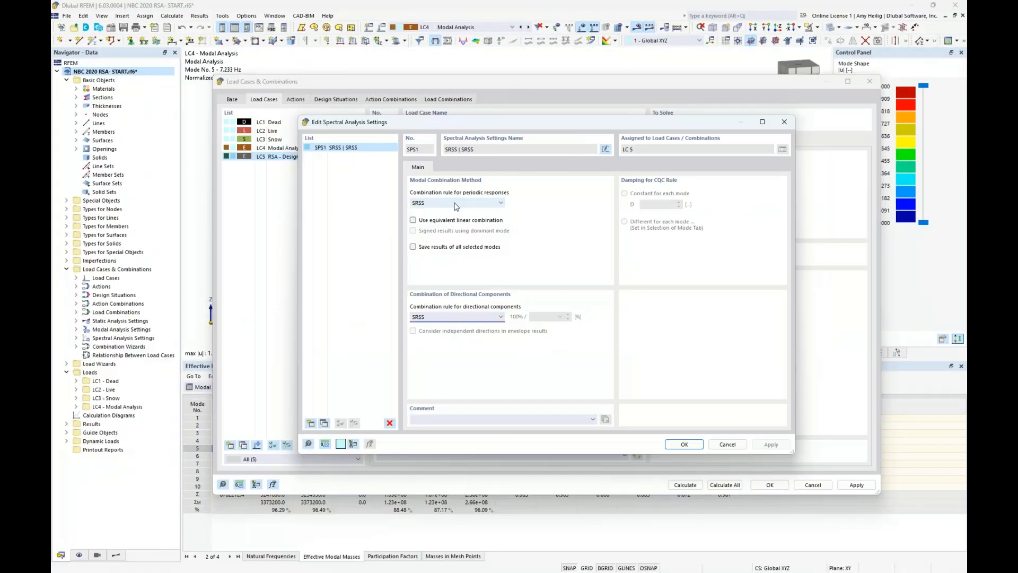
Back in RFEM, try the CQC rule for periodic responses to view its damping options, and return the rule to SRSS
left_click(455, 206)
left_click(448, 219)
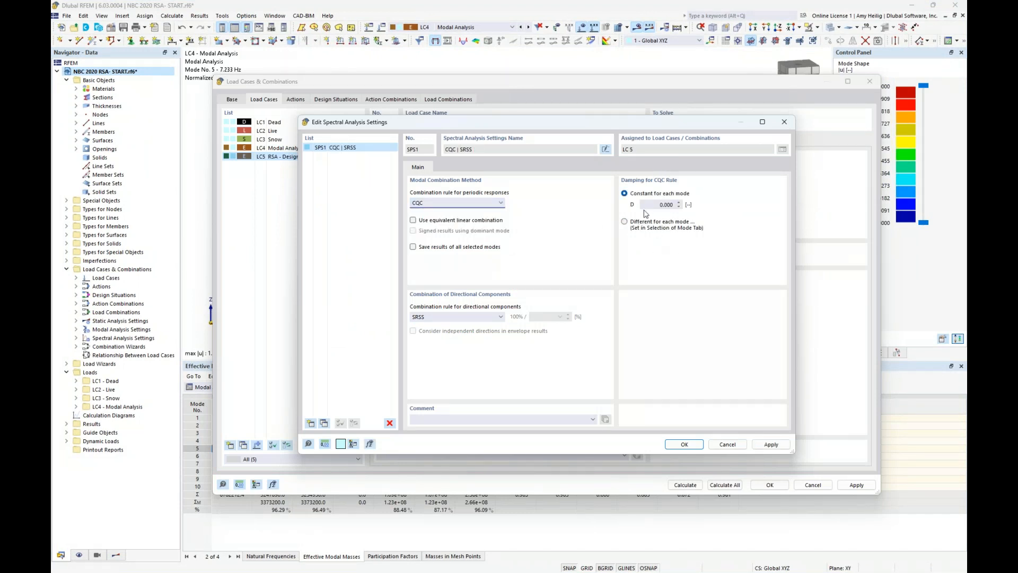
left_click(465, 204)
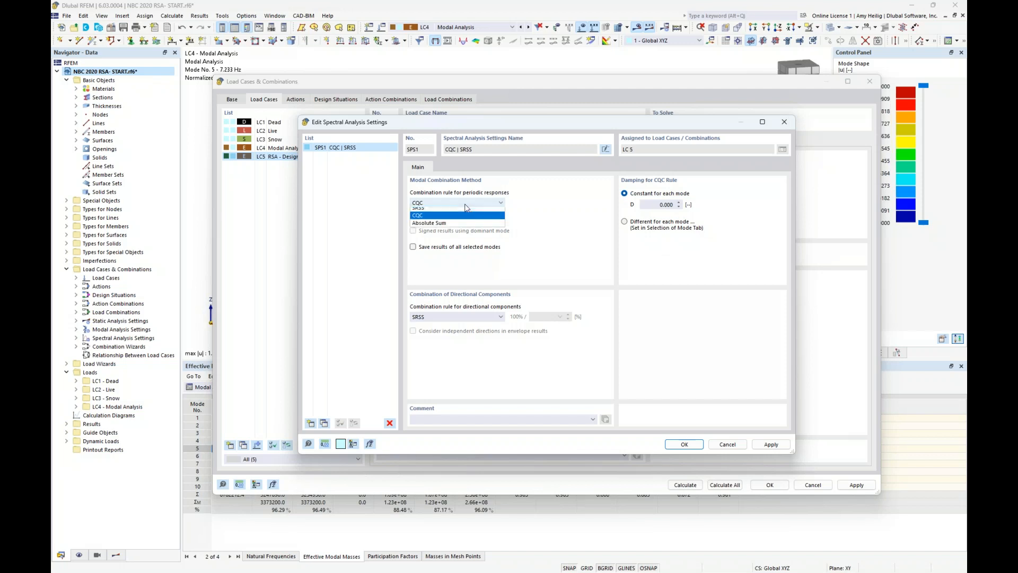
left_click(462, 217)
Enable equivalent linear combination and saving results of all selected modes, and accept Scaled Sum 100% / 30% as the directional combination rule
left_click(414, 221)
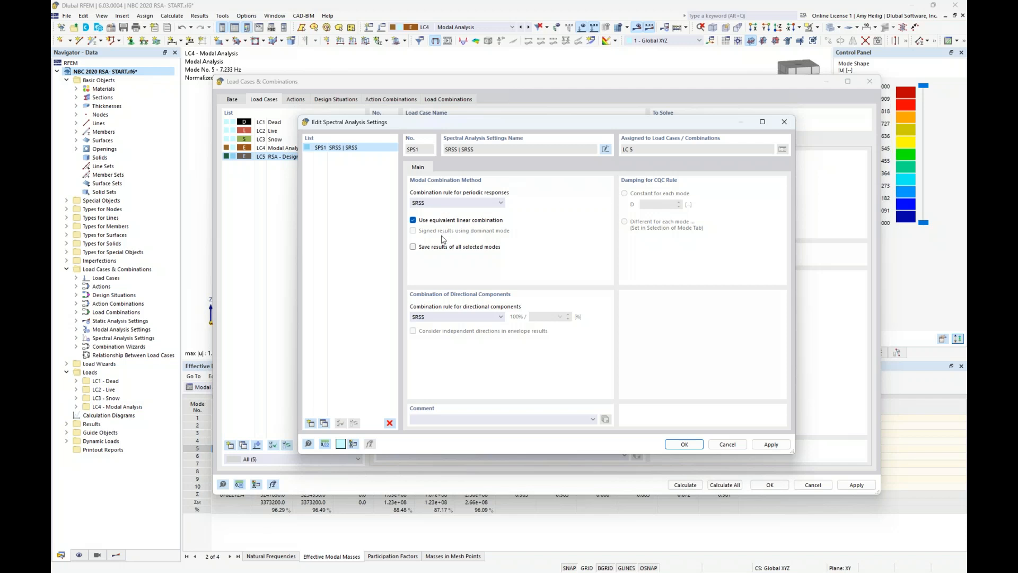
left_click(412, 250)
left_click(473, 319)
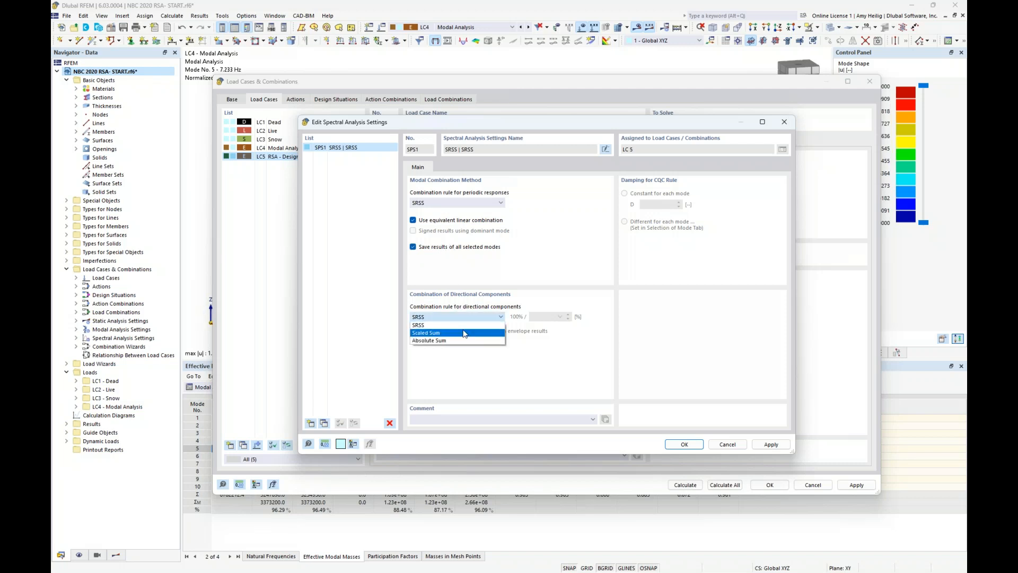
left_click(464, 333)
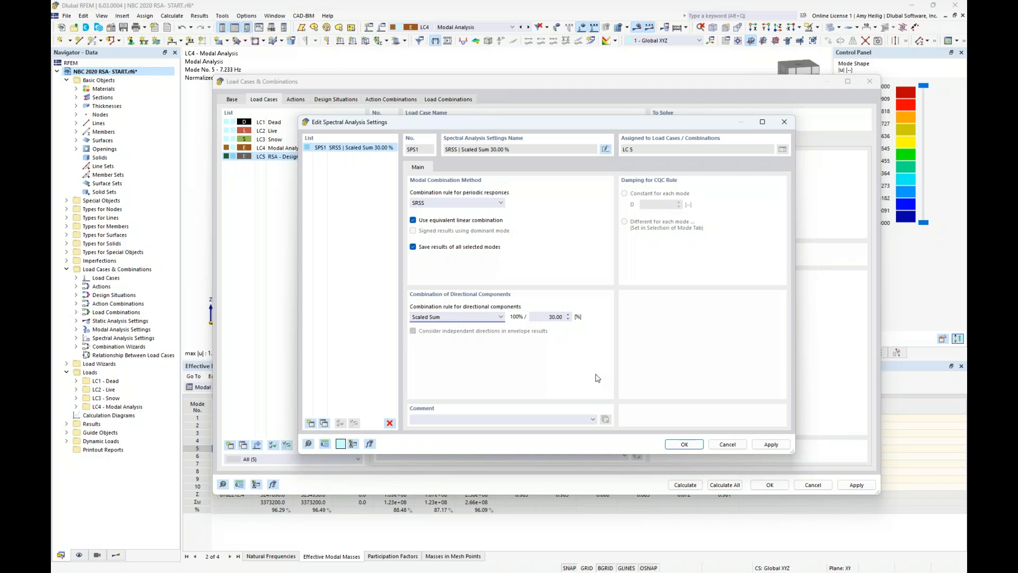
left_click(683, 444)
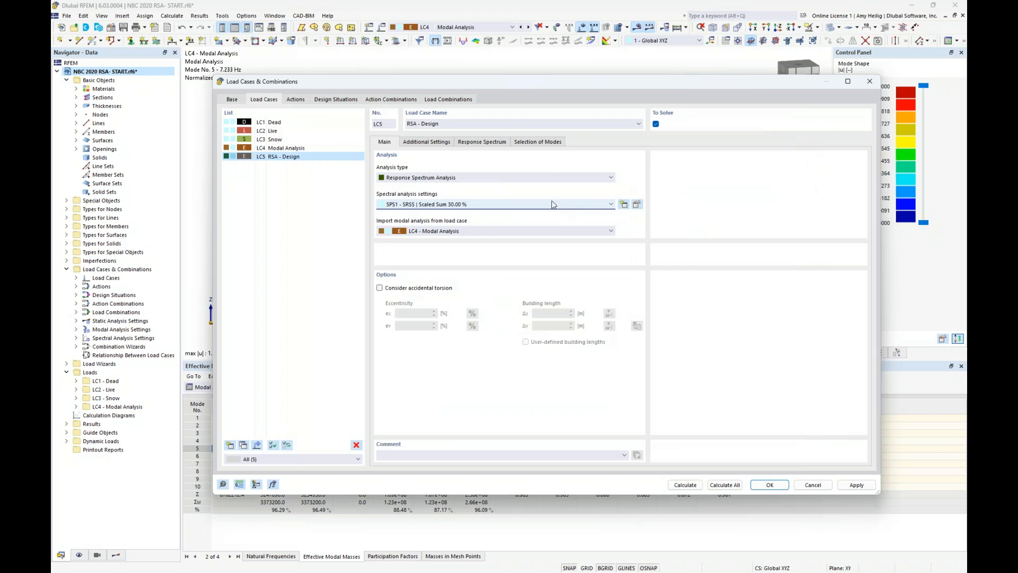
Consider accidental torsion with 10% eccentricity in both X and Y, keeping LC4 as the modal analysis source, and calculate RSA - Design
left_click(468, 231)
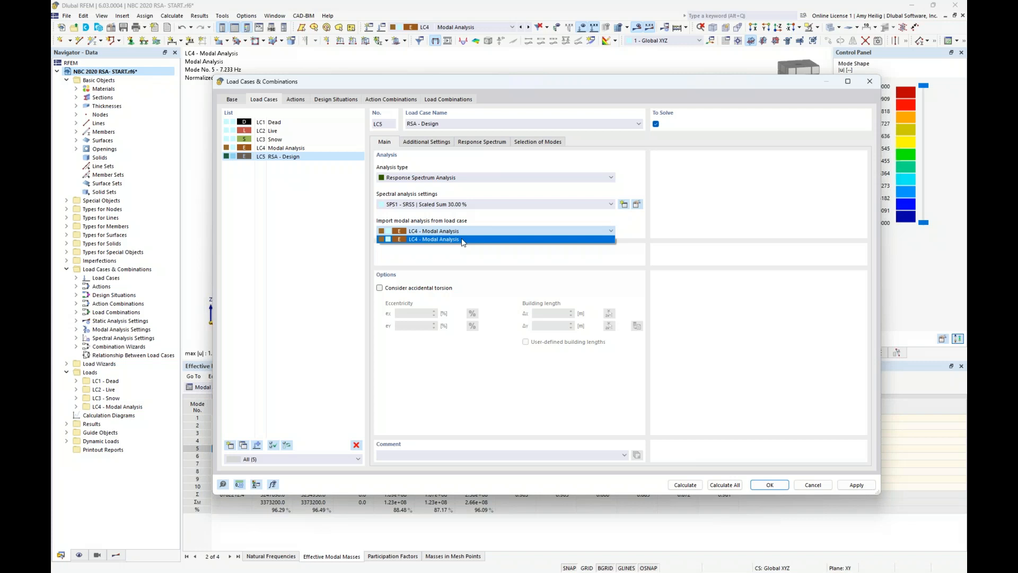
left_click(463, 239)
left_click(380, 288)
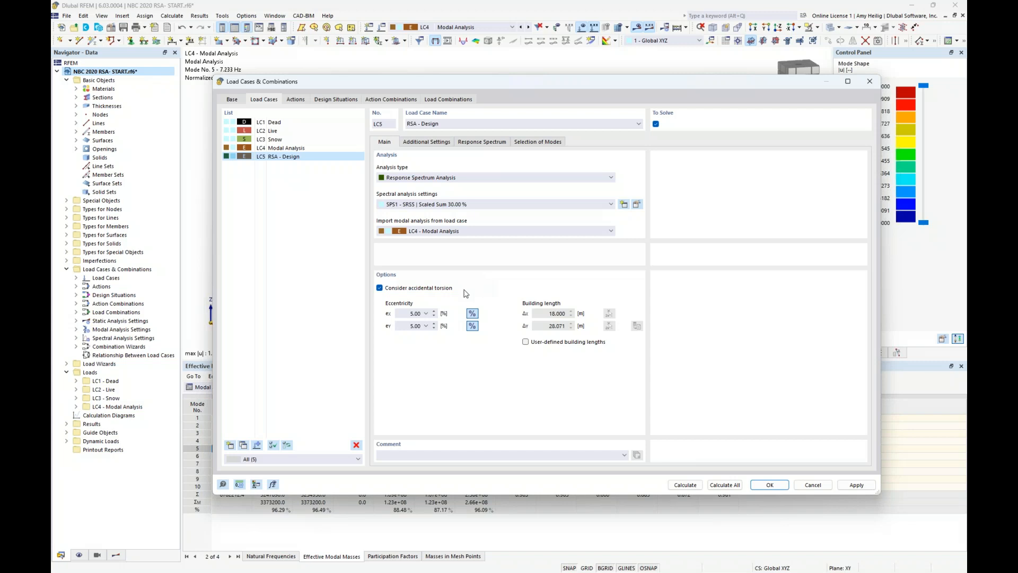
double_click(415, 312)
type("10")
key("Tab")
type("10")
left_click(406, 314)
left_click(686, 484)
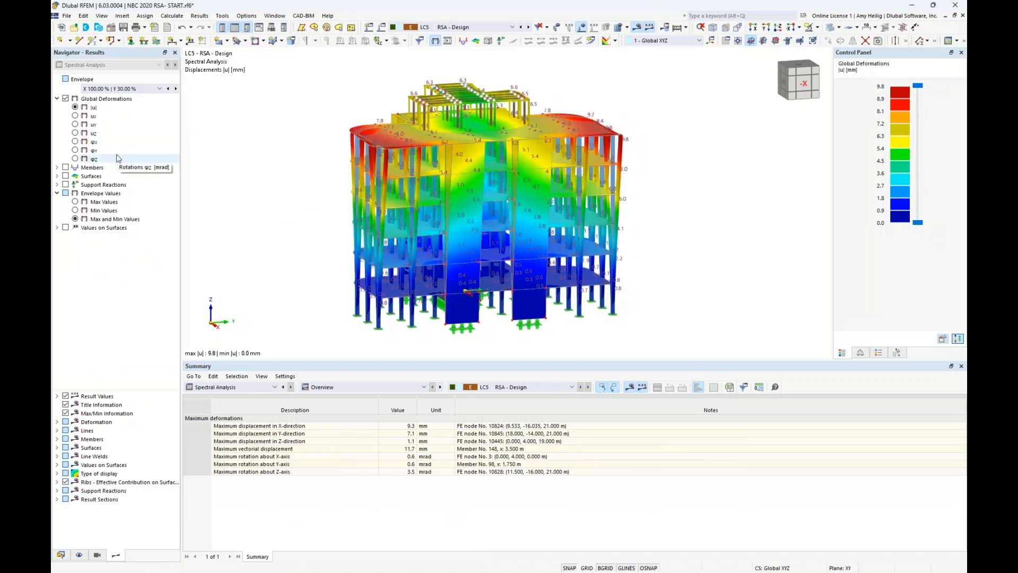
Compare the global deformations for X, Mode Shape 1, the X direction alone and the scaled sums envelope
left_click(142, 89)
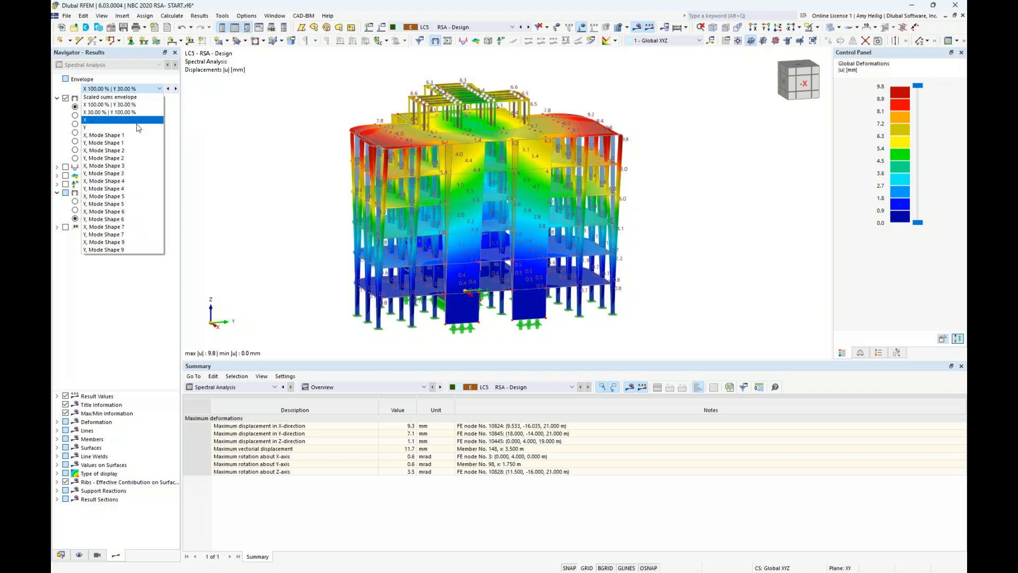
left_click(128, 136)
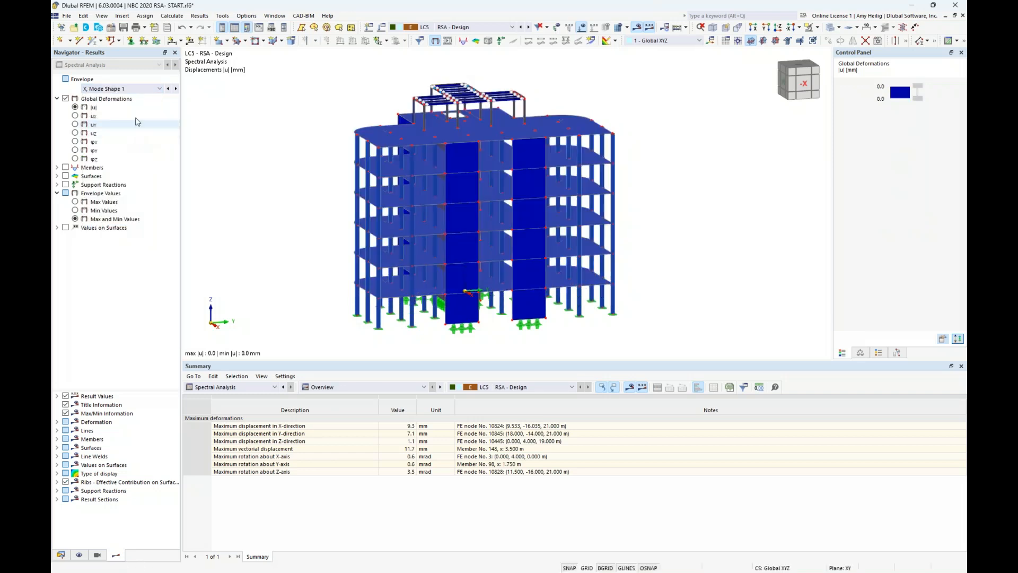
left_click(135, 89)
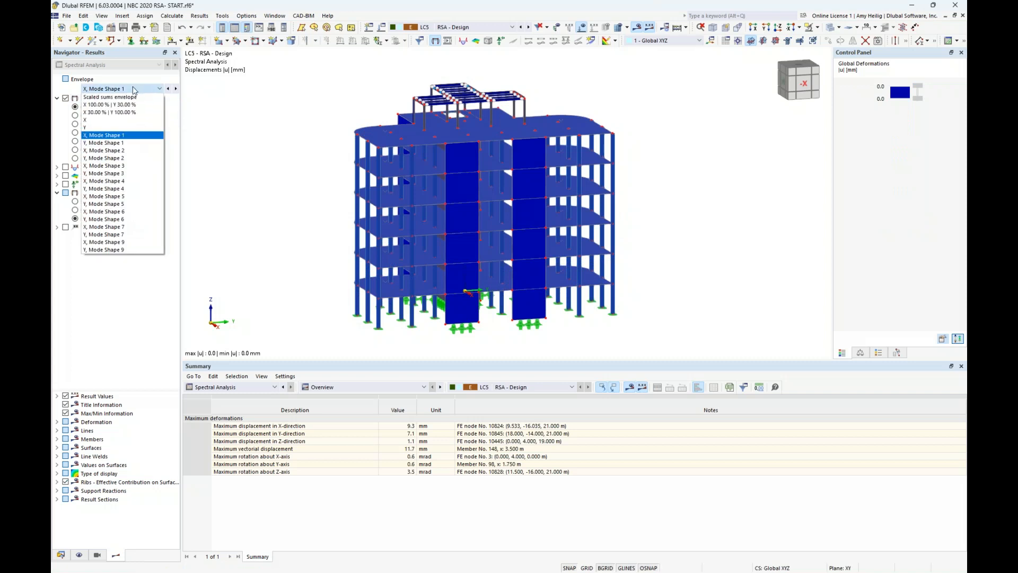
left_click(108, 121)
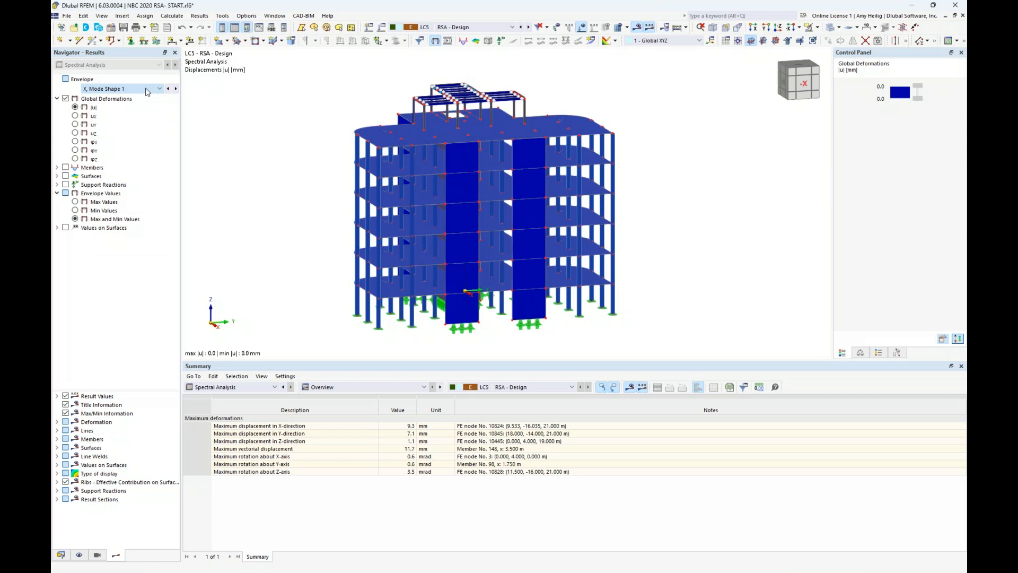
left_click(147, 90)
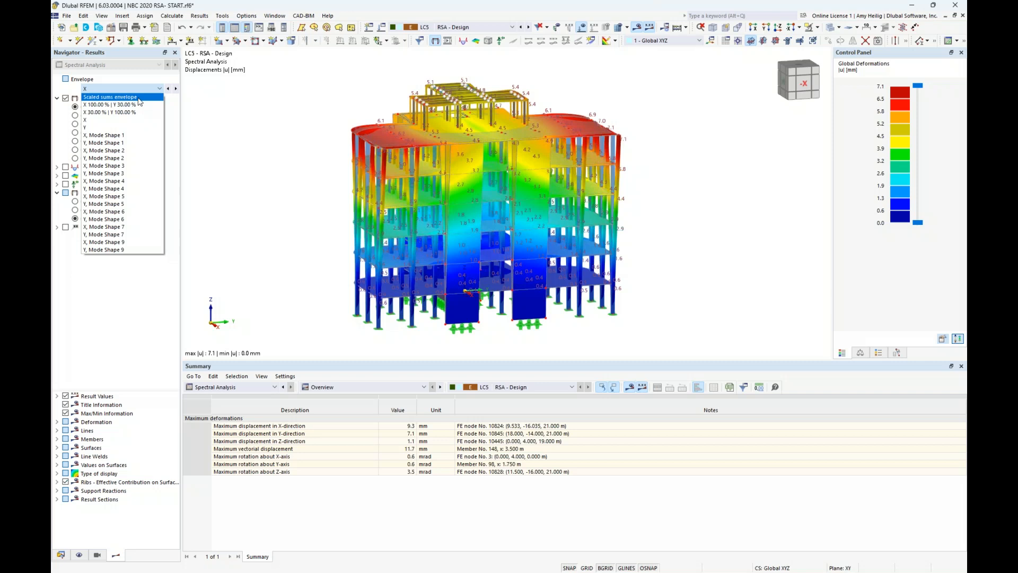
left_click(138, 98)
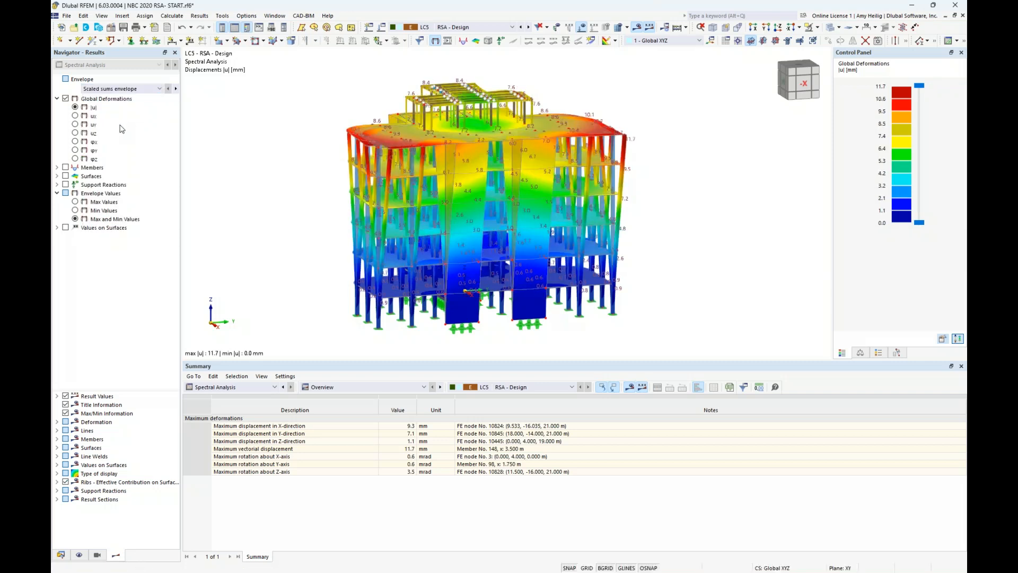
left_click(132, 91)
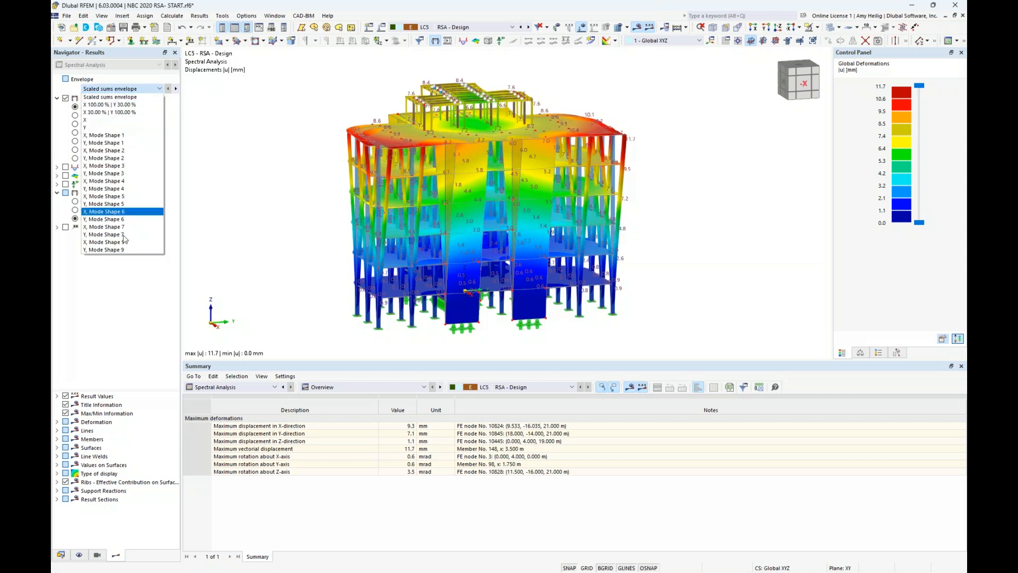
left_click(109, 295)
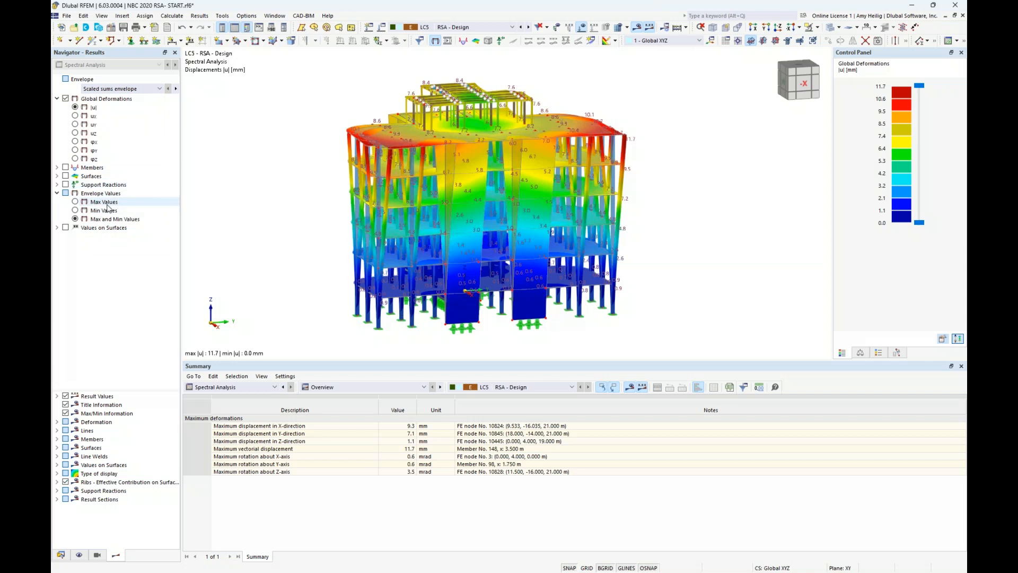
Examine the building's scaled sums deformations in 3D with only the maximum envelope values and with both maximum and minimum values
middle_click_drag(251, 230, 309, 234, "ctrl")
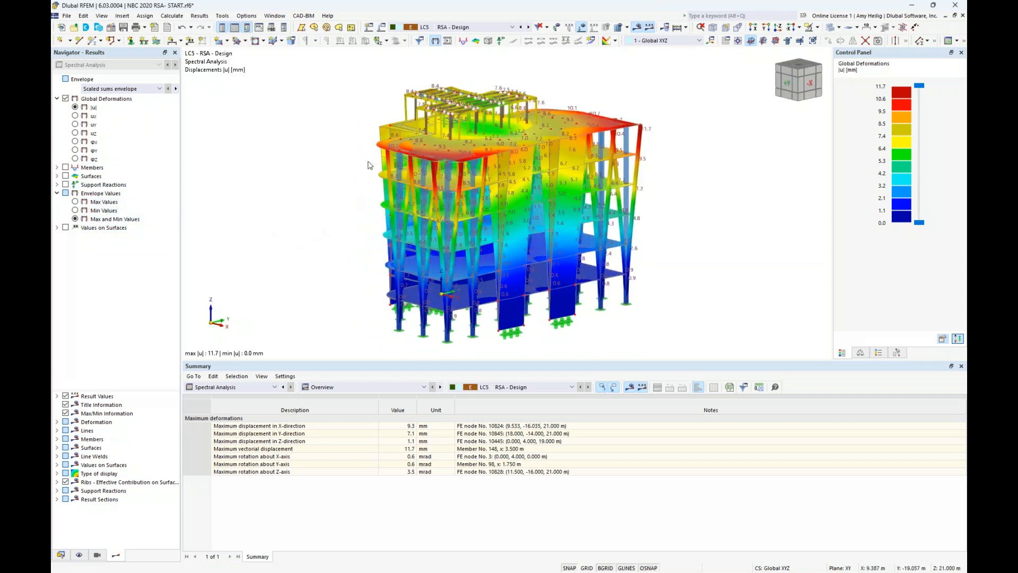
scroll(383, 157, "up", 1)
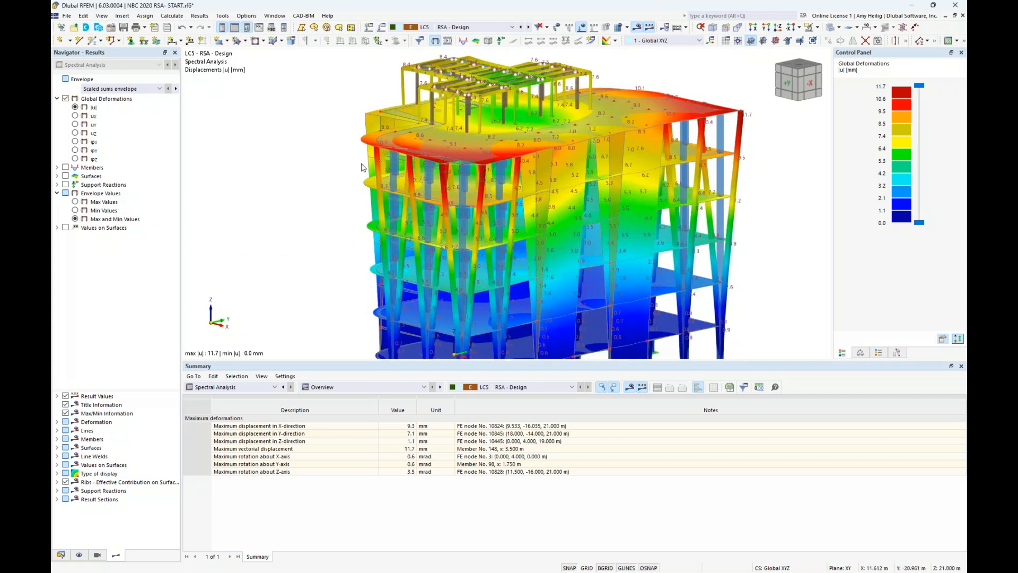
left_click(76, 202)
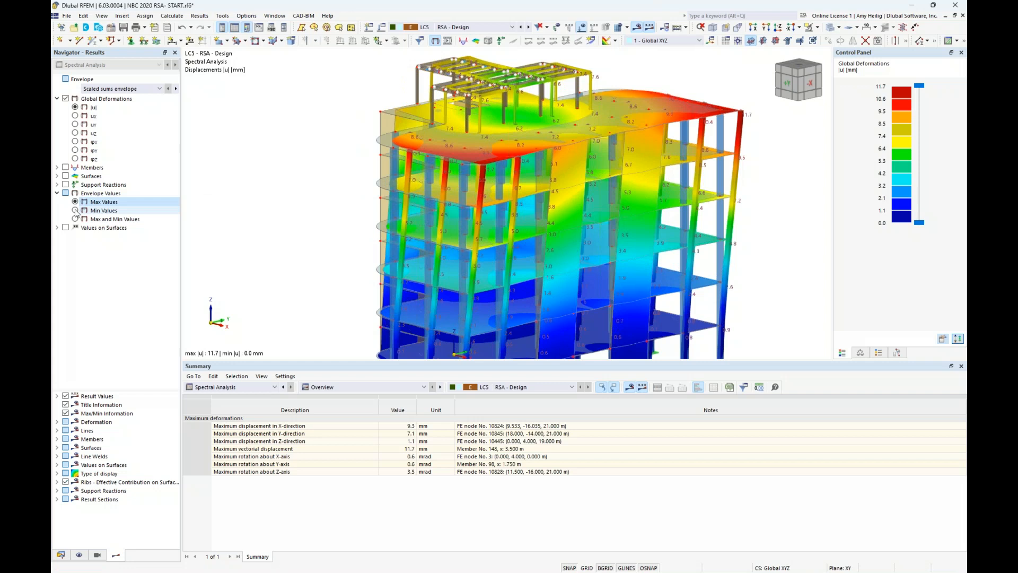
left_click(77, 219)
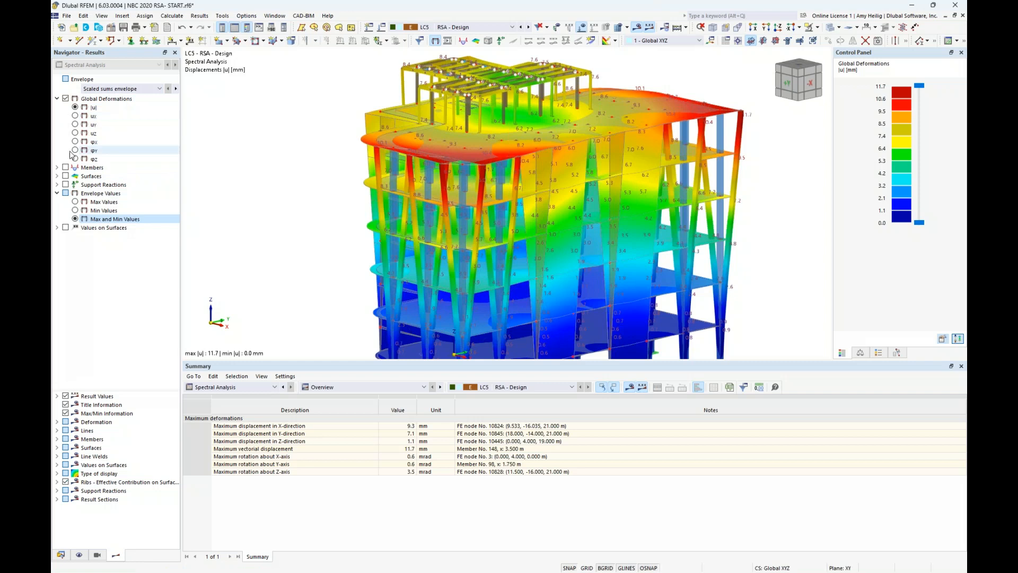
scroll(342, 205, "down", 4)
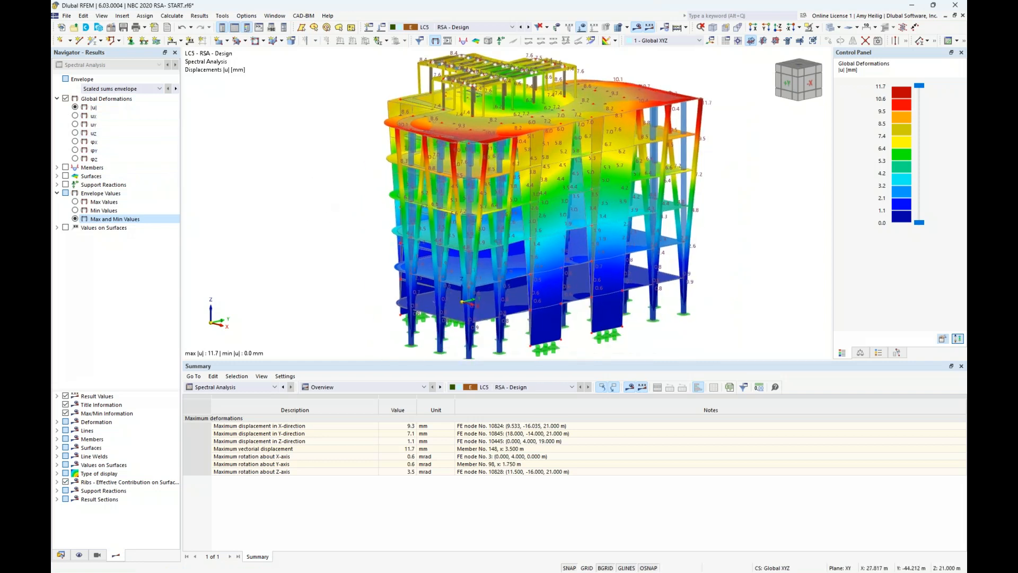
Display the member axial forces N for the scaled sums envelope, showing only the maximum values
left_click(57, 167)
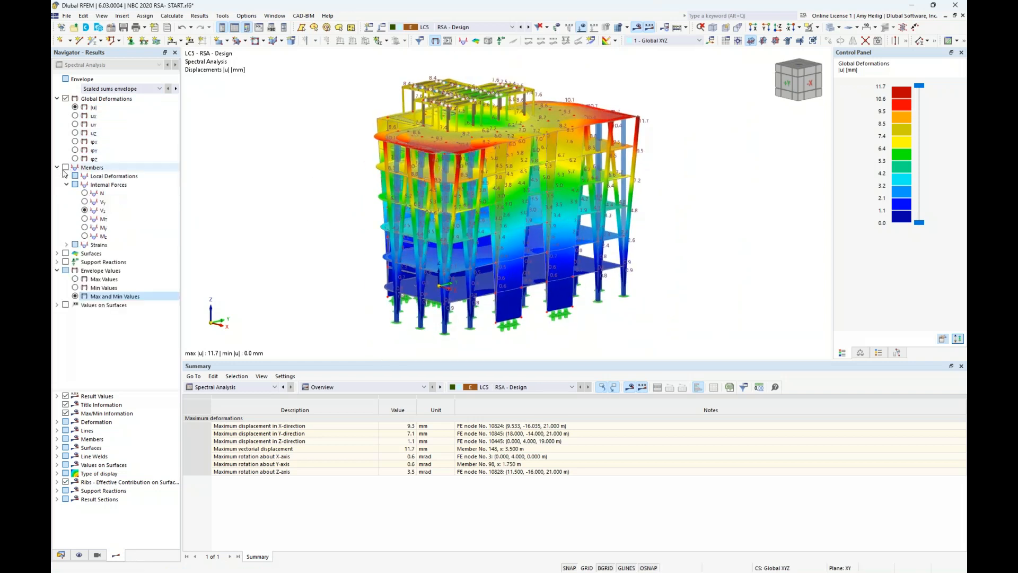
left_click(66, 167)
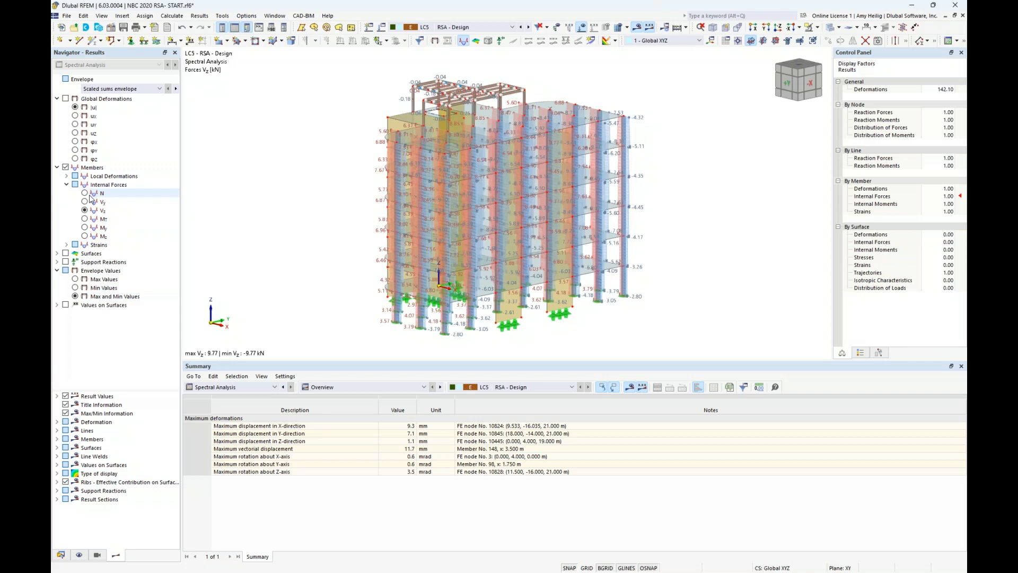
left_click(85, 194)
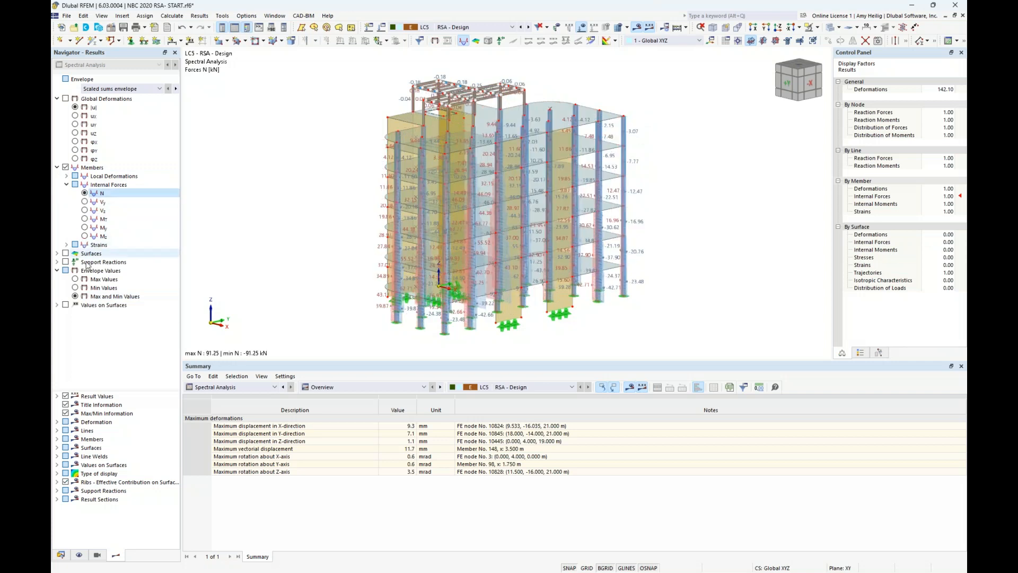
left_click(75, 279)
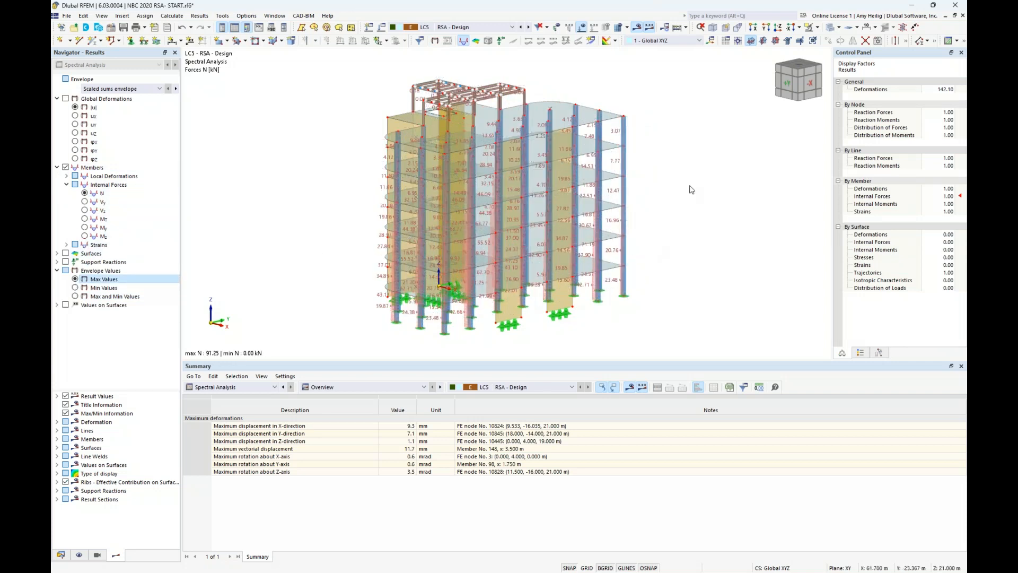
Show the model in wireframe and view the members' shear forces Vz and moments My for the scaled sums envelope
left_click(829, 28)
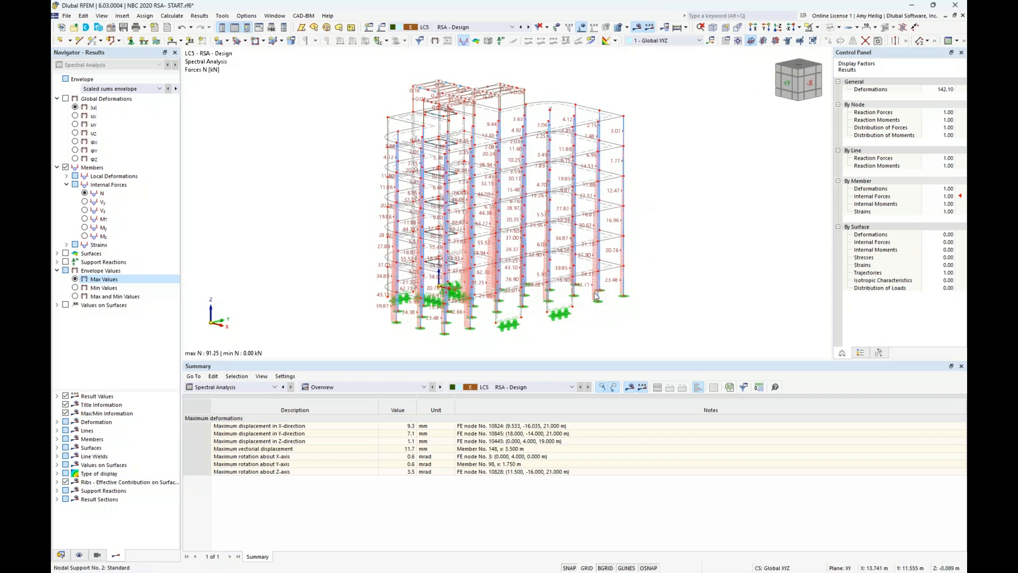
scroll(622, 299, "up", 1)
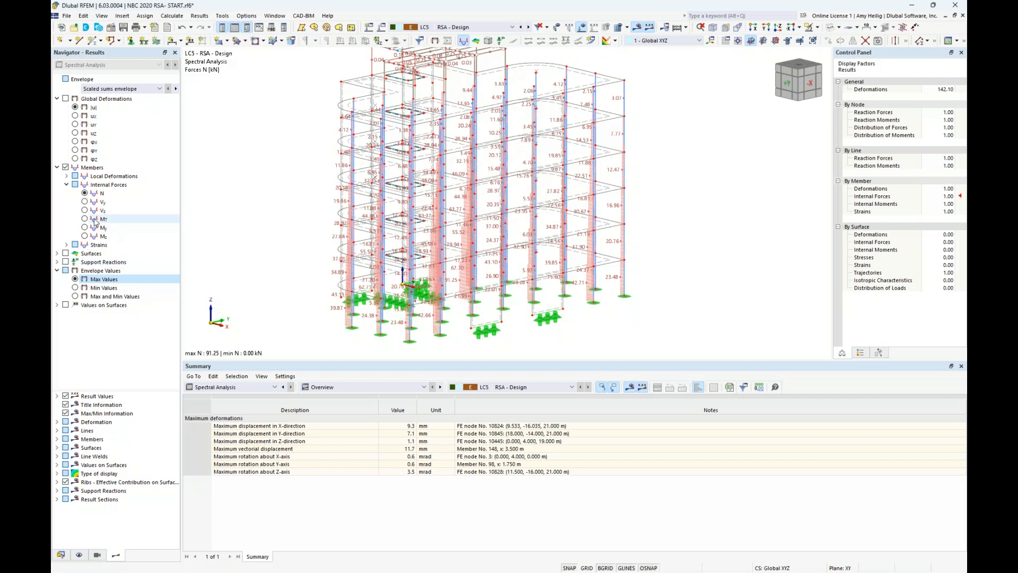
left_click(85, 210)
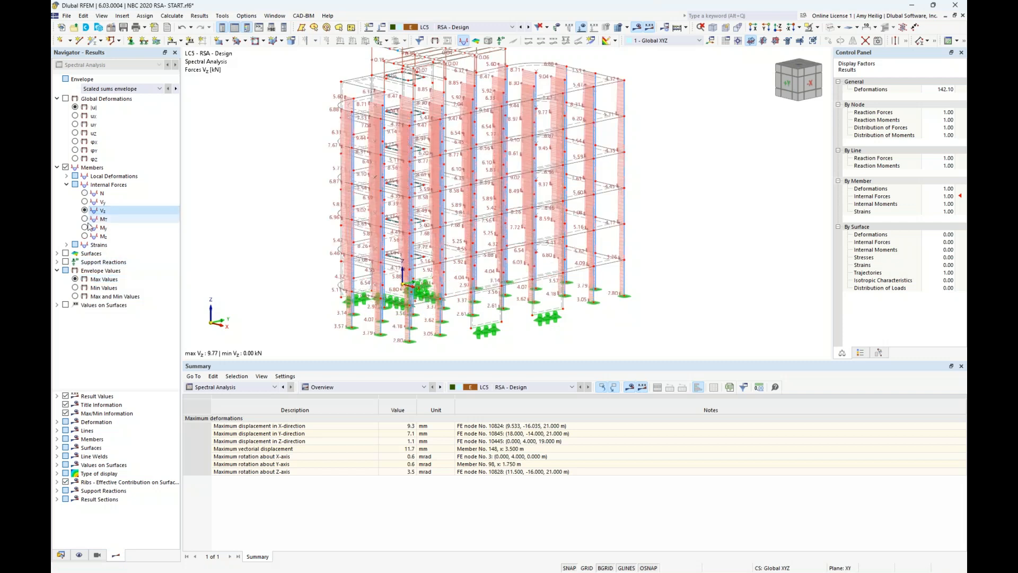
left_click(85, 228)
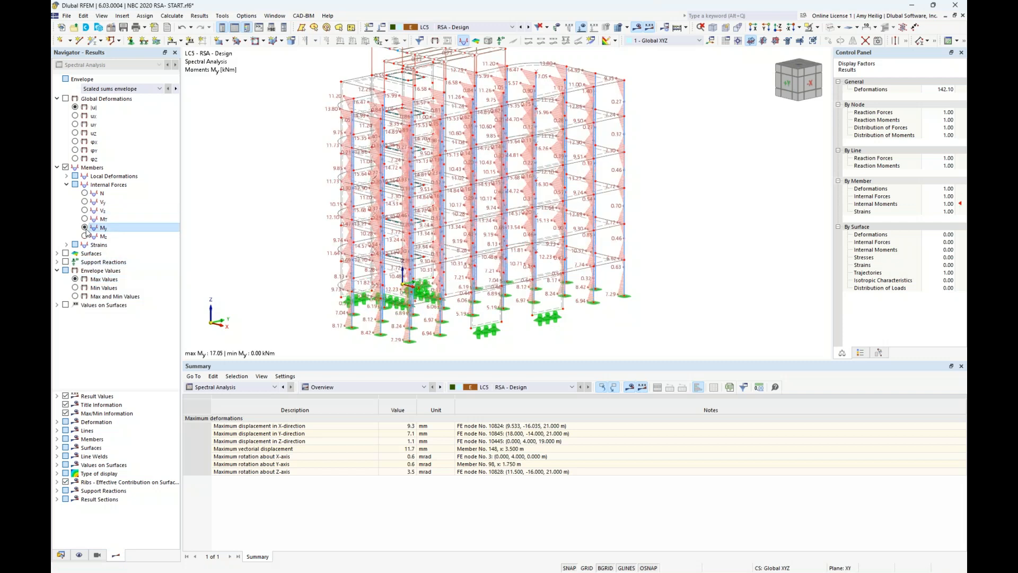
Replace the member results with surface results and compare the basic internal forces mx, my, nx and ny with their color scale
left_click(57, 167)
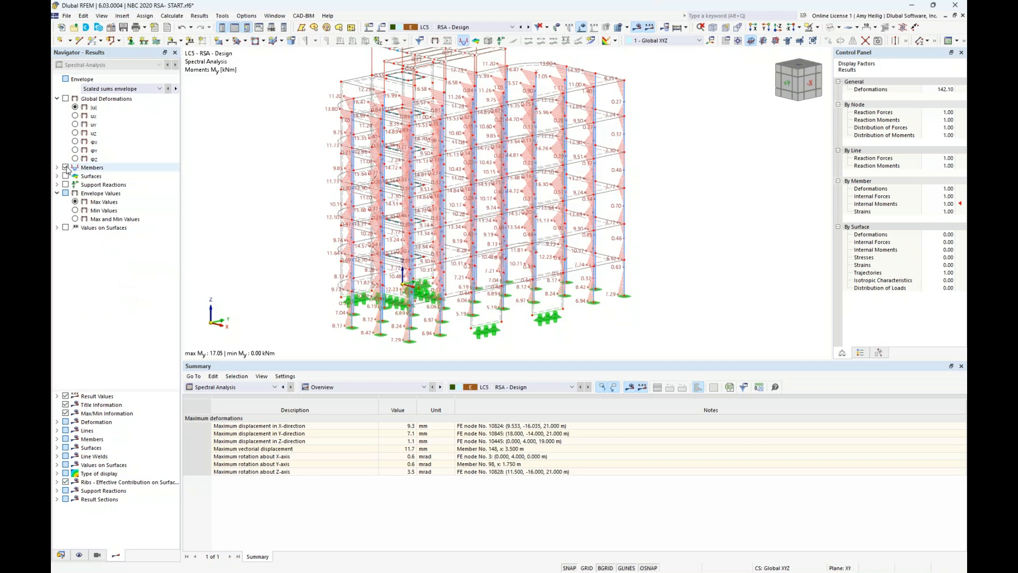
left_click(66, 168)
left_click(65, 176)
left_click(57, 176)
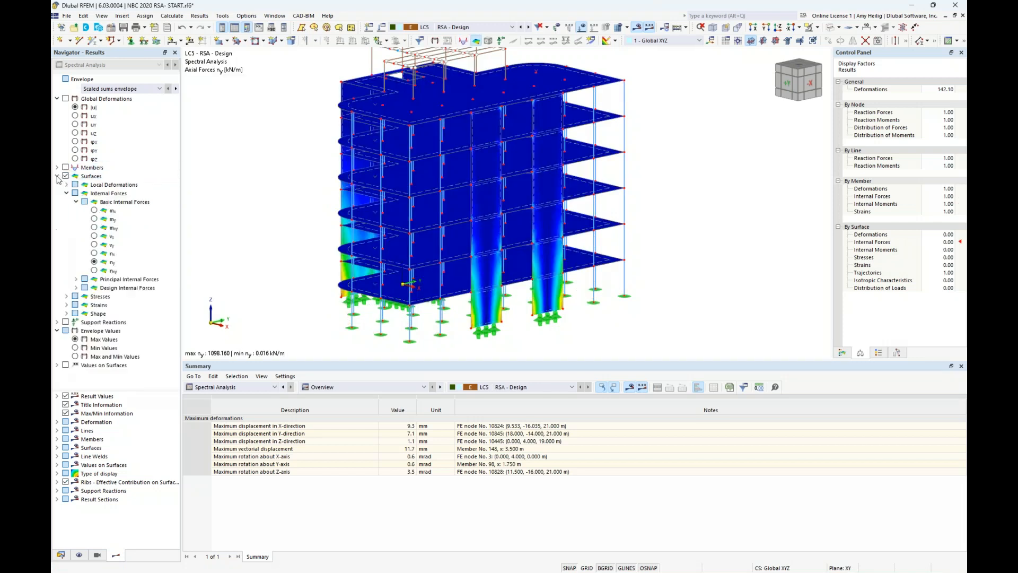
left_click(94, 211)
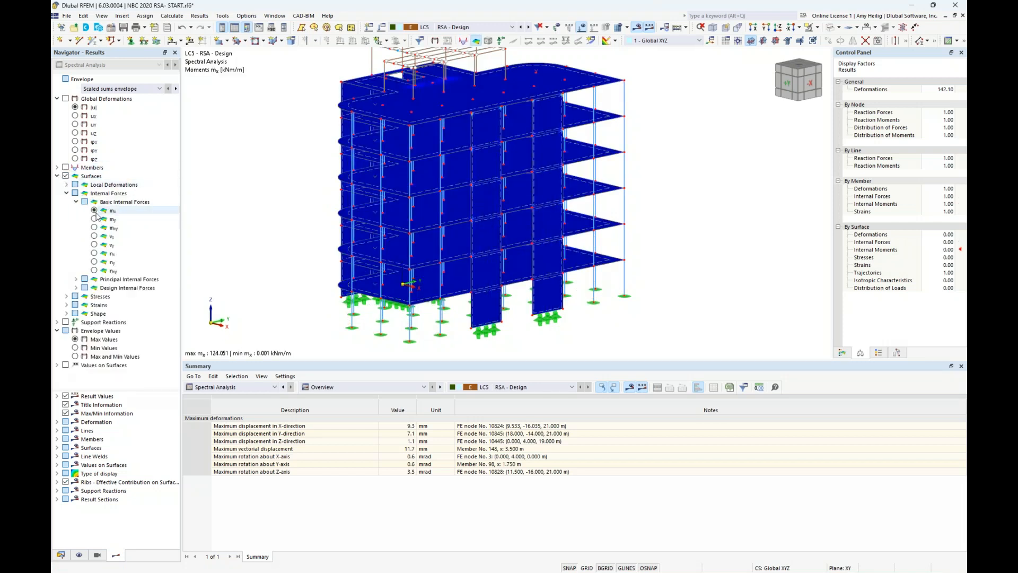
left_click(94, 219)
left_click(840, 353)
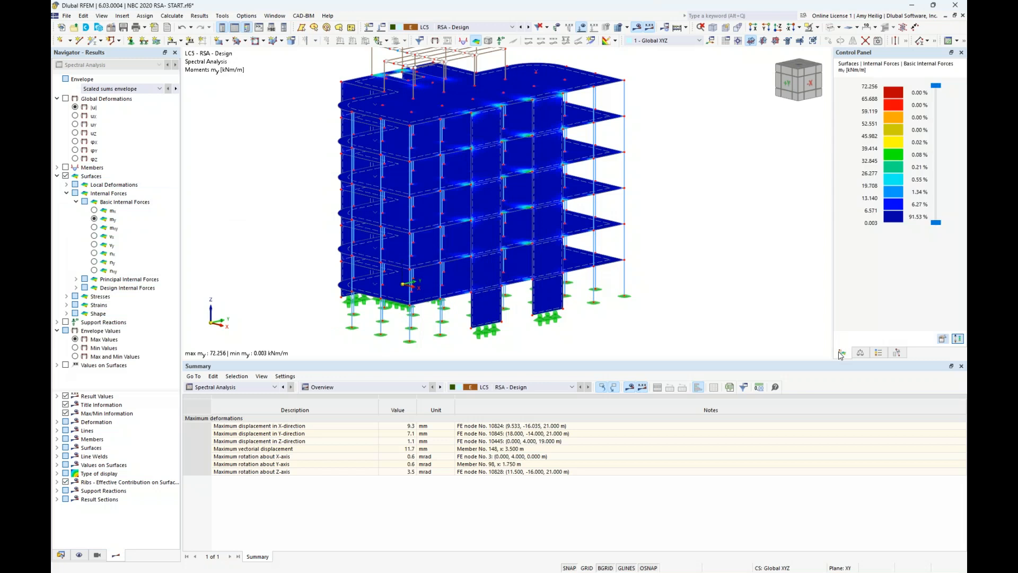
left_click(95, 253)
left_click(93, 262)
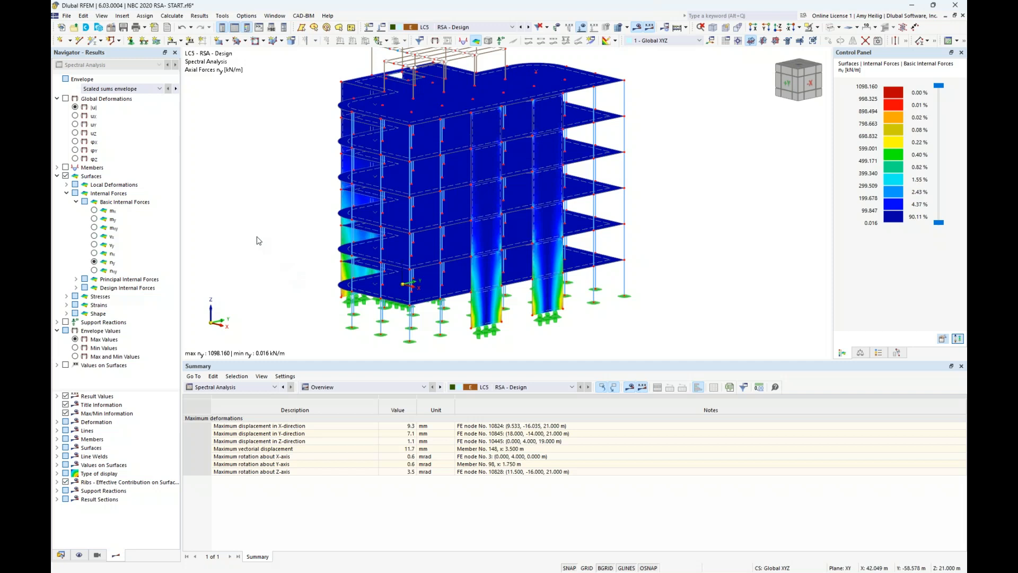
Open the spectral analysis internal forces table by member and examine the values listed for member 1
left_click(57, 176)
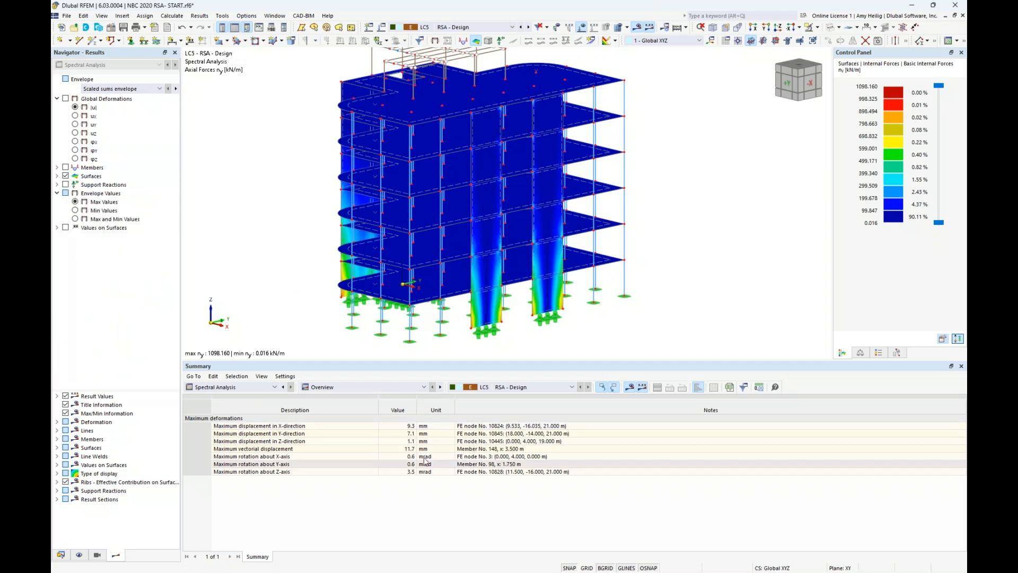
left_click(250, 387)
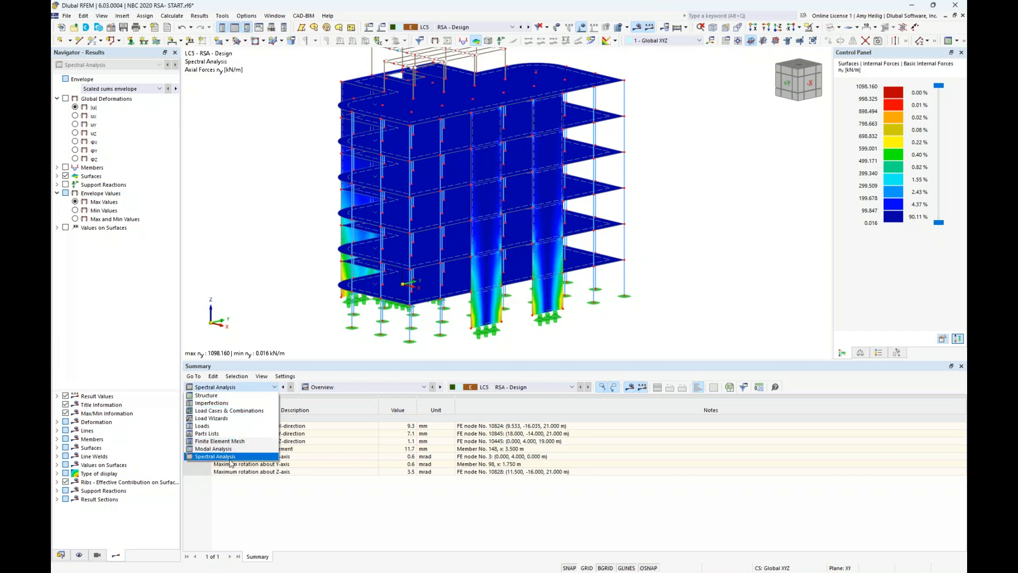
left_click(379, 386)
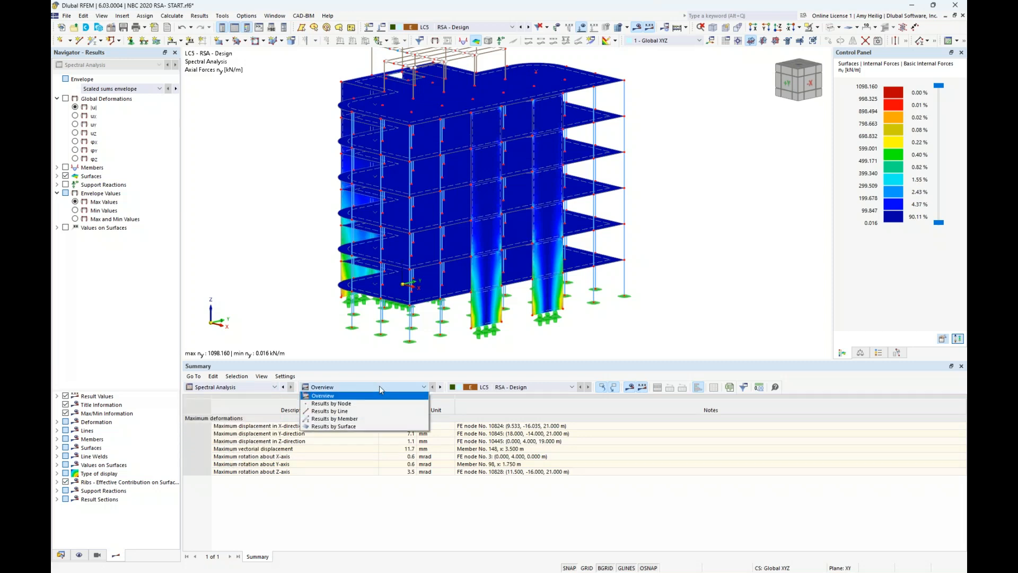
left_click(375, 419)
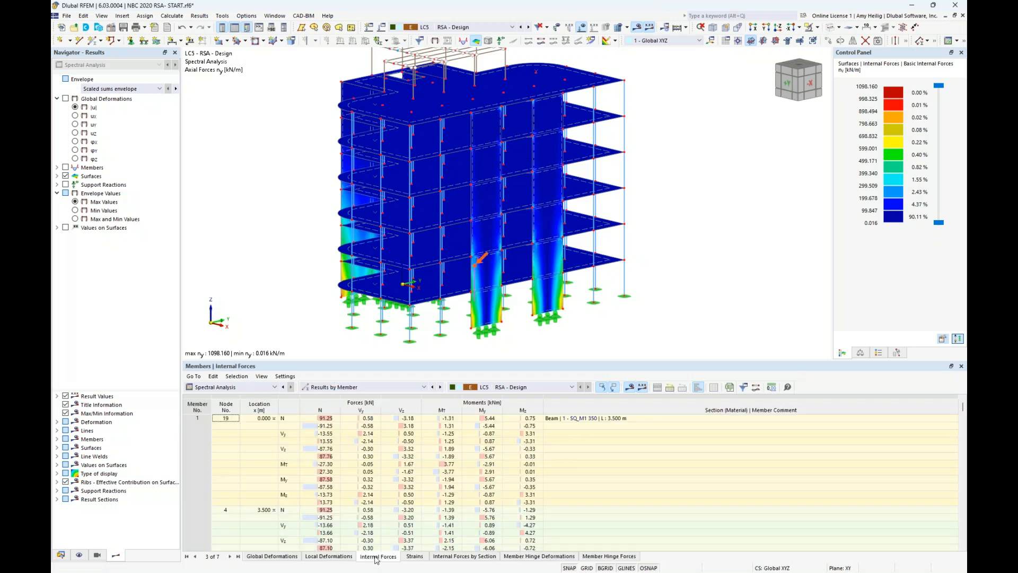
left_click(366, 480)
left_click(352, 464)
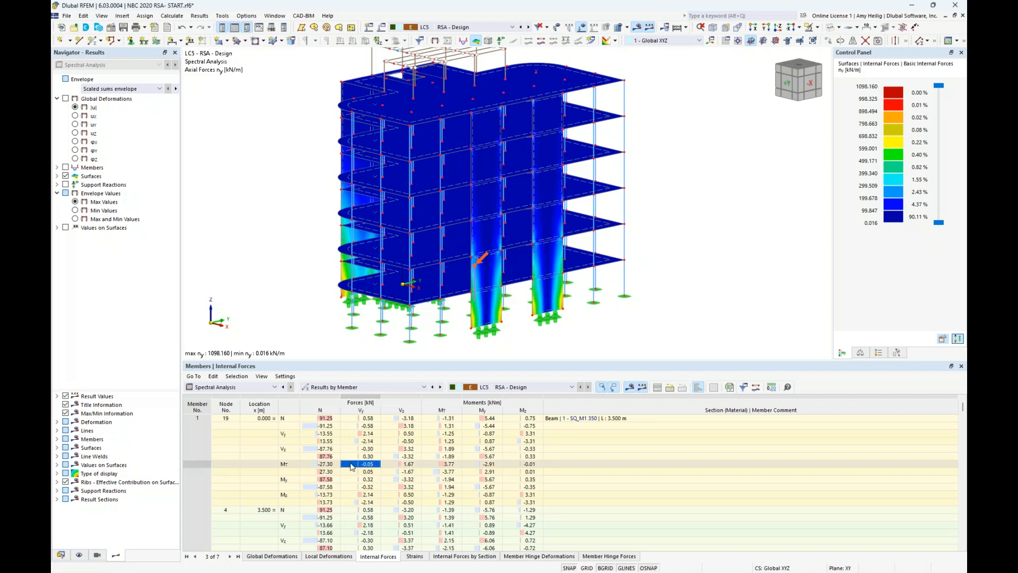
Hide the surface results and review member 1's internal forces down to its extremes, including the other available result categories
left_click(65, 175)
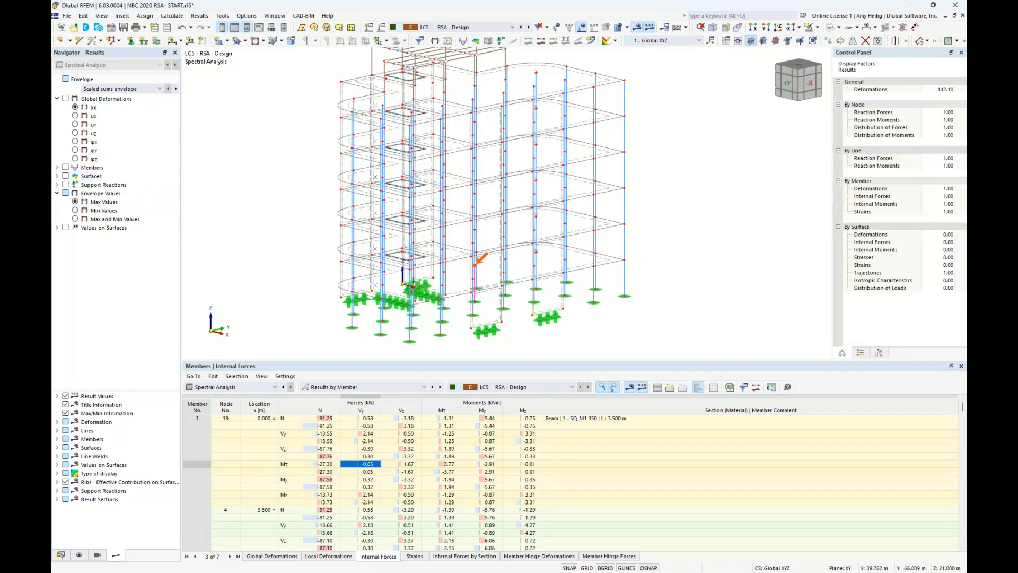
left_click(358, 517)
scroll(359, 521, "down", 5)
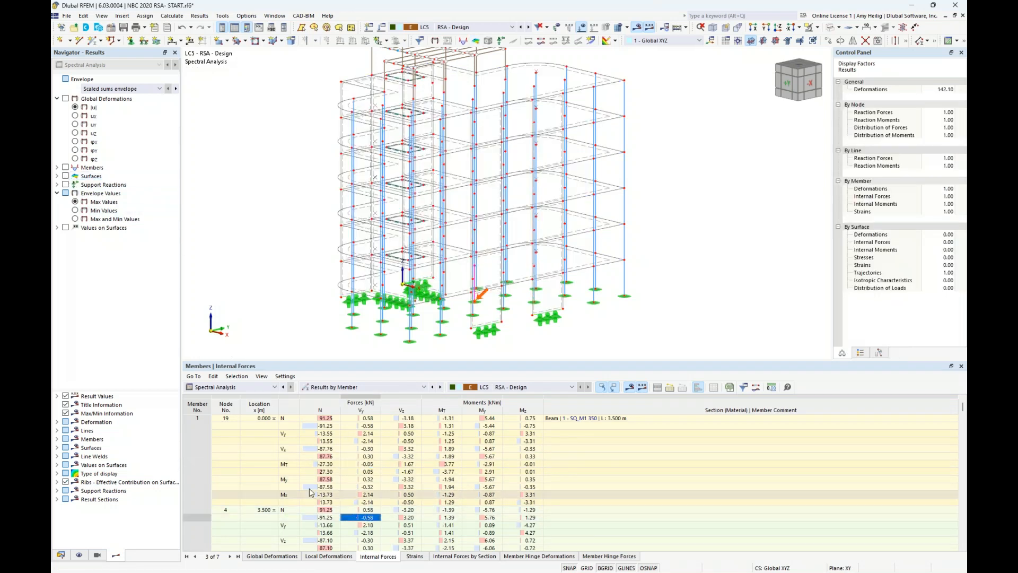
scroll(361, 515, "down", 1)
left_click(361, 515)
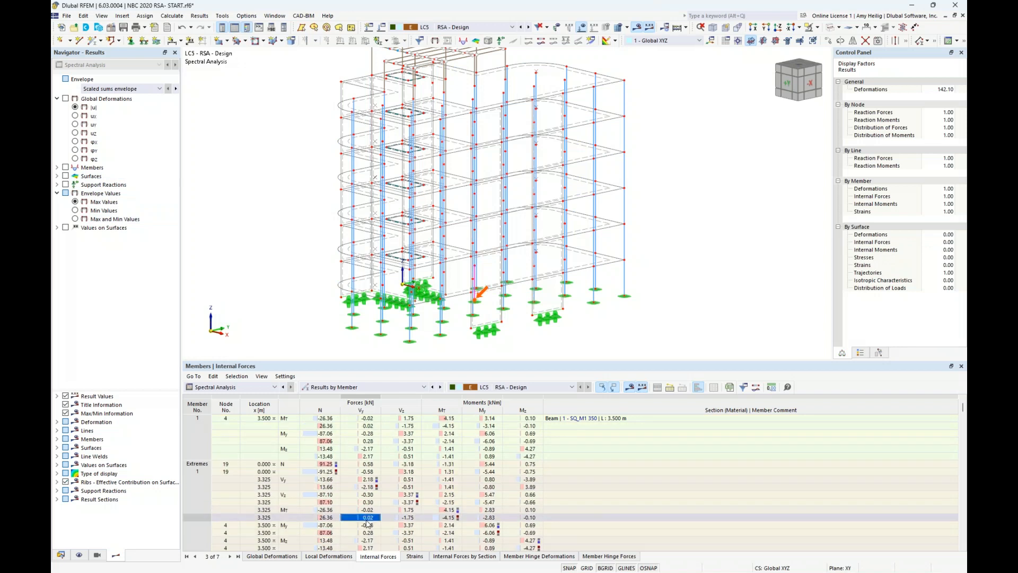
middle_click_drag(588, 245, 559, 243, "ctrl")
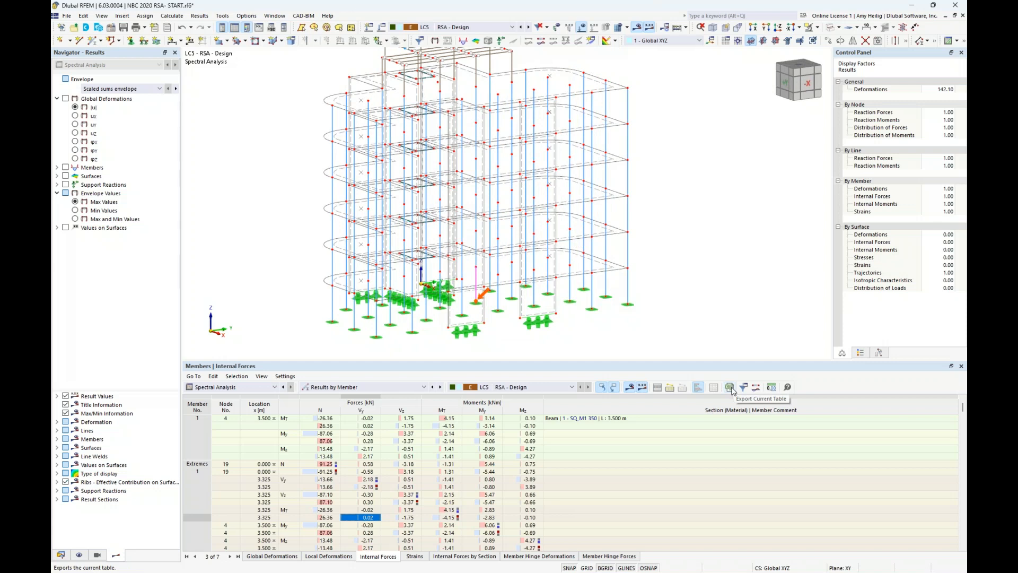
left_click(345, 387)
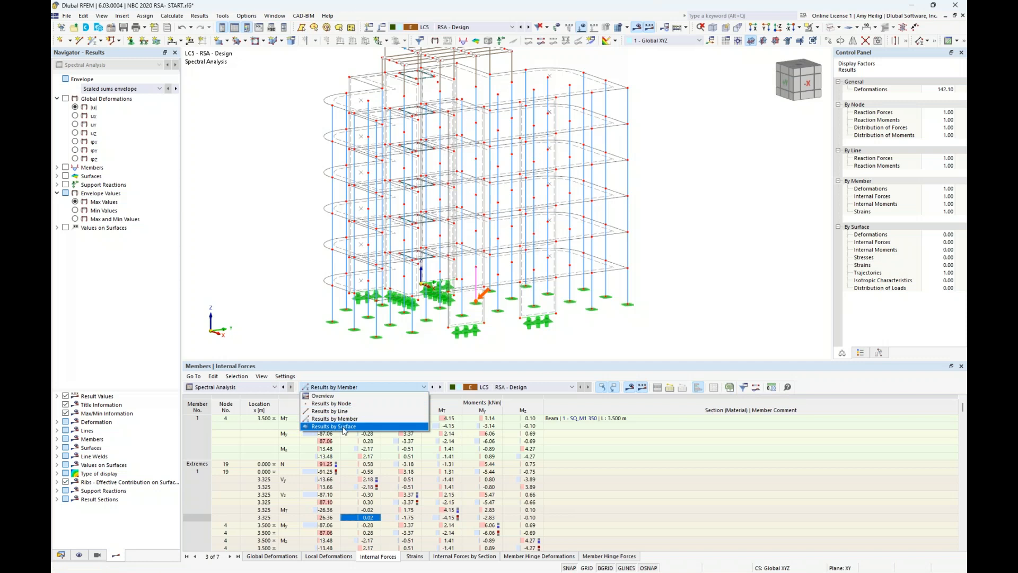
left_click(268, 295)
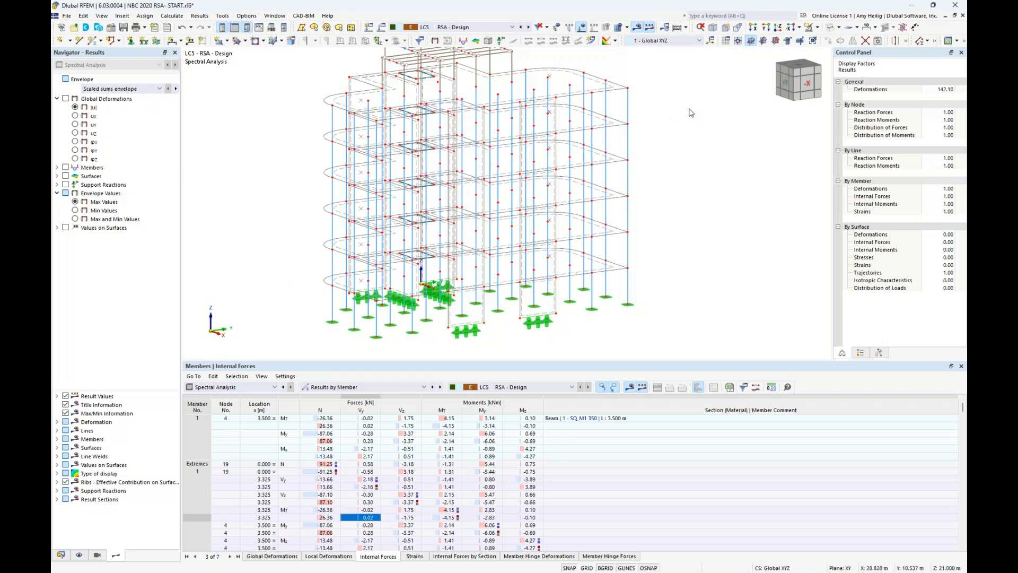
Return the model to solid rendering and enlarge the model view by reducing the height of the results table
left_click(831, 27)
left_click(831, 28)
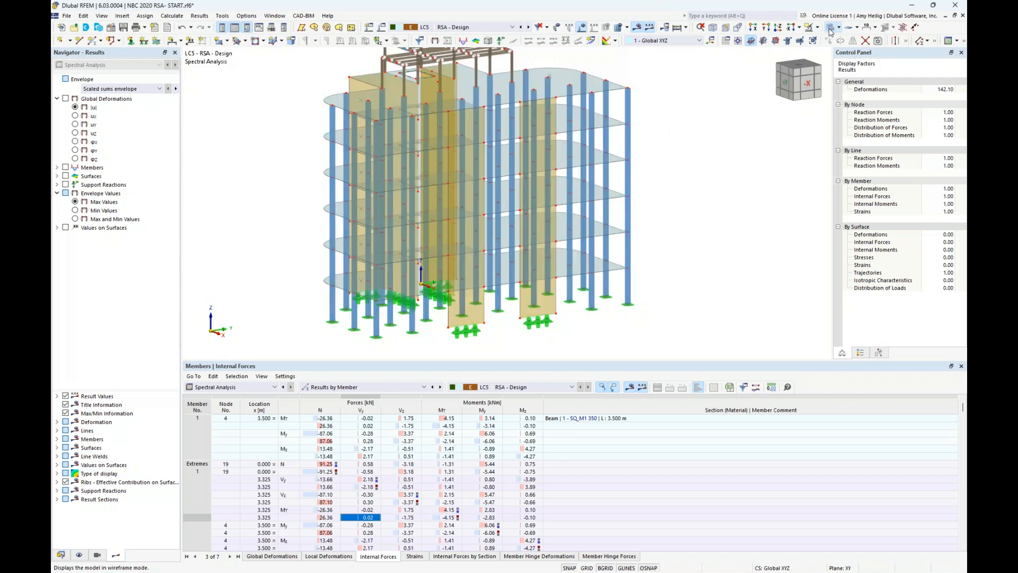
middle_click_drag(691, 187, 675, 206)
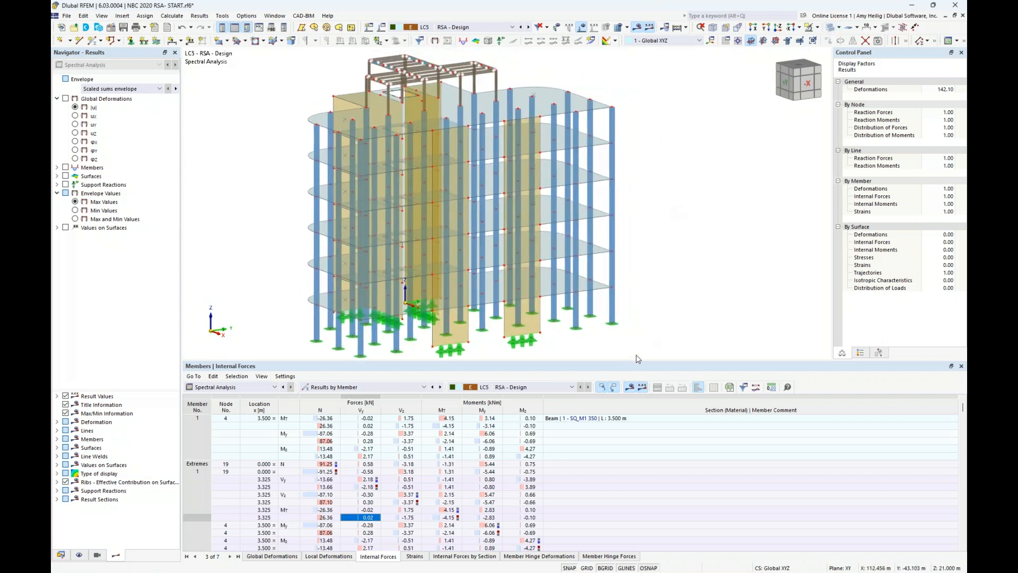
left_click_drag(635, 361, 636, 417)
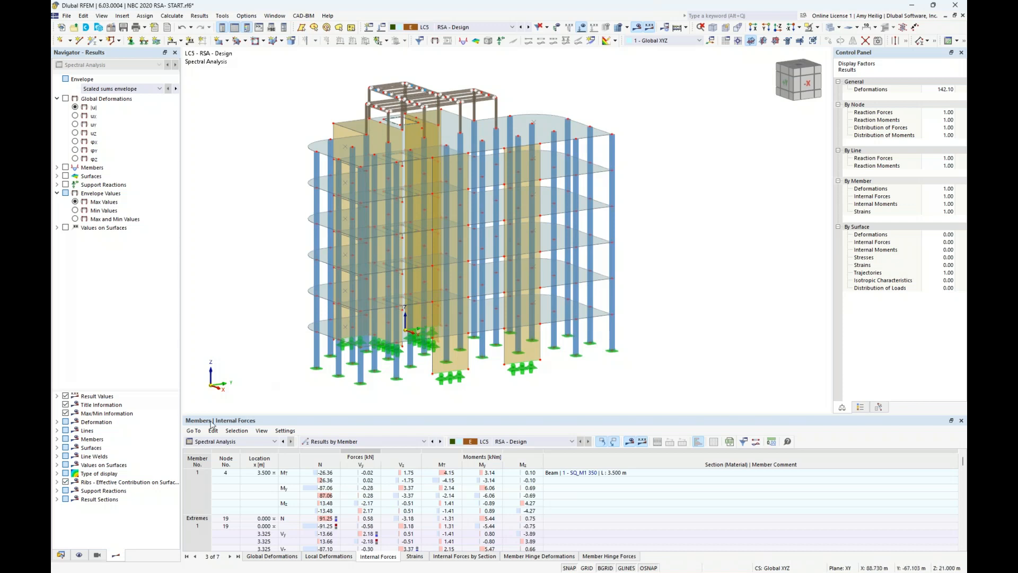
Activate the Building Model add-on in the model's base data
left_click(60, 555)
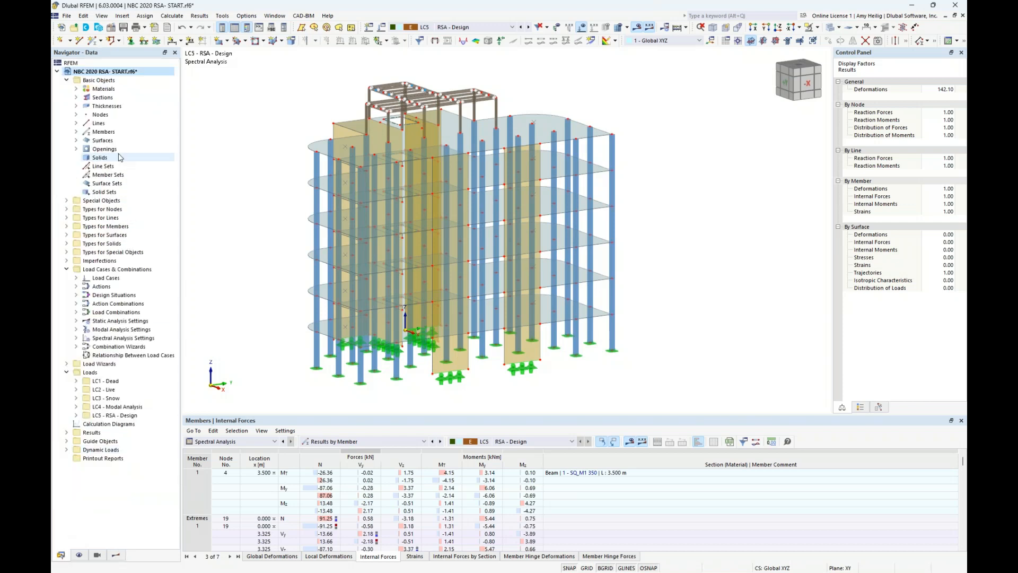
right_click(110, 74)
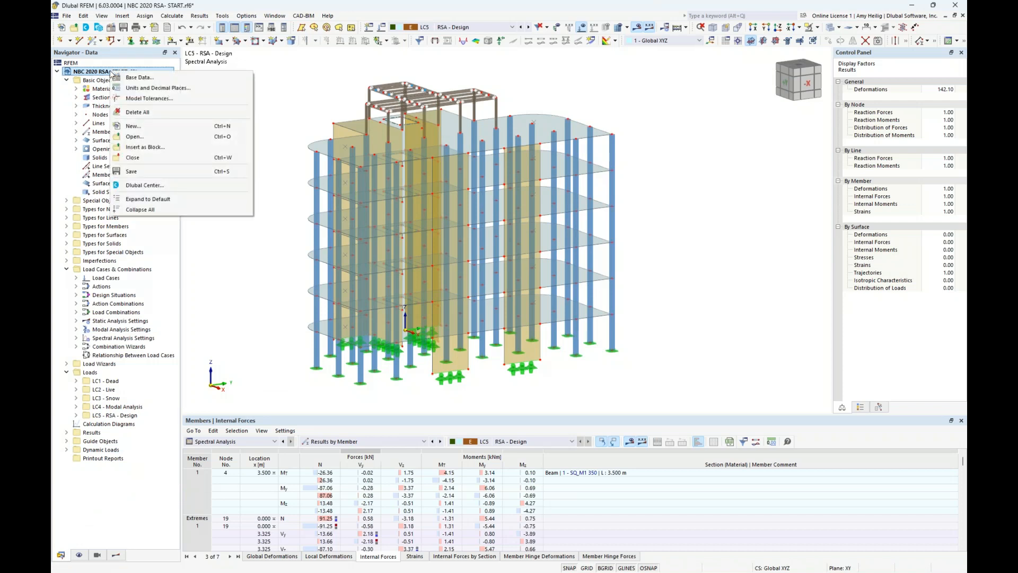
left_click(130, 78)
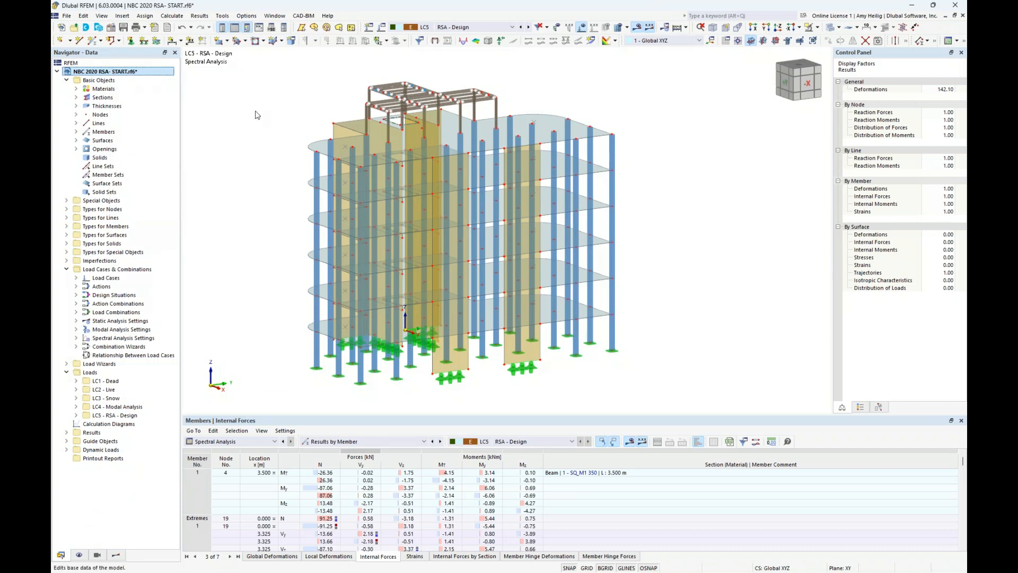
left_click(351, 106)
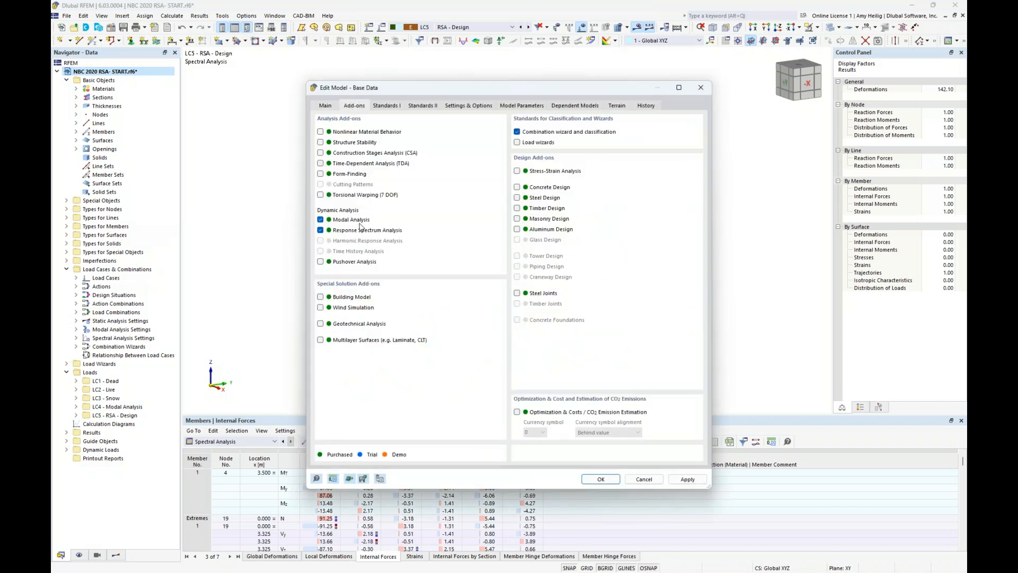
left_click(320, 297)
left_click(594, 482)
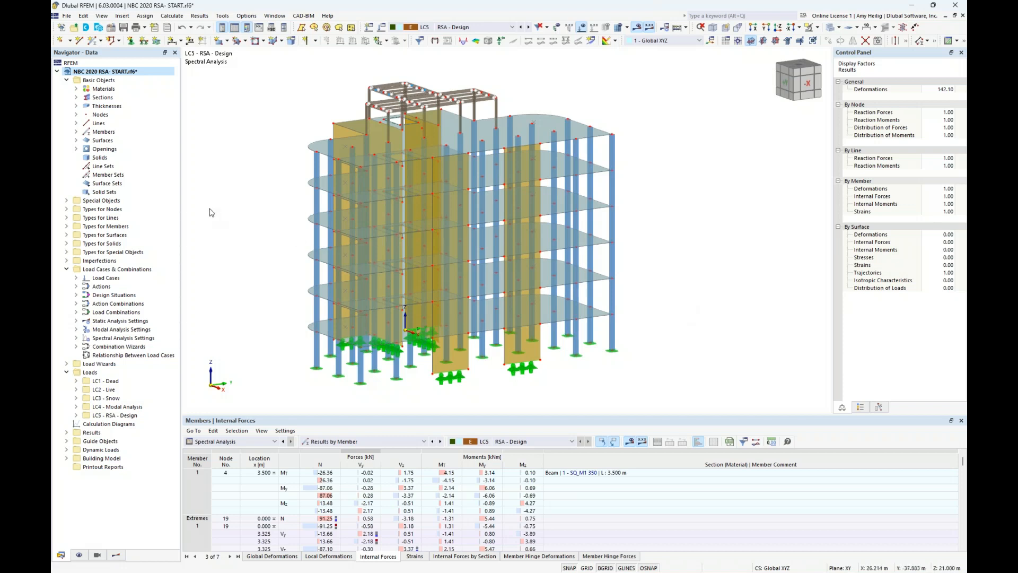
Collapse all categories in the model's data tree and expand only Building Model
middle_click_drag(291, 257, 345, 263)
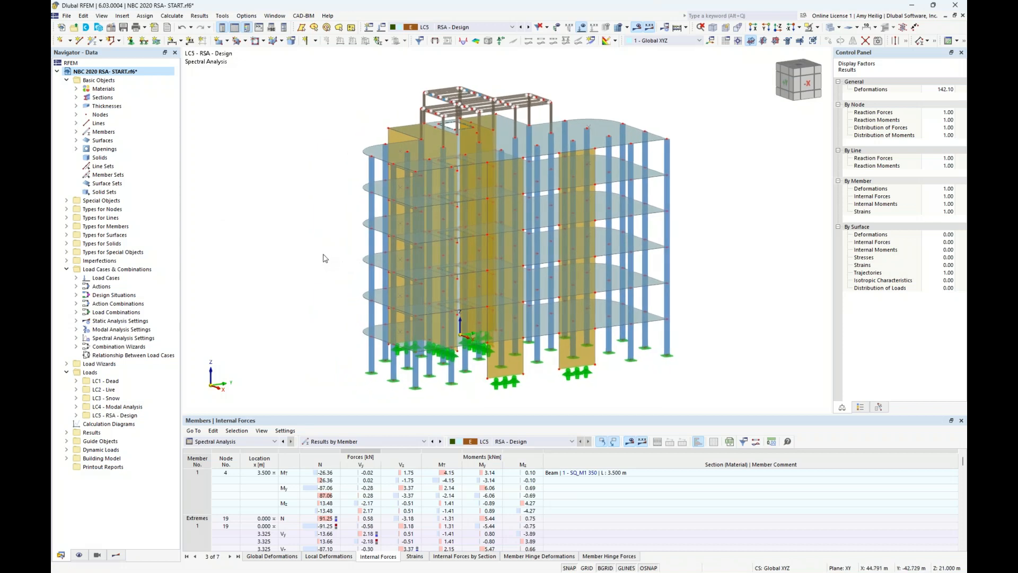
right_click(116, 81)
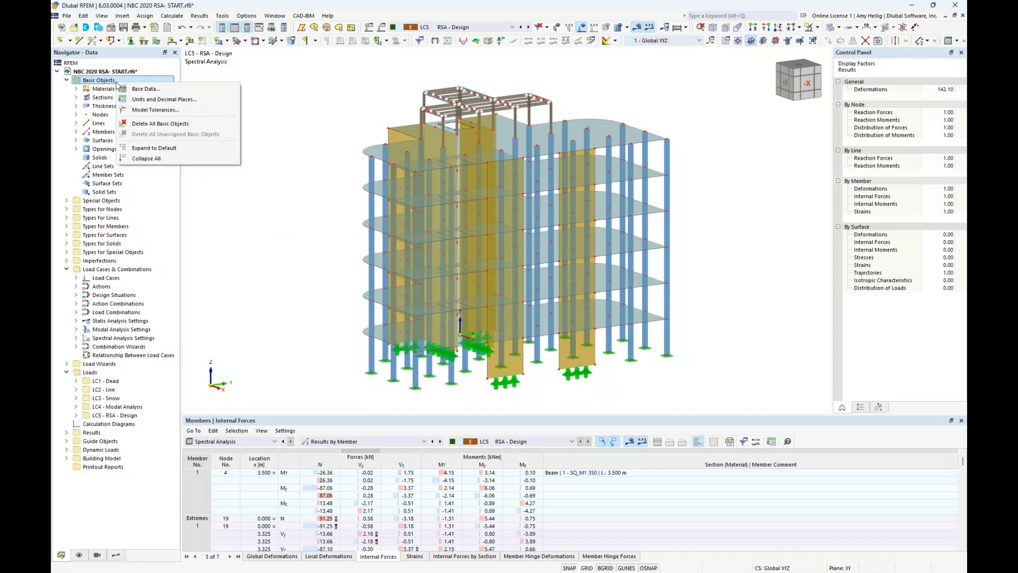
left_click(147, 158)
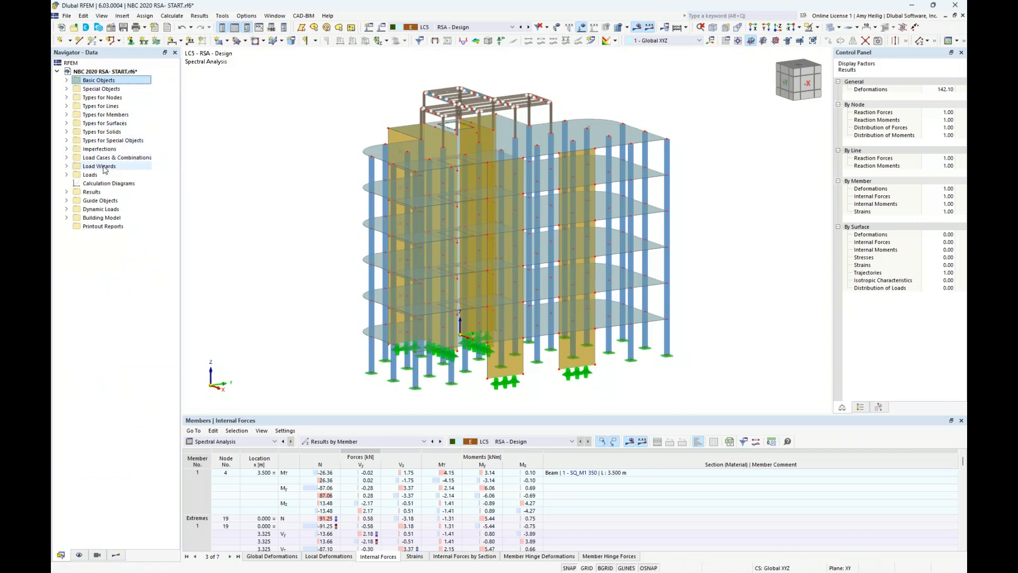
left_click(67, 218)
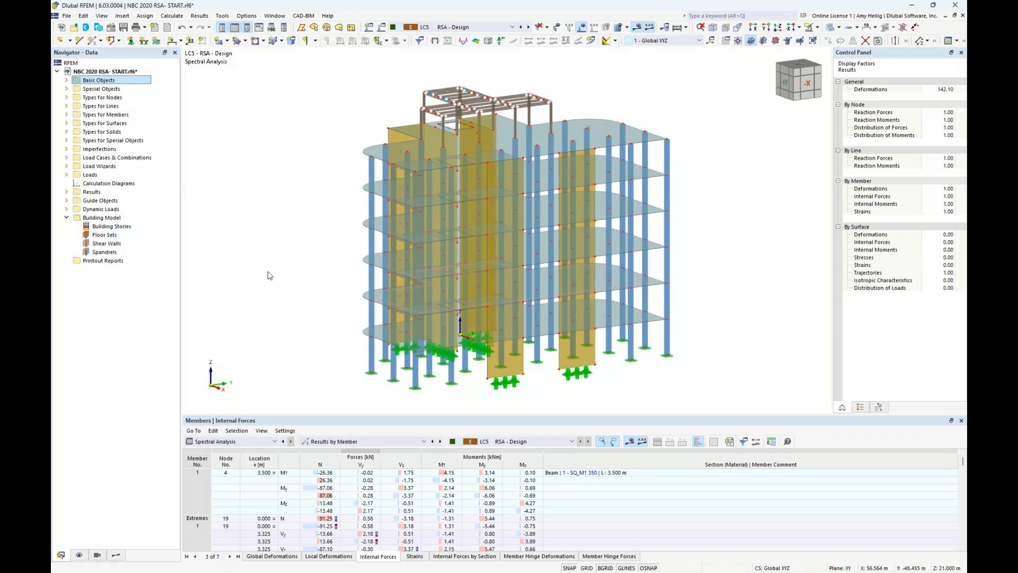
Start defining a new building story under the Building Model
right_click(132, 226)
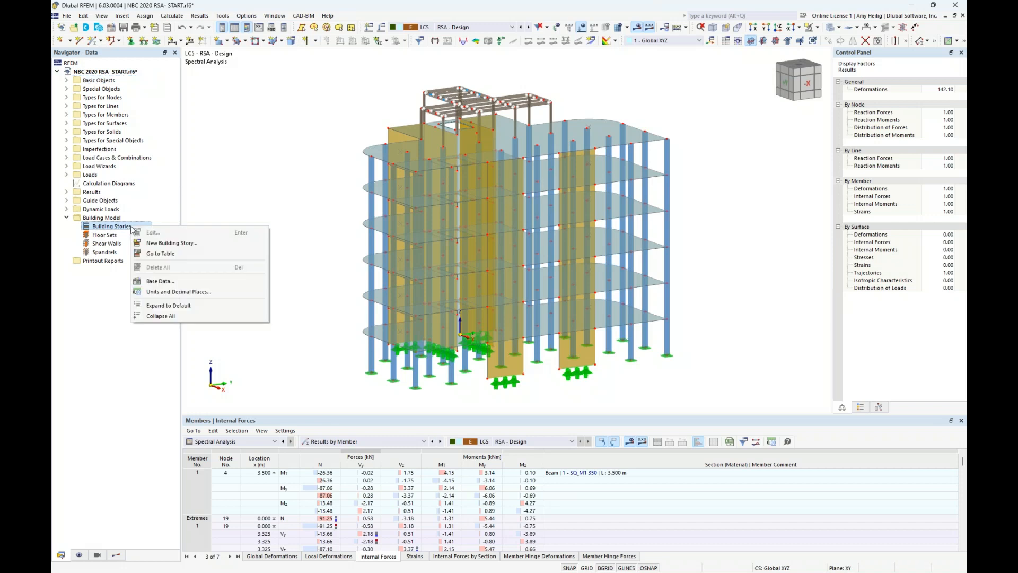
left_click(156, 244)
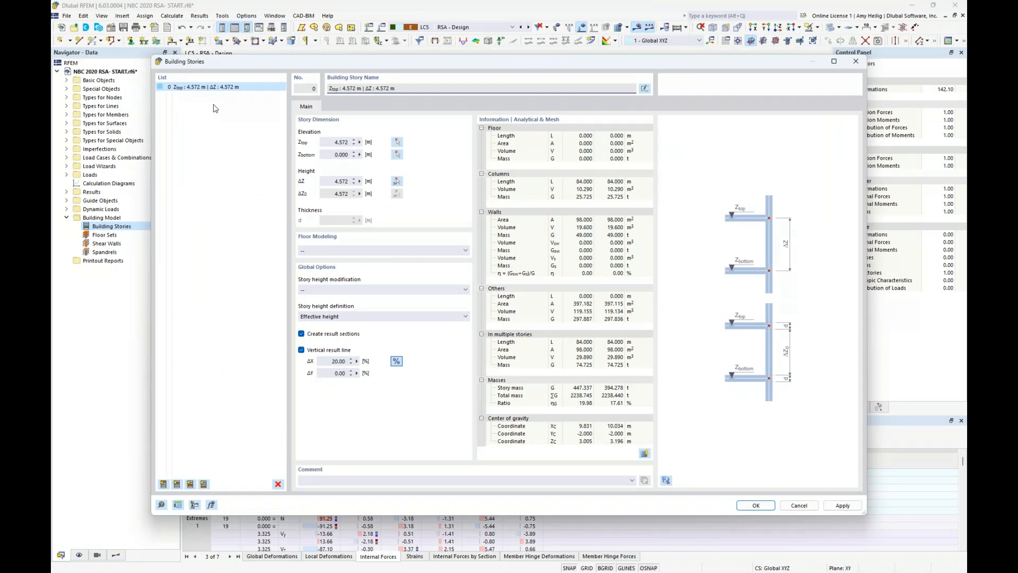
Try to define the new story's height by picking two points along a ground-floor column
left_click(398, 185)
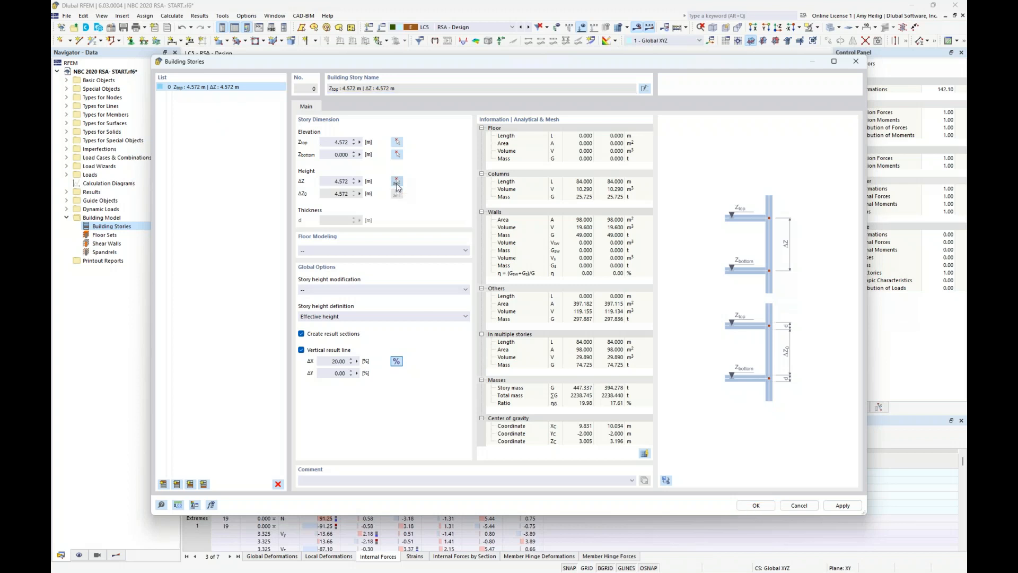
scroll(409, 396, "up", 5)
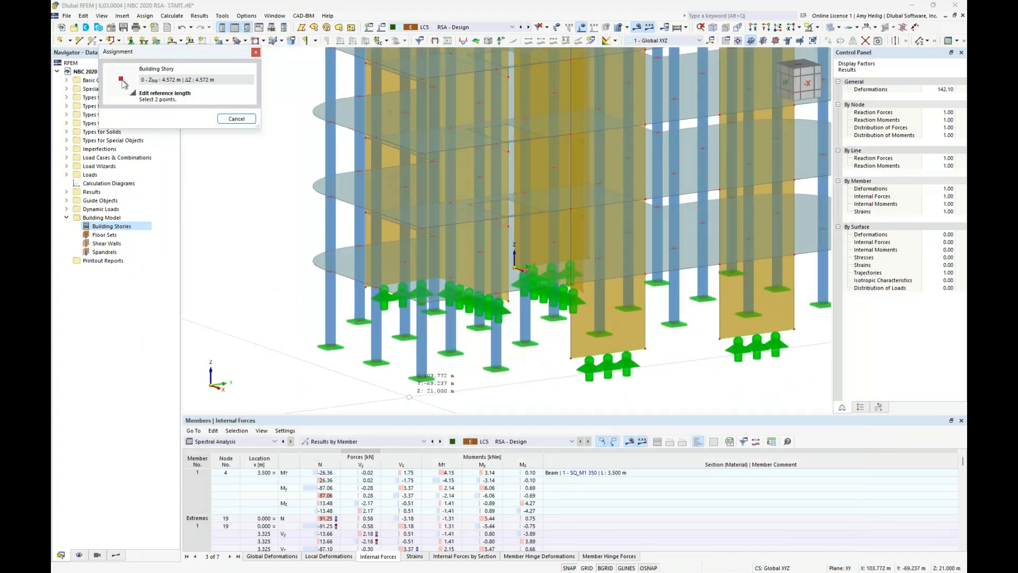
scroll(410, 396, "up", 3)
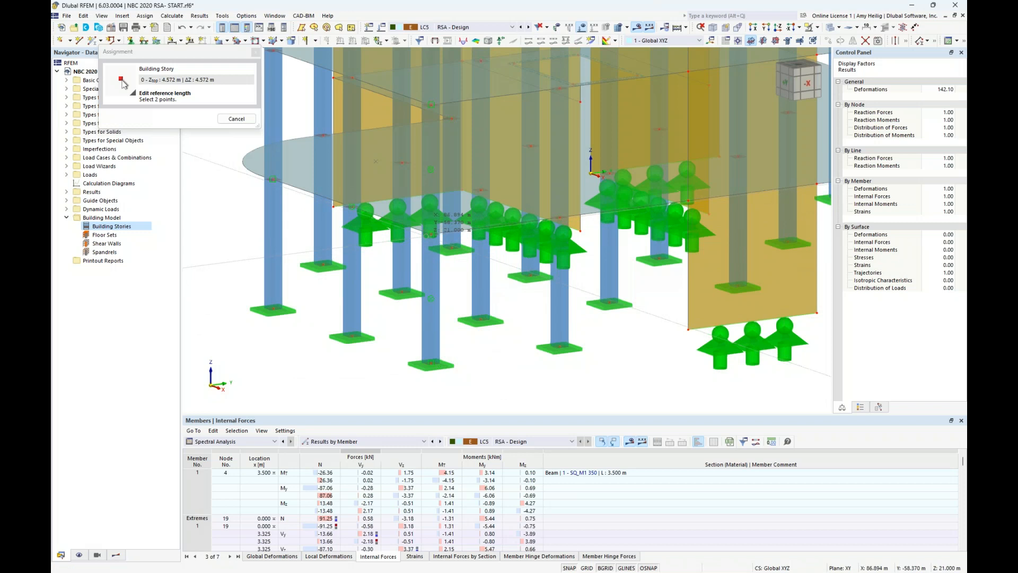
left_click(427, 233)
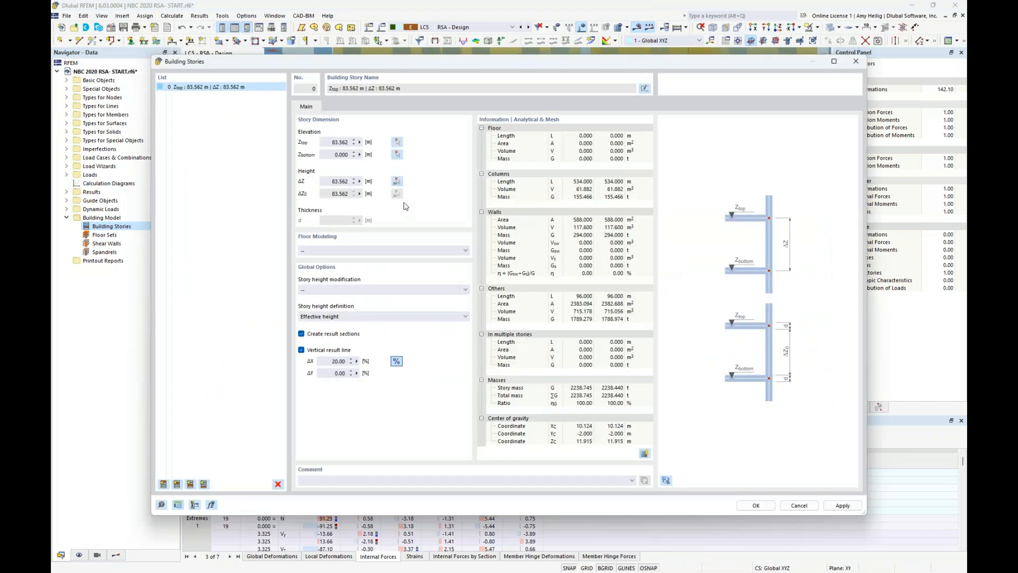
Set the story's height to 3.500 m from the base and top nodes of a ground-floor column, leaving floor modeling unassigned
left_click(396, 181)
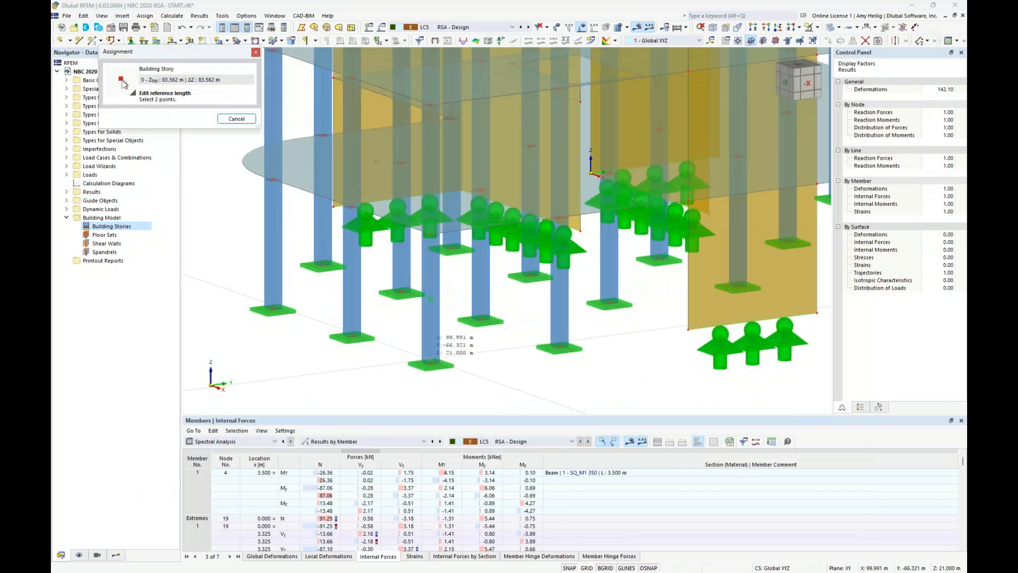
scroll(500, 362, "down", 2)
mouse_move(501, 362)
middle_mouse_down("ctrl")
mouse_move(523, 359)
mouse_move(486, 369)
middle_mouse_up("ctrl")
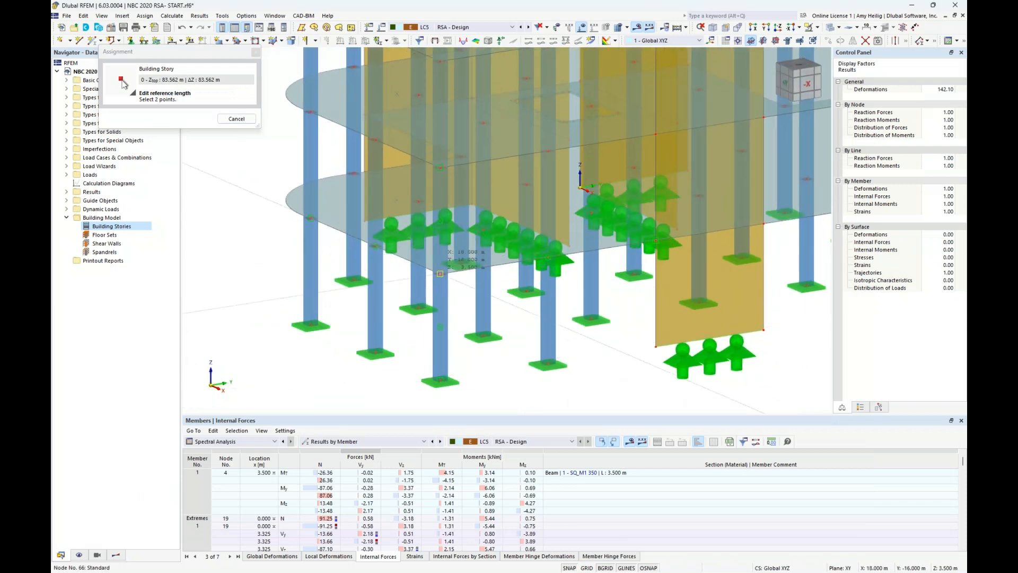
left_click(440, 274)
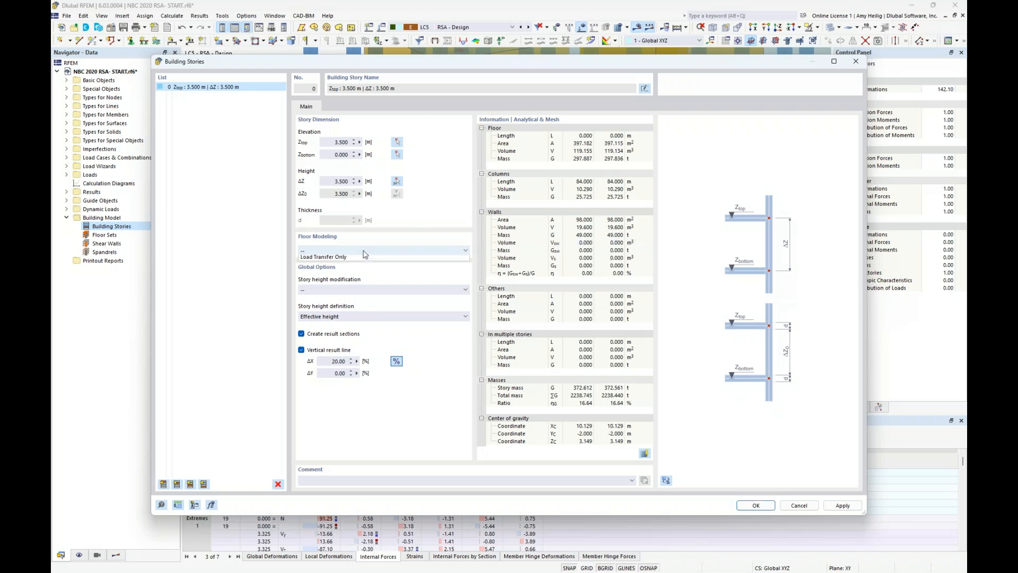
left_click(364, 252)
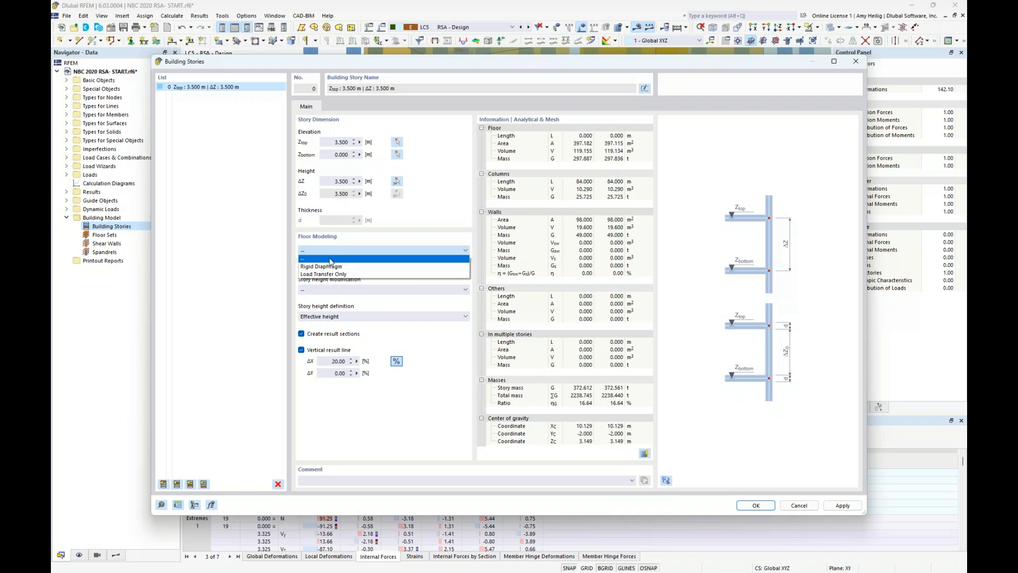
left_click(418, 237)
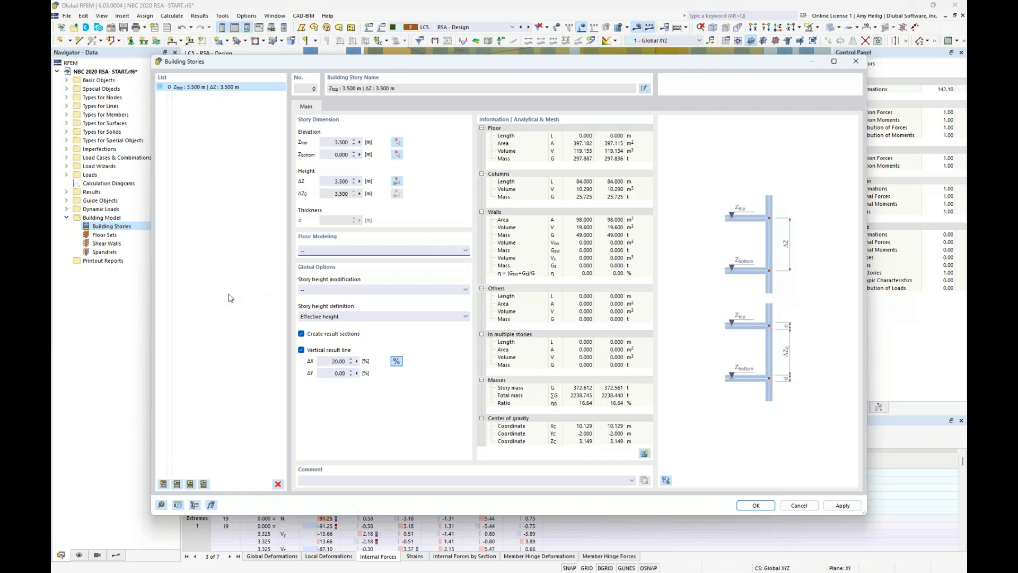
Add six 3.500 m stories above the first one, up to 24.500 m, check story 5's data, and accept the building stories
left_click(164, 484)
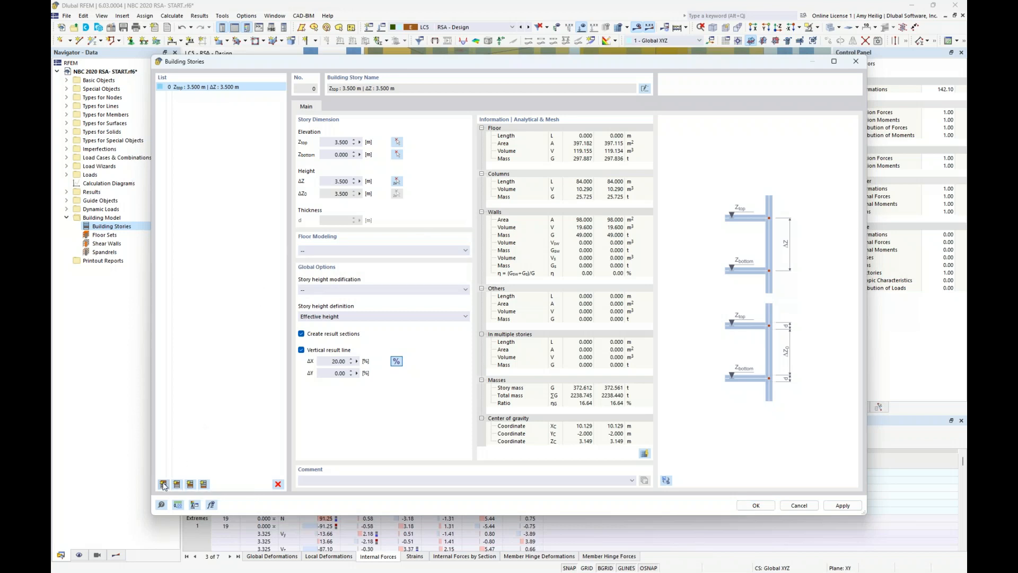
left_click(164, 484)
left_click(163, 484)
left_click(164, 484)
left_click(164, 484)
left_click(164, 484)
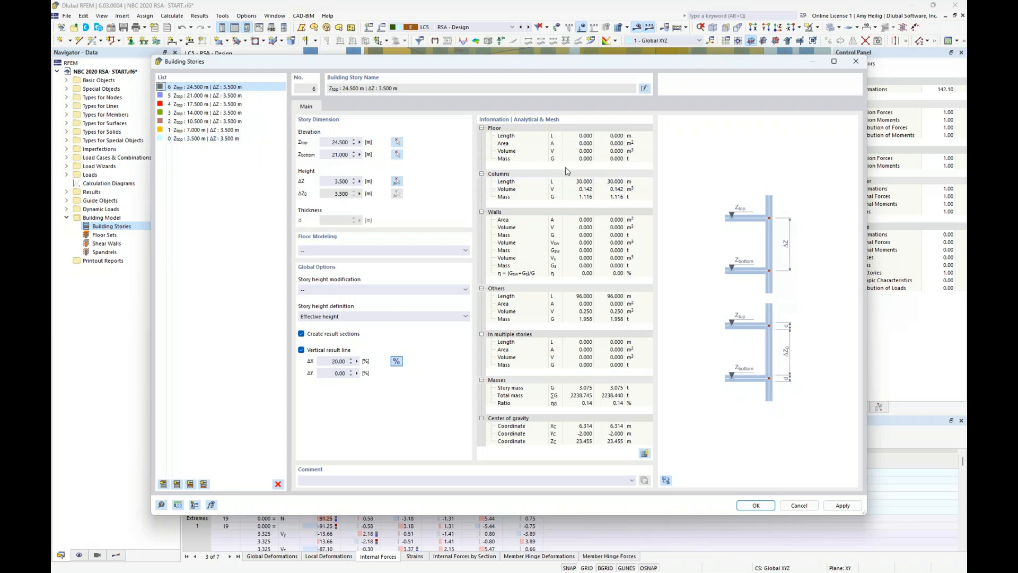
left_click(240, 96)
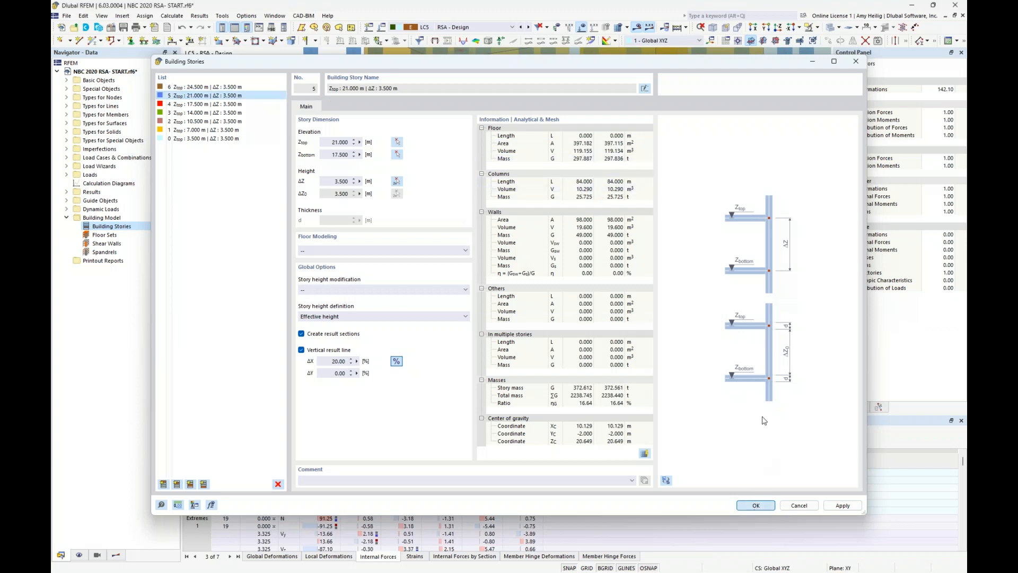
left_click(754, 505)
Enlarge the results table and display the spectral analysis results by stories for the RSA - Design load case
scroll(529, 233, "down", 7)
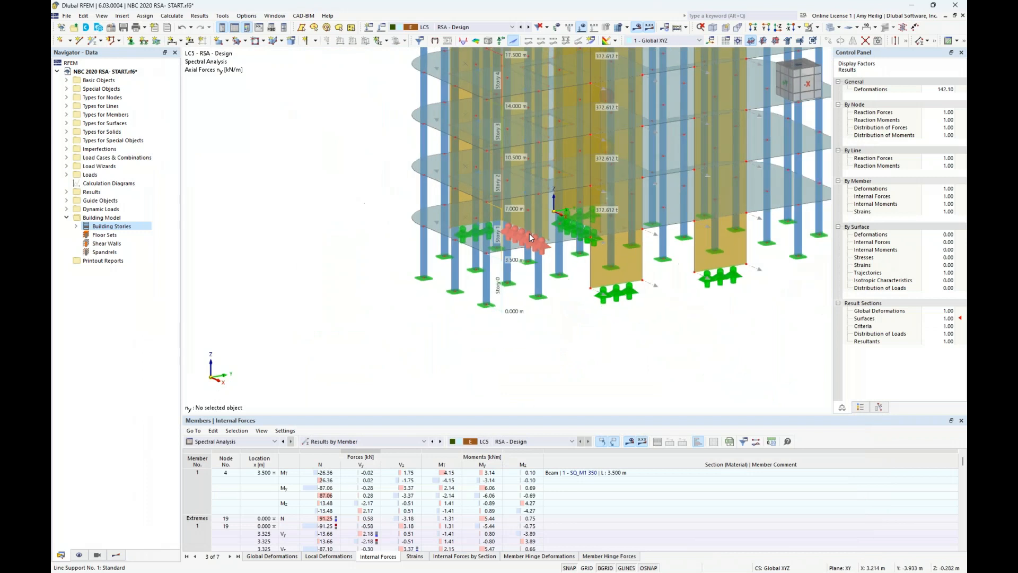
middle_click_drag(520, 293, 677, 344)
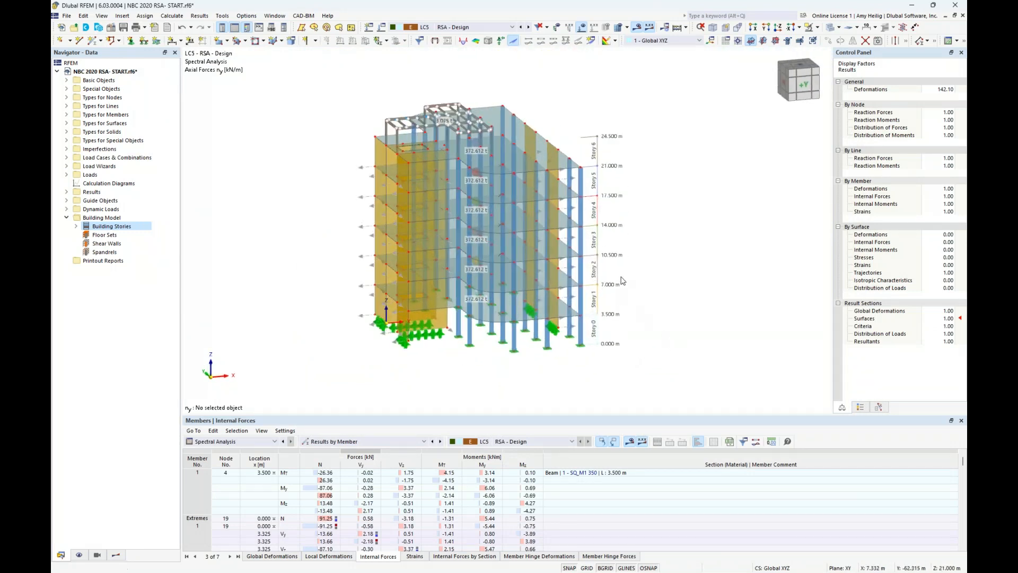
scroll(627, 284, "up", 2)
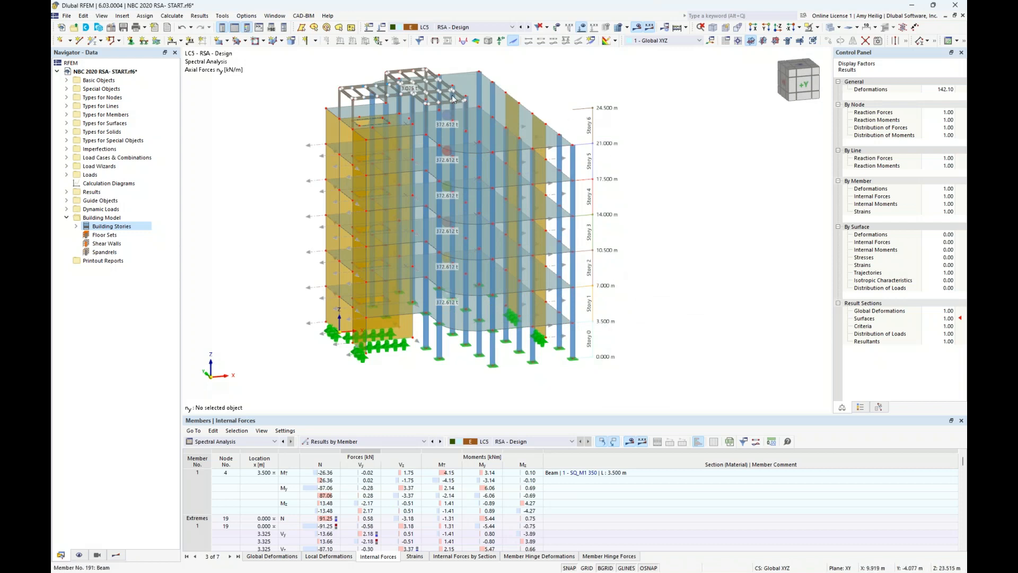
middle_click_drag(662, 174, 653, 169, "ctrl")
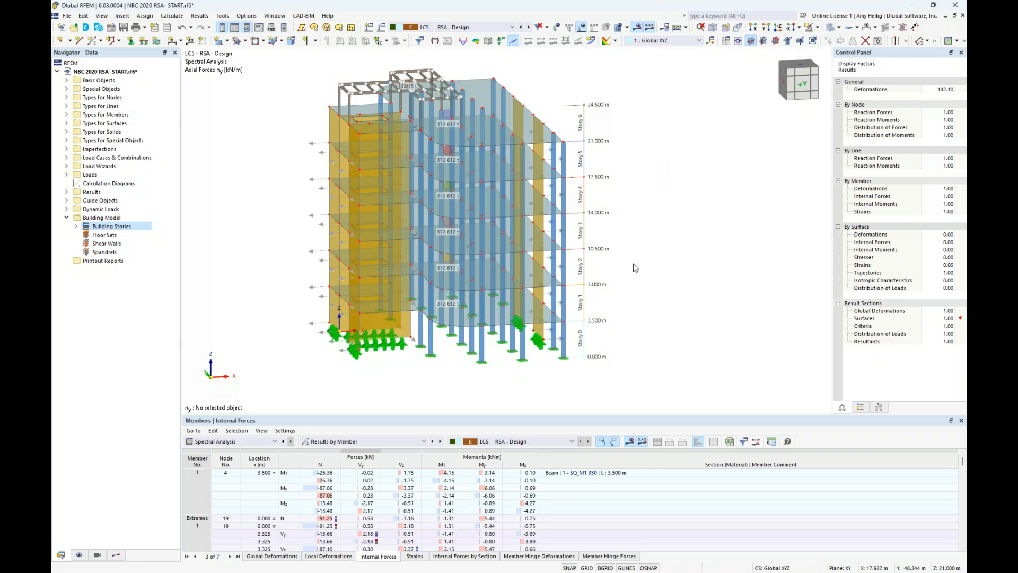
left_click_drag(382, 416, 302, 365)
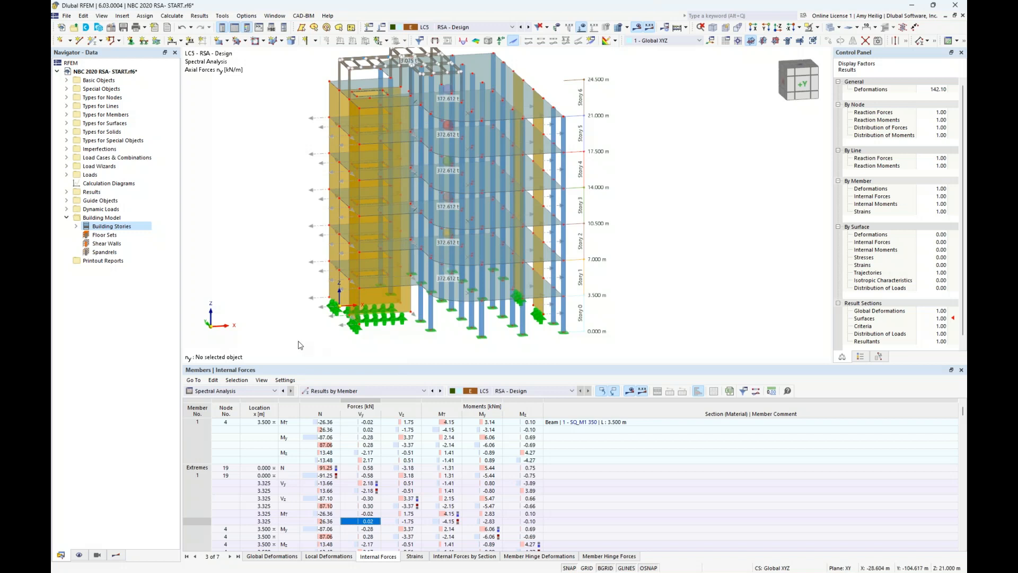
left_click(243, 390)
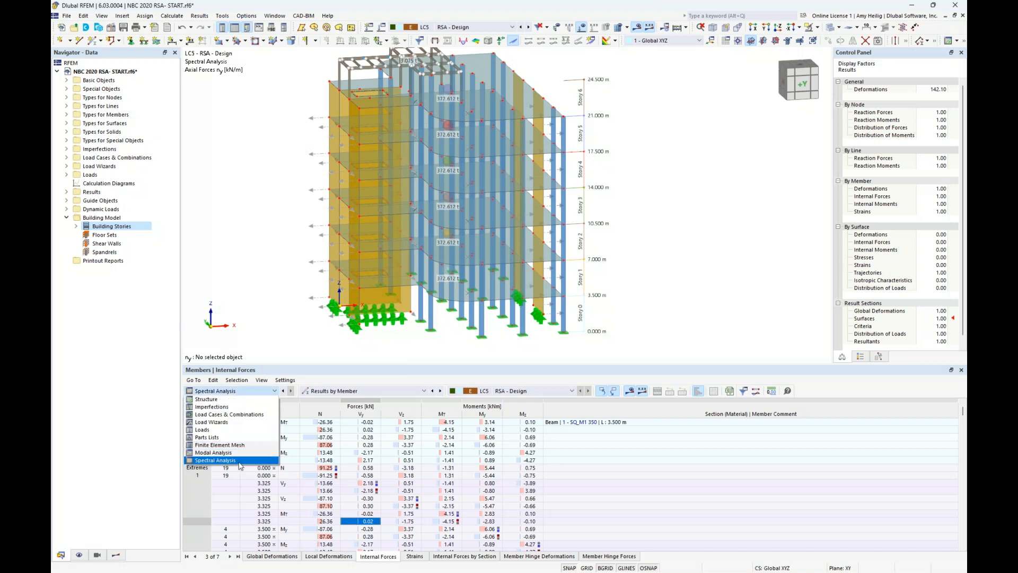
left_click(395, 391)
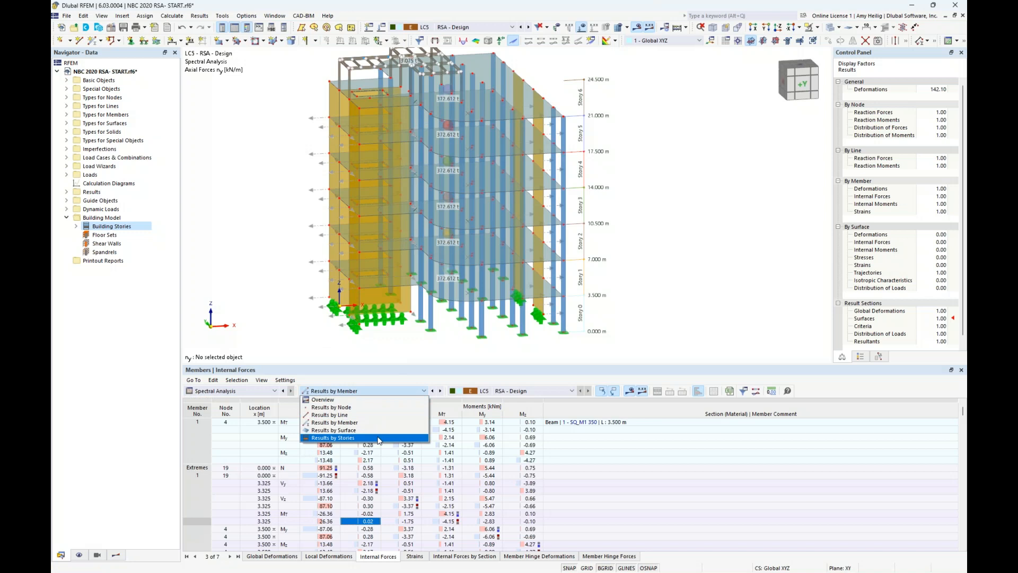
left_click(379, 438)
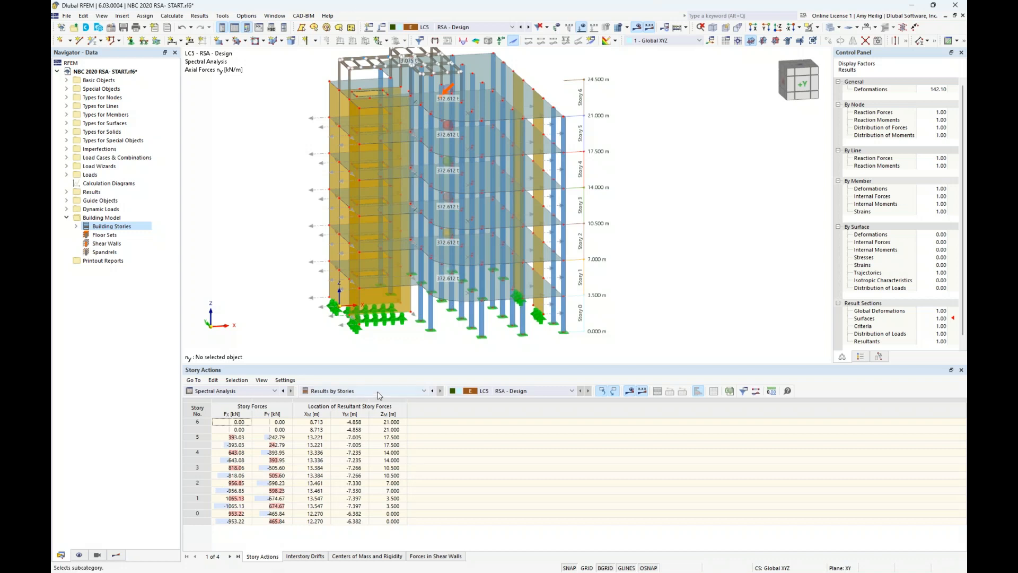
Examine the story forces and their locations on the model for stories 6, 5, 4 and 0, then the interstory drifts
middle_click_drag(666, 301, 686, 301)
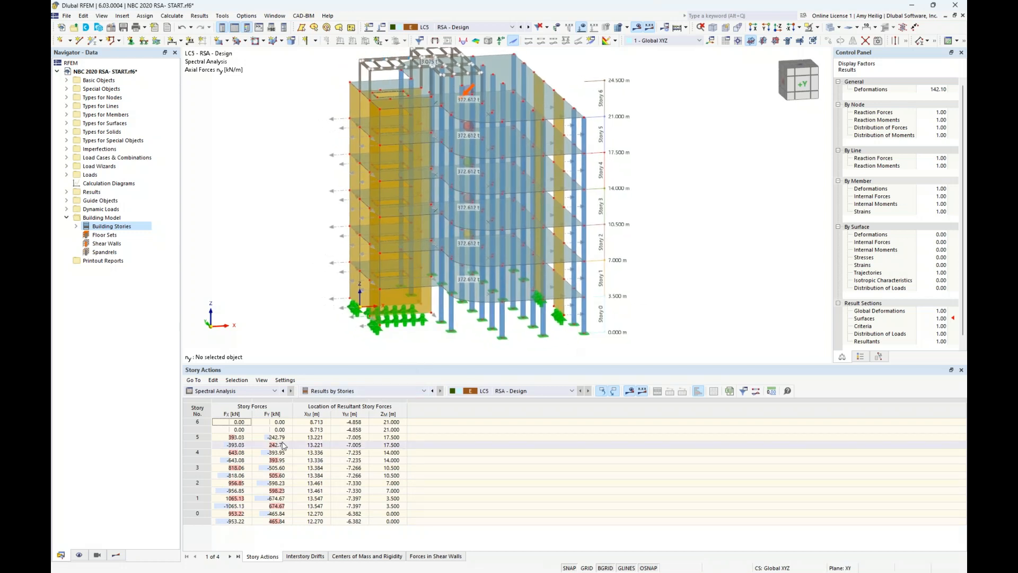
left_click(239, 424)
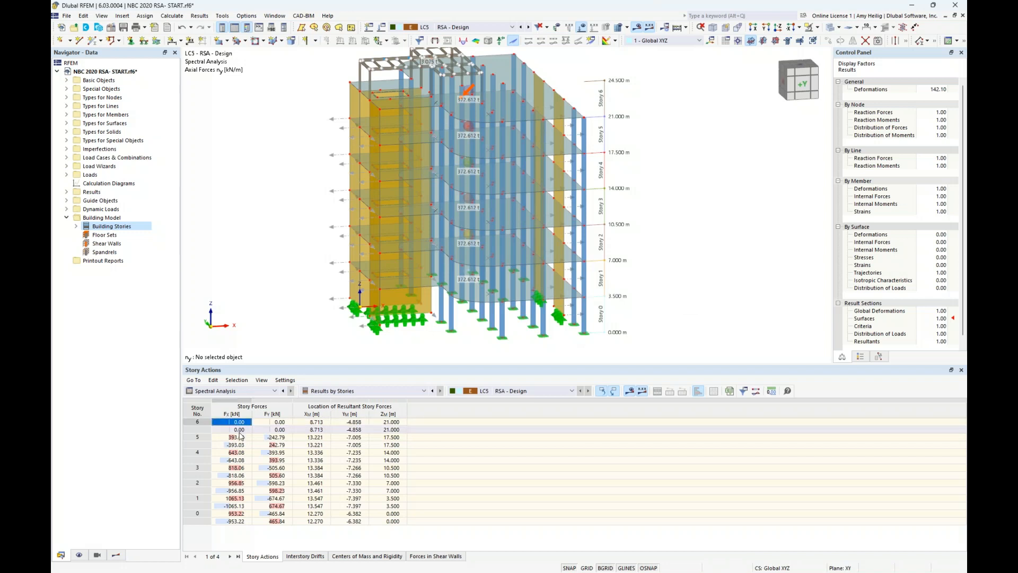
left_click(240, 429)
left_click(240, 438)
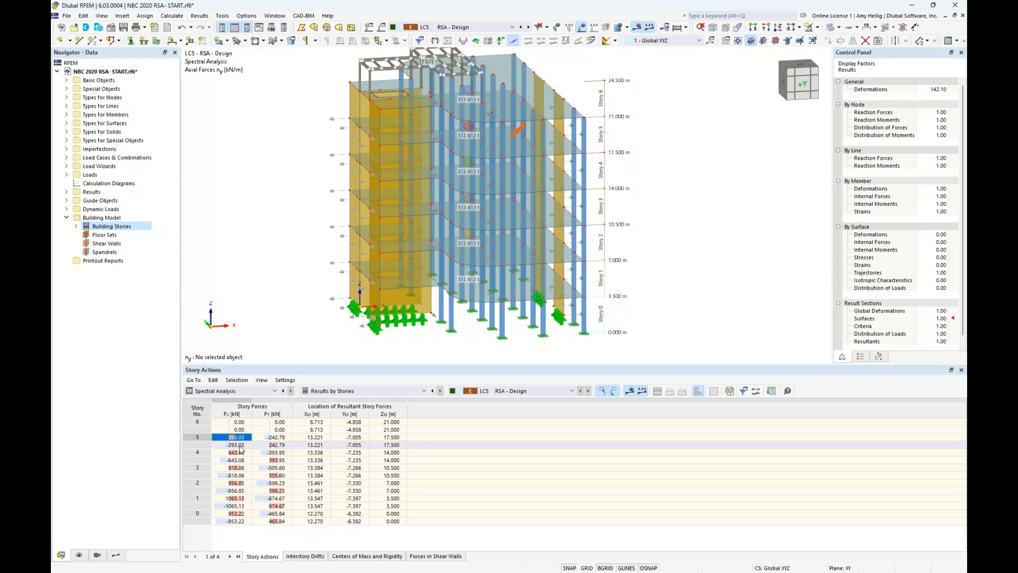
middle_click_drag(260, 265, 262, 245)
left_click(235, 452)
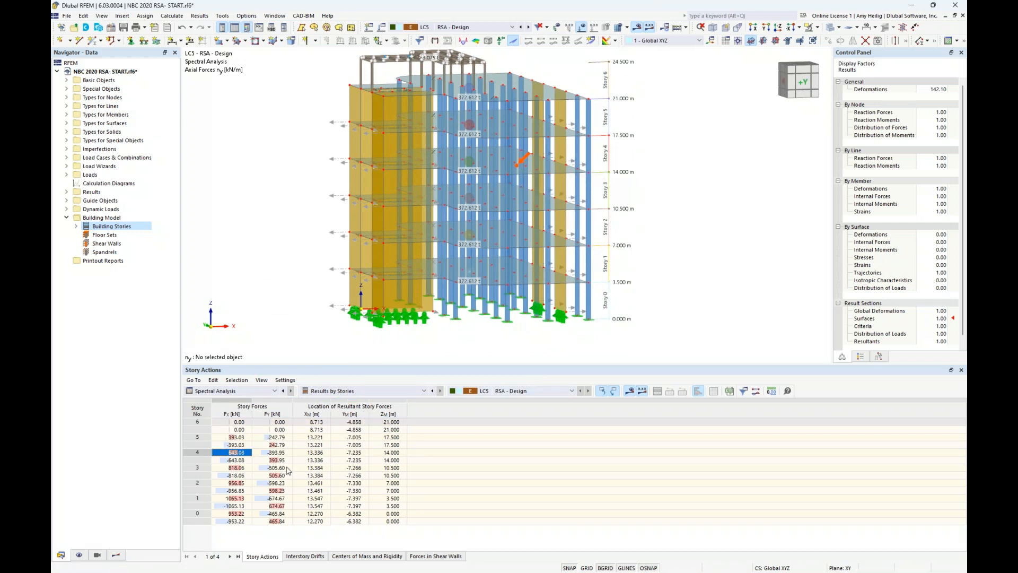
left_click(237, 514)
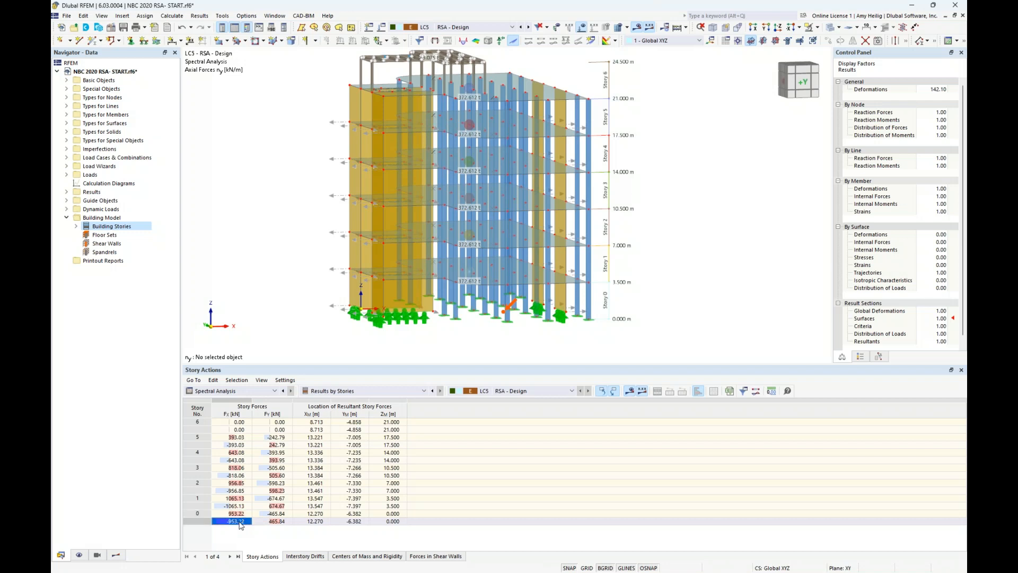
key("Down")
left_click(290, 556)
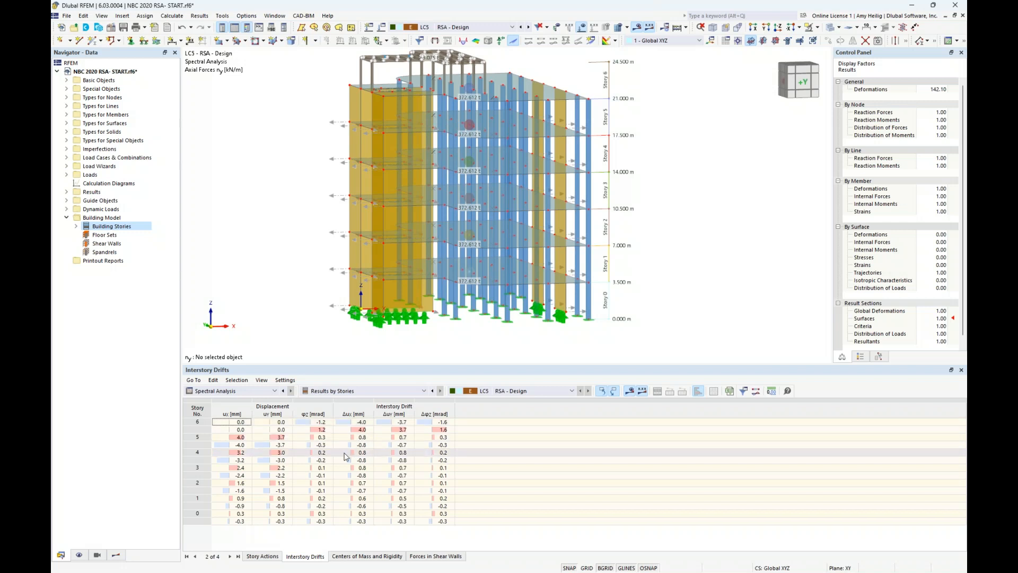
Examine the centers of mass and rigidity, locating the mass centers of stories 6 and 5 on the model
left_click(341, 556)
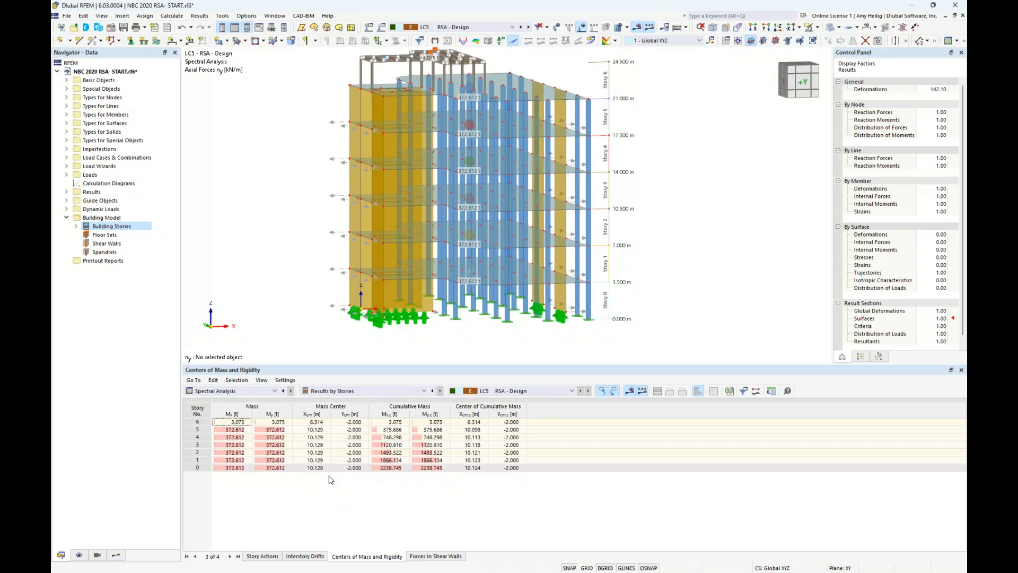
left_click(390, 422)
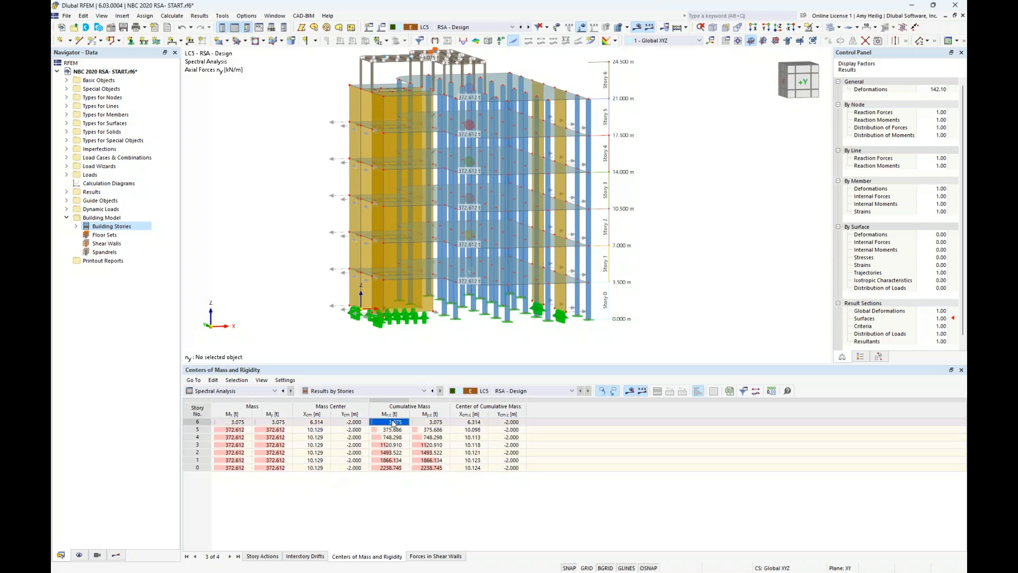
middle_click_drag(708, 286, 476, 287, "ctrl")
left_click(313, 422)
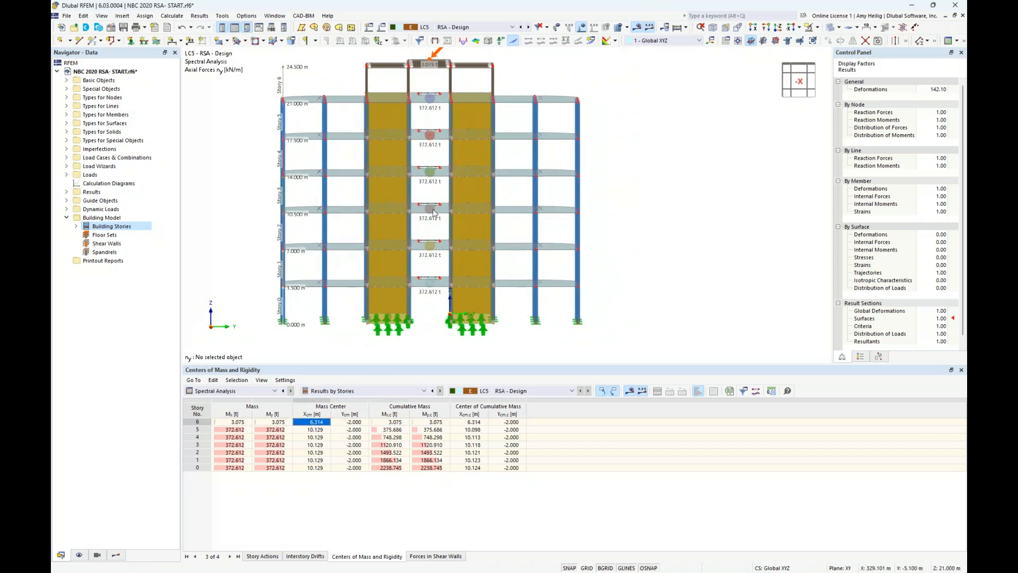
scroll(444, 101, "up", 2)
left_click(313, 429)
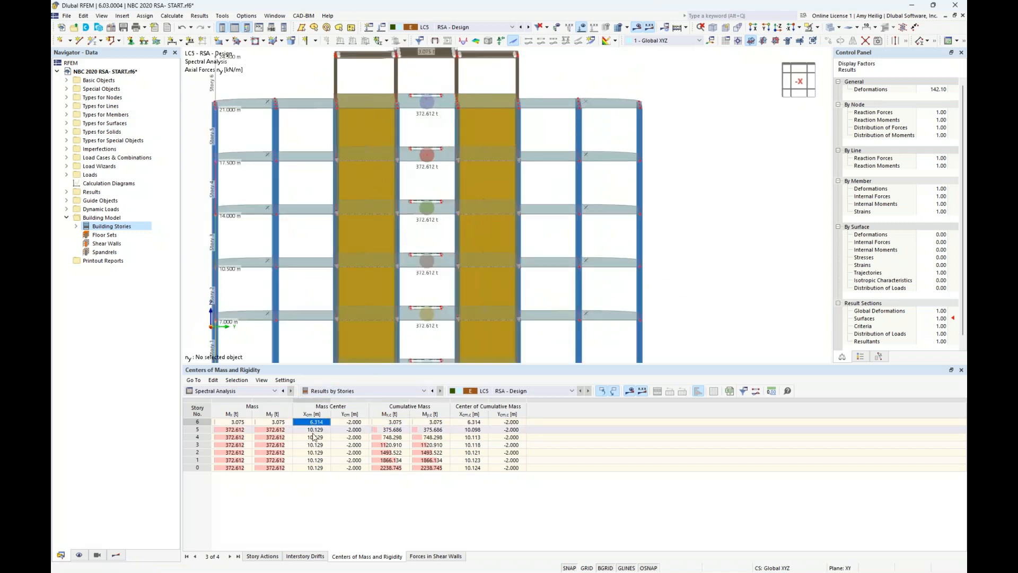
scroll(424, 103, "up", 4)
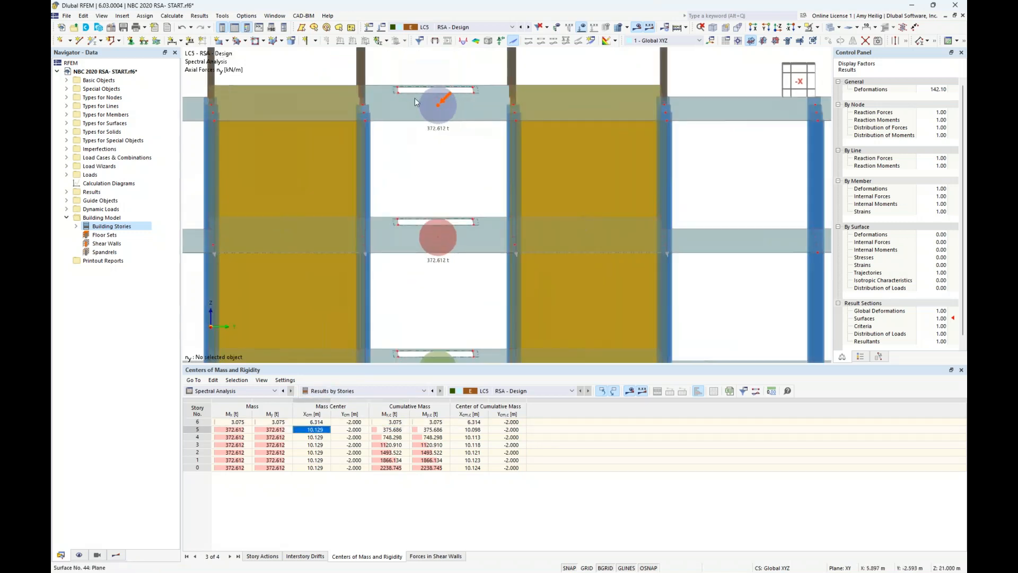
middle_click_drag(457, 167, 476, 99)
scroll(469, 130, "down", 5)
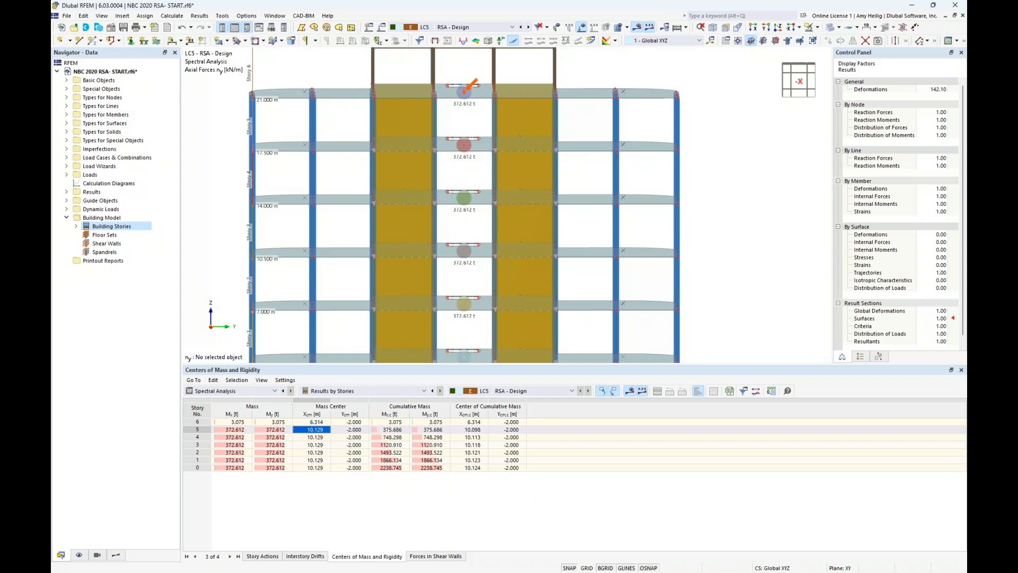
scroll(463, 194, "down", 2)
middle_click_drag(454, 215, 571, 218)
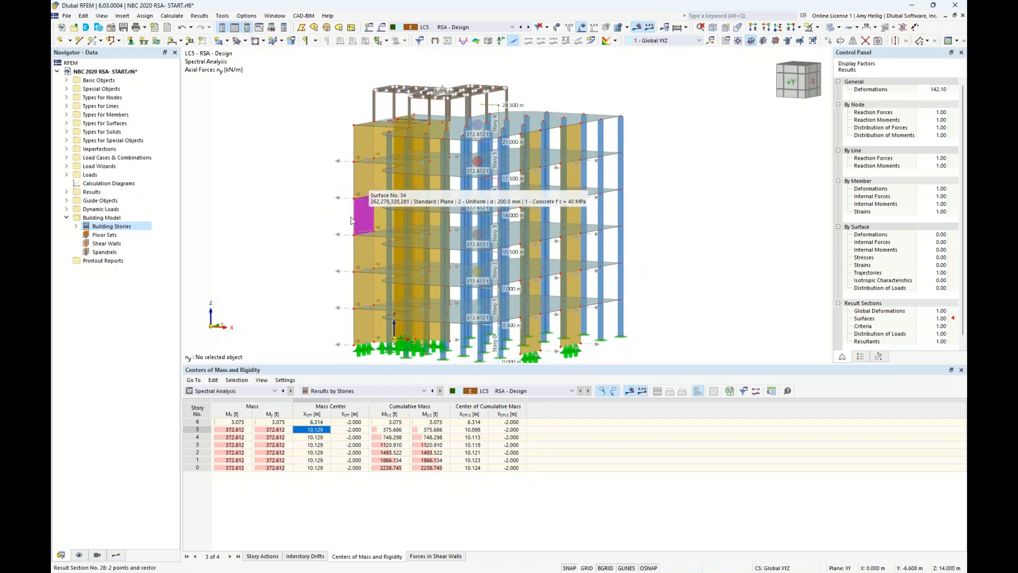
Display the story forces again, and switch to the PowerPoint slide show to view the NBC 2020 Base Shear Considerations slide
left_click(263, 556)
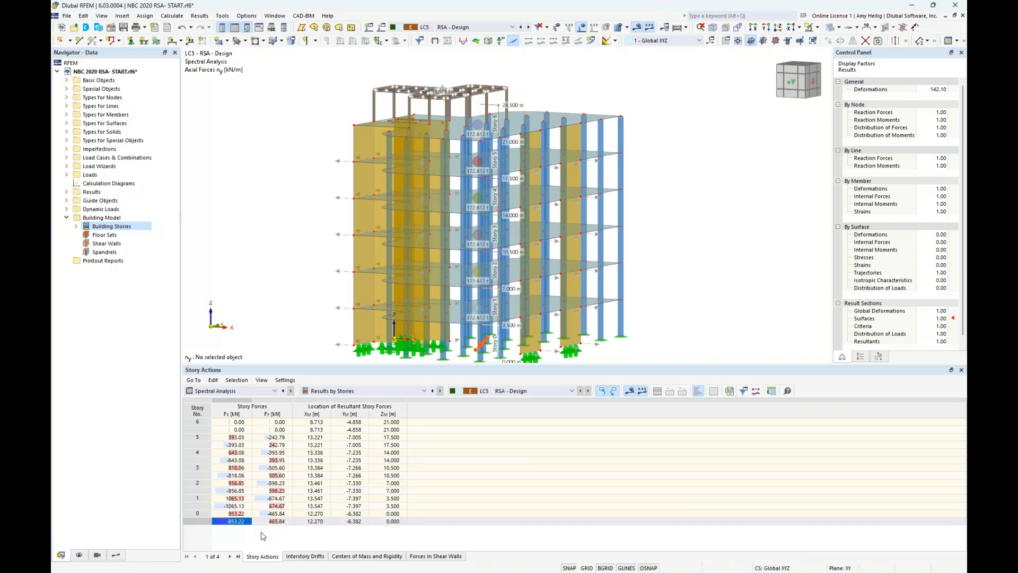
key("super+Tab")
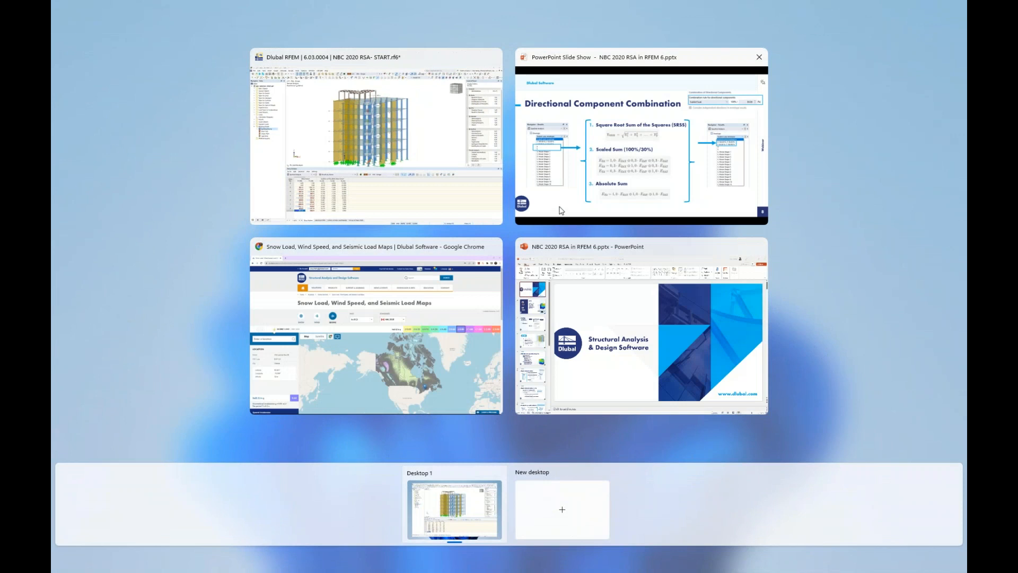
left_click(560, 212)
key("Right")
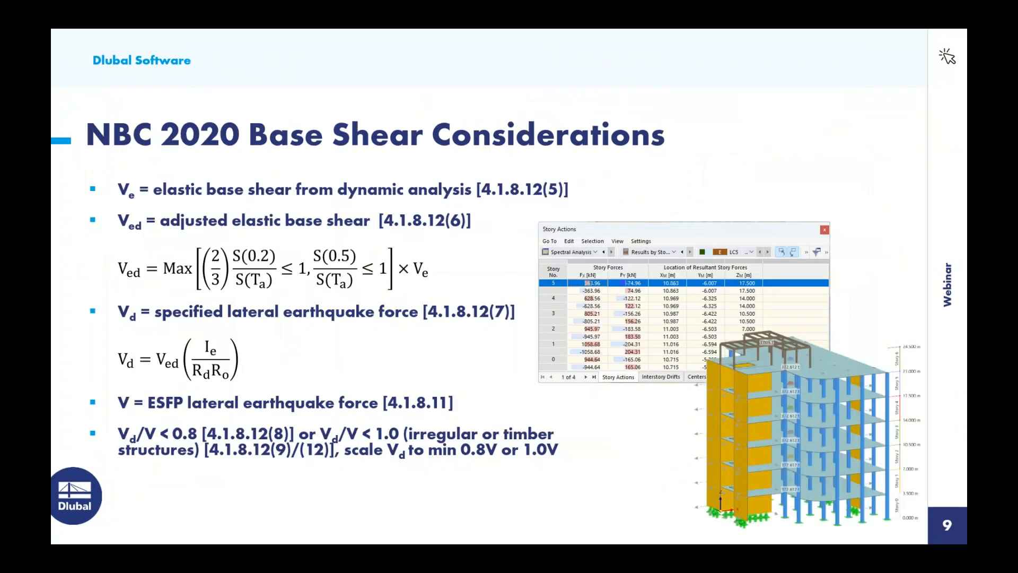
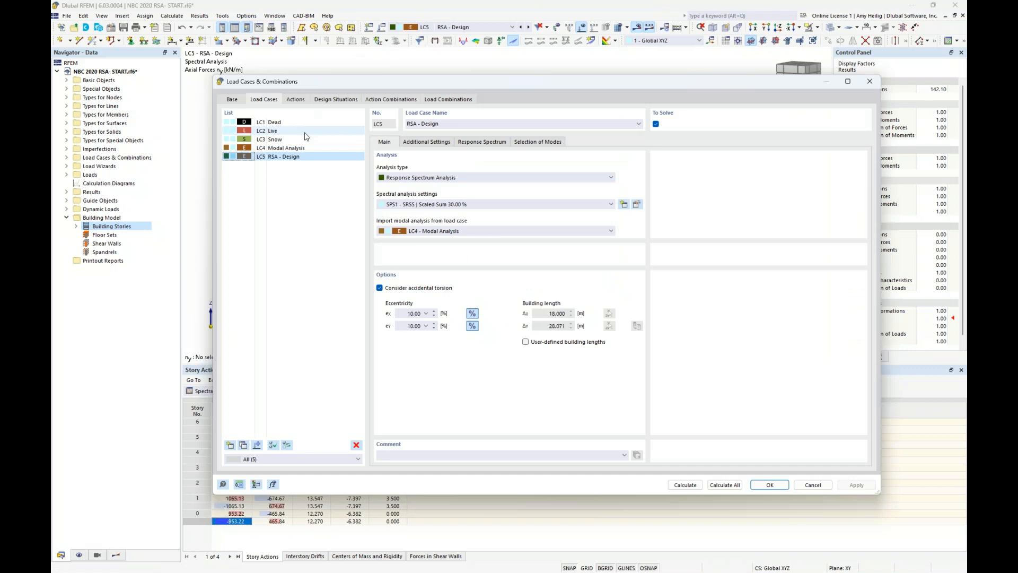
Duplicate the RSA - Design load case and rename the copy as RSA - Elastic
left_click(244, 446)
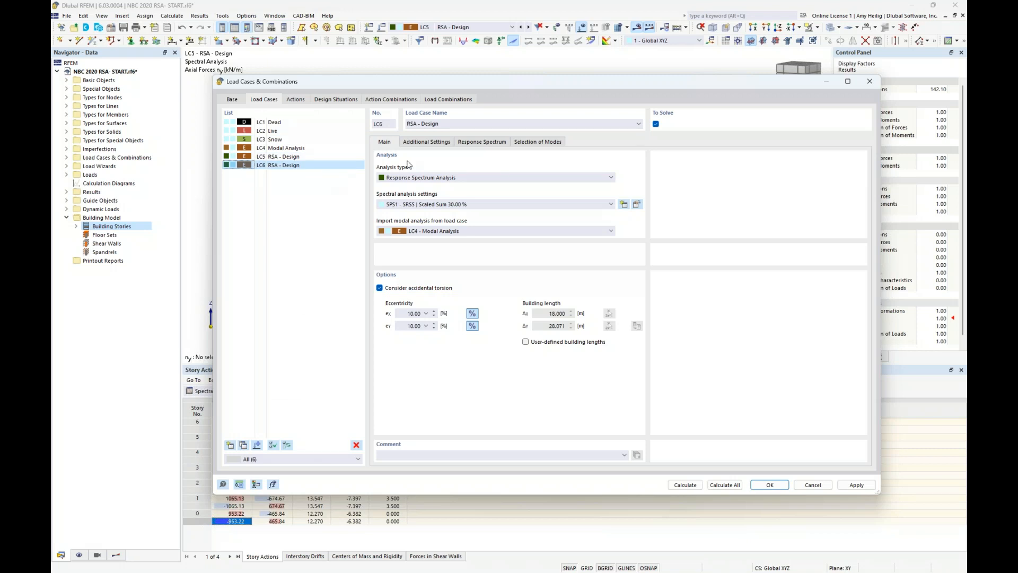
double_click(429, 123)
type("Elastic")
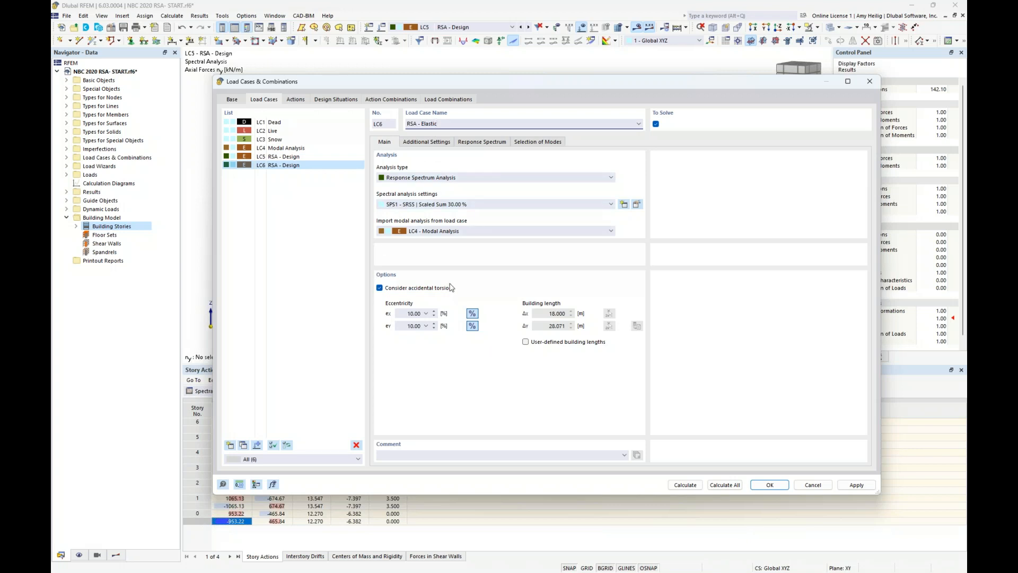
Copy response spectrum RS1 from the RSA - Elastic load case and set the copy's spectrum type to Elastic Spectrum
left_click(483, 142)
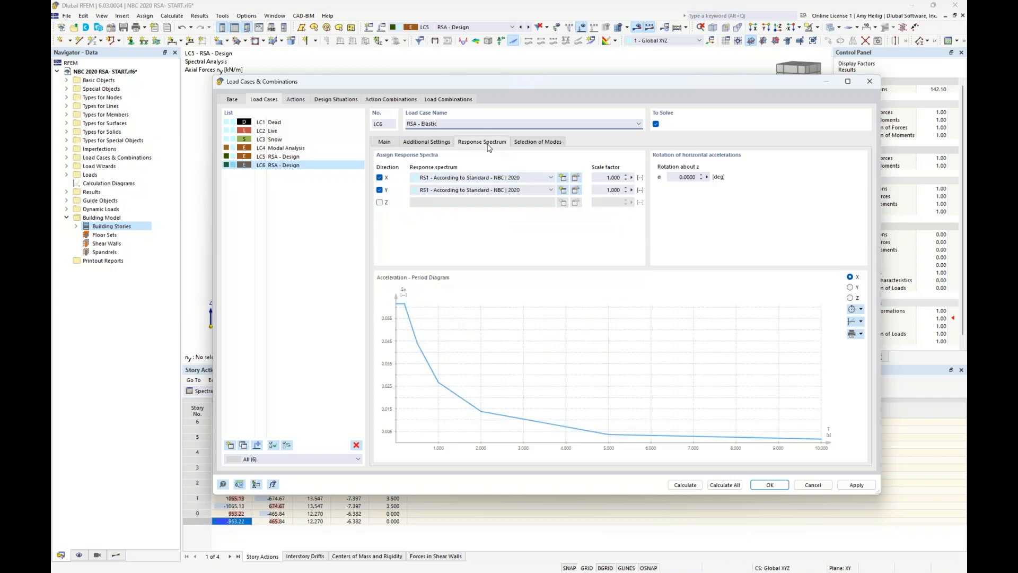
left_click(576, 178)
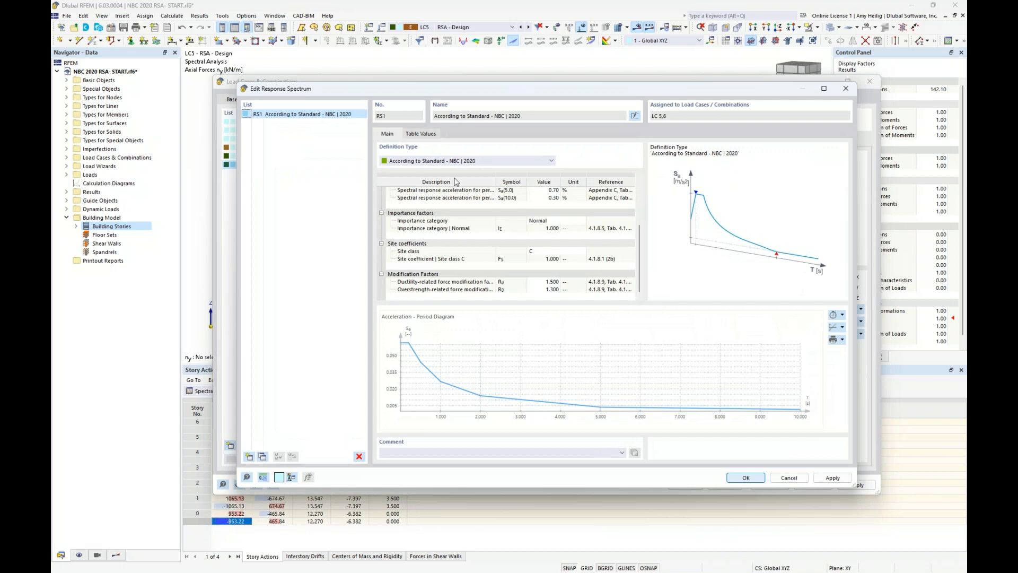
left_click(262, 457)
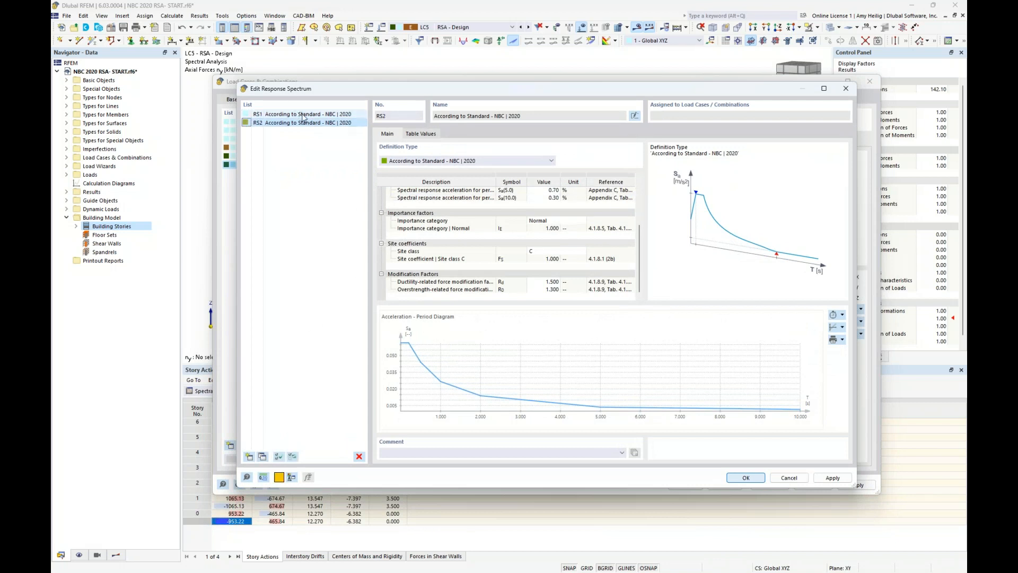
scroll(587, 193, "up", 3)
left_click(578, 198)
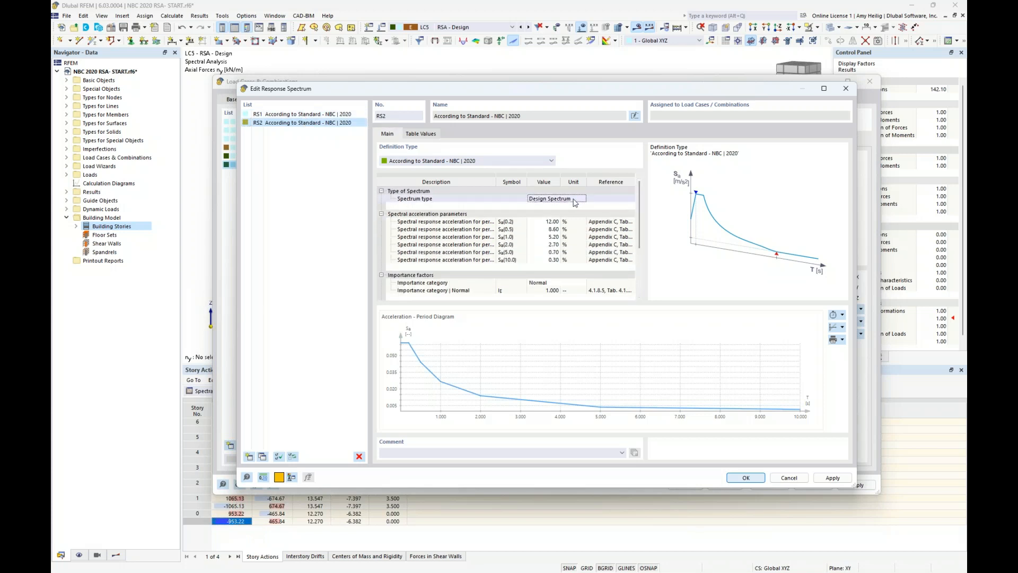
left_click(582, 198)
left_click(573, 207)
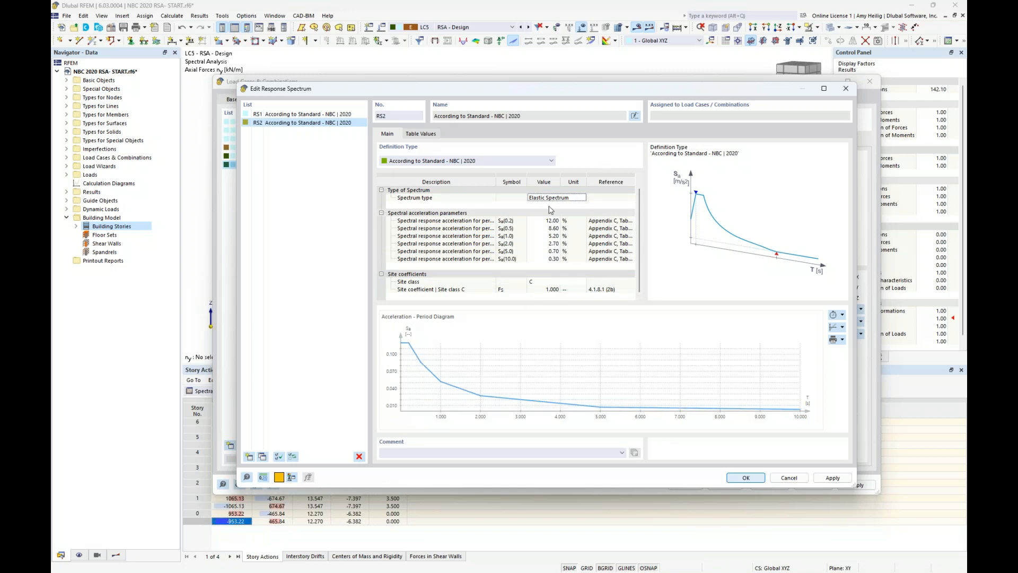
left_click(735, 479)
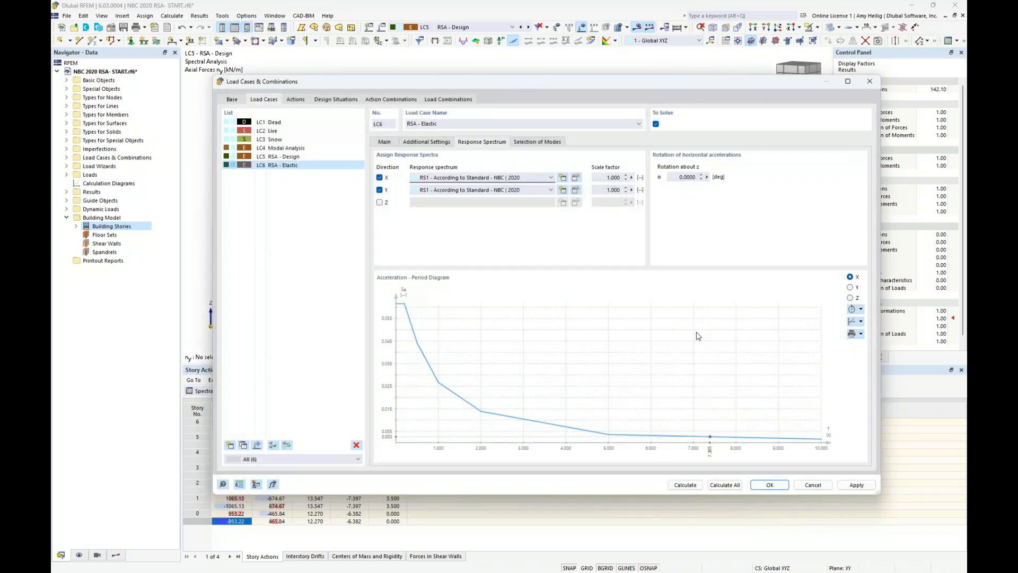
Assign response spectrum RS2 to the X and Y directions of RSA - Elastic, compare with RSA - Design, and accept the load cases
left_click(523, 179)
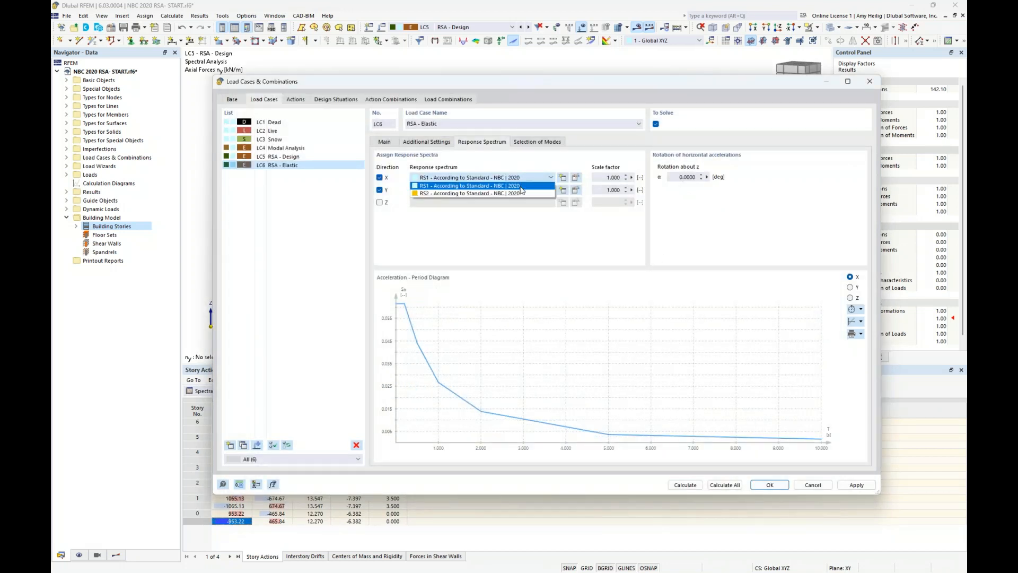
left_click(522, 193)
left_click(521, 194)
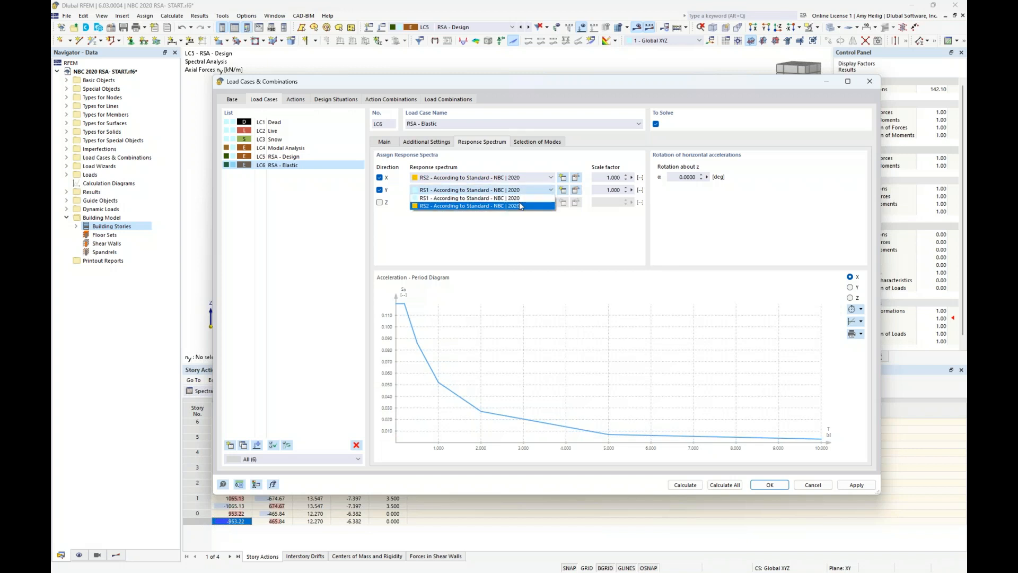
left_click(519, 207)
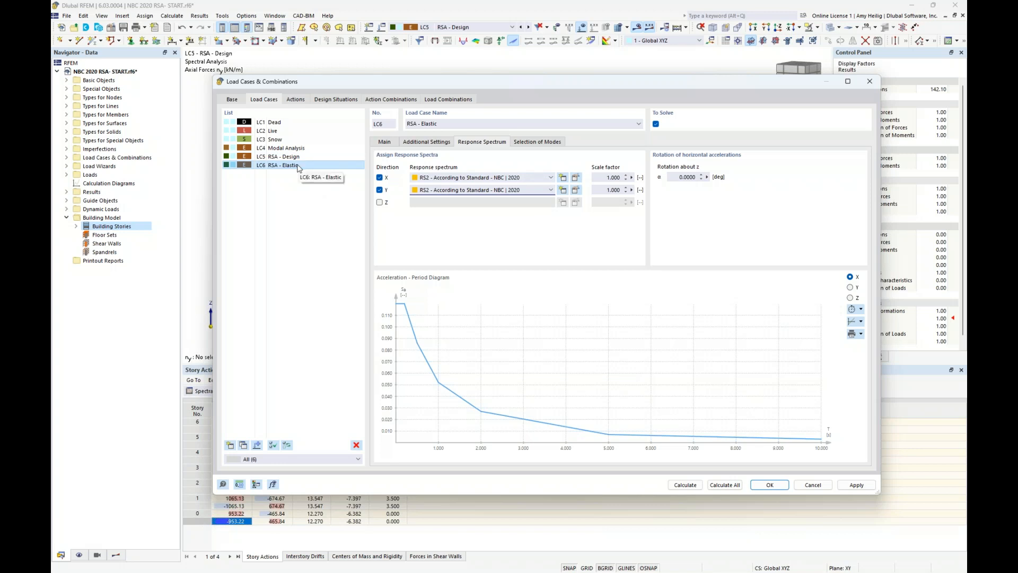
left_click(297, 157)
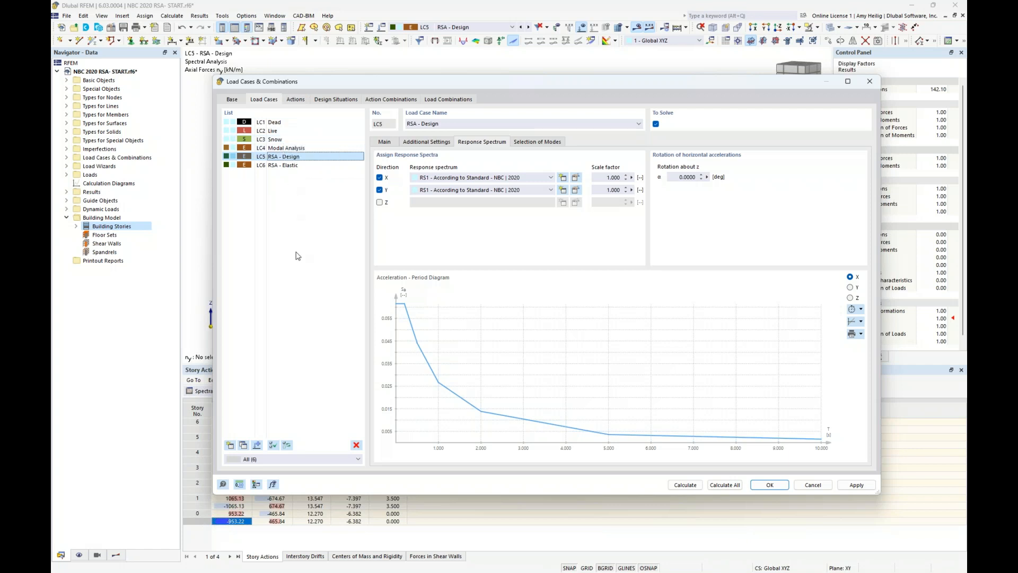
left_click(770, 485)
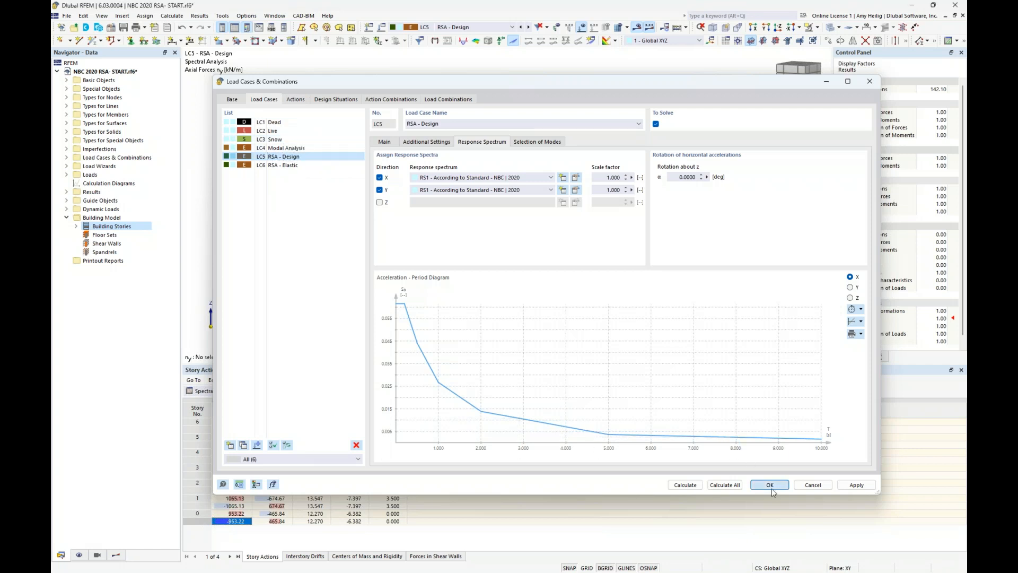
Activate the Concrete Design and Steel Design add-ons in the model's base data
left_click(134, 73)
right_click(134, 74)
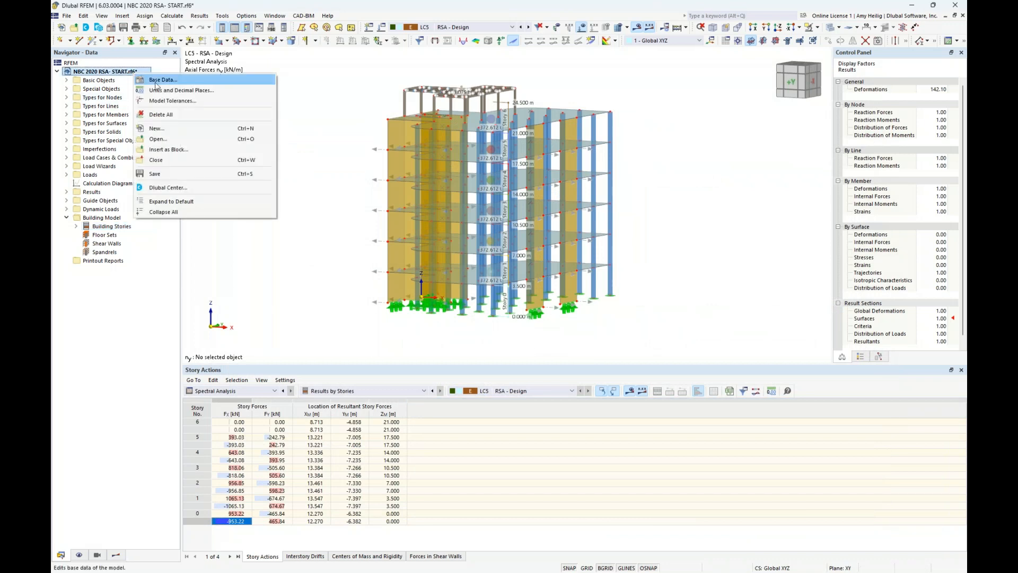
left_click(159, 84)
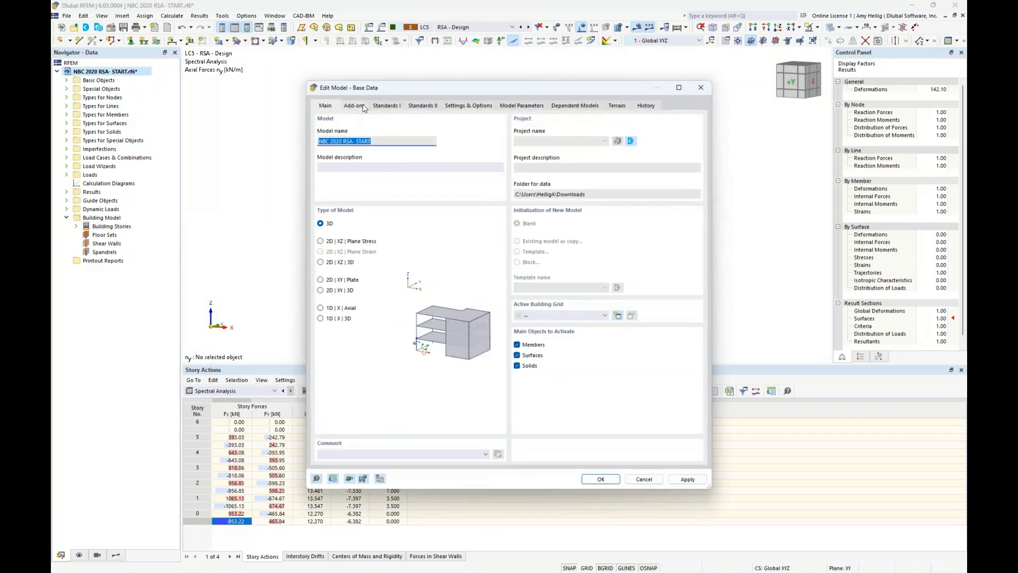
left_click(354, 105)
left_click(517, 188)
left_click(518, 198)
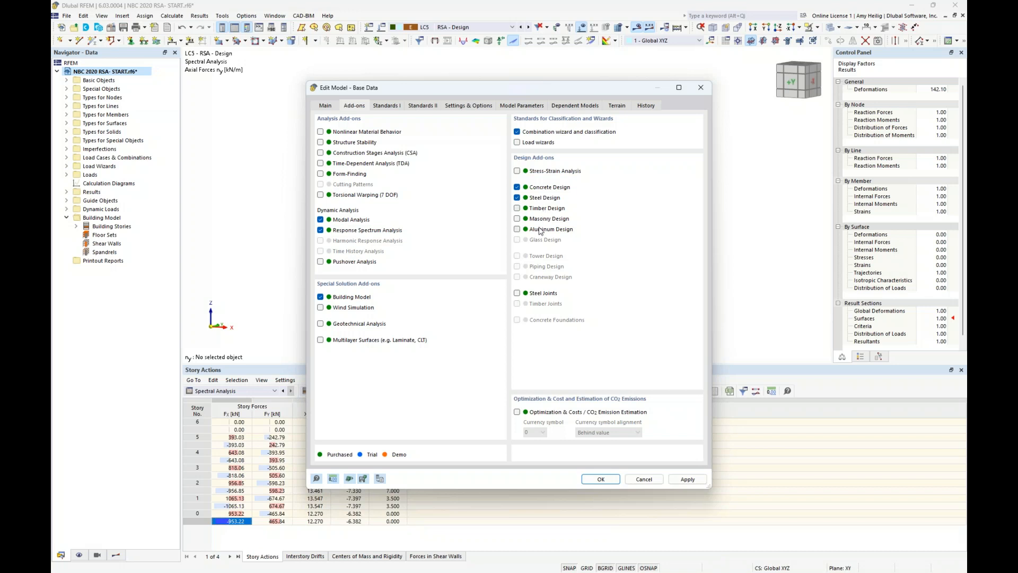
Check the design standards, keep CSA A23.3 for concrete design, and accept the base data
left_click(386, 108)
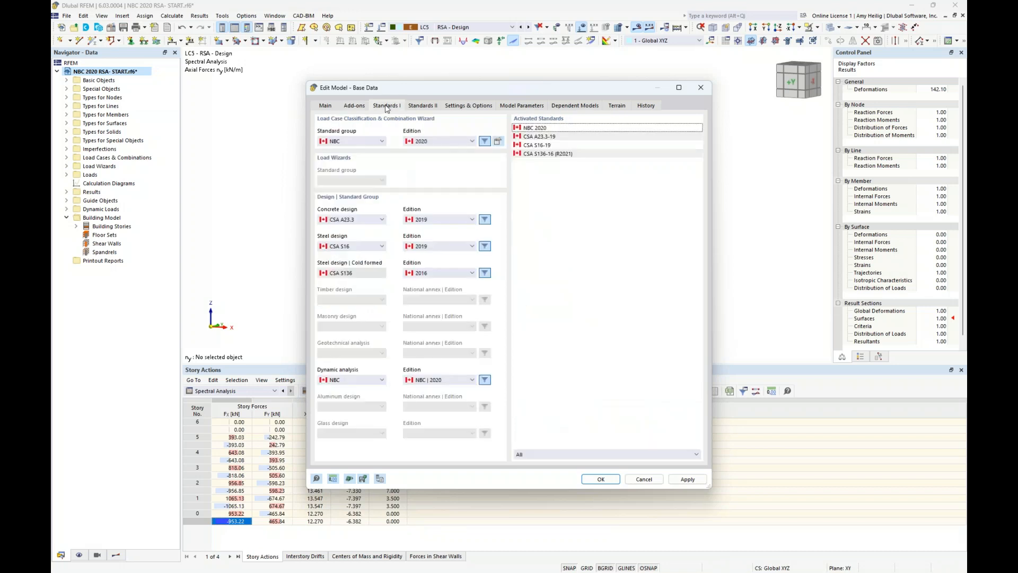
left_click(372, 223)
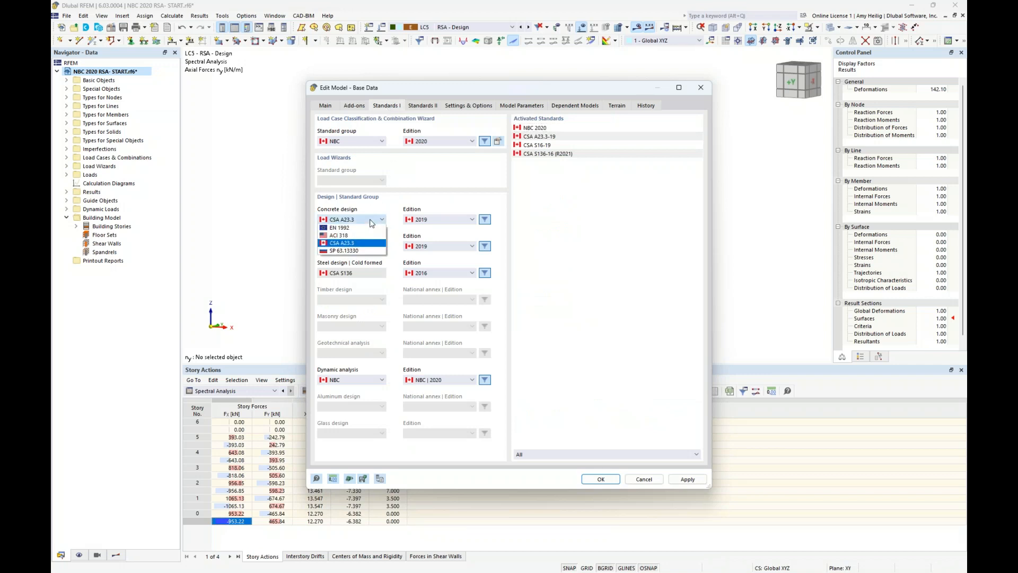
left_click(365, 245)
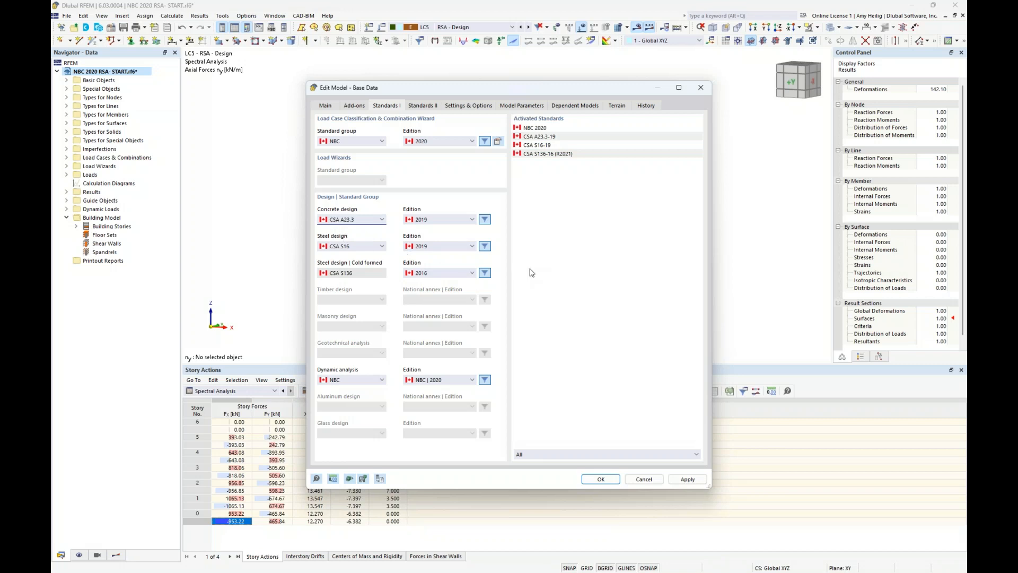
left_click(607, 479)
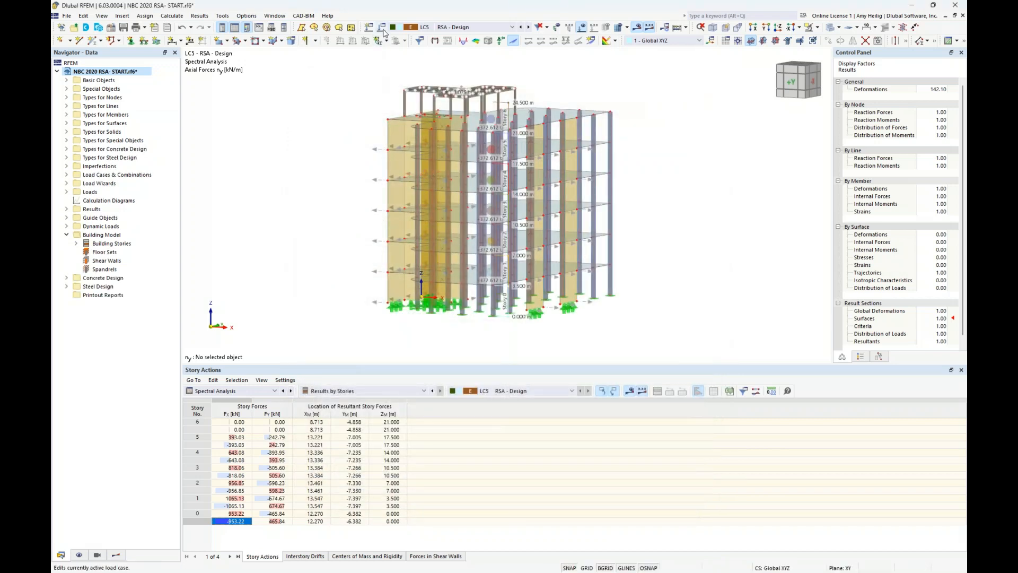
Activate the Ultimate Limit State and Limit State of Serviceability design situations, and review the generated load combinations
left_click(381, 27)
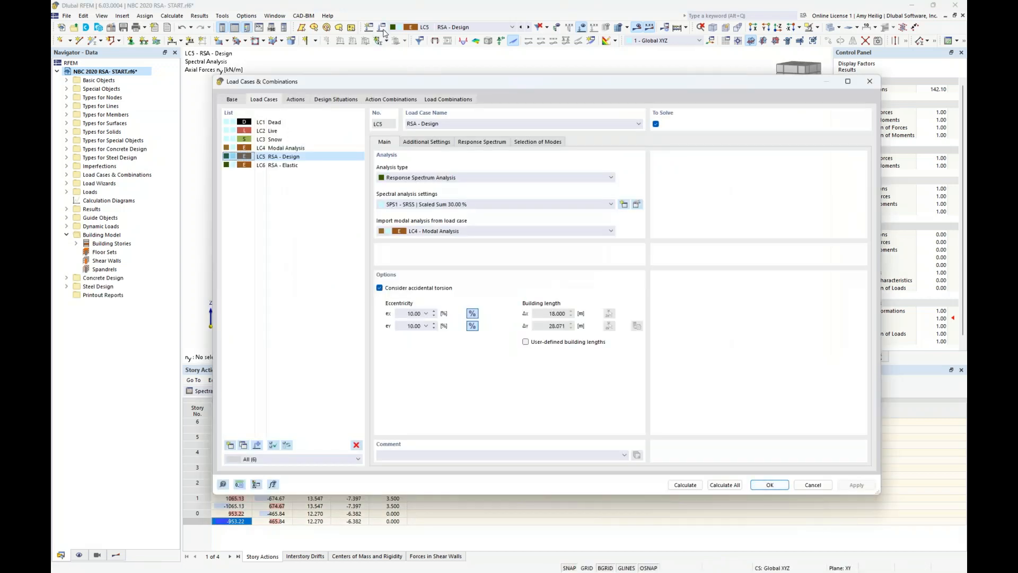
left_click(322, 100)
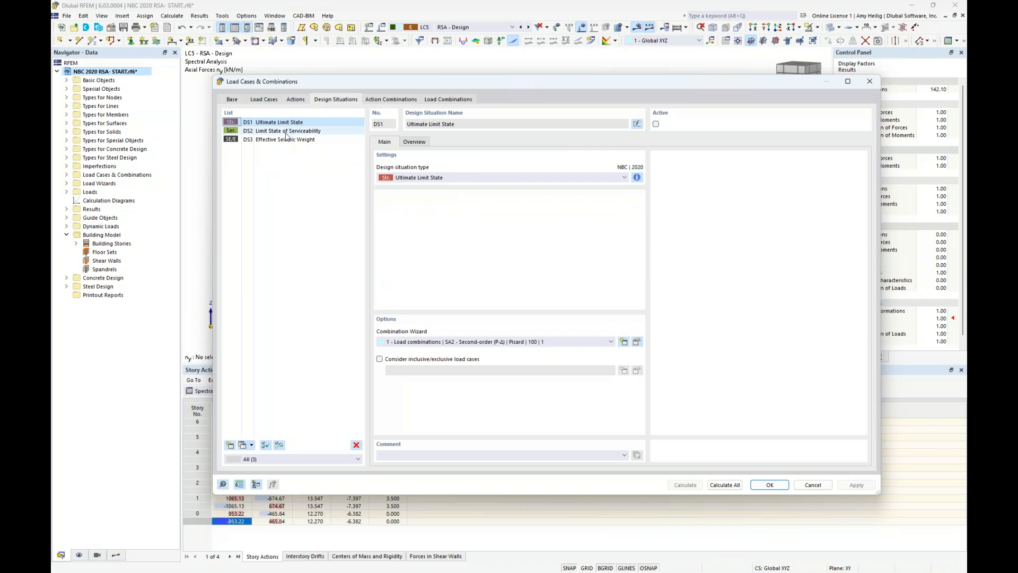
left_click(656, 125)
left_click(318, 130)
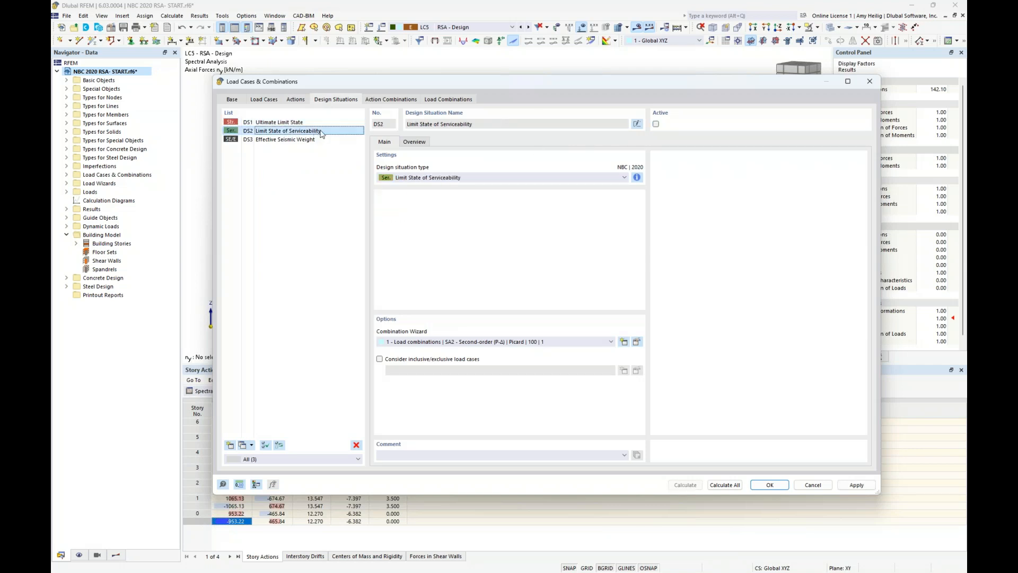
left_click(655, 124)
left_click(323, 122)
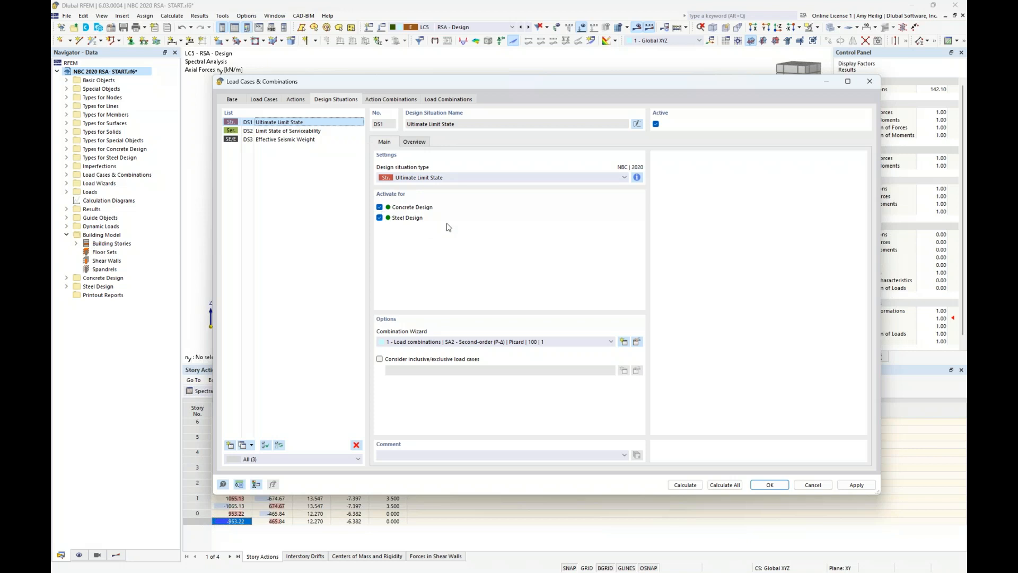
left_click(442, 100)
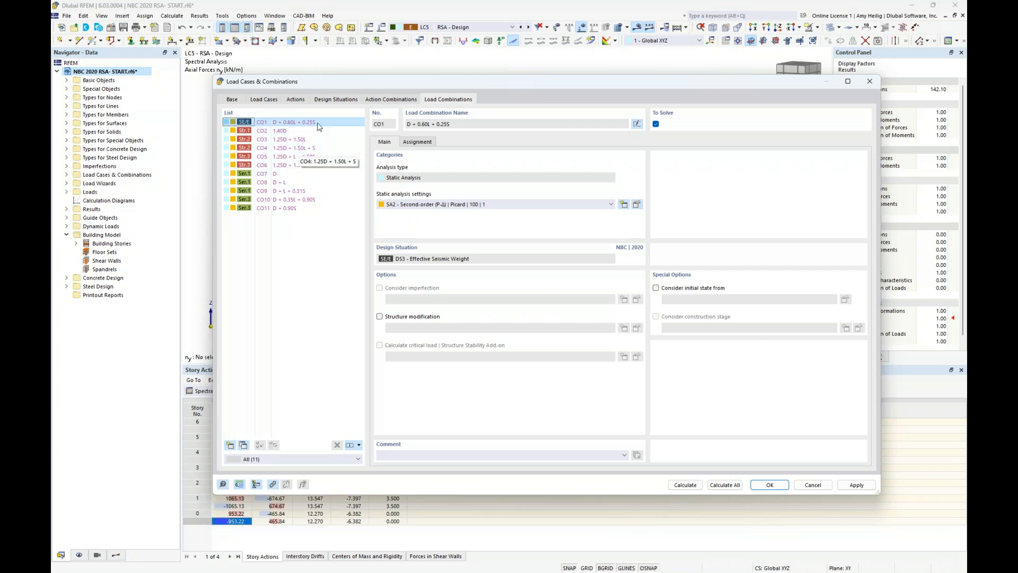
left_click(330, 100)
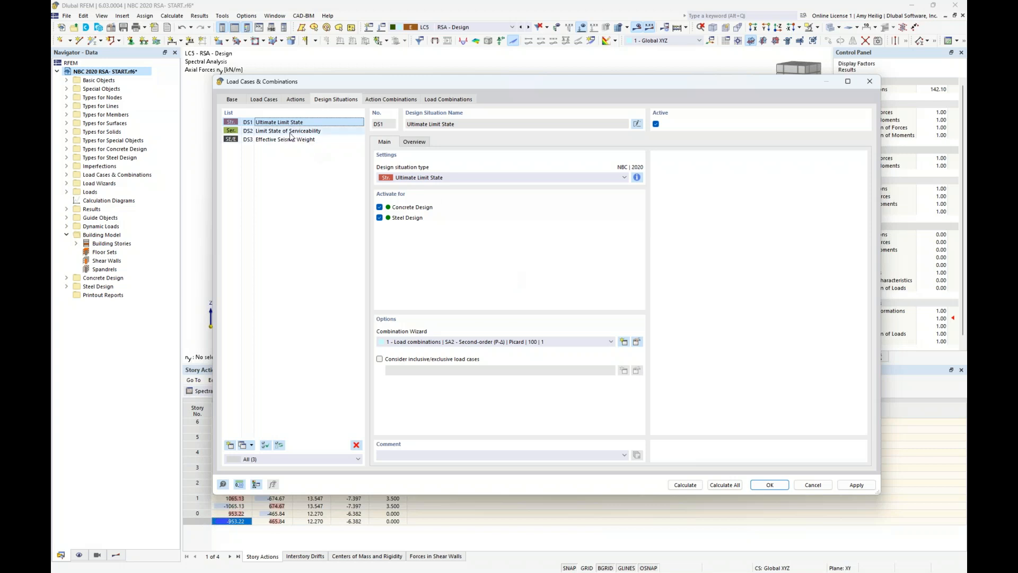
Create a combination wizard that generates result combinations with linear analysis, and assign it to the Ultimate Limit State design situation
left_click(636, 342)
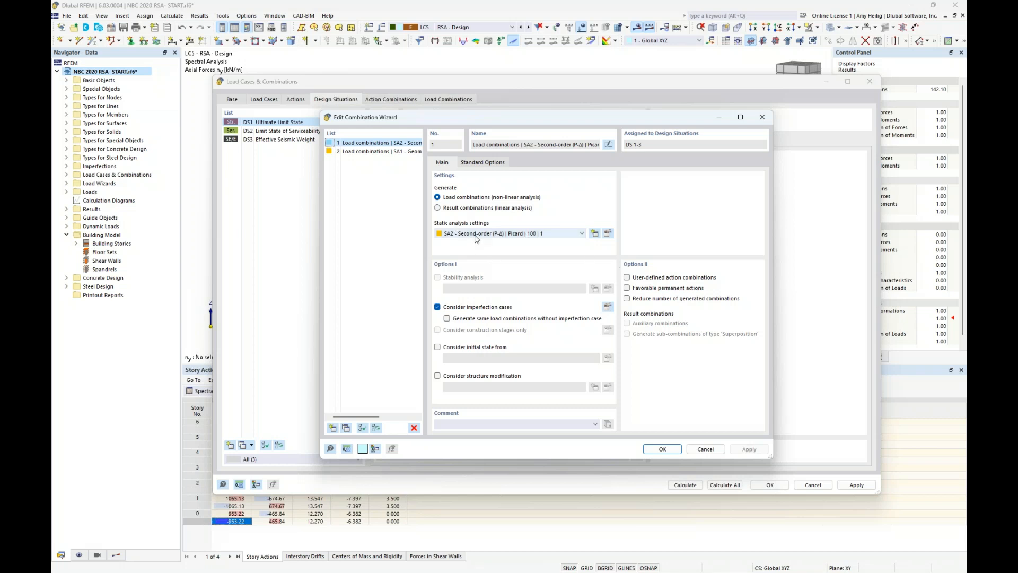
left_click(332, 428)
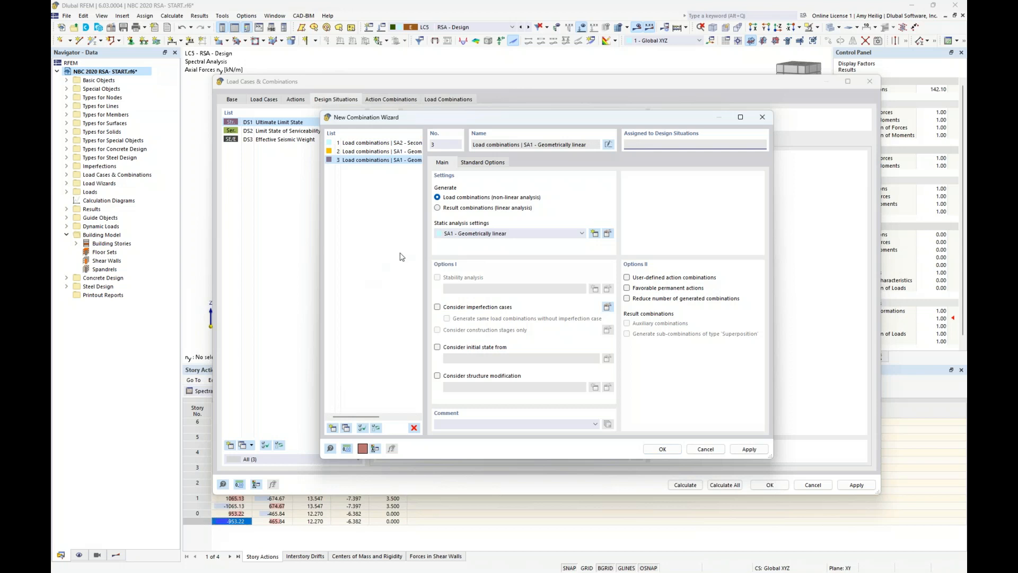
left_click(438, 208)
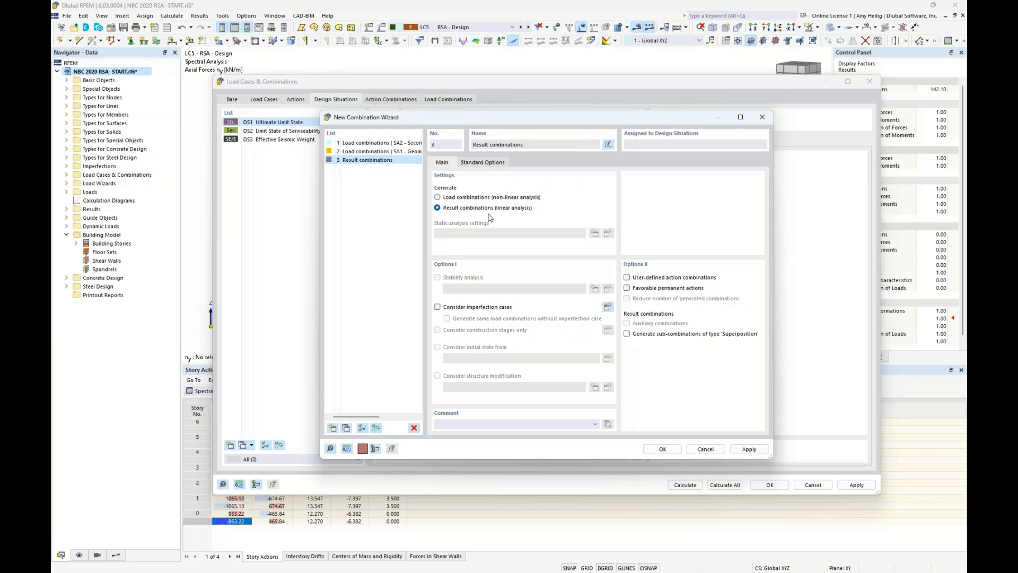
left_click(658, 449)
left_click(500, 343)
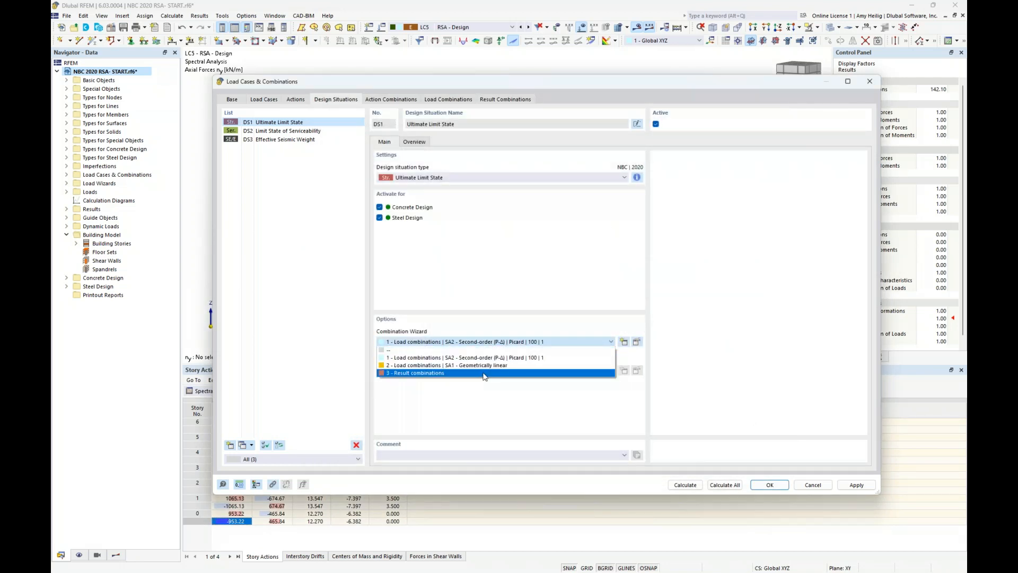
left_click(485, 373)
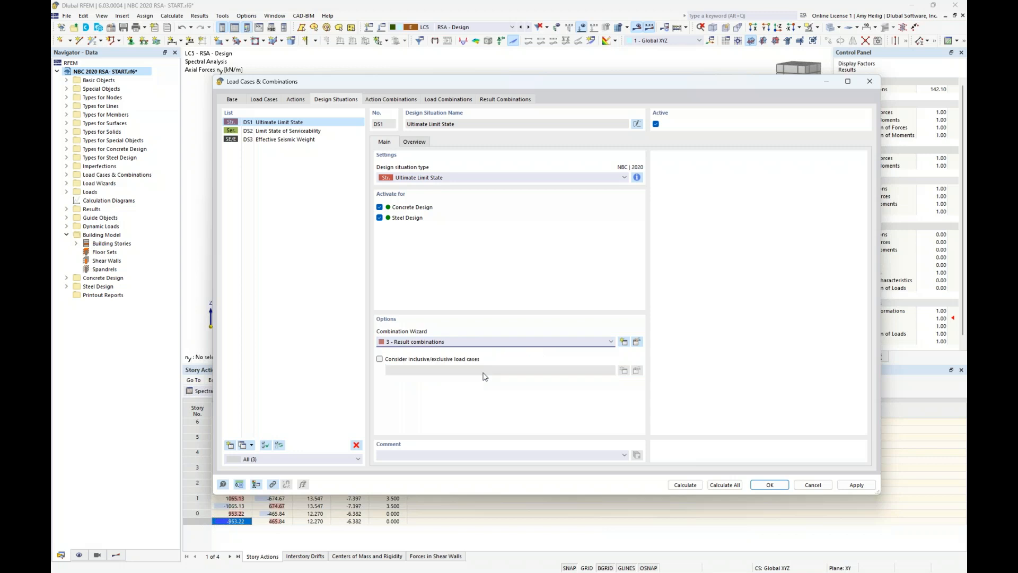
Examine the load cases assigned to result combination RC4 and keep Scaled sums envelope as the sub-result for RSA - Design
left_click(498, 101)
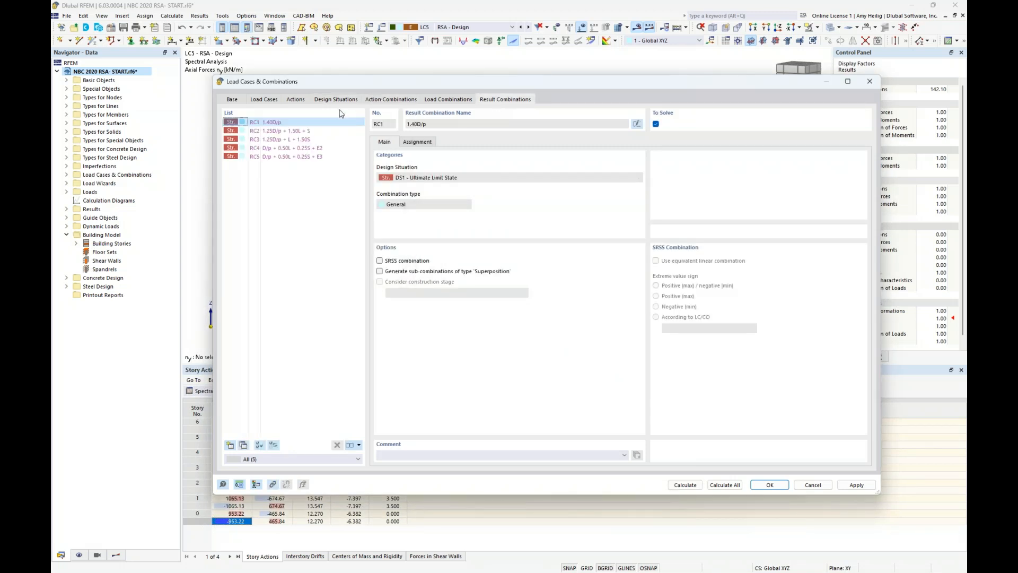
left_click(292, 148)
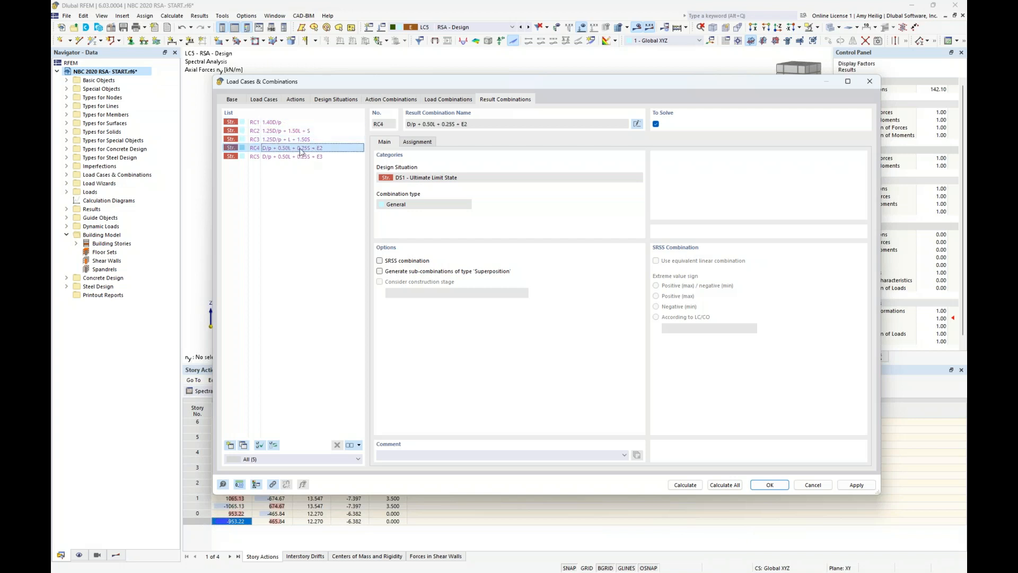
left_click(417, 141)
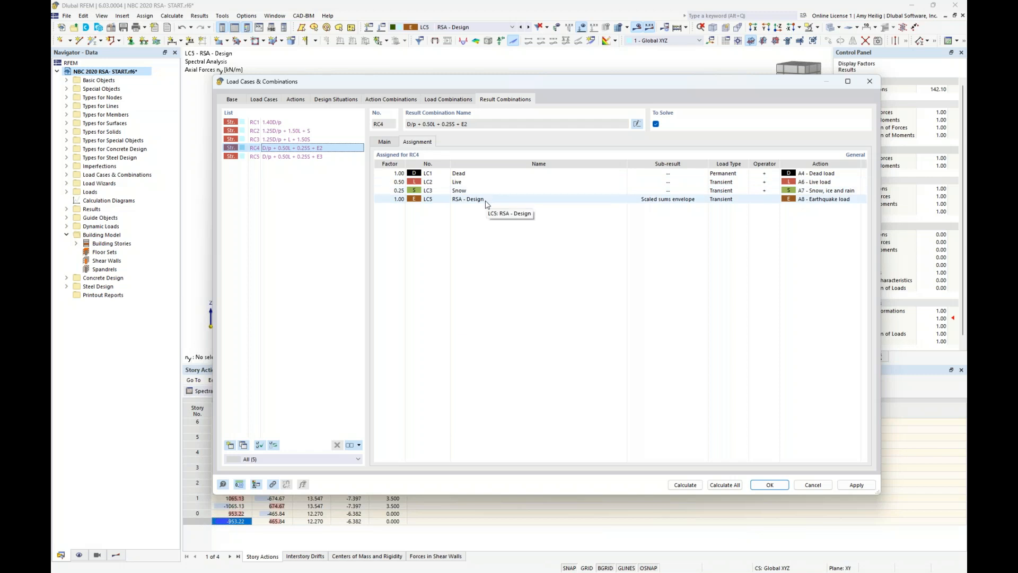
left_click(663, 198)
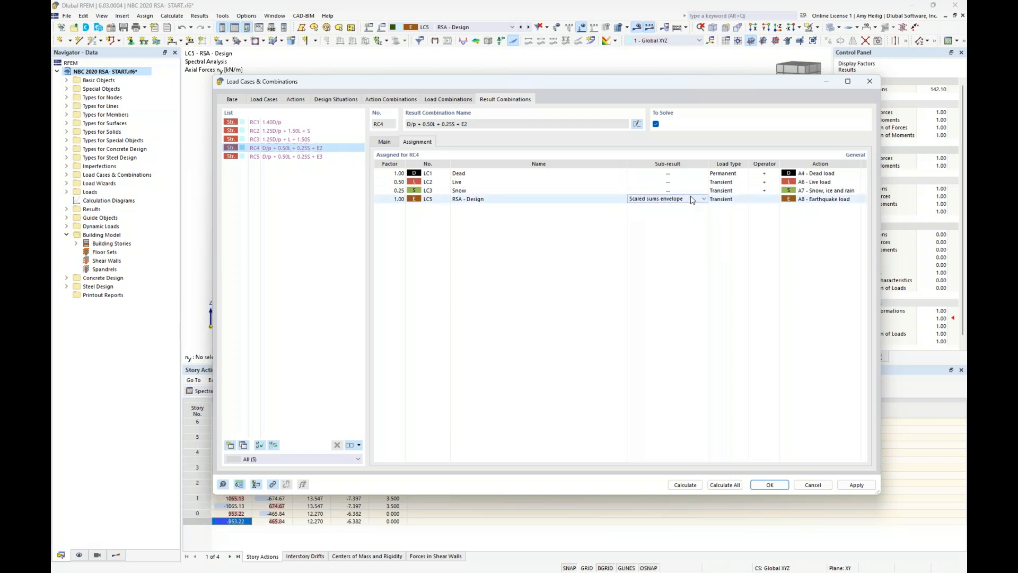
left_click(690, 199)
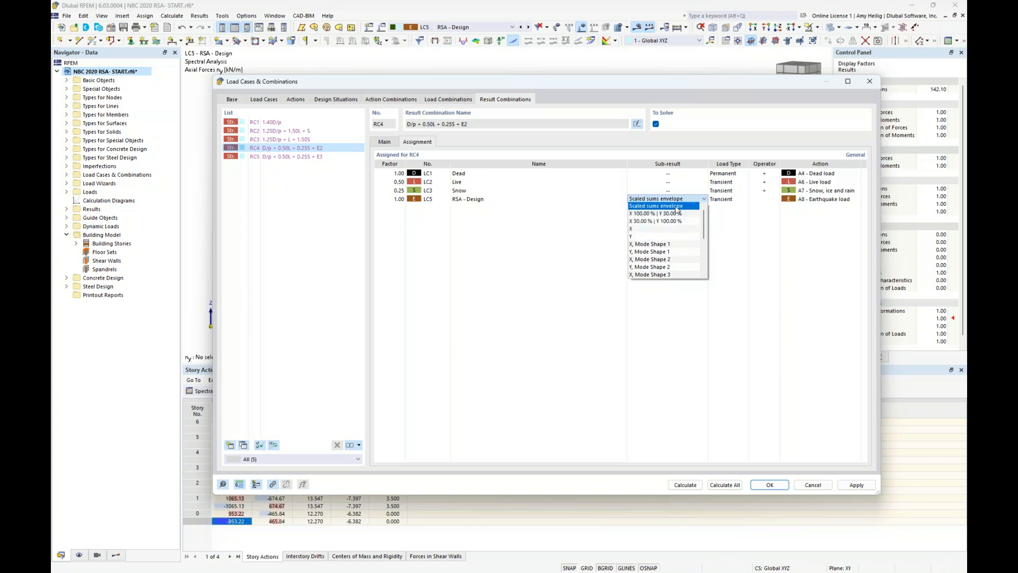
left_click(675, 206)
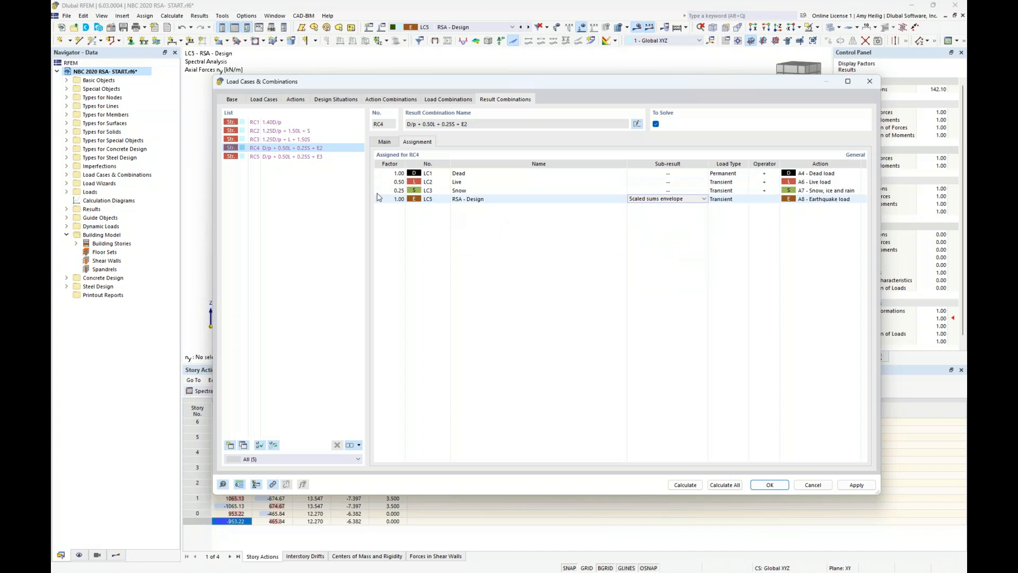
Examine the load cases assigned to result combination RC5 and the settings of the RSA - Elastic load case
left_click(310, 159)
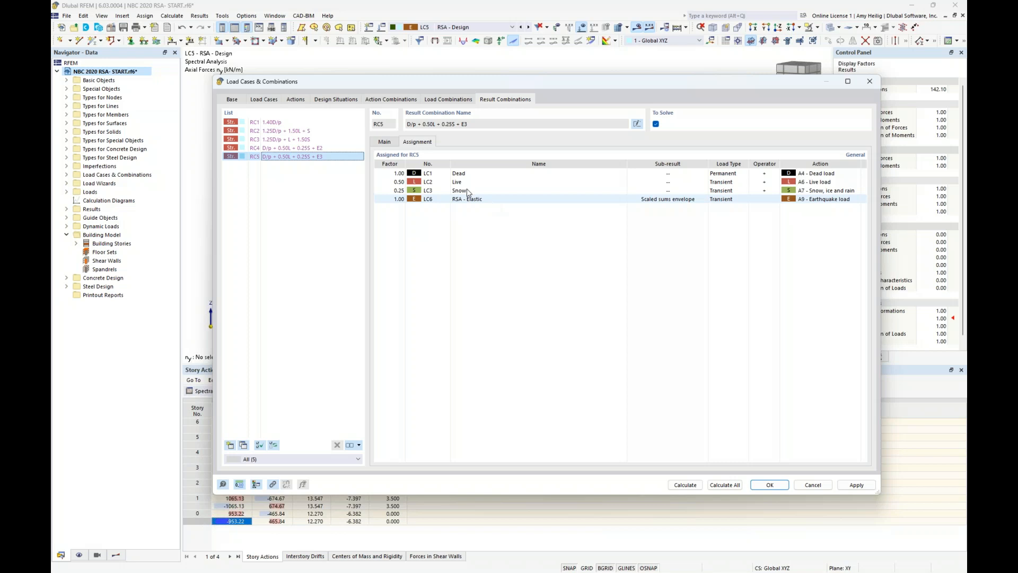
left_click(271, 101)
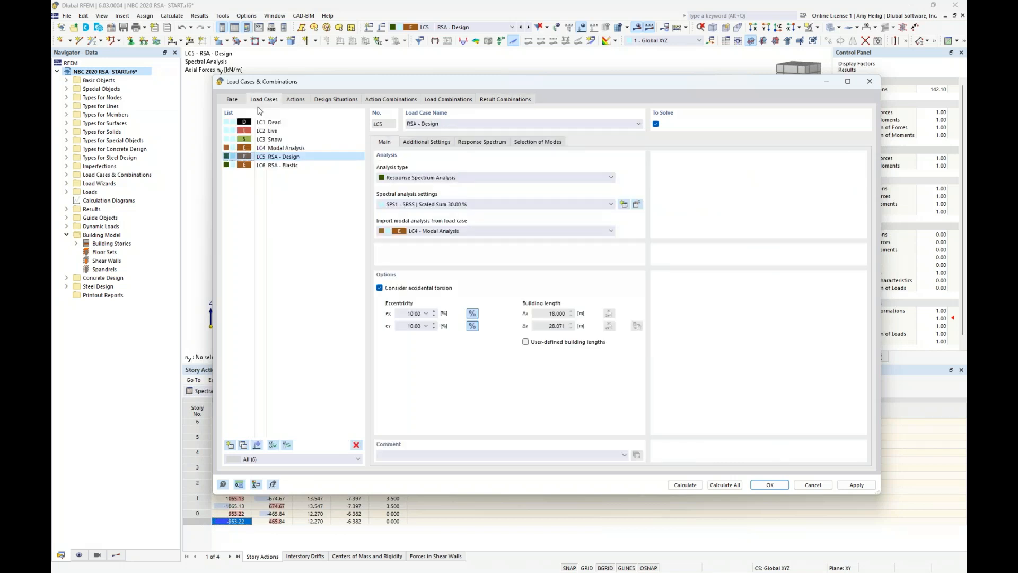
left_click(277, 166)
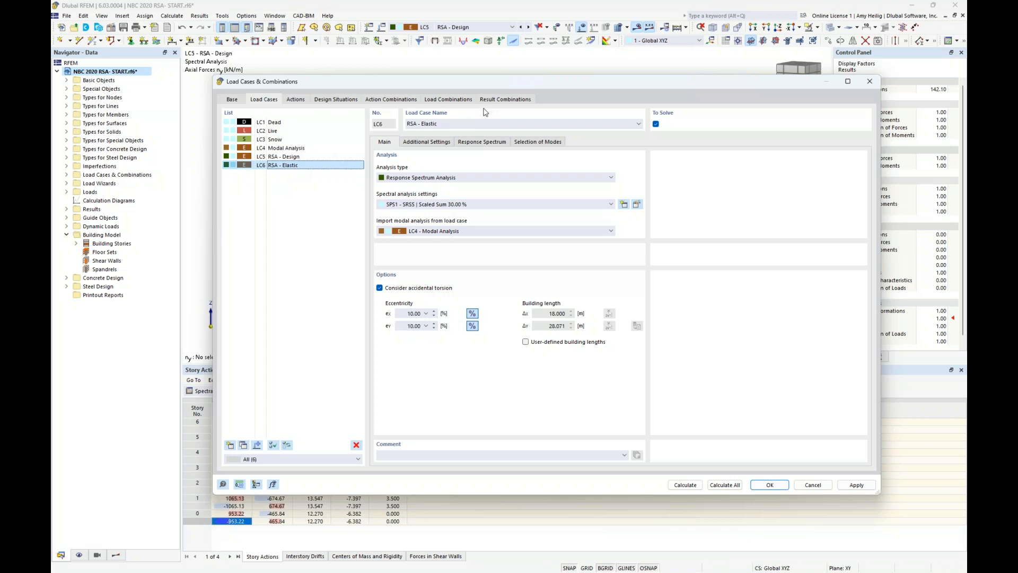
left_click(499, 100)
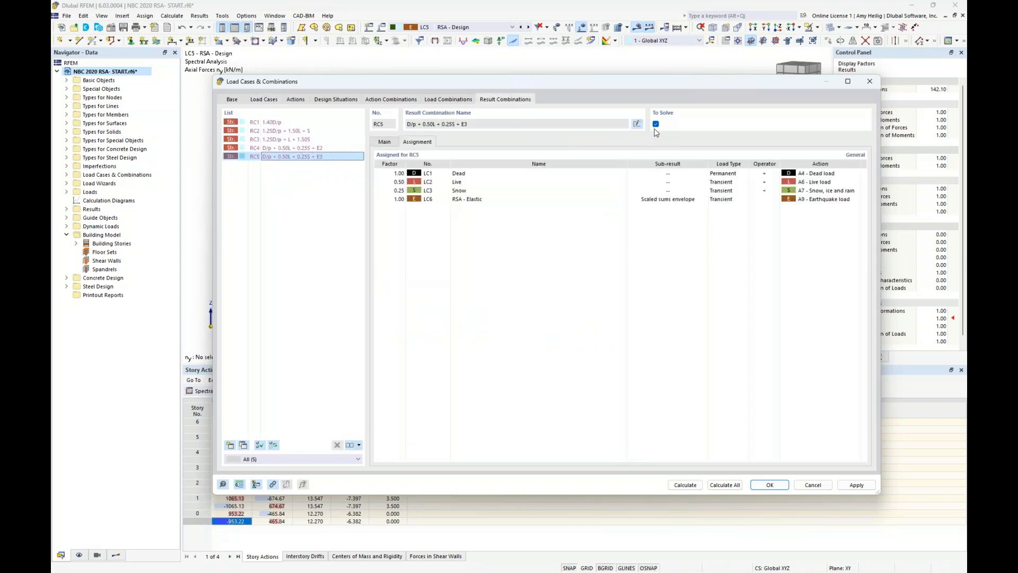
Deactivate earthquake action A9 containing the RSA - Elastic load case, and check the assignment of result combination RC4
left_click(292, 102)
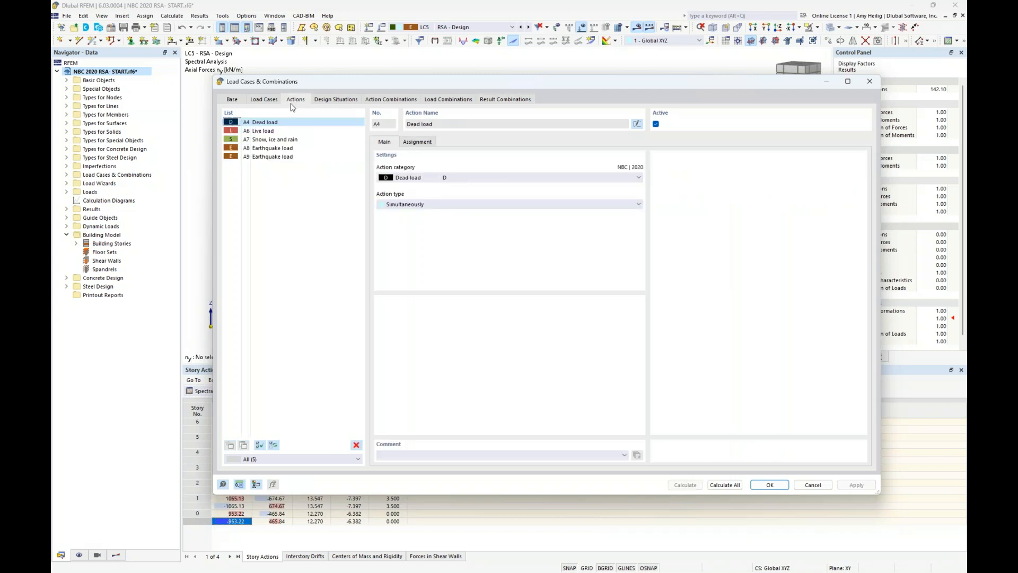
left_click(273, 156)
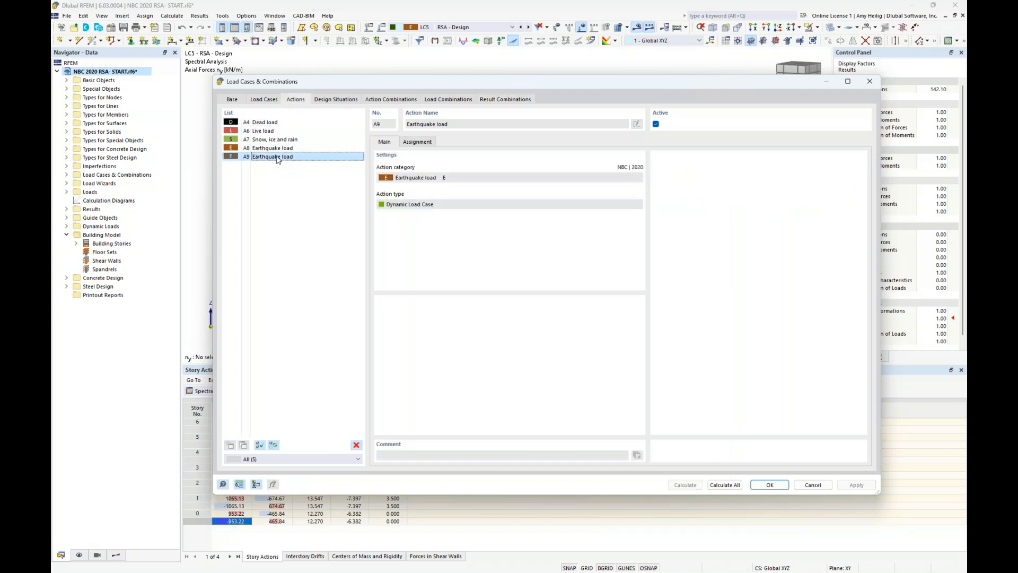
left_click(417, 142)
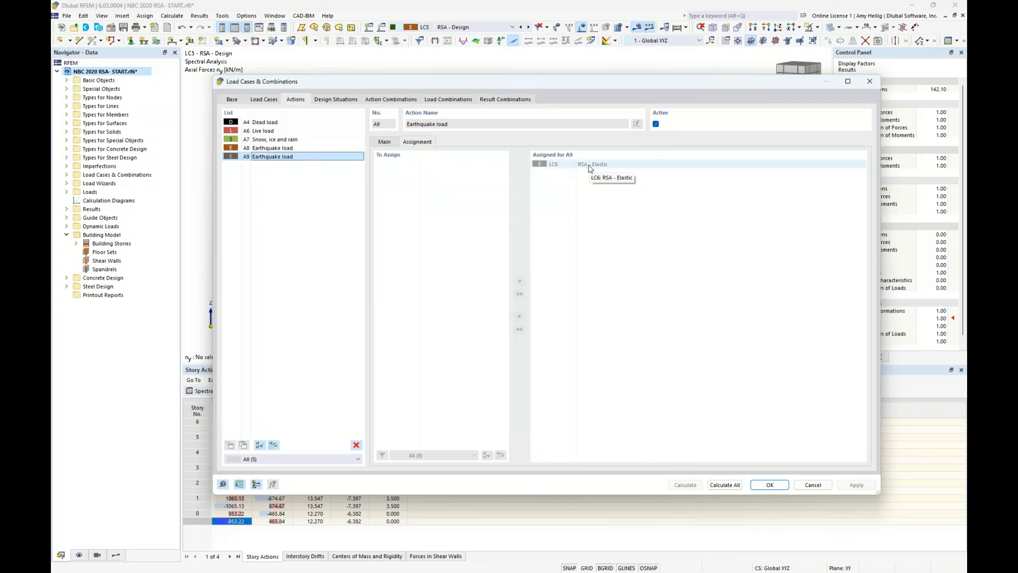
left_click(655, 124)
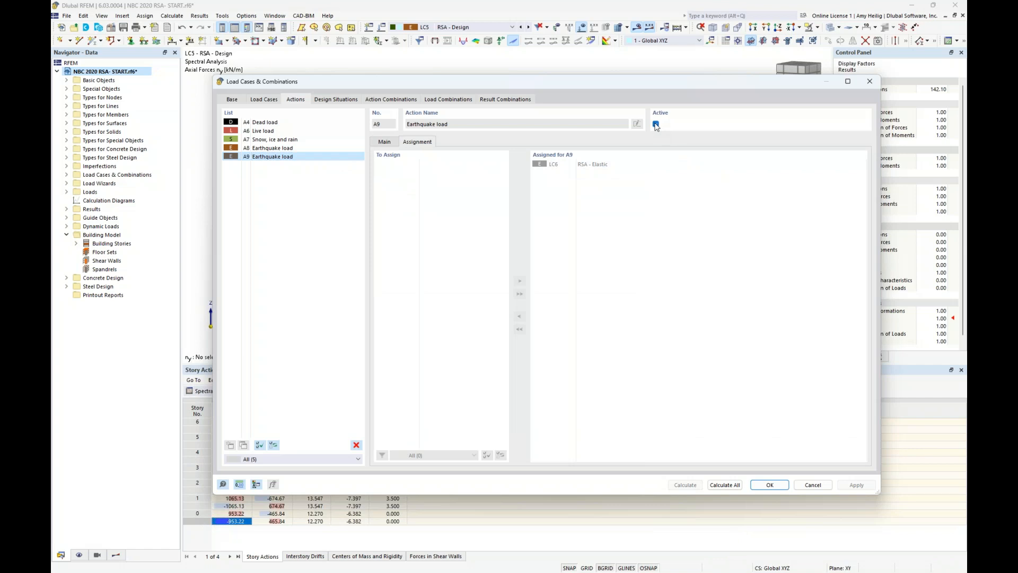
left_click(517, 100)
left_click(309, 149)
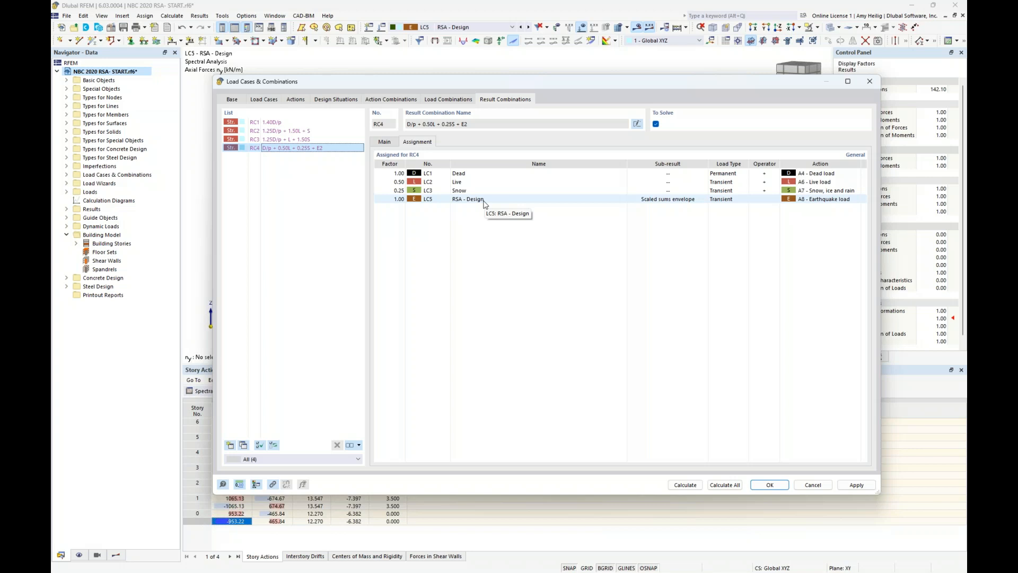
Review the Limit State of Serviceability design situation and compare its load combinations with the result combinations
left_click(350, 99)
left_click(301, 131)
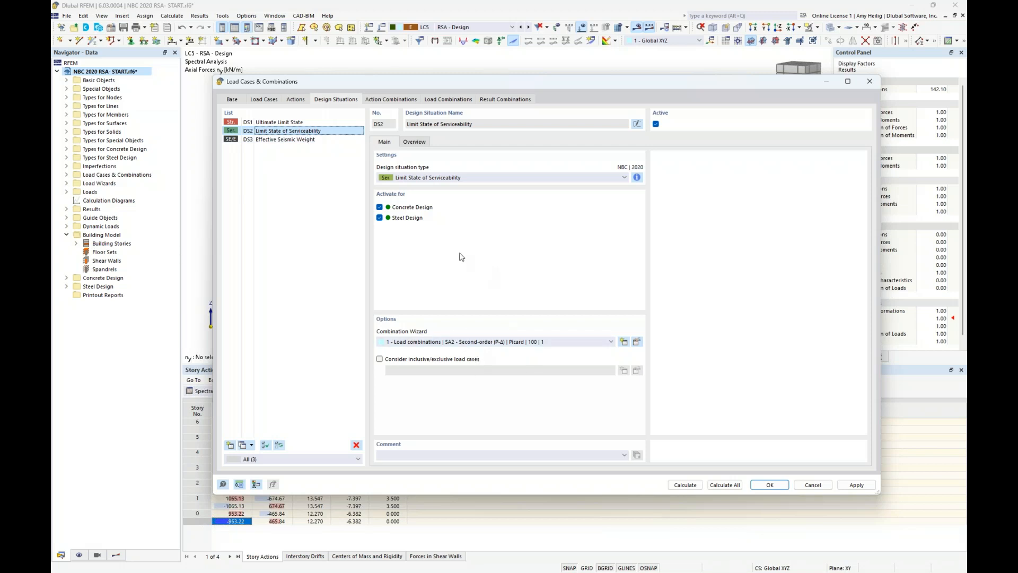
left_click(448, 100)
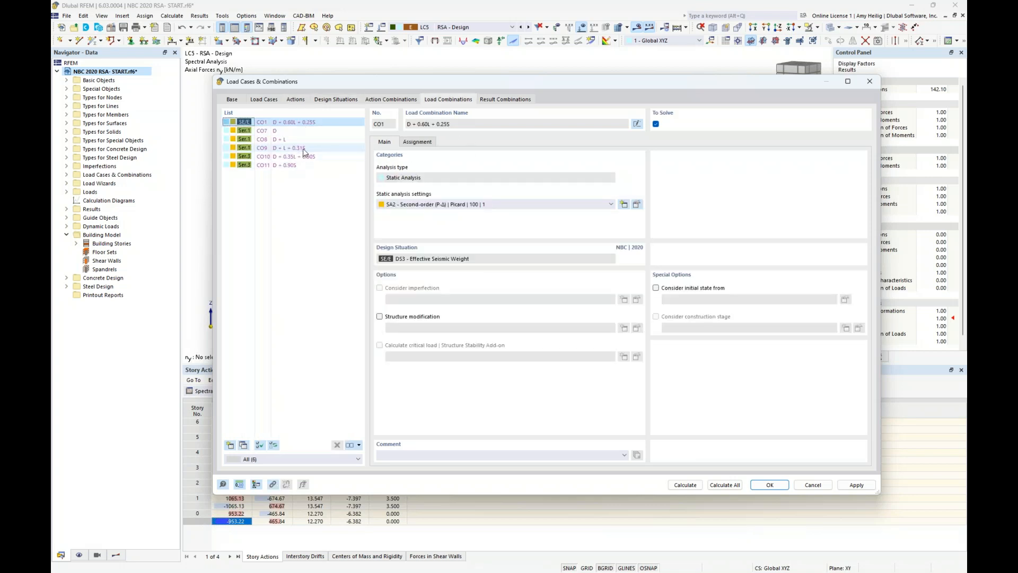
left_click(500, 100)
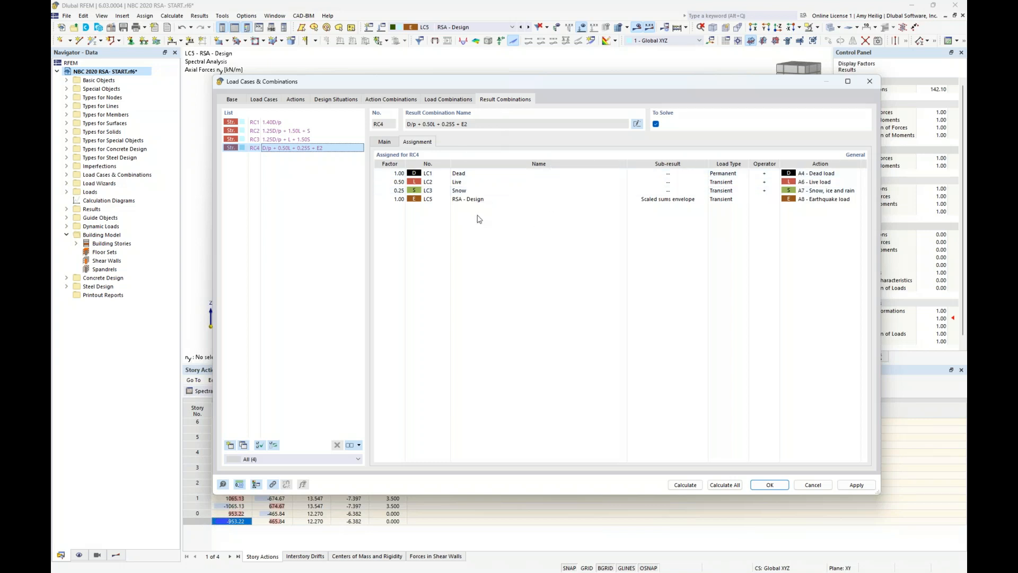
Switch to the PowerPoint slide show of NBC 2020 RSA in RFEM 6.pptx
key("super+Tab")
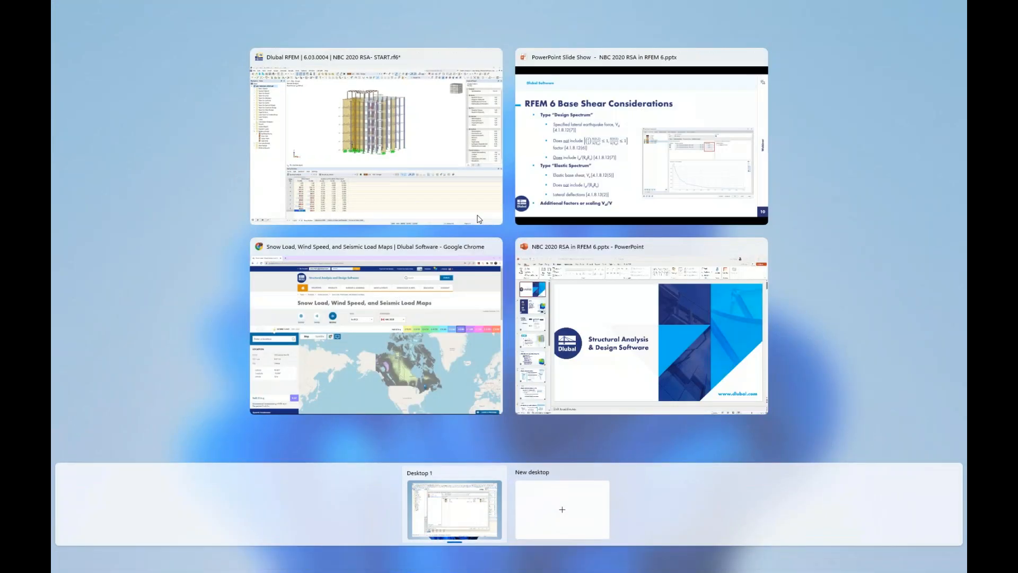
left_click(582, 174)
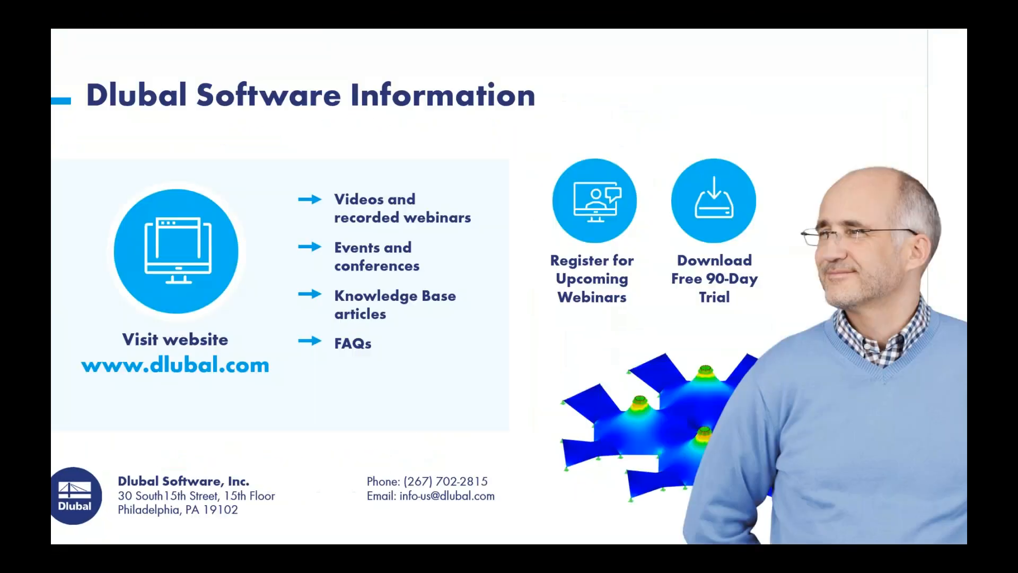